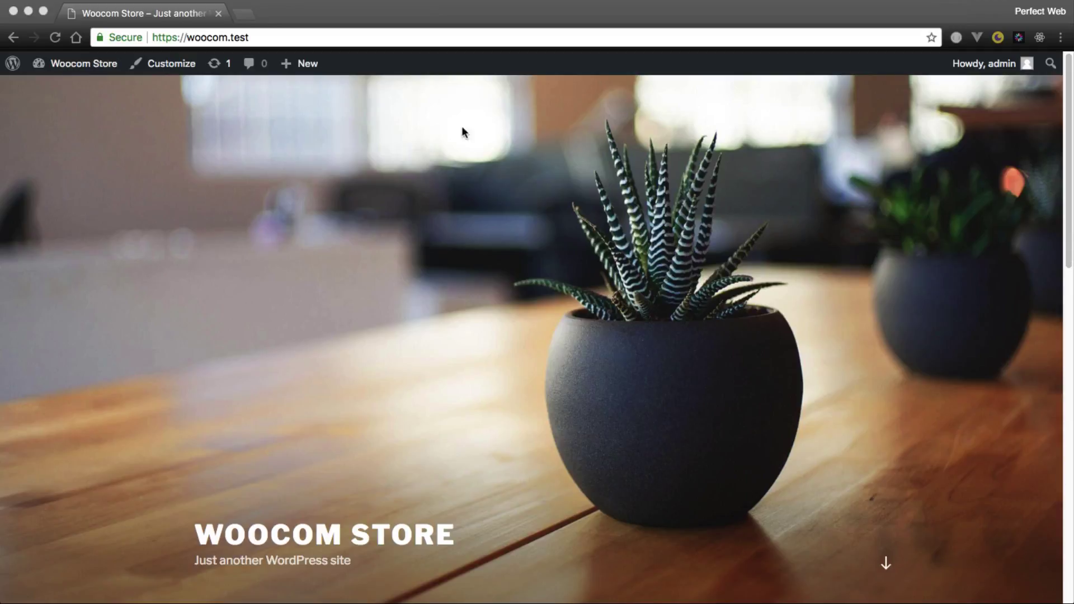
# Step: Open the WordPress admin dashboard of Woocom Store from the site's front page
pyautogui.click(78, 72)
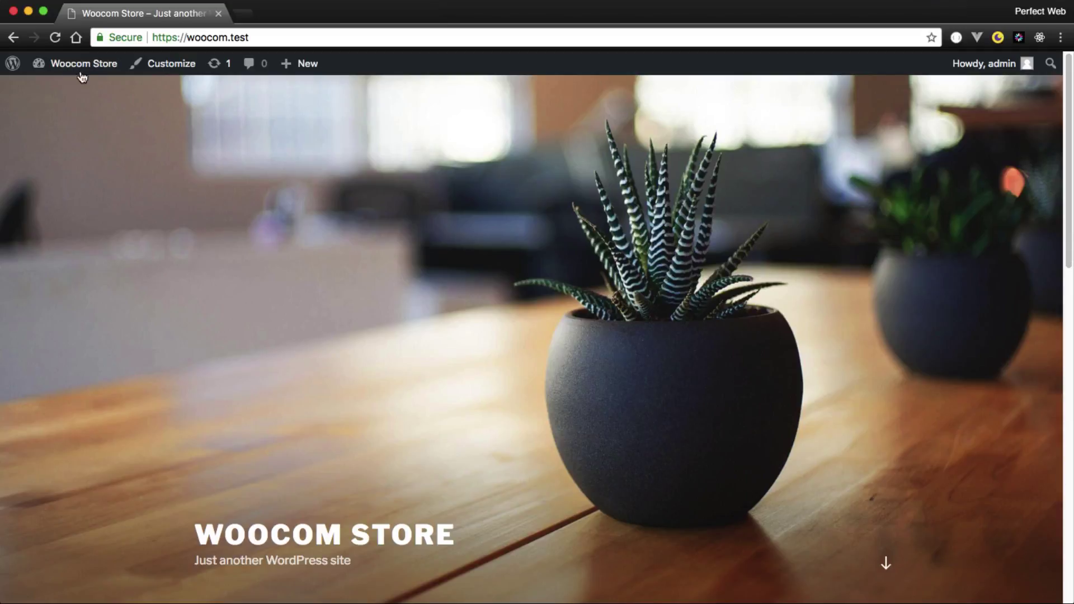
pyautogui.click(78, 92)
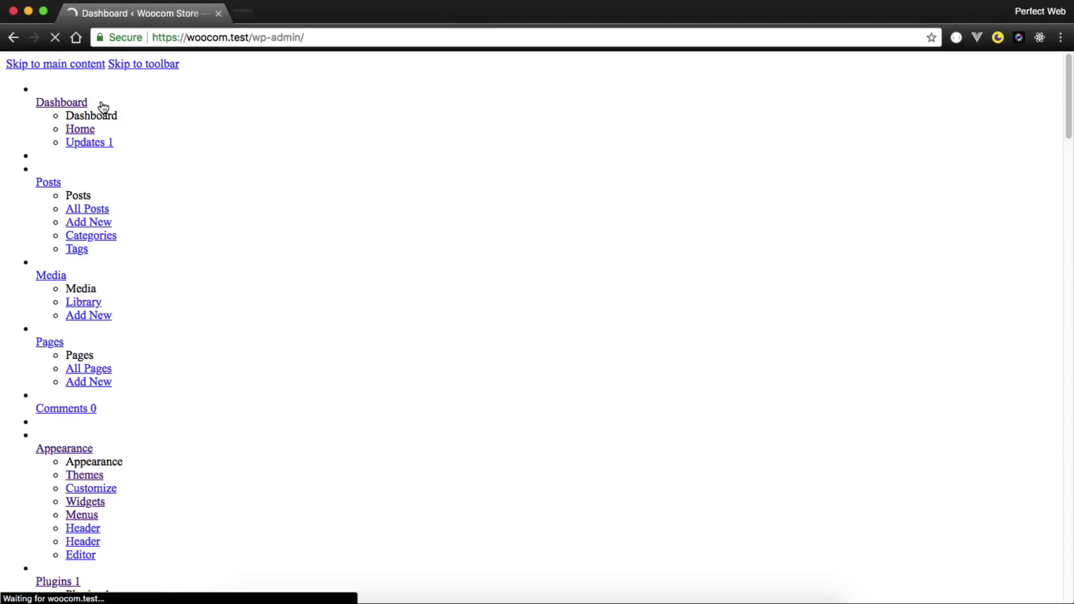
pyautogui.rightClick(232, 174)
pyautogui.rightClick(626, 165)
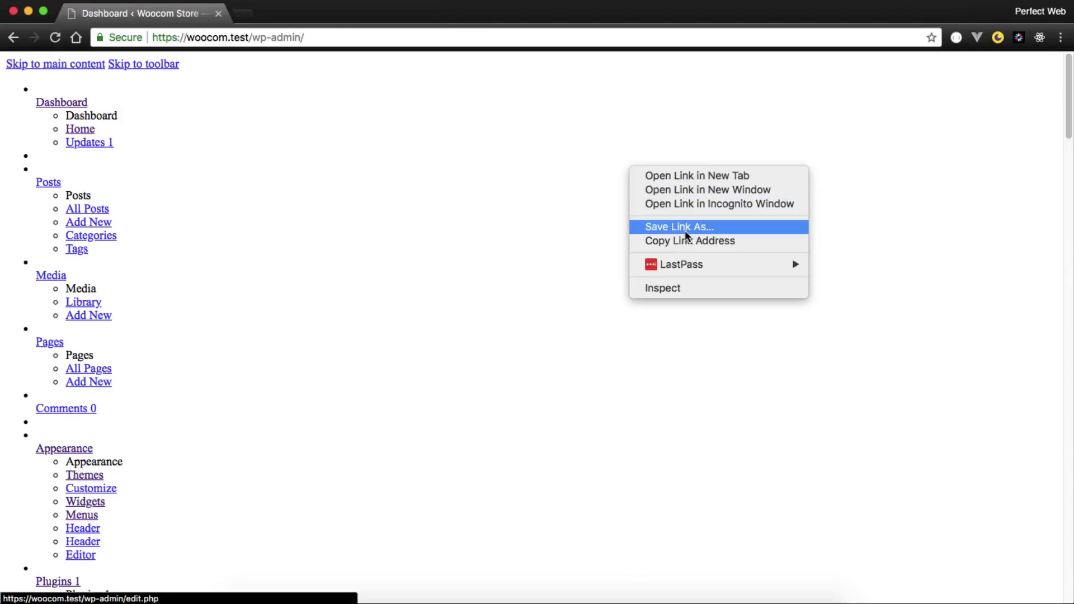
pyautogui.rightClick(541, 81)
pyautogui.click(578, 114)
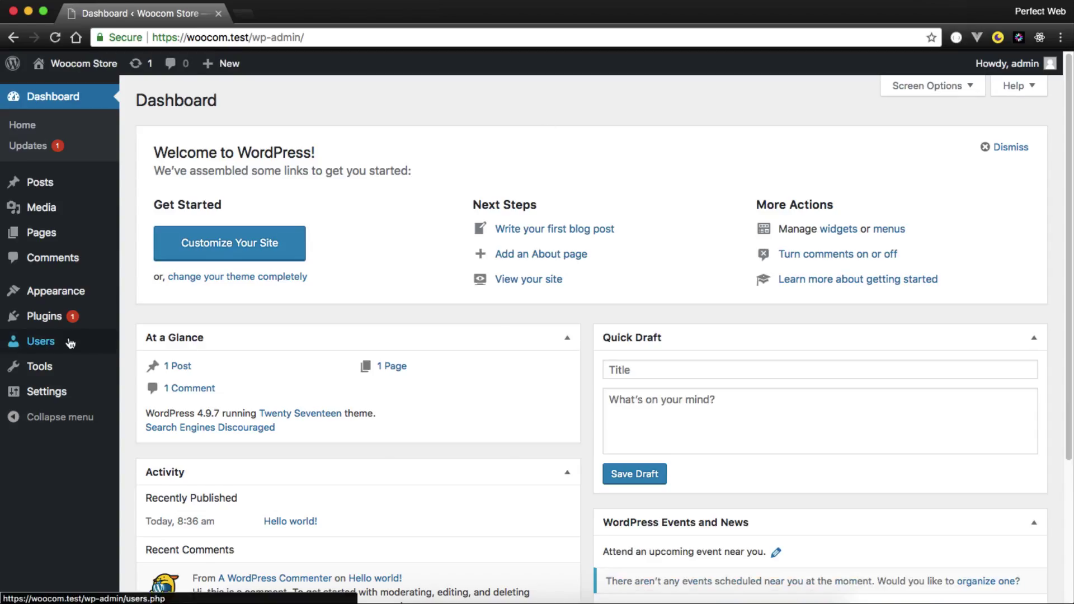
# Step: Open the list of installed plugins and delete the Hello Dolly plugin along with its files
pyautogui.moveTo(73, 292)
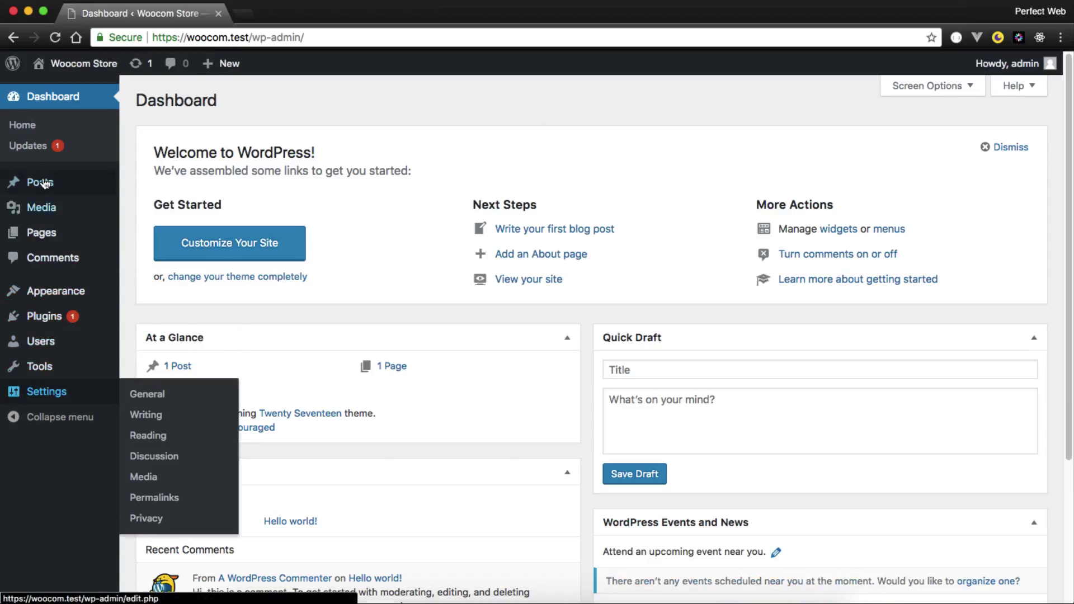
pyautogui.moveTo(63, 319)
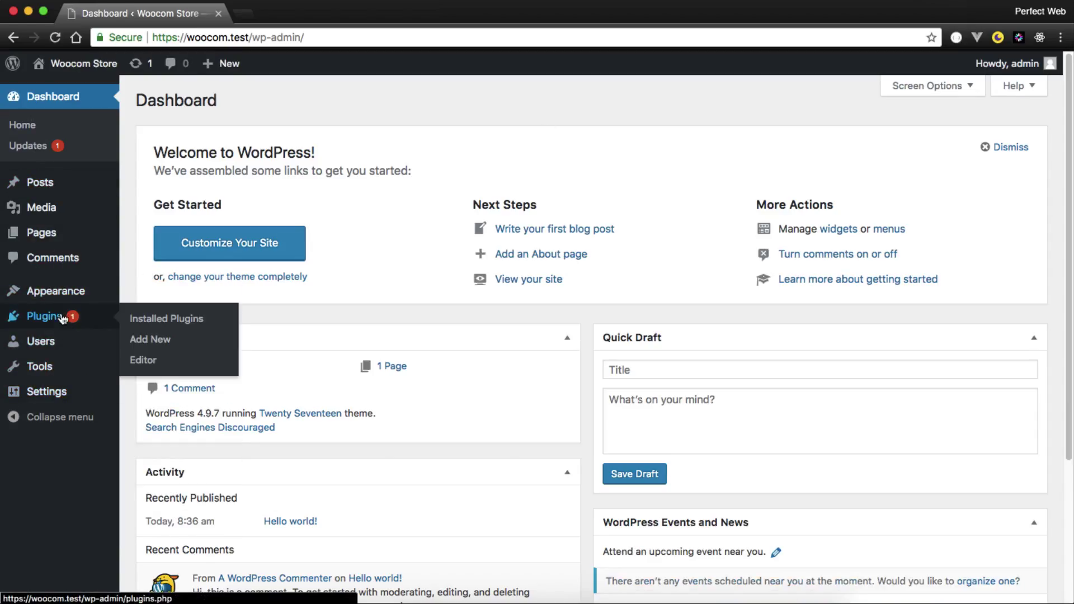
pyautogui.click(162, 323)
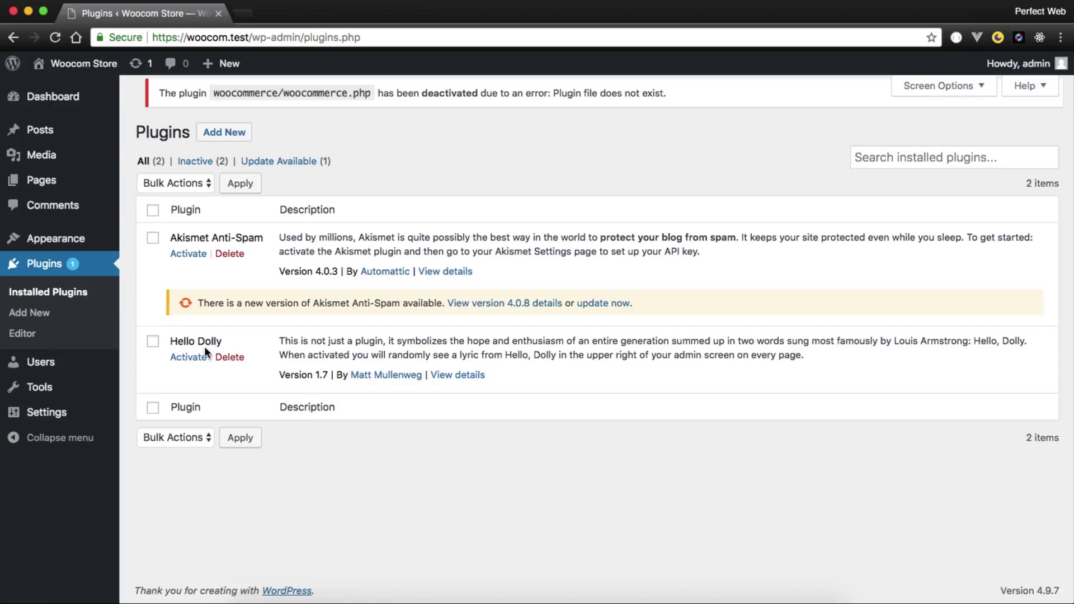
pyautogui.moveTo(169, 233); pyautogui.dragTo(255, 237)
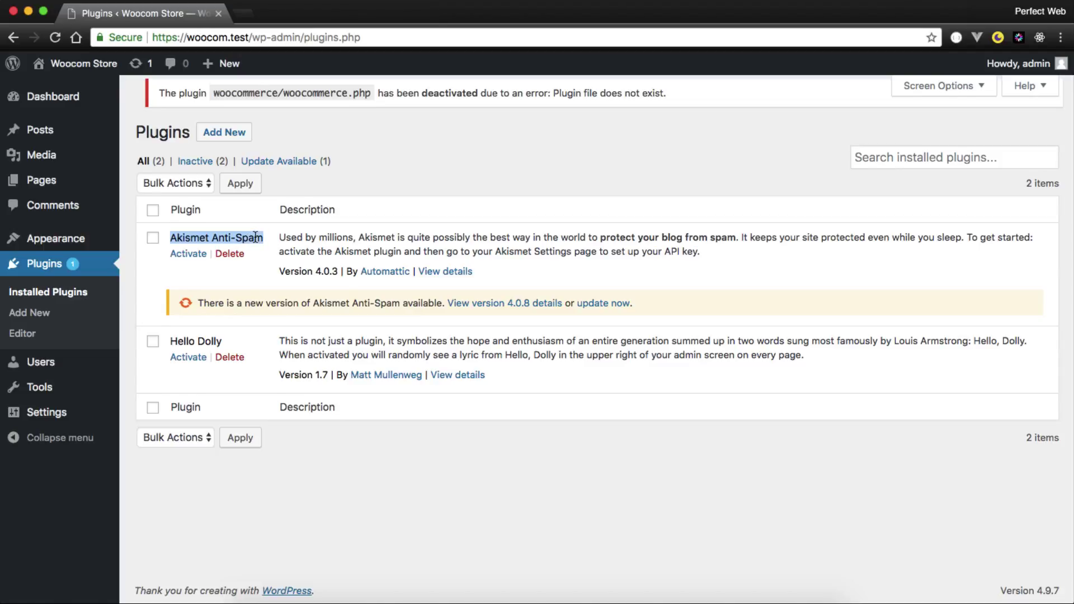
pyautogui.click(228, 360)
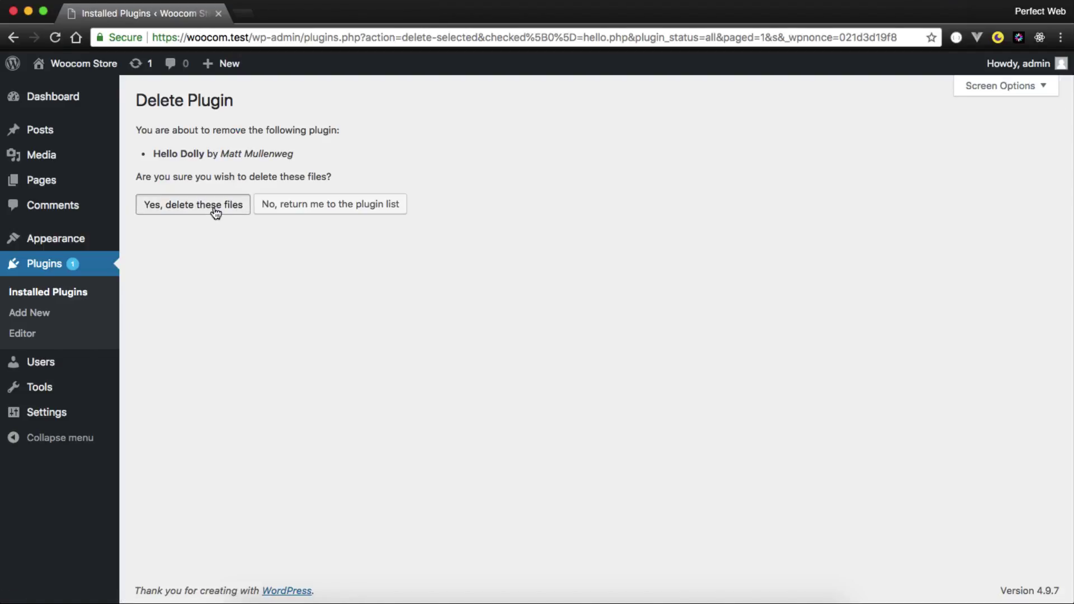
pyautogui.click(215, 212)
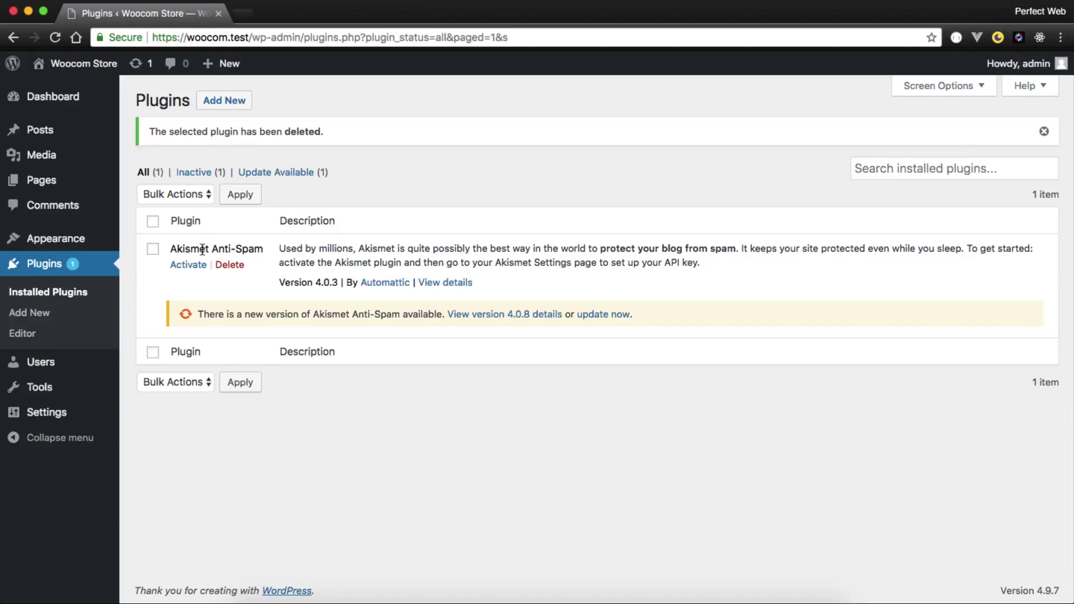
# Step: Start adding a new plugin and browse the popular plugins down to WooCommerce
pyautogui.click(227, 102)
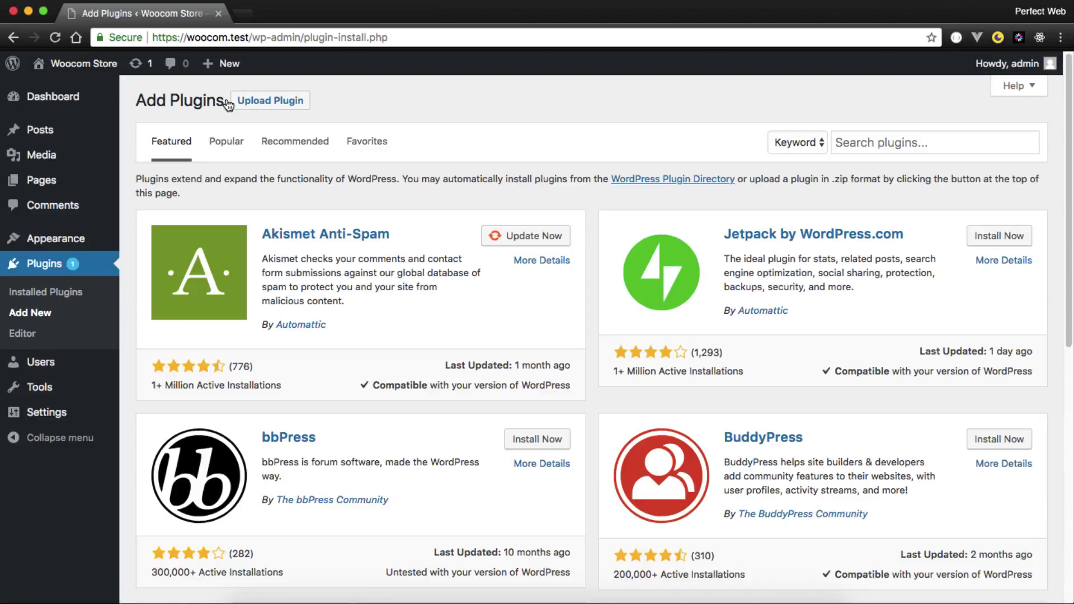
pyautogui.click(227, 144)
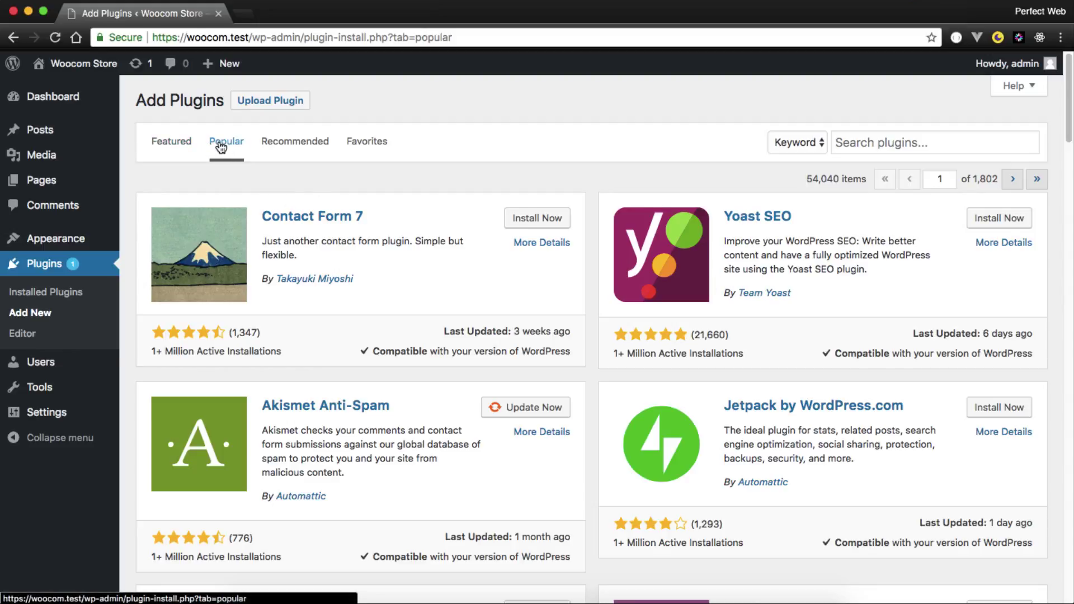
pyautogui.scroll(-7, 559, 128)
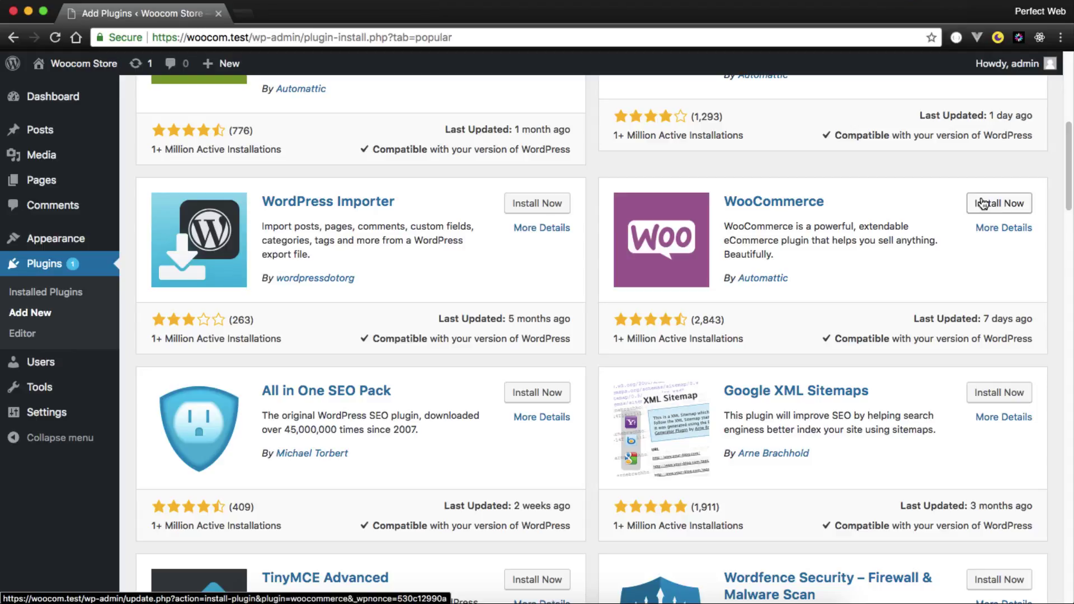
# Step: Open the WordPress.org plugin directory at wordpress.org/plugins in a new browser tab
pyautogui.click(242, 16)
pyautogui.write('wordpress.org')
pyautogui.press('Return')
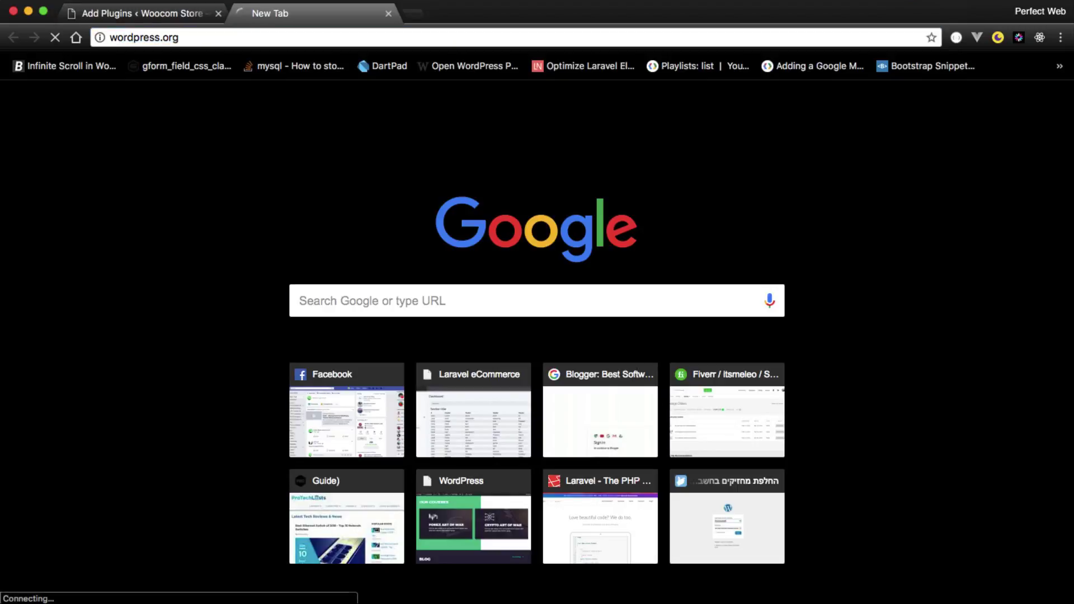
pyautogui.click(223, 34)
pyautogui.click(253, 35)
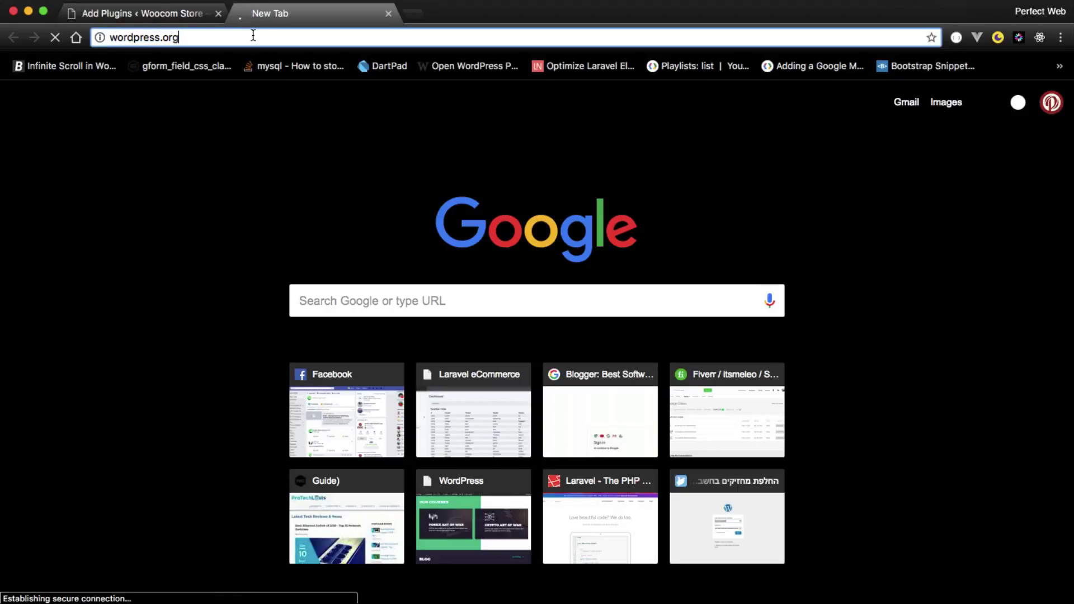
pyautogui.write('/pl')
pyautogui.press('Return')
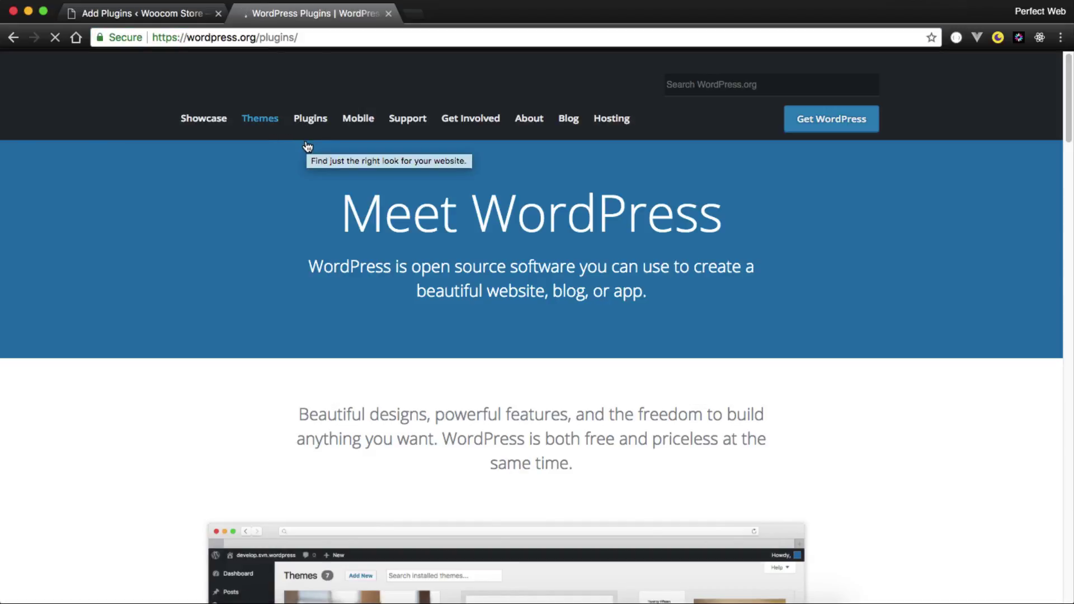
# Step: Compare the store's popular plugins list with the featured and popular sections of the WordPress.org plugin directory
pyautogui.click(163, 16)
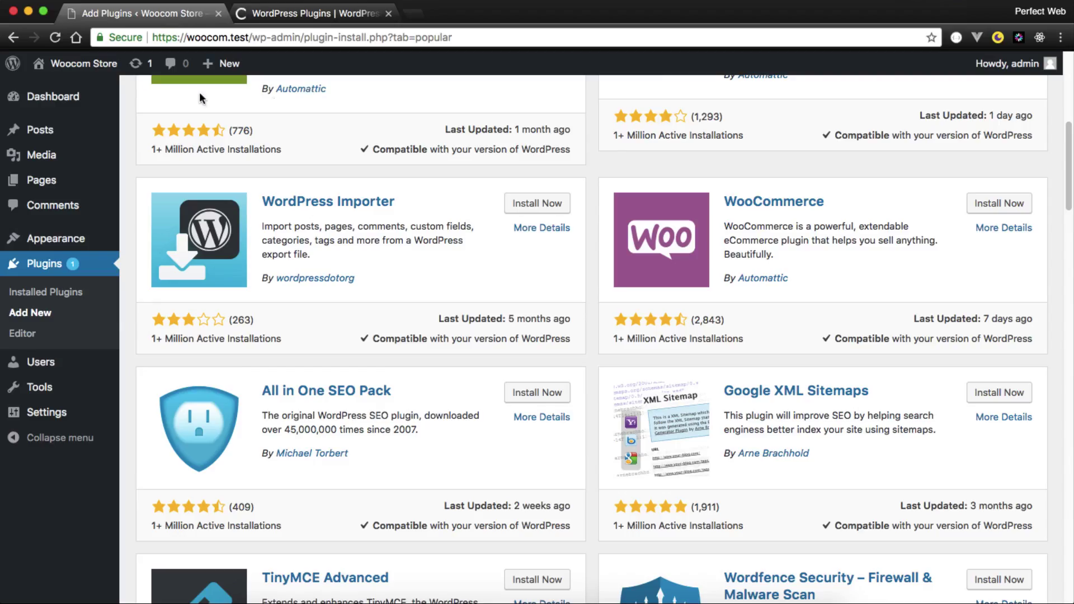
pyautogui.scroll(7, 199, 98)
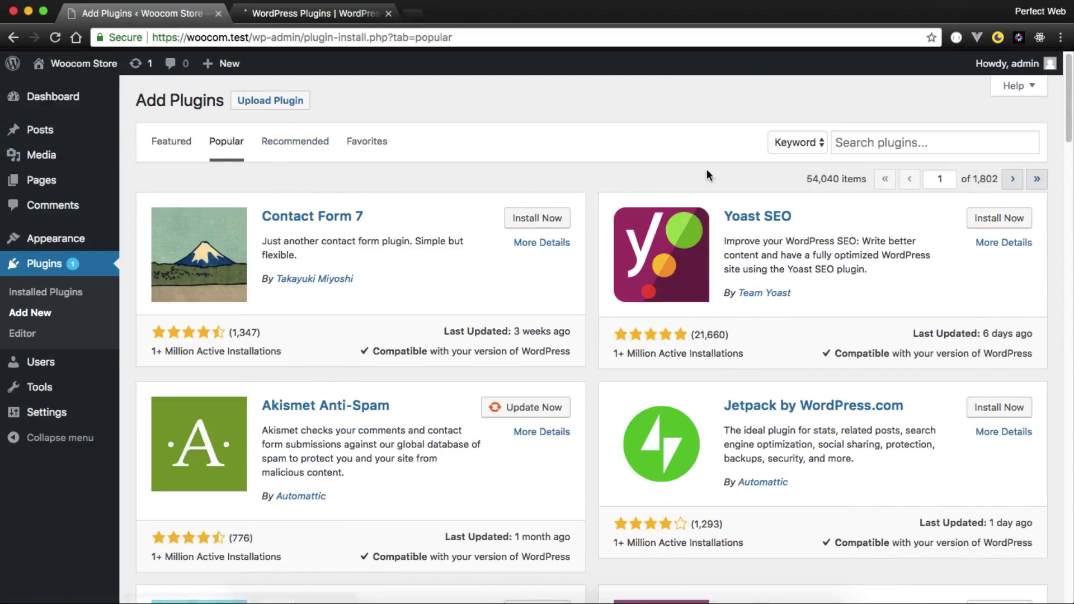
pyautogui.click(246, 11)
pyautogui.scroll(-3, 323, 282)
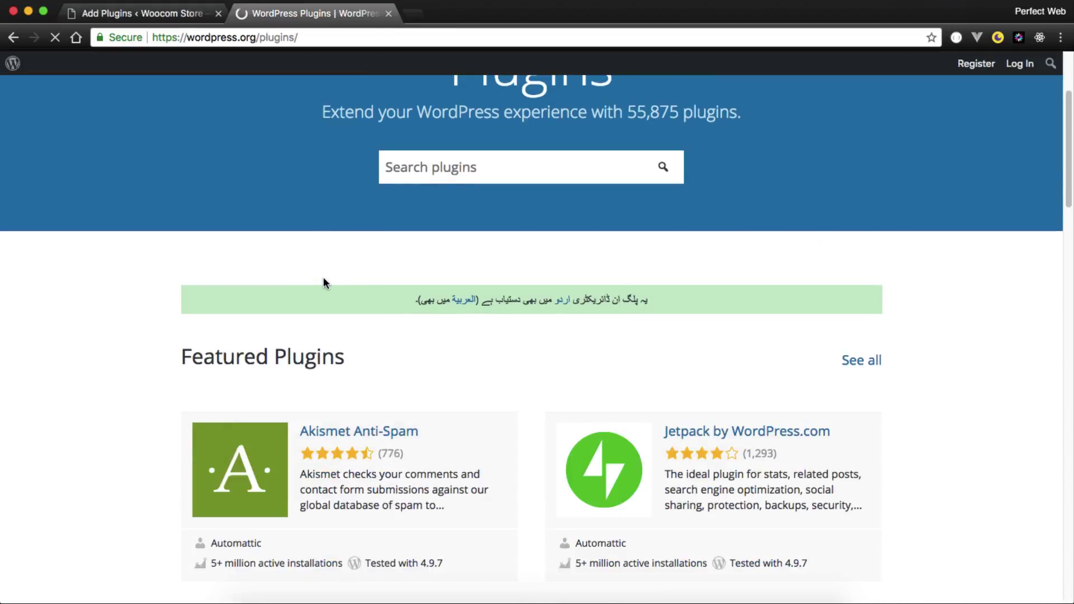
pyautogui.scroll(-3, 323, 279)
pyautogui.scroll(-3, 338, 190)
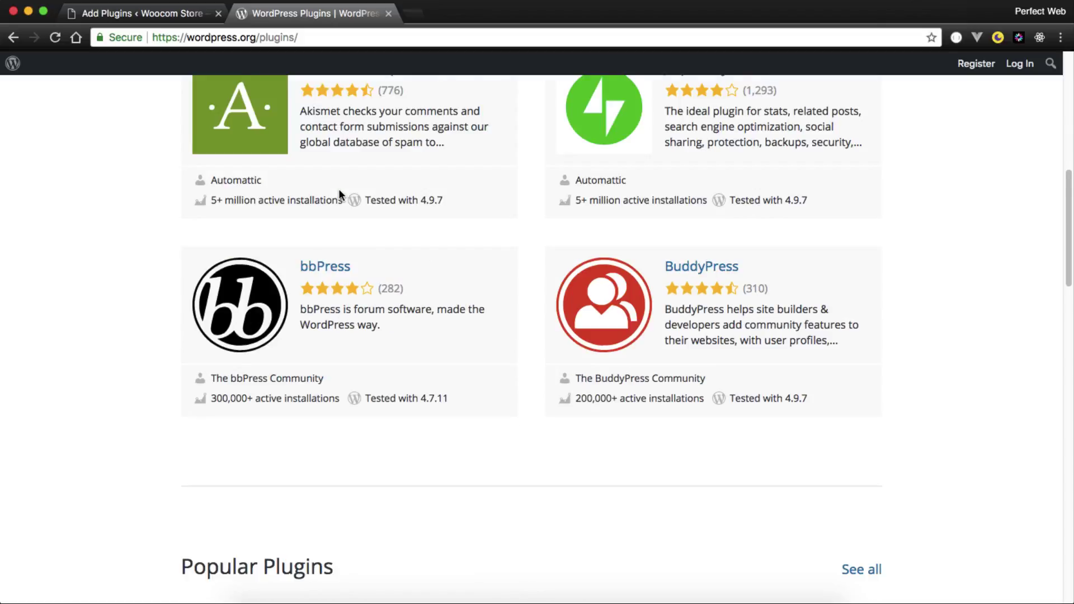
pyautogui.scroll(-5, 339, 194)
pyautogui.scroll(15, 339, 193)
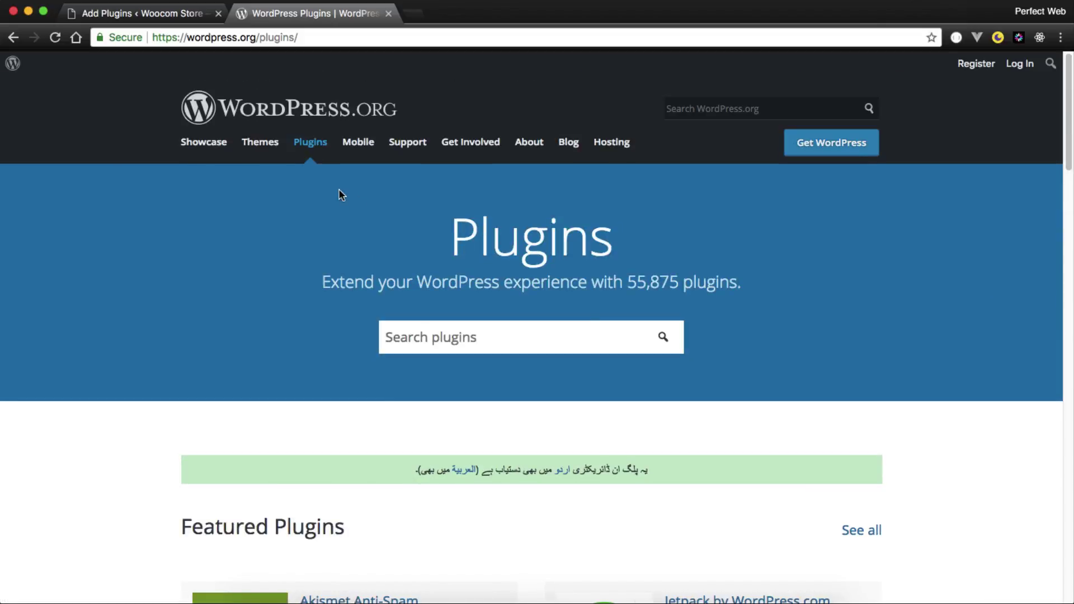
pyautogui.scroll(-3, 630, 360)
# Step: Search the WordPress.org plugin directory for "woocommerce" and open the WooCommerce plugin page
pyautogui.click(503, 175)
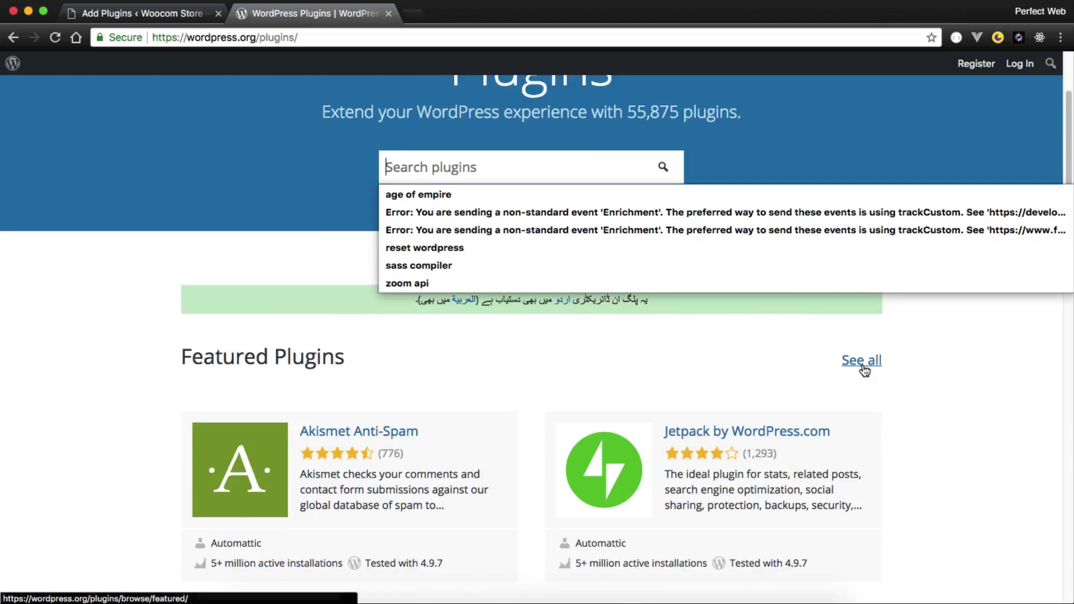
pyautogui.click(682, 355)
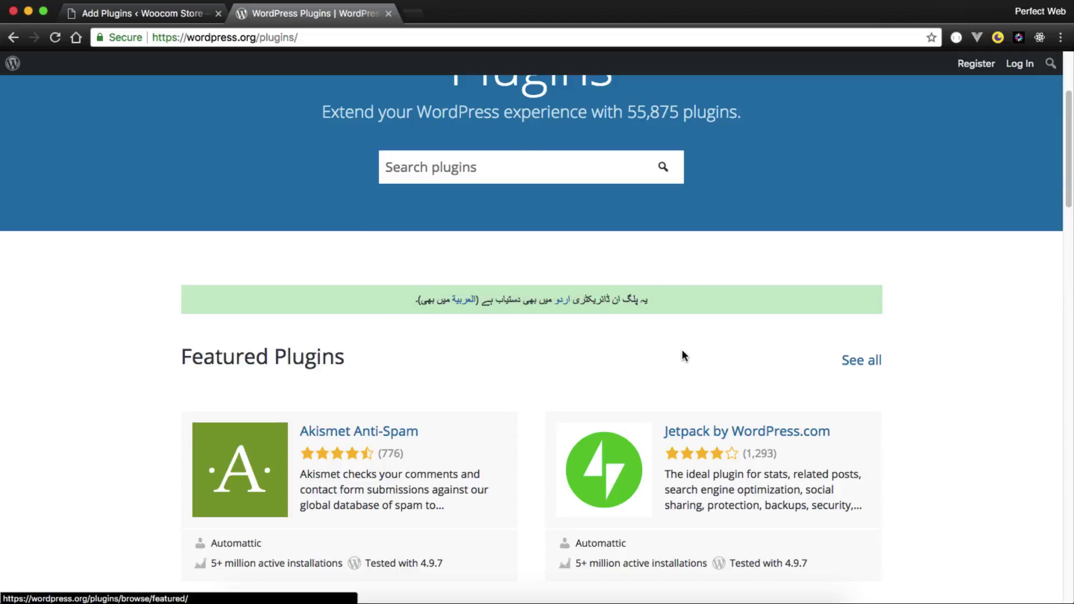
pyautogui.click(508, 179)
pyautogui.write('woocommerce')
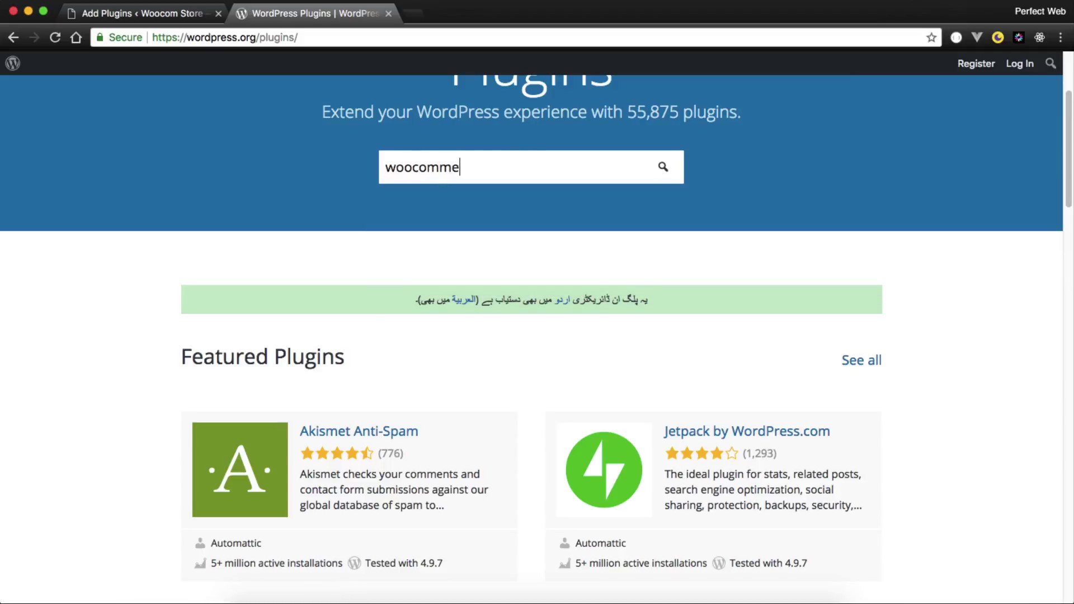
pyautogui.press('Return')
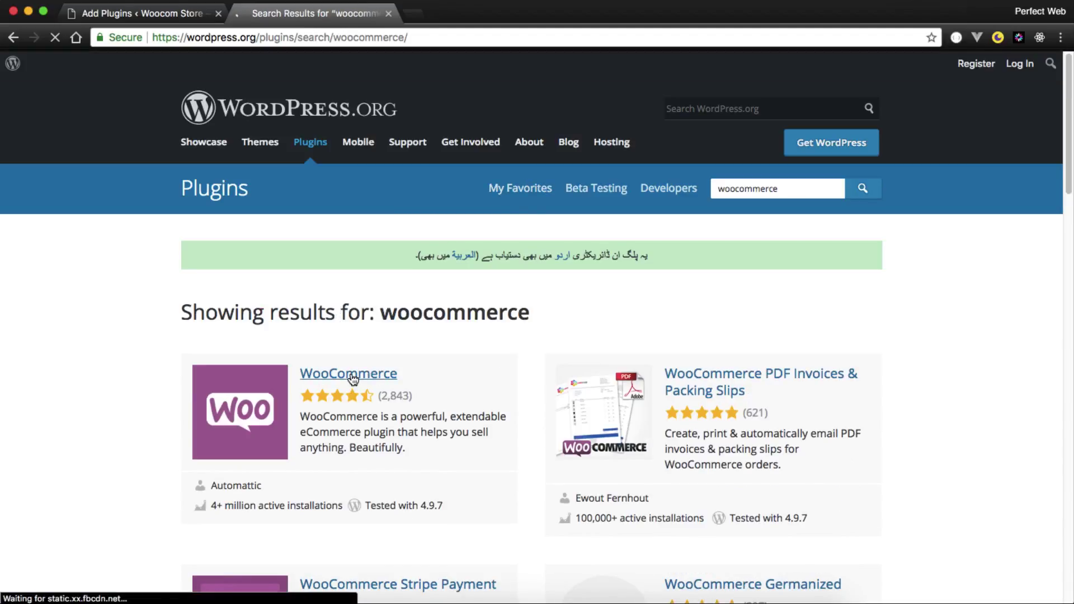
pyautogui.click(352, 379)
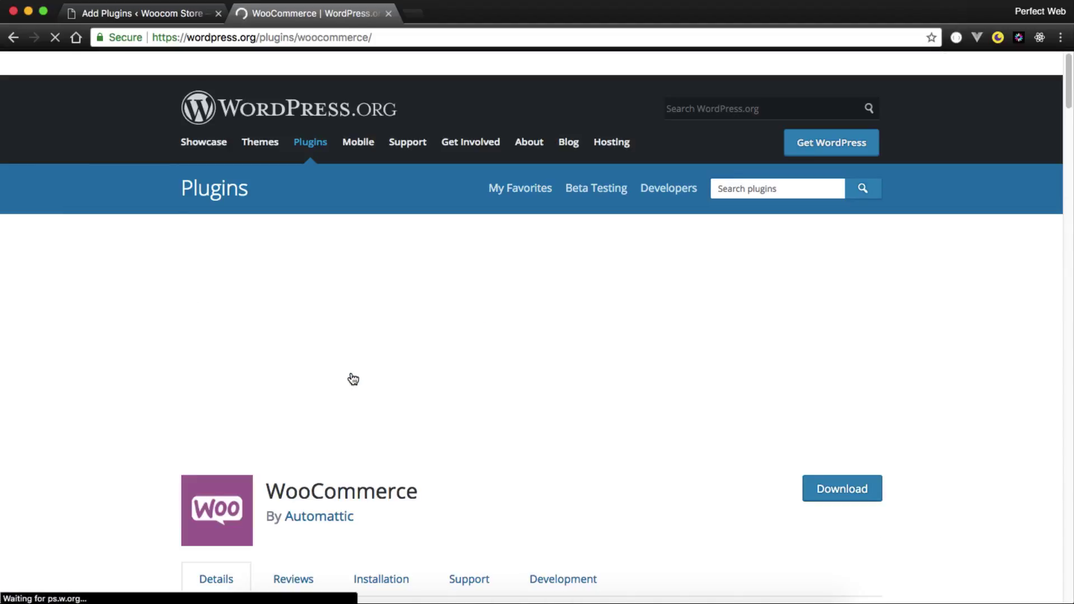
# Step: Download the WooCommerce plugin as woocommerce.3.4.4.zip to the Desktop folder
pyautogui.scroll(-4, 392, 347)
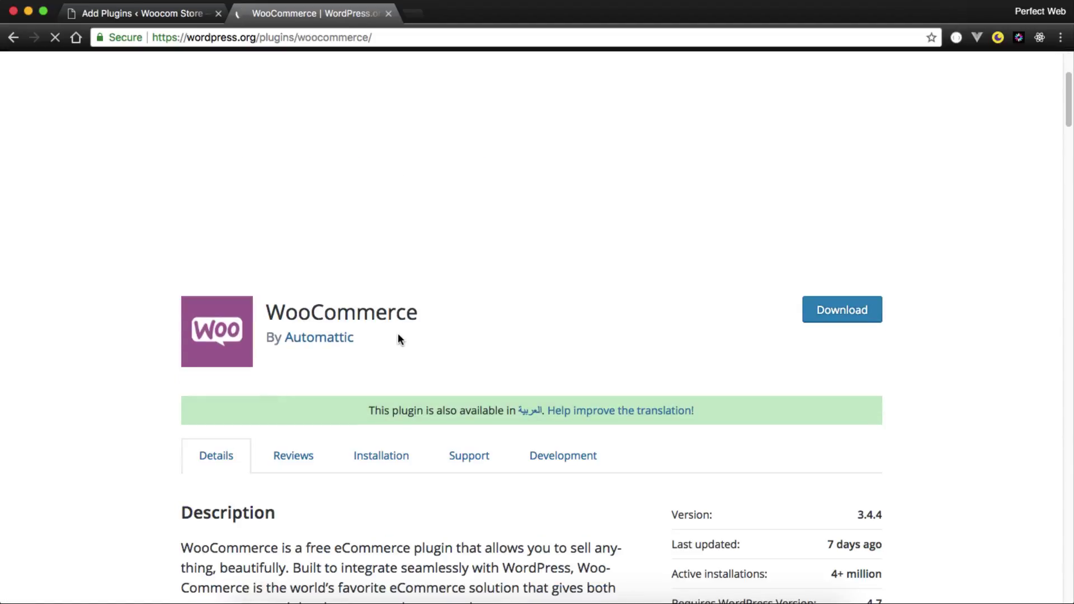
pyautogui.click(839, 311)
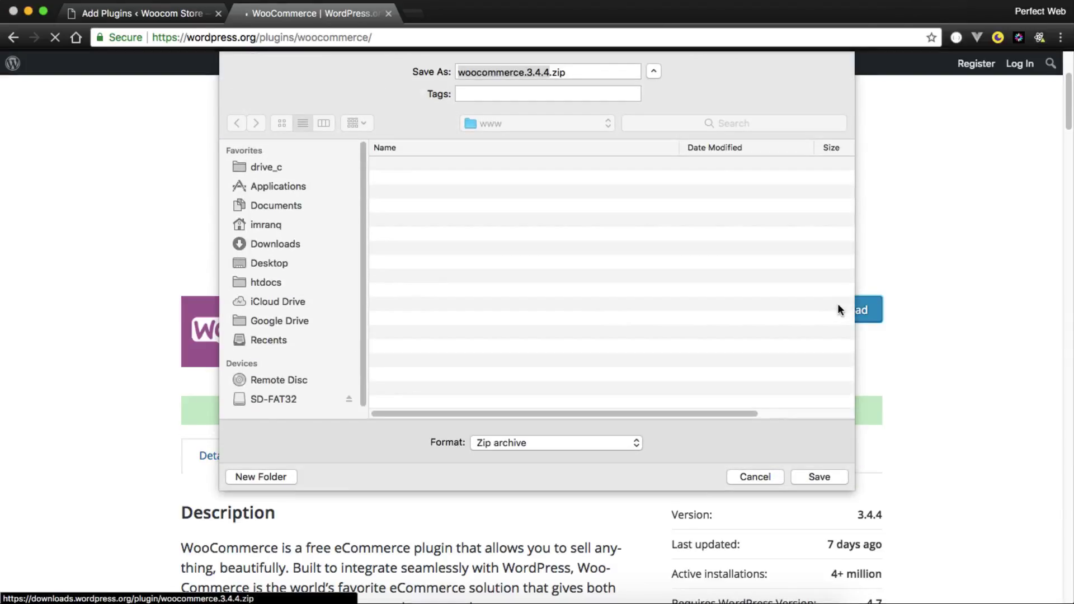
pyautogui.click(263, 262)
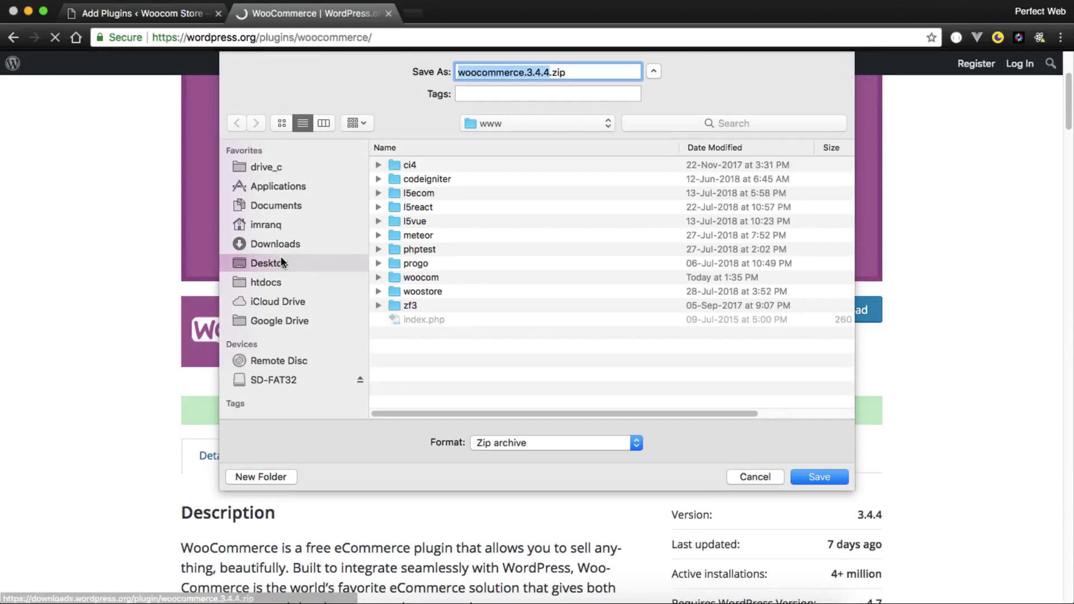
pyautogui.click(818, 476)
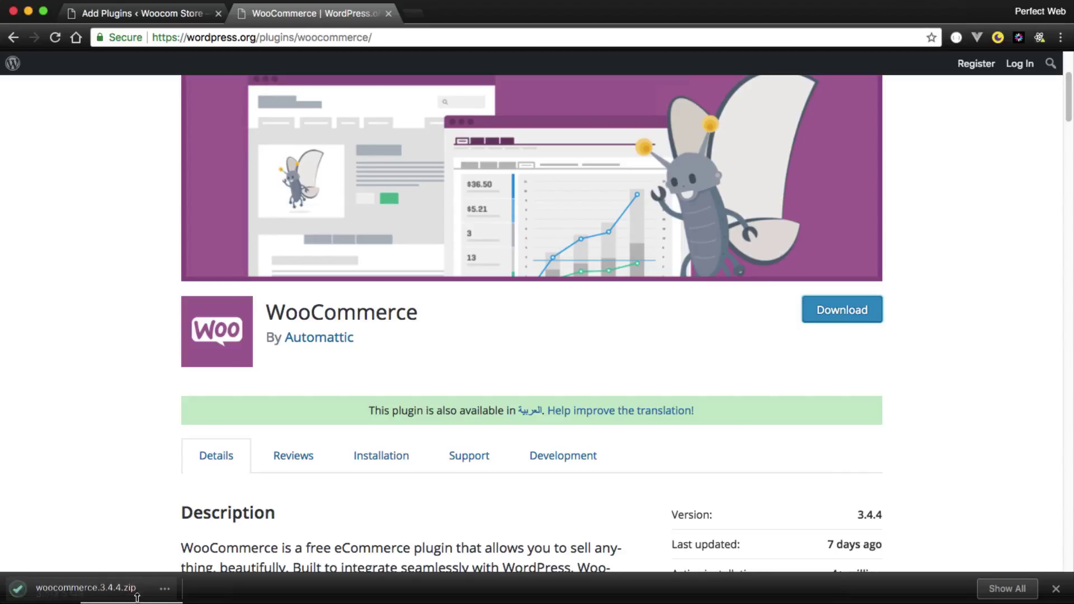
# Step: Switch to Finder and extract woocommerce.3.4.4.zip in the Desktop folder
pyautogui.click(246, 598)
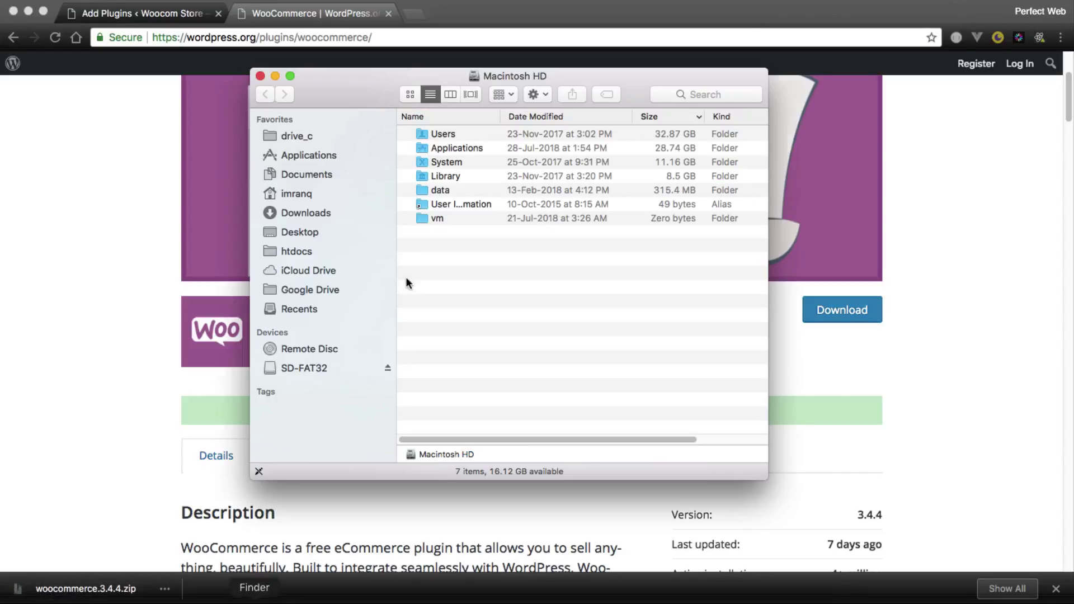
pyautogui.click(318, 233)
pyautogui.doubleClick(482, 134)
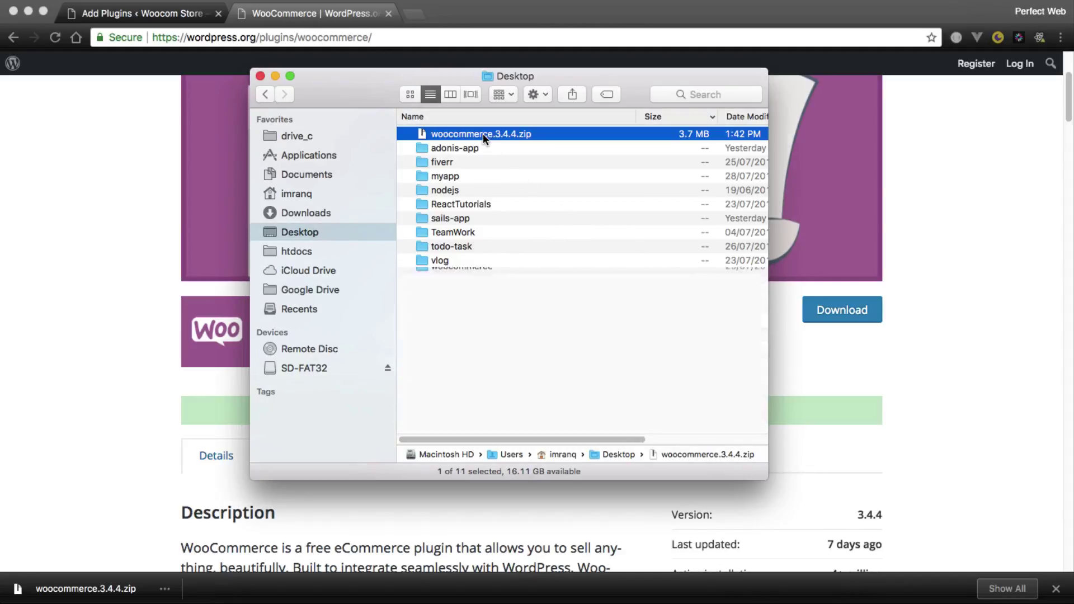
# Step: Move the extracted woocommerce folder and woocommerce.3.4.4.zip on the Desktop to the Trash
pyautogui.click(444, 275)
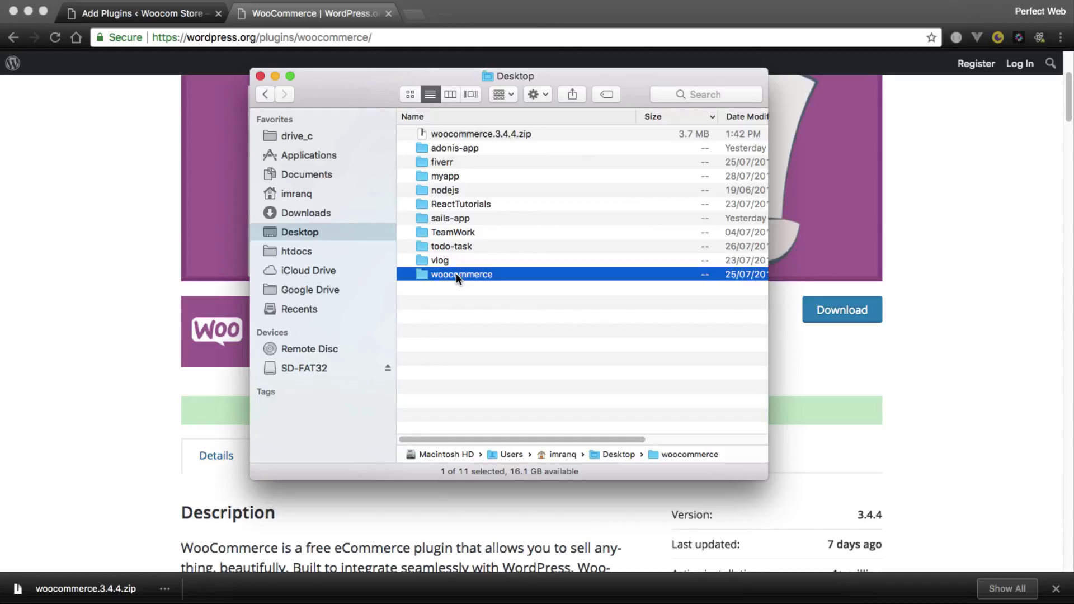
pyautogui.rightClick(455, 273)
pyautogui.click(514, 305)
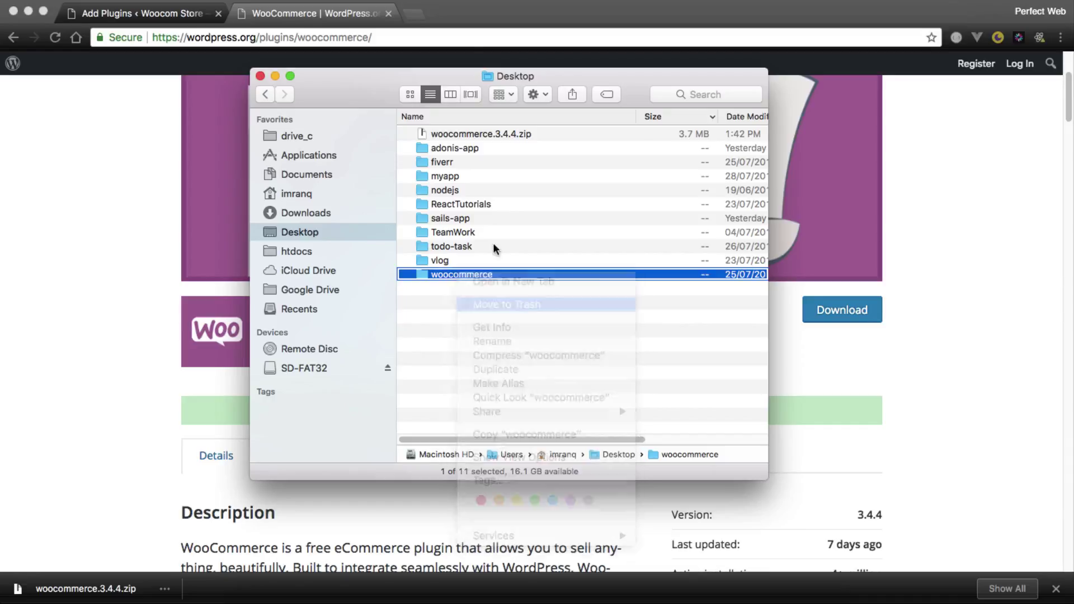
pyautogui.rightClick(474, 131)
pyautogui.click(523, 173)
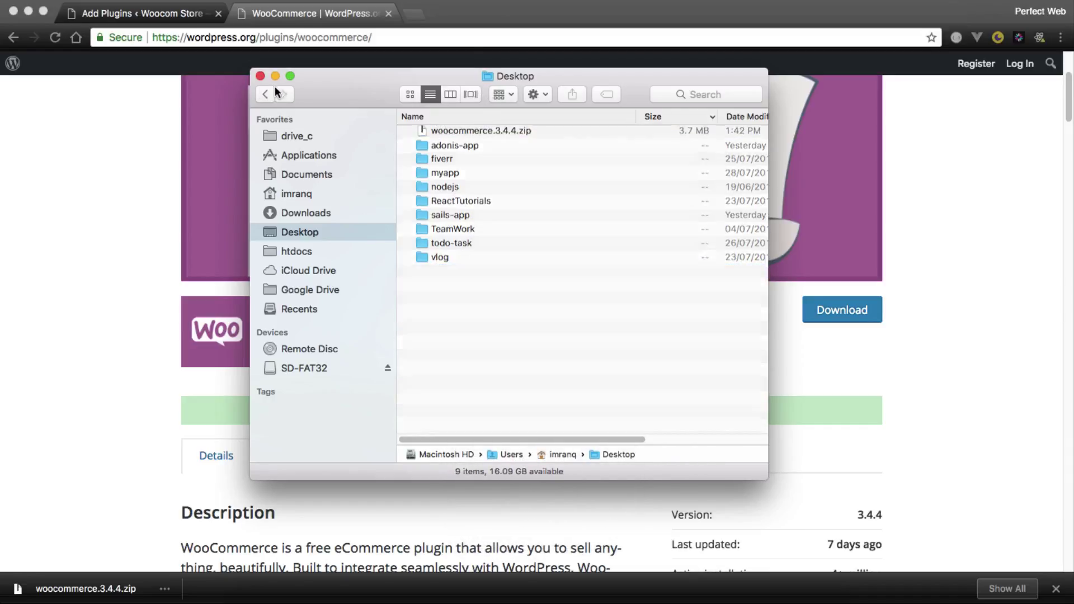
# Step: Close the Finder window and install WooCommerce from the popular plugins on the WordPress Add Plugins page
pyautogui.click(260, 75)
pyautogui.click(171, 16)
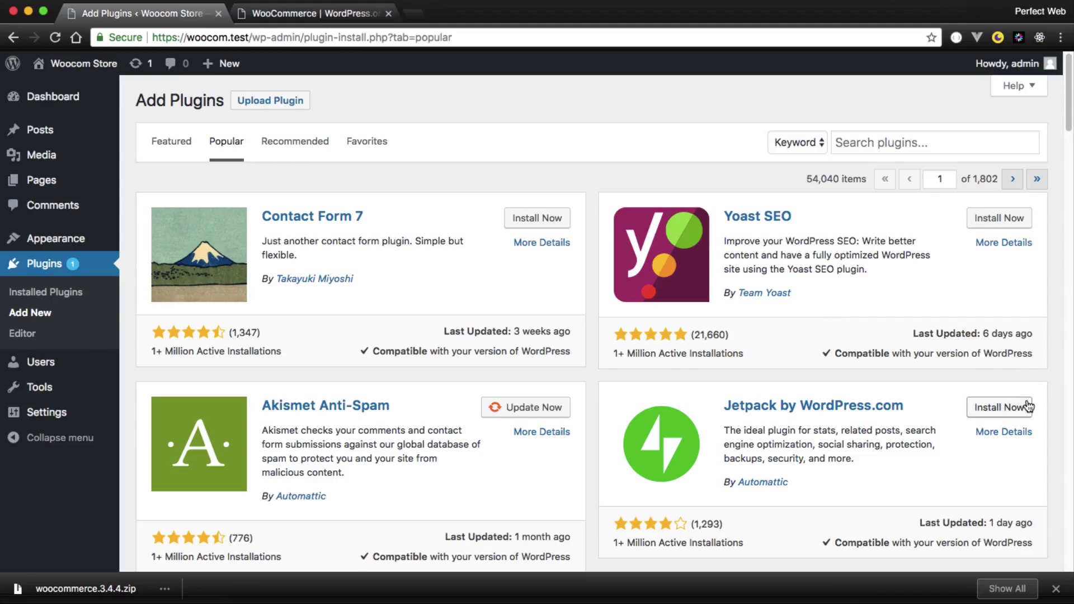
pyautogui.scroll(-3, 998, 407)
pyautogui.click(993, 441)
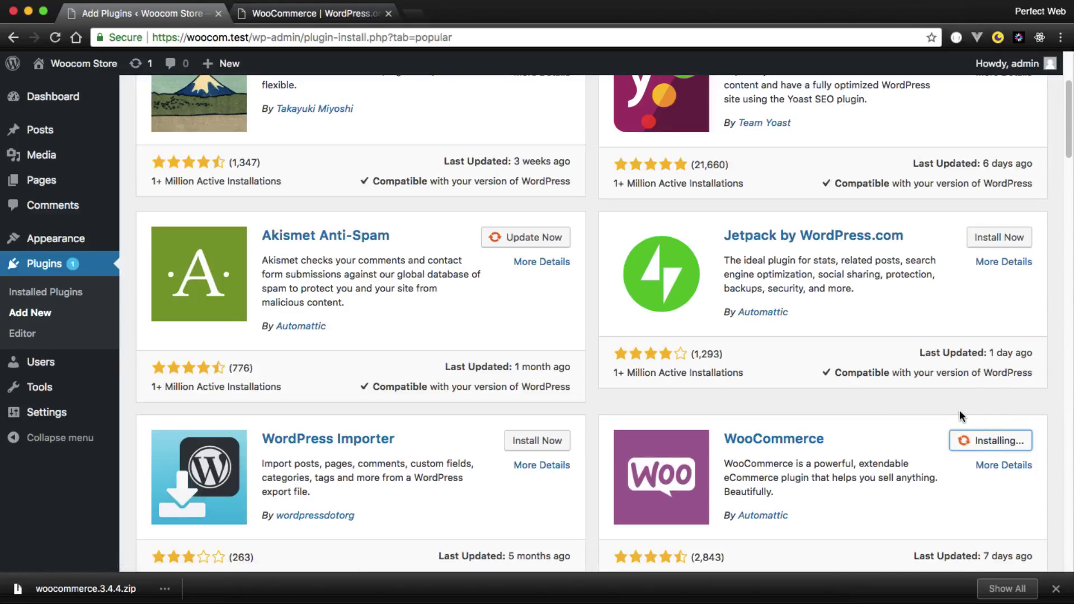
# Step: Open oceanwp.org in place of the WooCommerce plugin page and dismiss the browser's download bar
pyautogui.click(344, 17)
pyautogui.click(309, 36)
pyautogui.write('oceanwp.org')
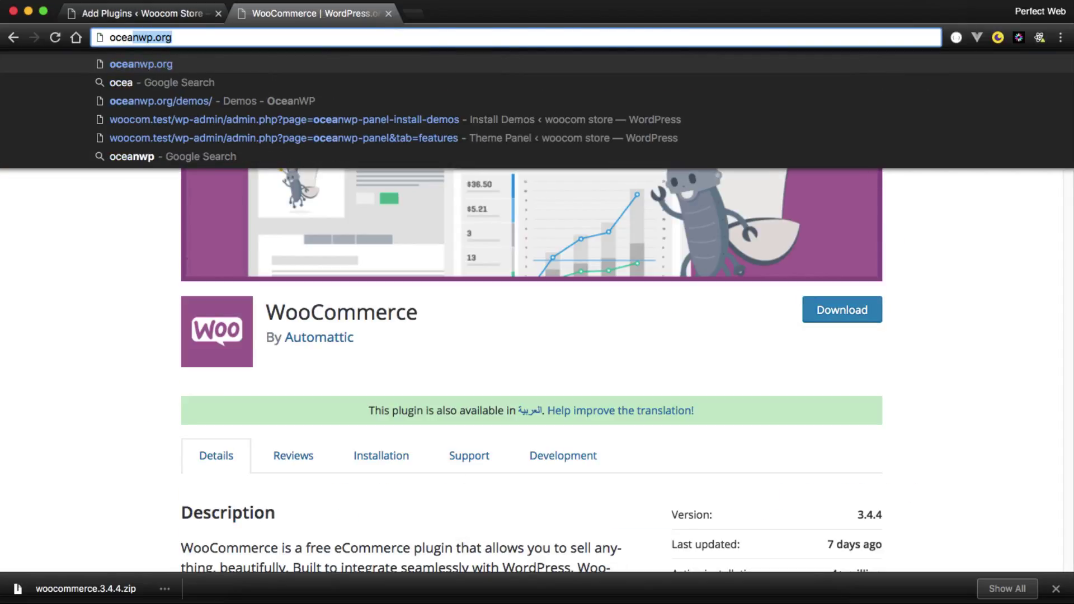
pyautogui.press('Return')
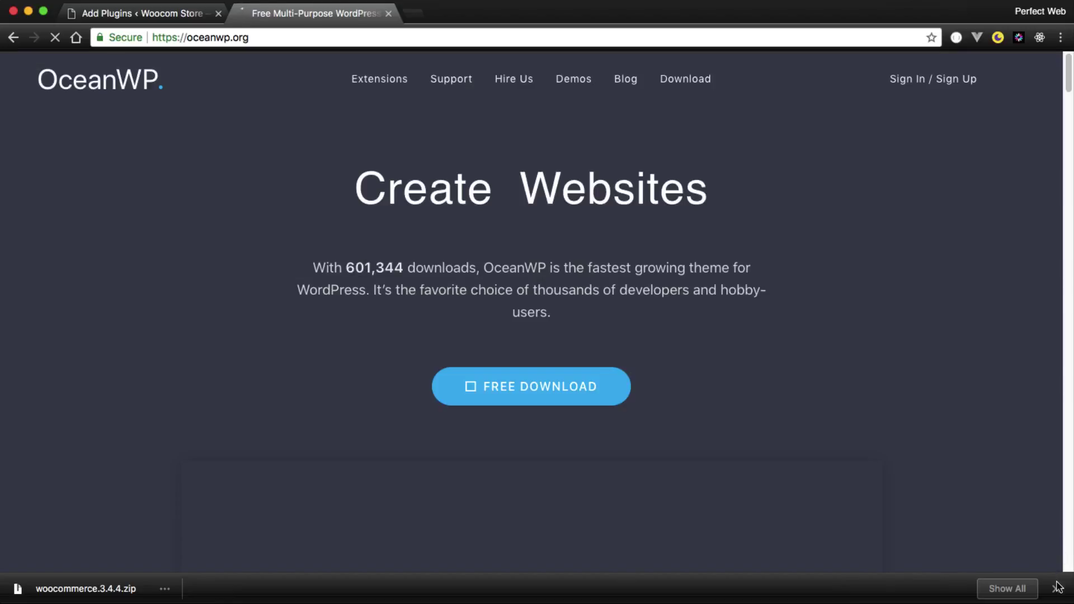
pyautogui.click(1057, 587)
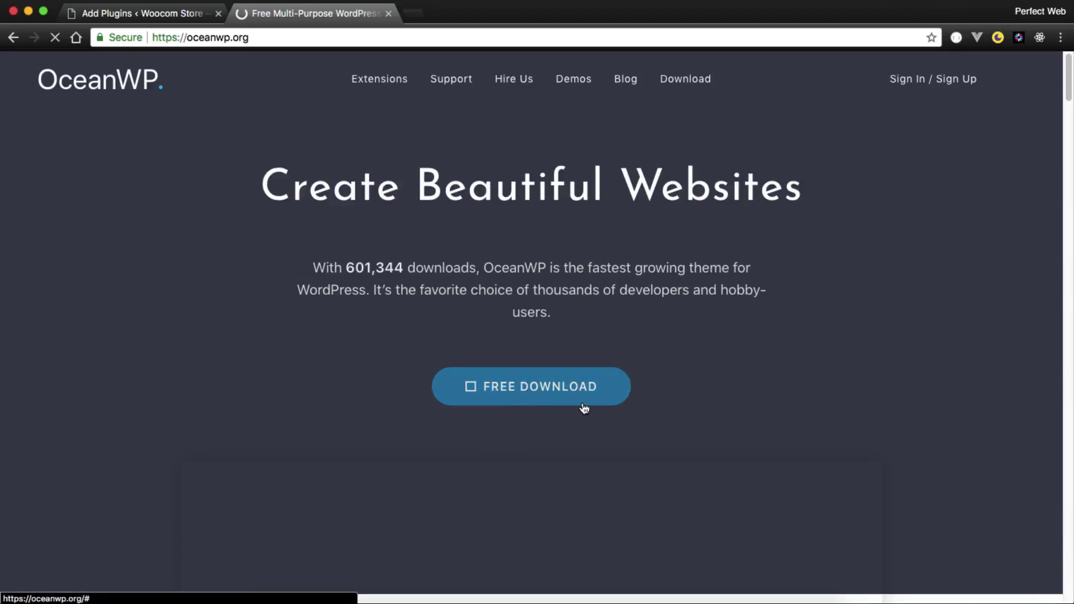
# Step: Open the OceanWP Demos page and examine the free and PRO demo previews, including Yoga, Wedding and Store
pyautogui.moveTo(378, 85)
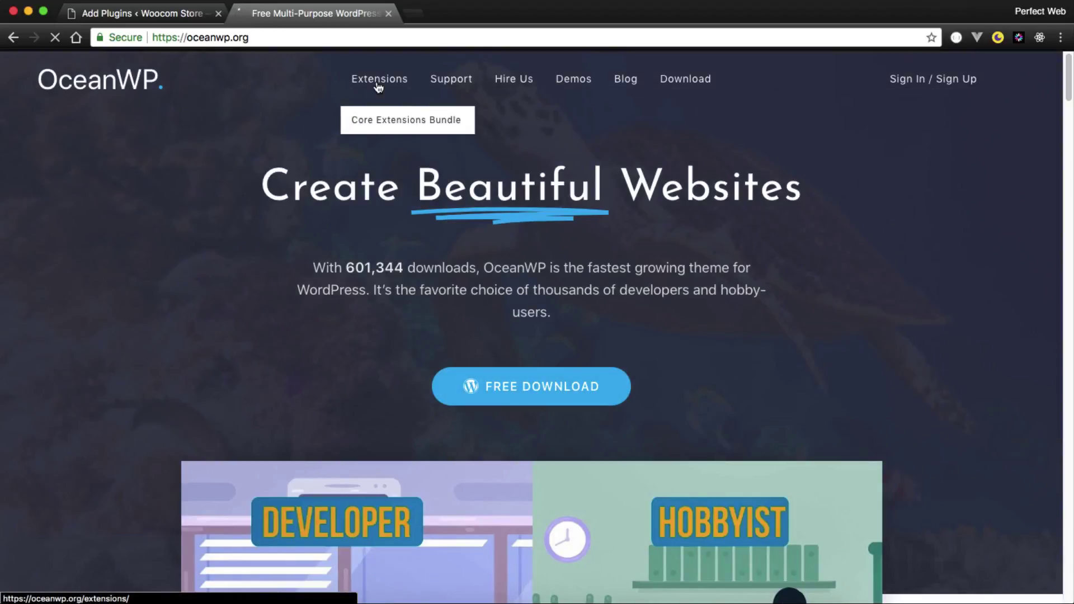
pyautogui.click(572, 82)
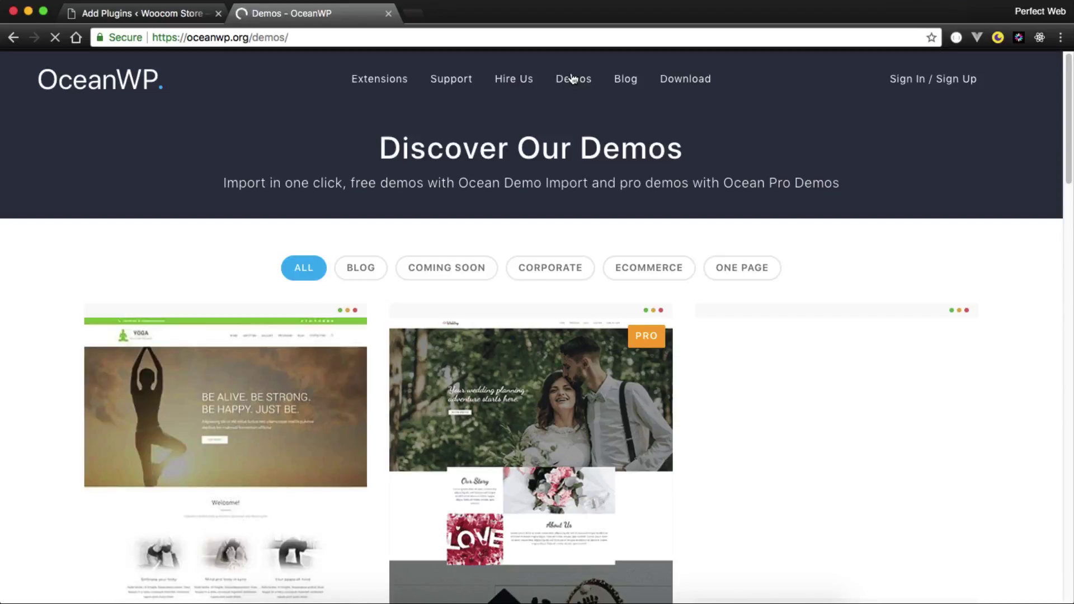
pyautogui.scroll(-5, 78, 300)
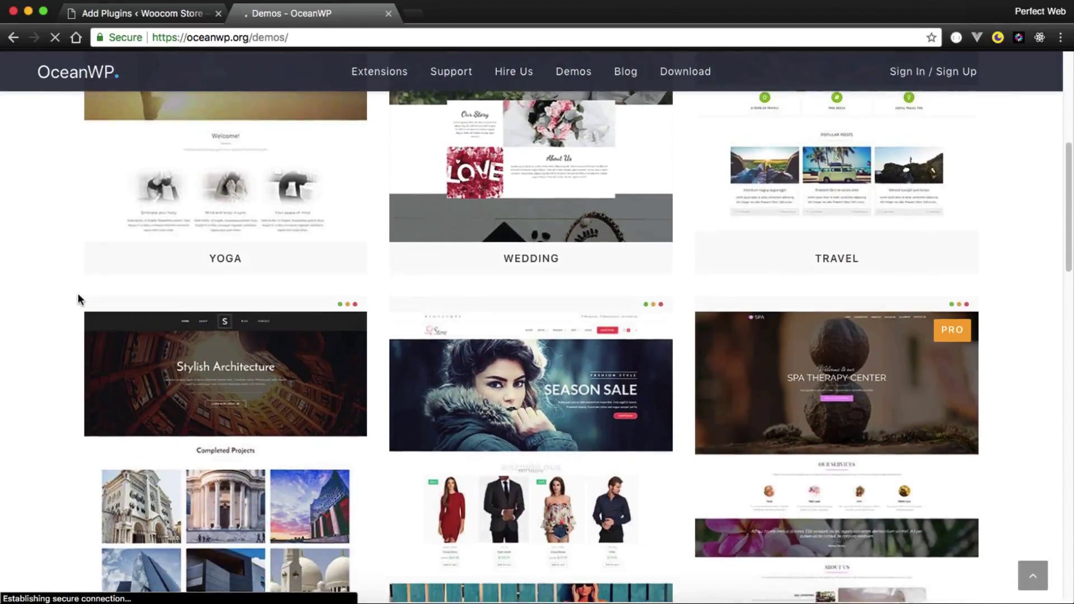
pyautogui.scroll(3, 79, 300)
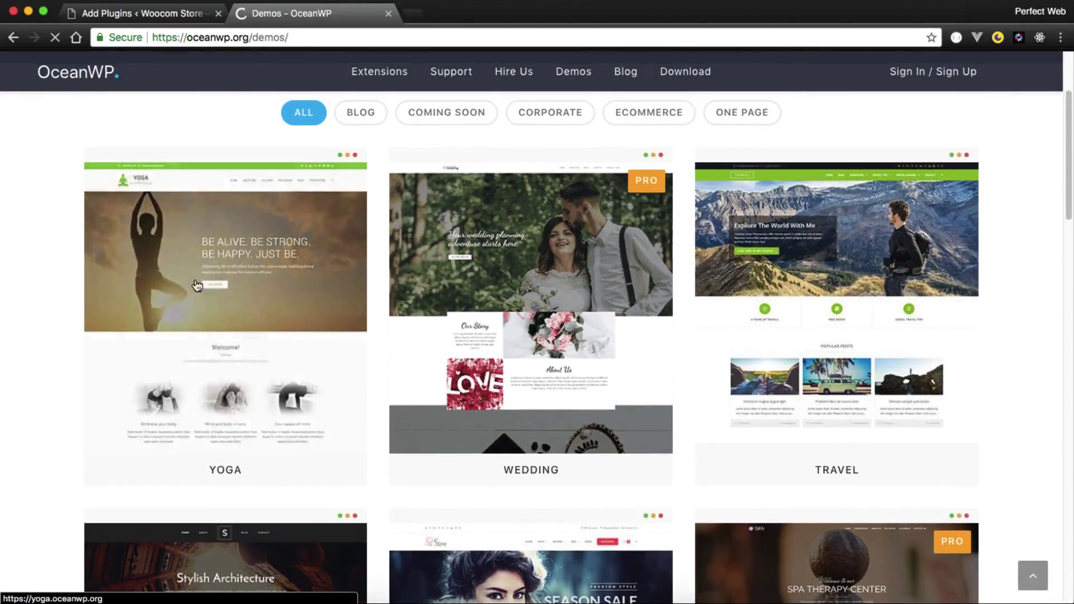
pyautogui.moveTo(205, 303)
pyautogui.moveTo(632, 185)
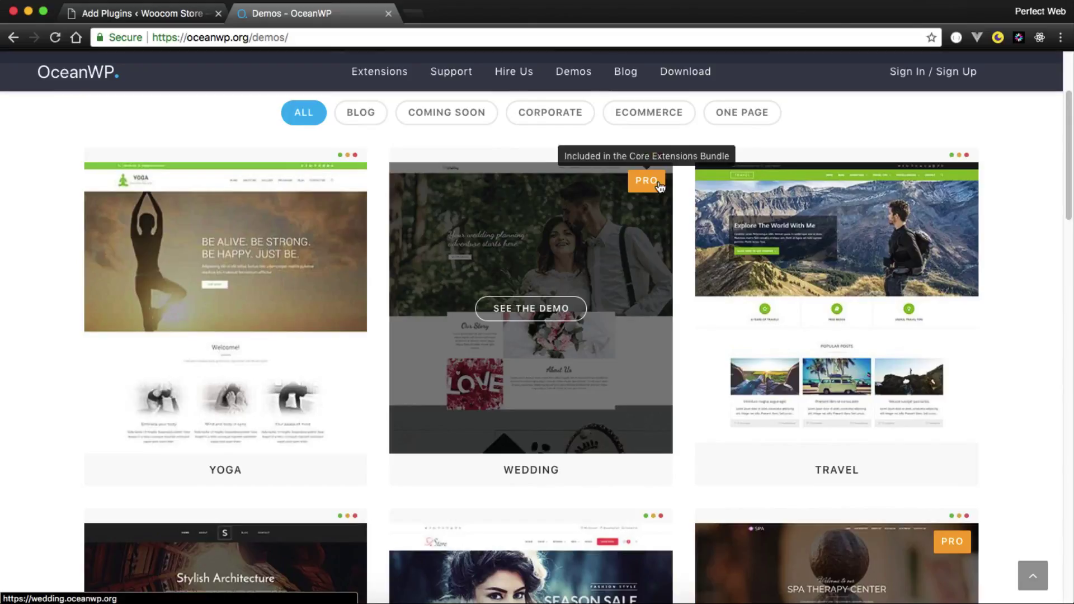
pyautogui.scroll(-3, 632, 218)
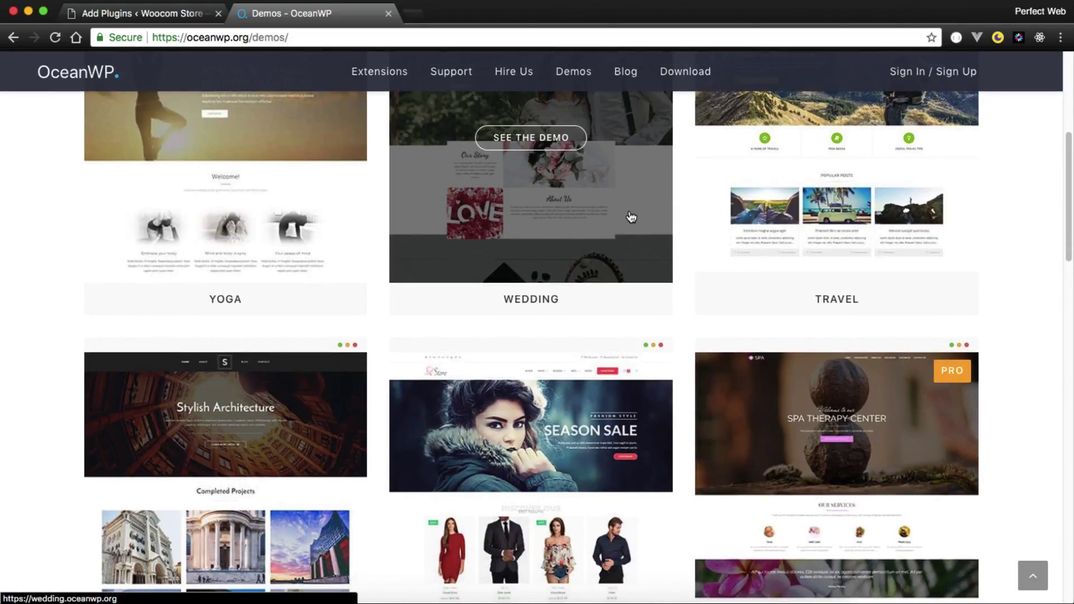
pyautogui.scroll(-3, 631, 217)
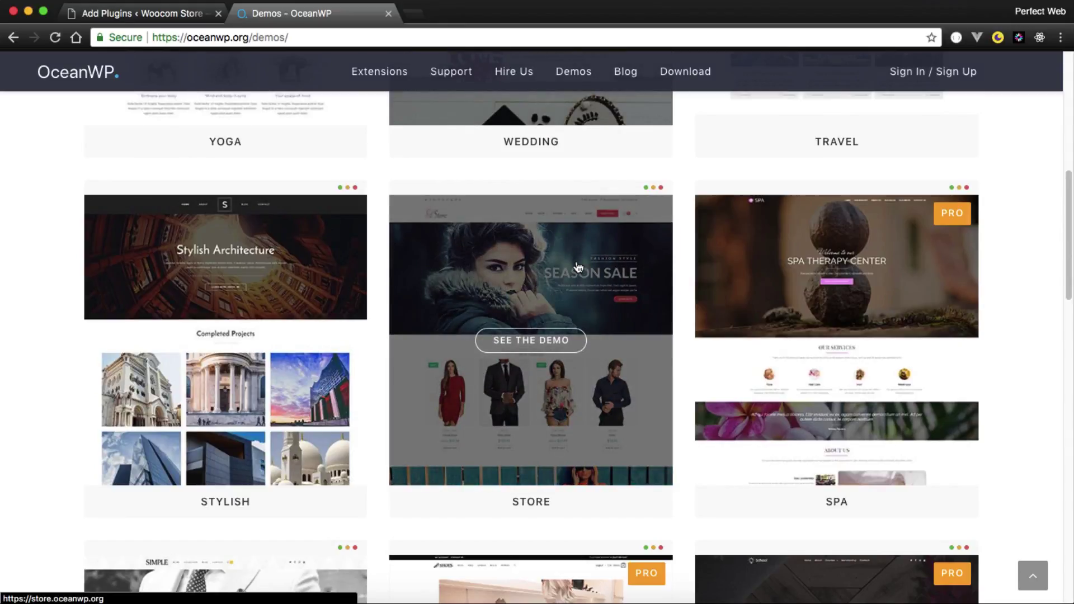
pyautogui.scroll(-18, 578, 267)
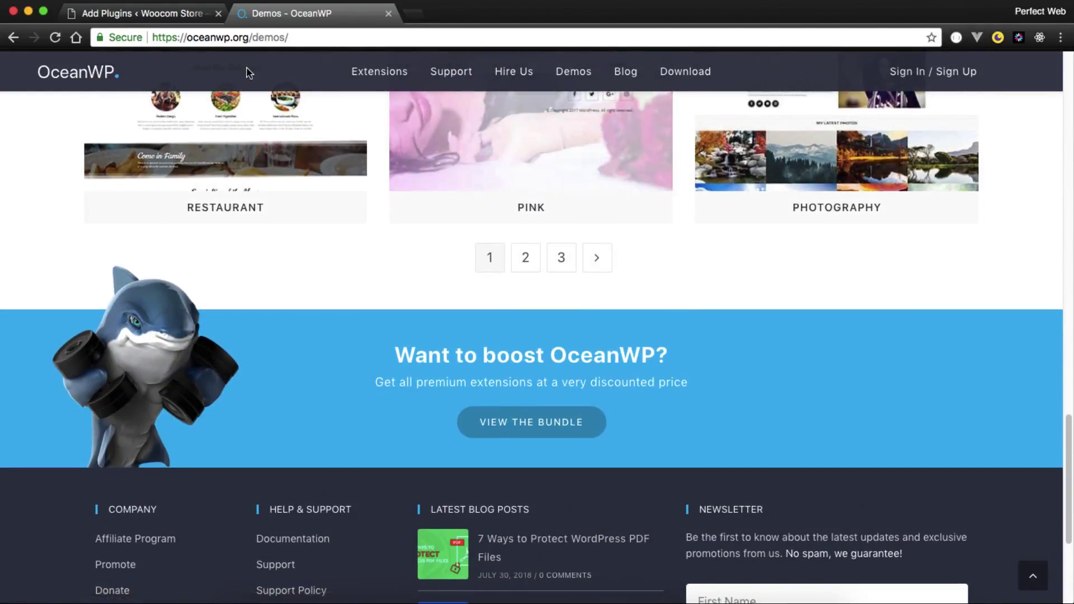
# Step: Return to the Add Plugins page, activate the WooCommerce plugin and open the WooCommerce settings
pyautogui.click(150, 15)
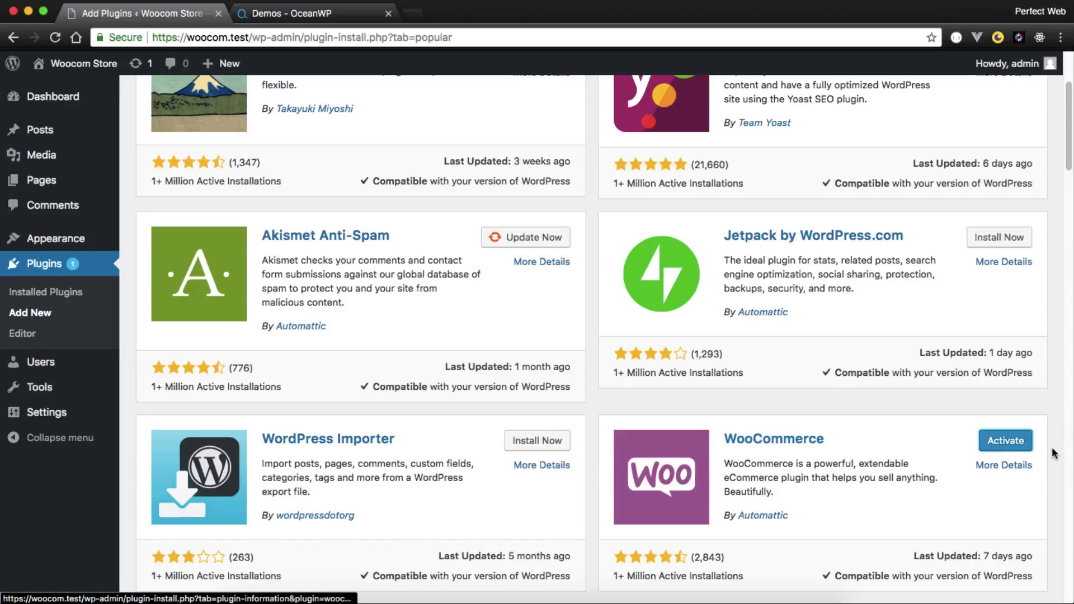
pyautogui.click(1005, 440)
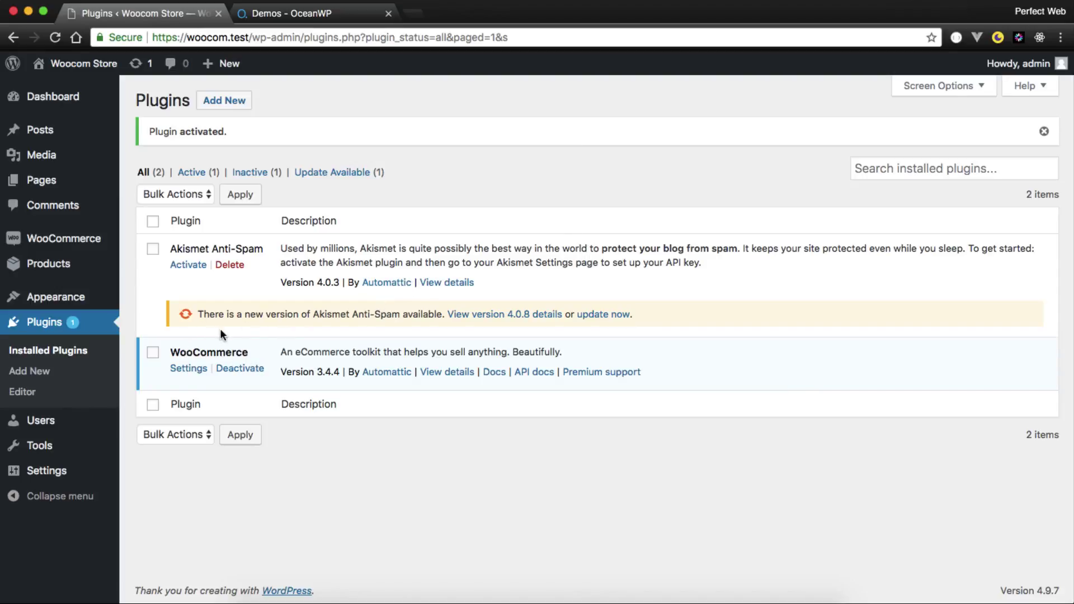
pyautogui.moveTo(90, 239)
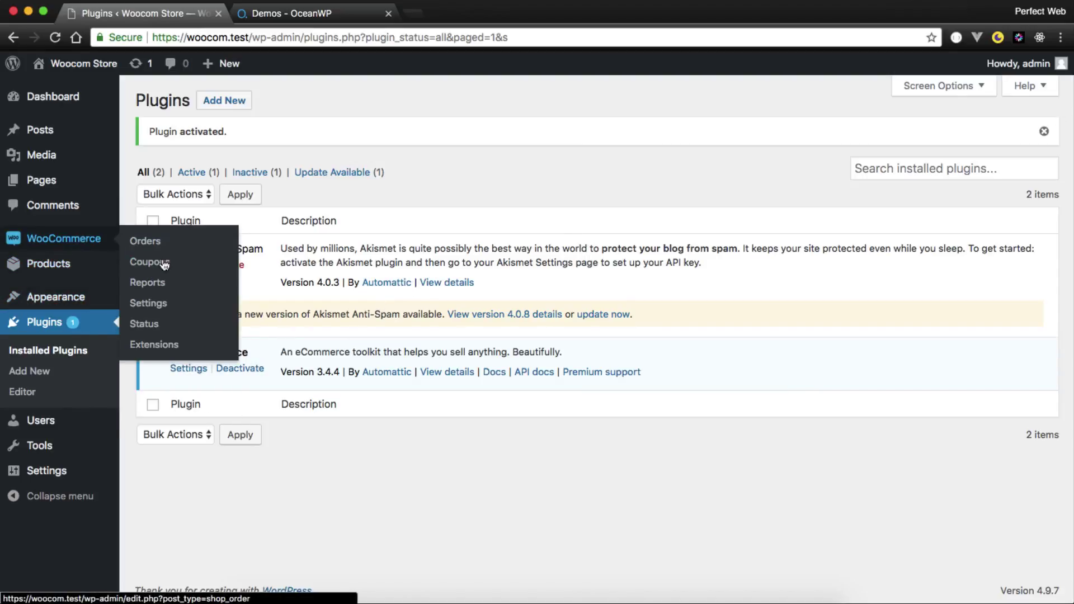
pyautogui.click(159, 304)
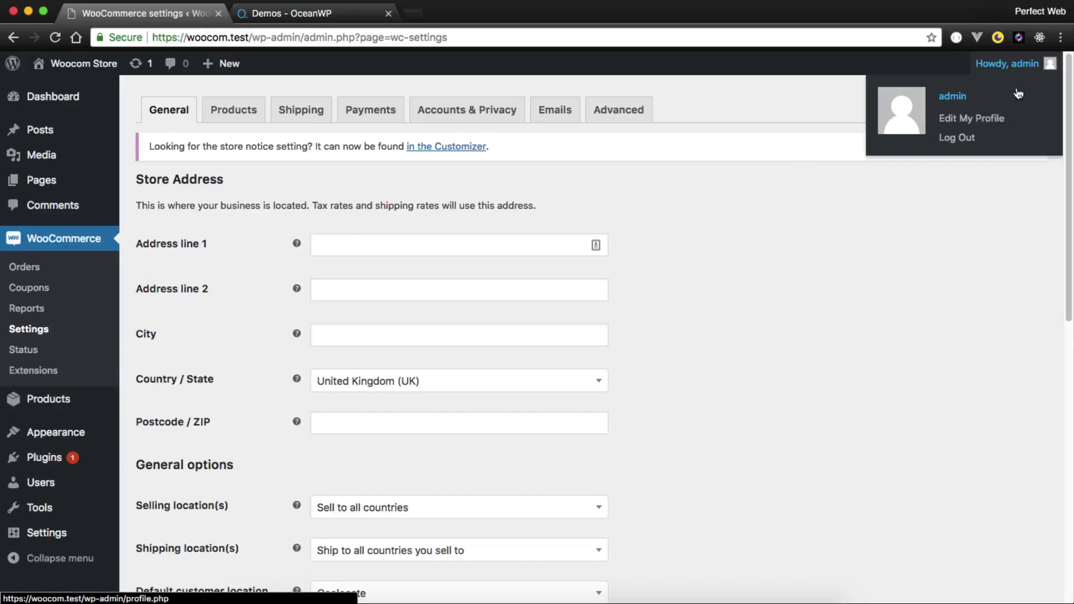
# Step: Launch the WooCommerce setup wizard from the help section of the settings page
pyautogui.click(1017, 85)
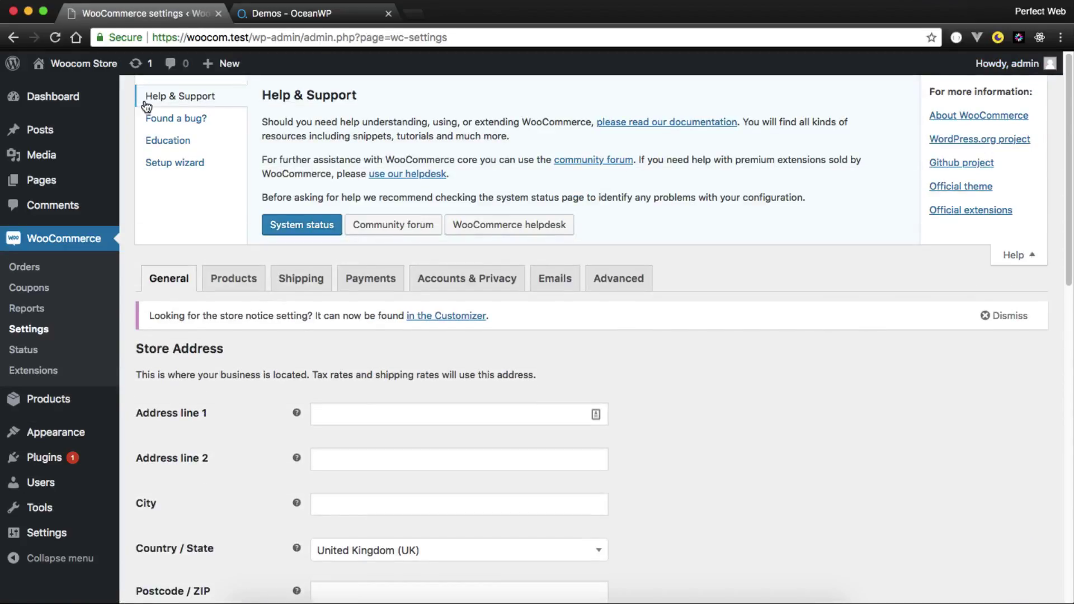
pyautogui.click(197, 171)
pyautogui.click(299, 149)
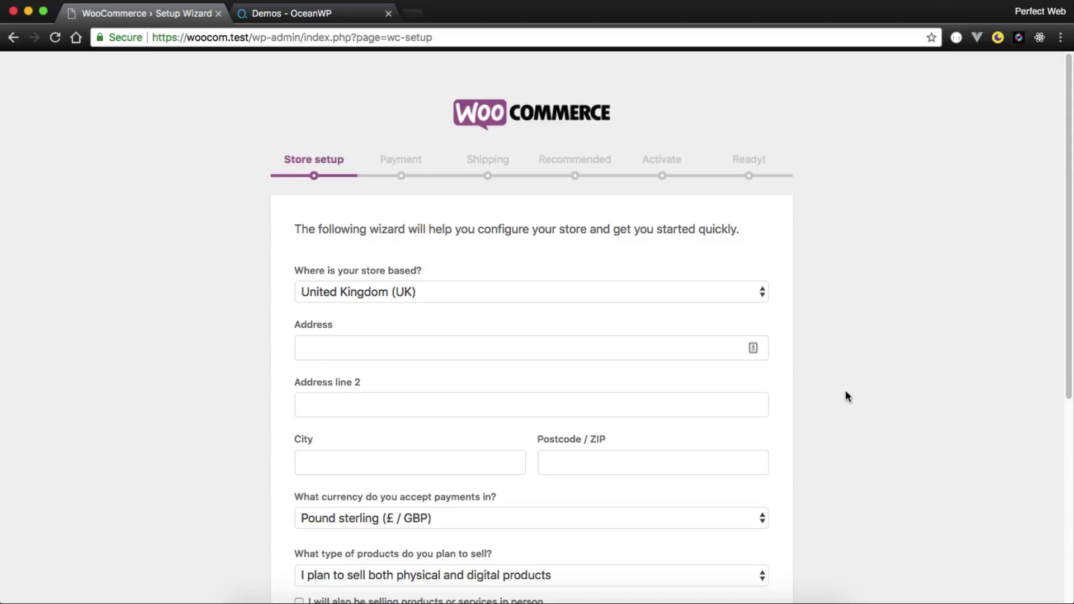
# Step: Set the store's country to Pakistan and fill in the address, city and postcode from the saved auto-fill entry
pyautogui.scroll(-1, 836, 391)
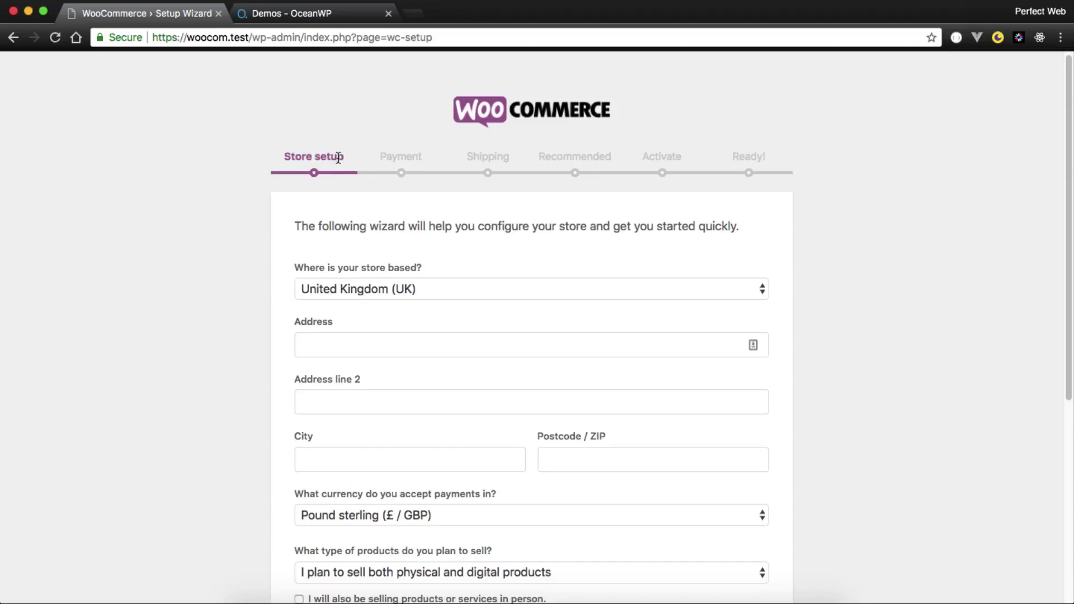
pyautogui.moveTo(345, 156); pyautogui.dragTo(263, 152)
pyautogui.scroll(-2, 277, 176)
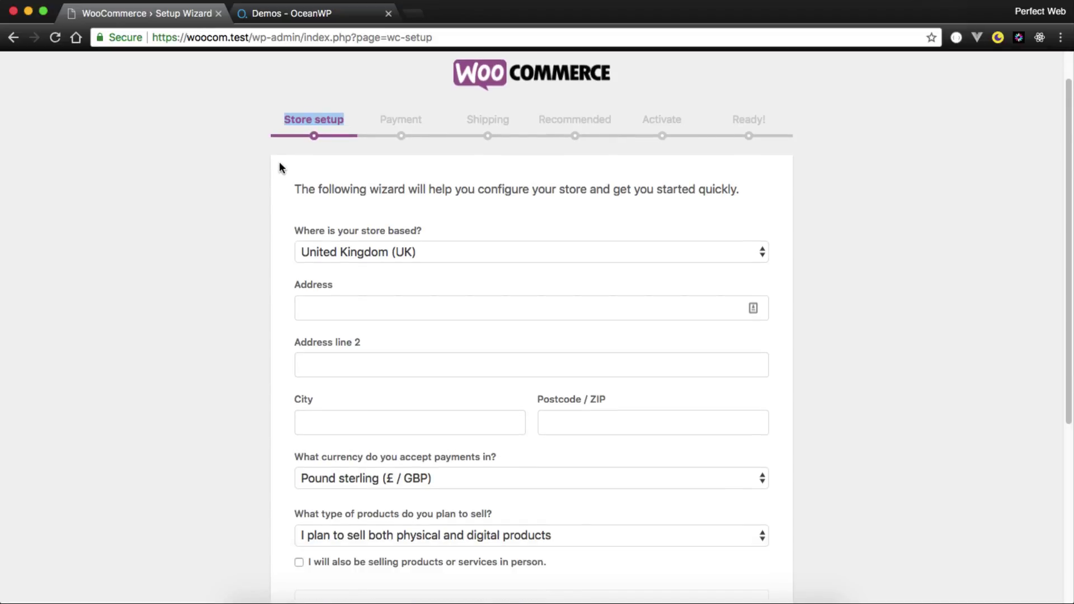
pyautogui.click(400, 253)
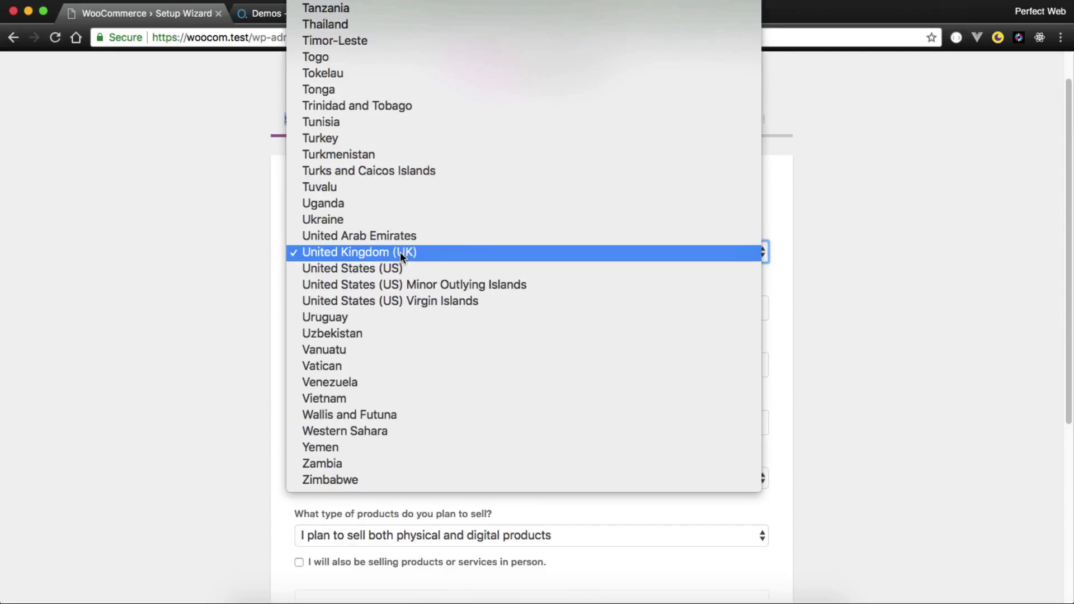
pyautogui.press('p')
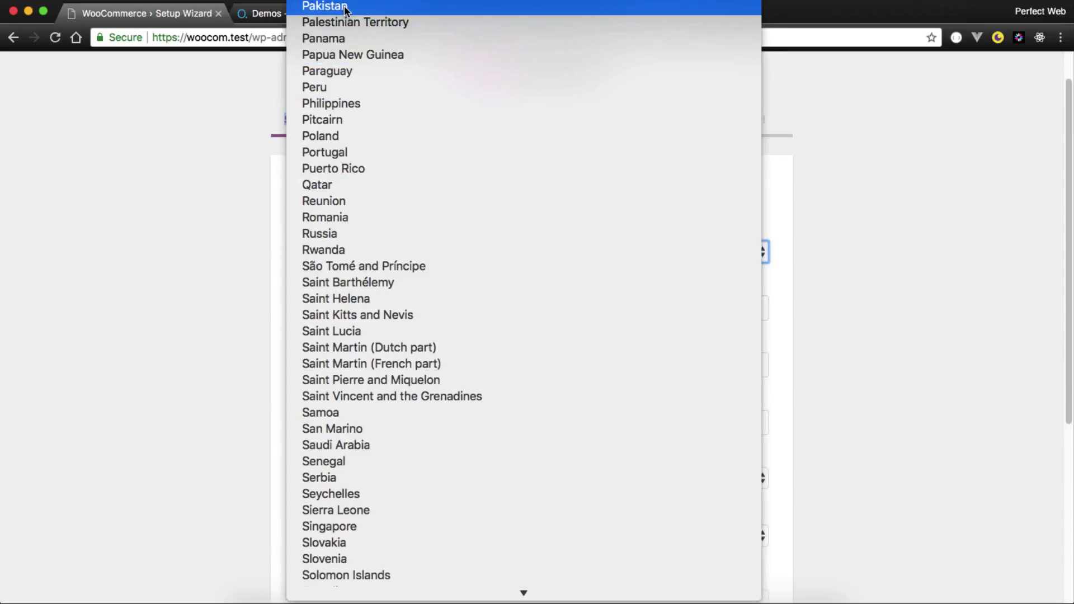
pyautogui.click(345, 8)
pyautogui.click(356, 314)
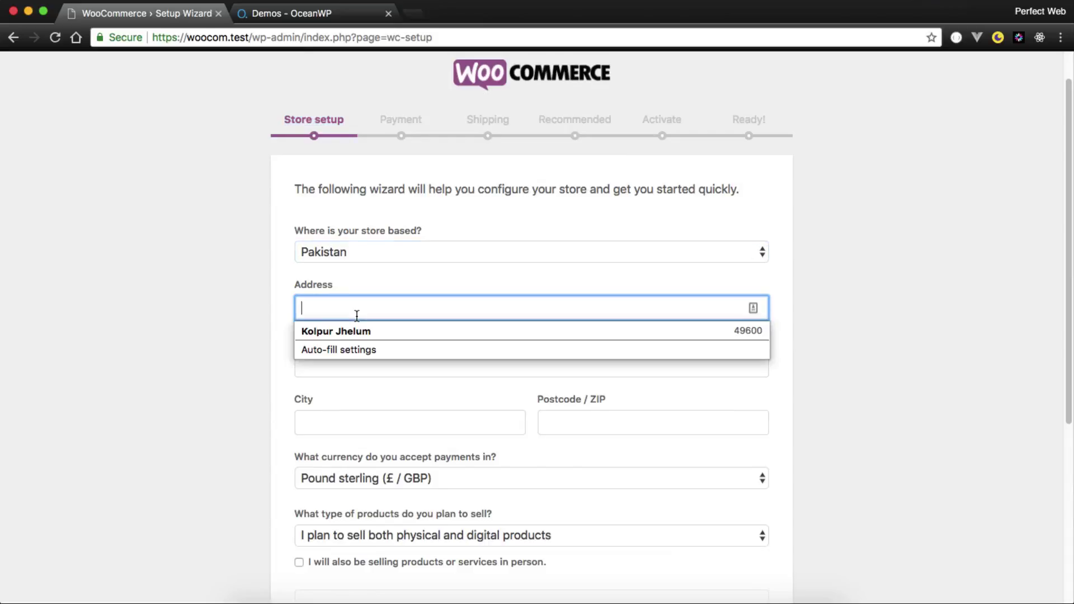
pyautogui.click(350, 331)
pyautogui.scroll(-3, 220, 371)
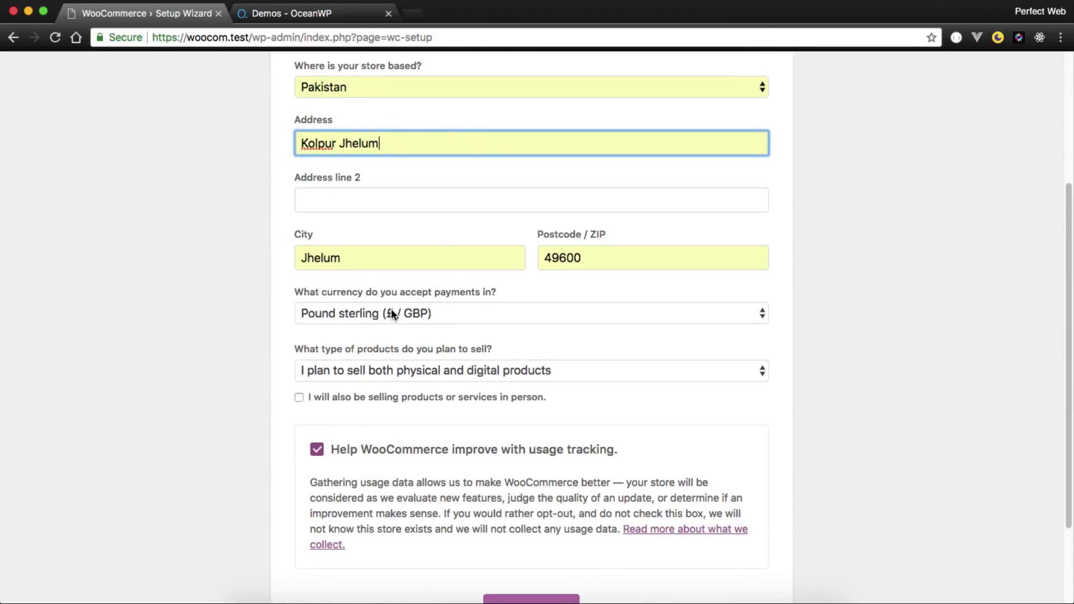
# Step: Set the payment currency to Pakistani rupee (PKR) and keep the product type as both physical and digital products
pyautogui.click(391, 308)
pyautogui.write('pak')
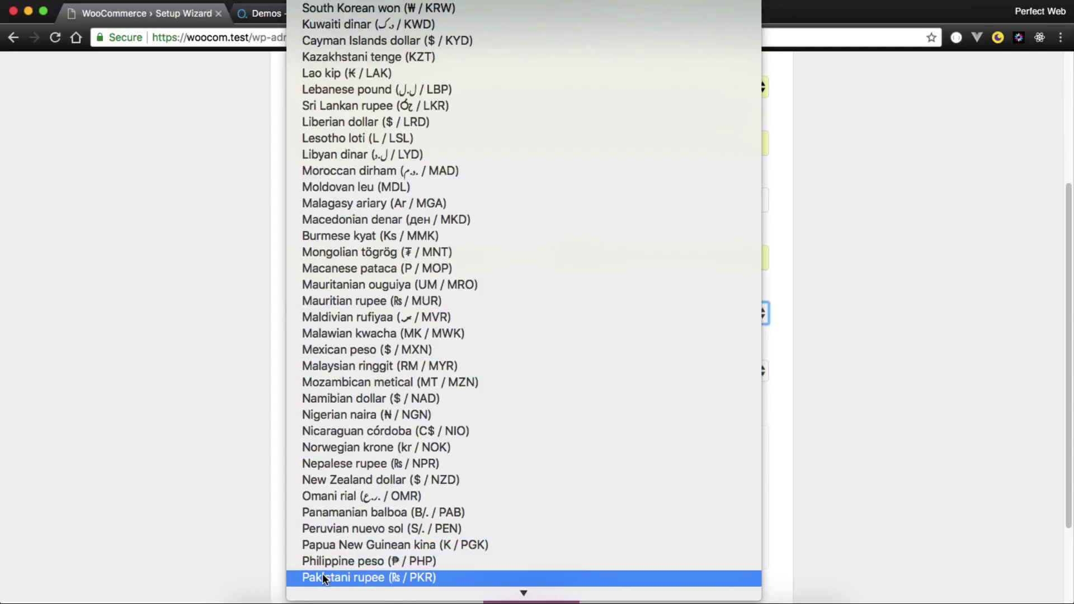
pyautogui.click(323, 575)
pyautogui.scroll(-1, 245, 337)
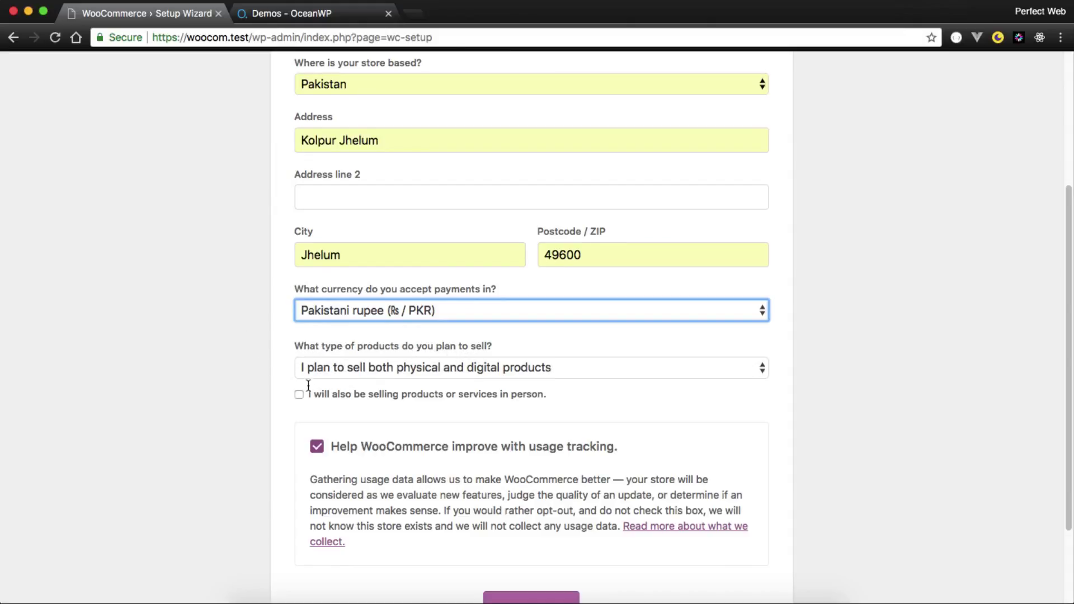
pyautogui.click(390, 371)
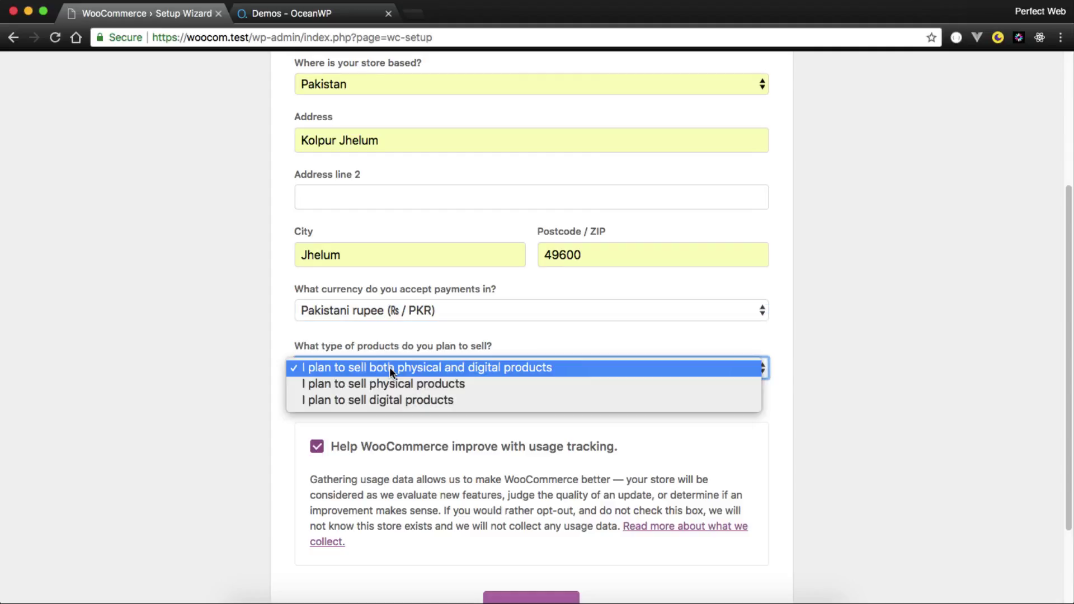
pyautogui.click(537, 367)
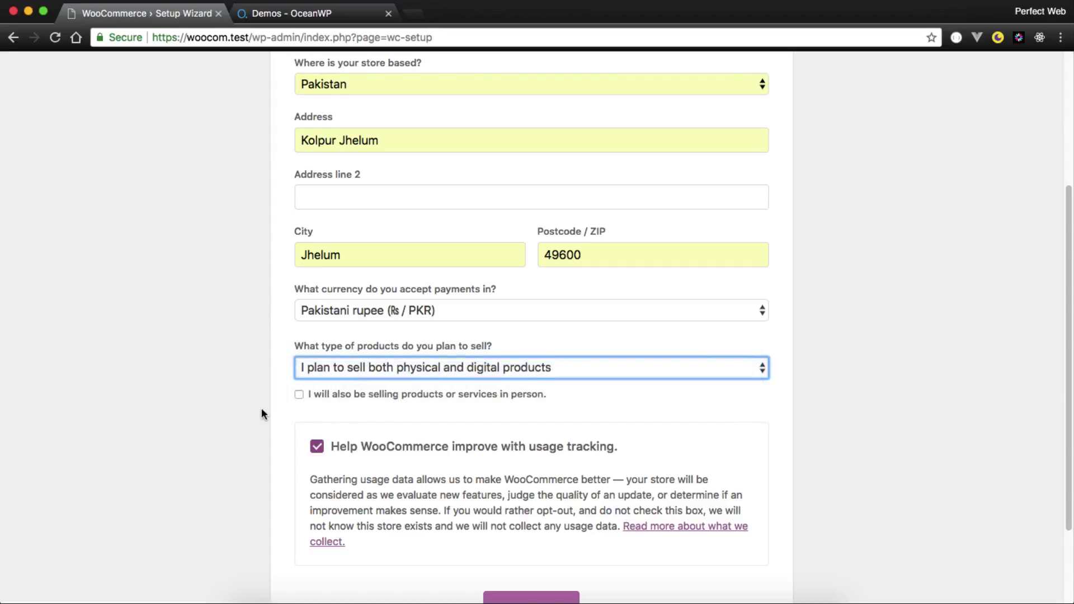
# Step: Enable selling products or services in person and submit the store setup to continue to the Payment stage
pyautogui.scroll(-1, 261, 408)
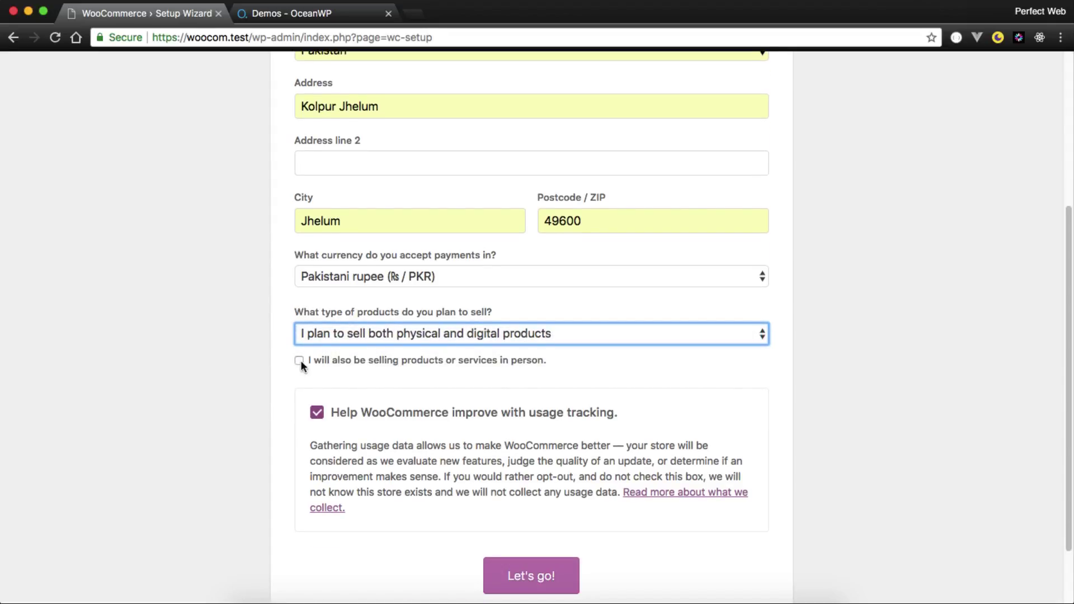
pyautogui.click(342, 365)
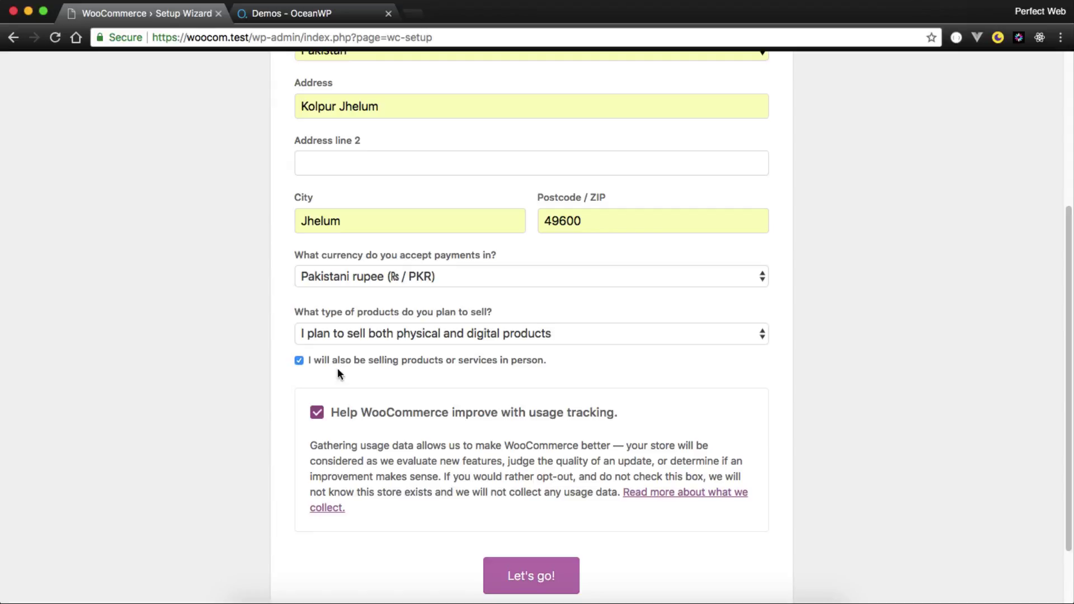
pyautogui.scroll(-3, 338, 367)
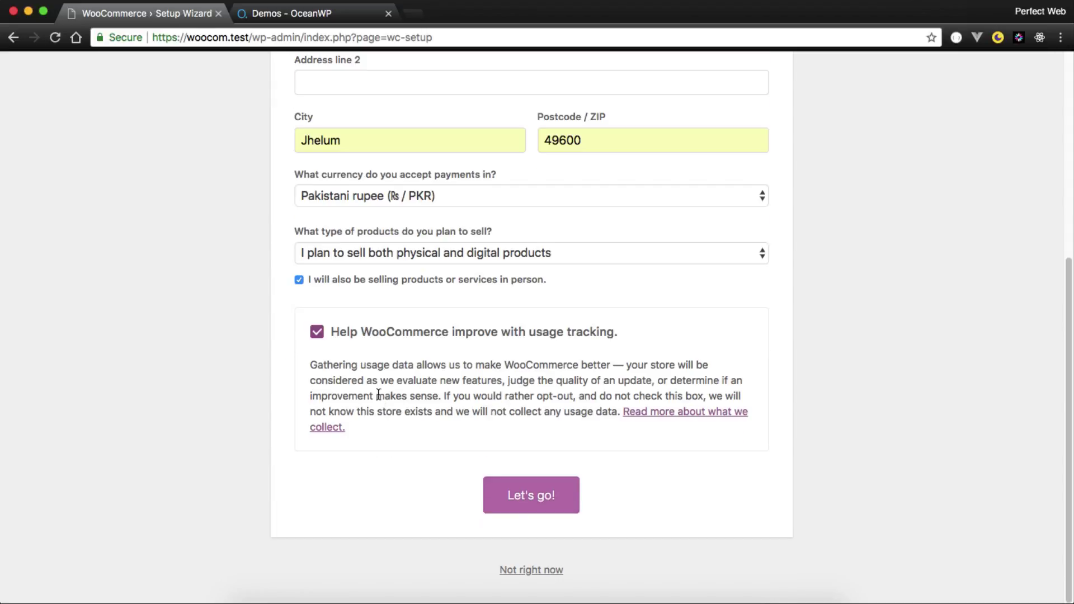
pyautogui.click(531, 497)
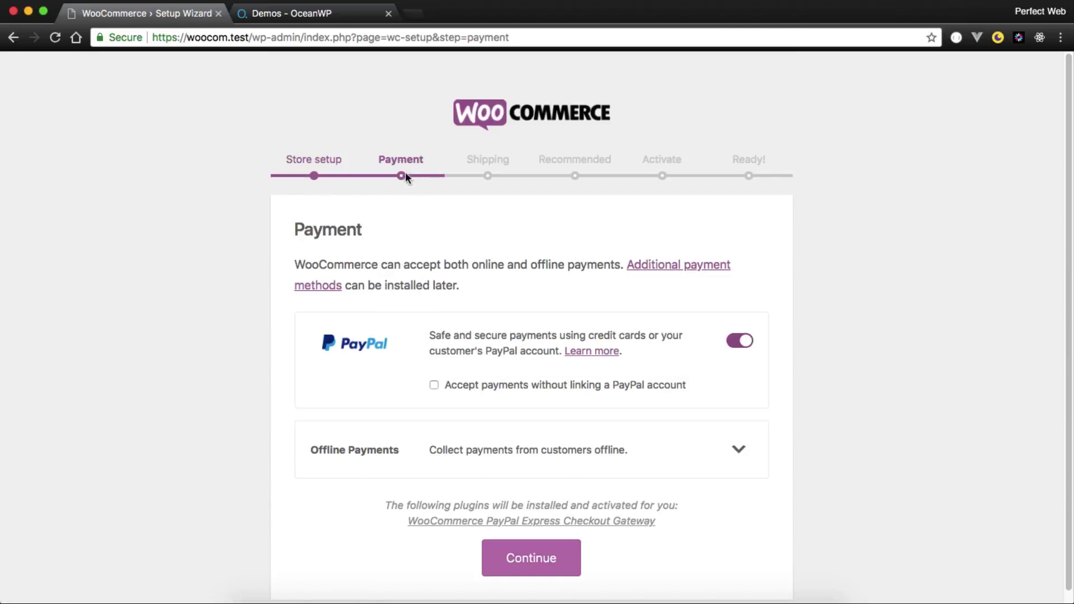
# Step: Turn off the PayPal payment method and expand the Offline Payments options
pyautogui.moveTo(385, 160); pyautogui.dragTo(420, 160)
pyautogui.click(727, 342)
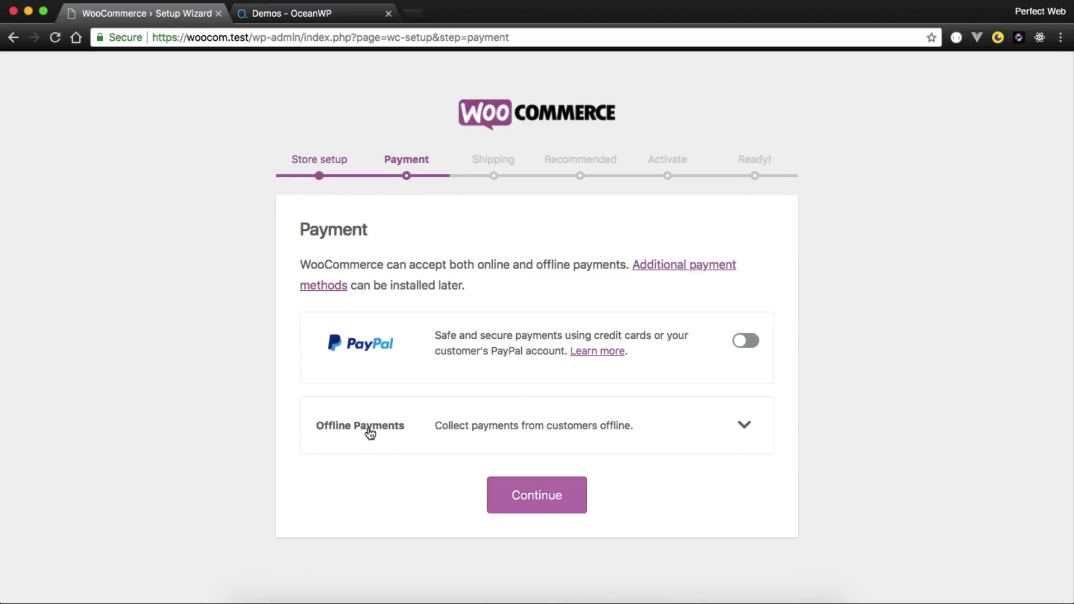
pyautogui.click(709, 426)
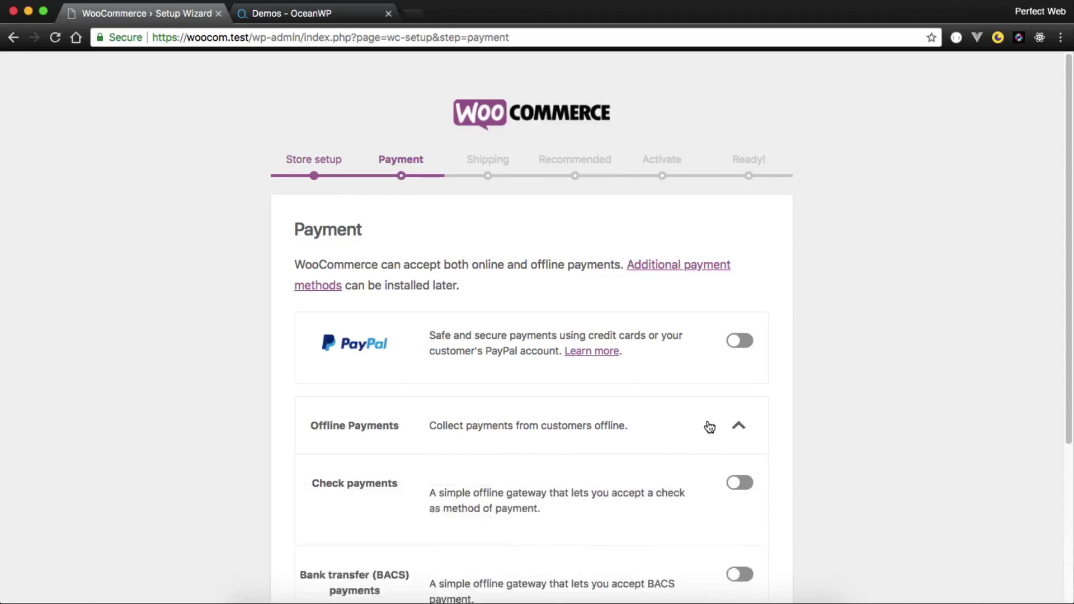
# Step: Enable Cash on delivery as an offline payment method and continue to the Shipping stage
pyautogui.scroll(-3, 707, 424)
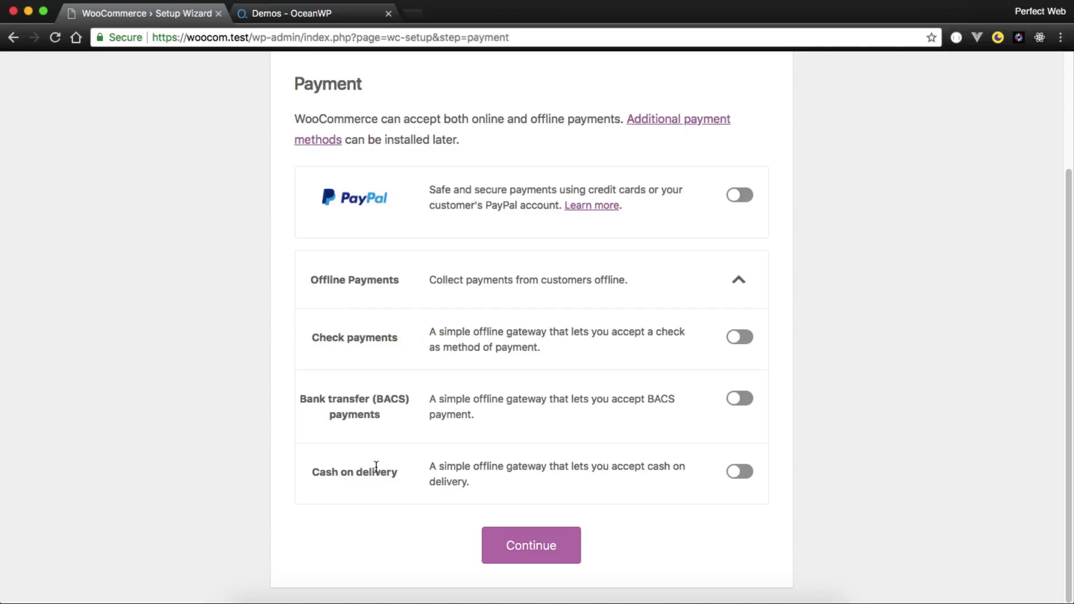
pyautogui.click(739, 470)
pyautogui.moveTo(313, 472); pyautogui.dragTo(394, 473)
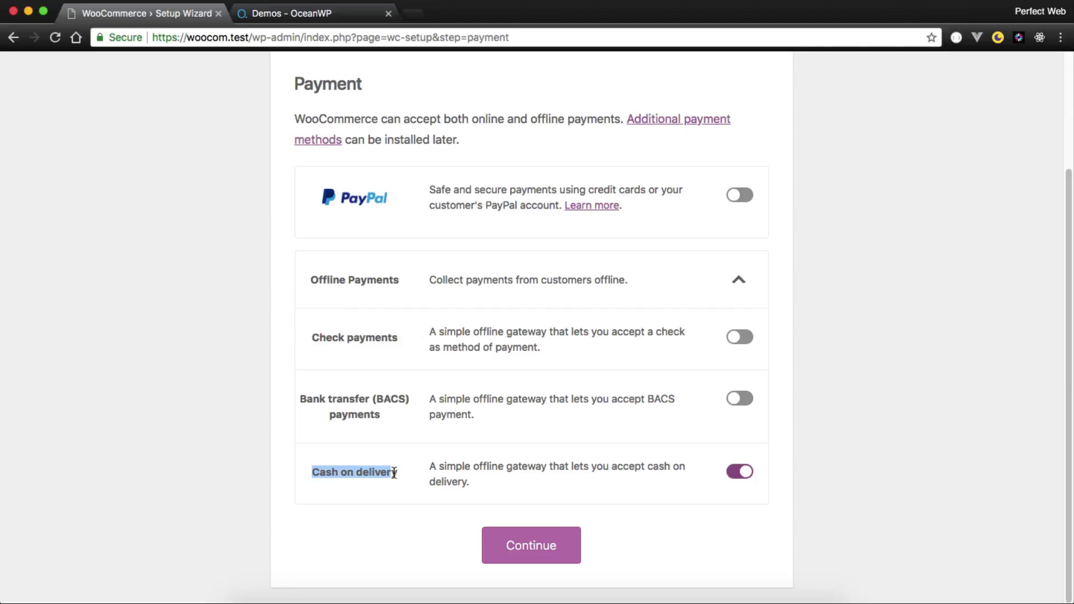
pyautogui.click(394, 472)
pyautogui.tripleClick(393, 472)
pyautogui.click(499, 551)
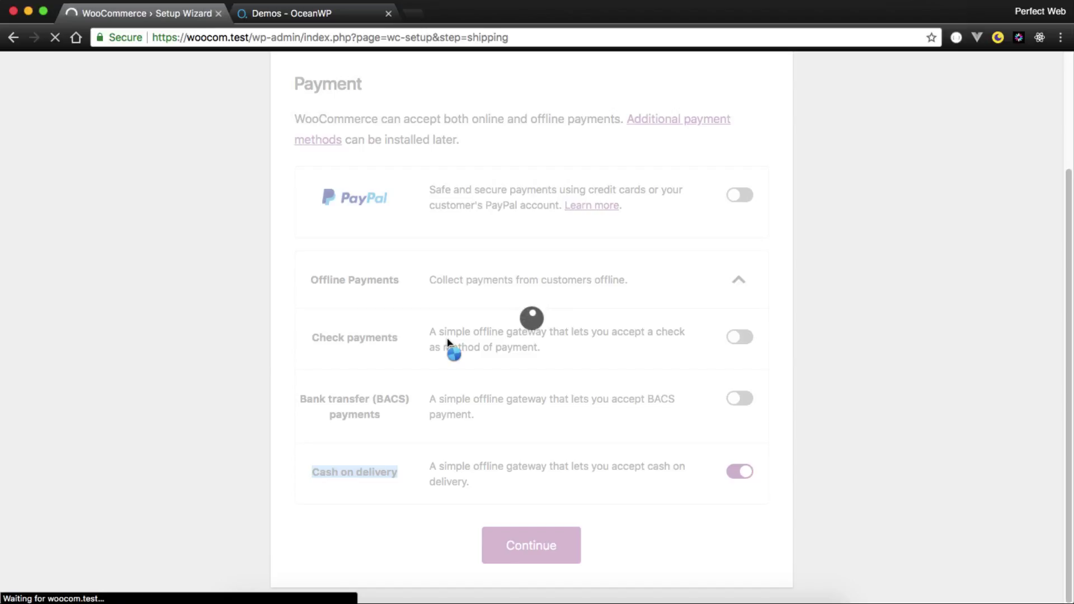
# Step: Set the flat rate shipping cost for the Pakistan zone to 0
pyautogui.moveTo(464, 159); pyautogui.dragTo(500, 160)
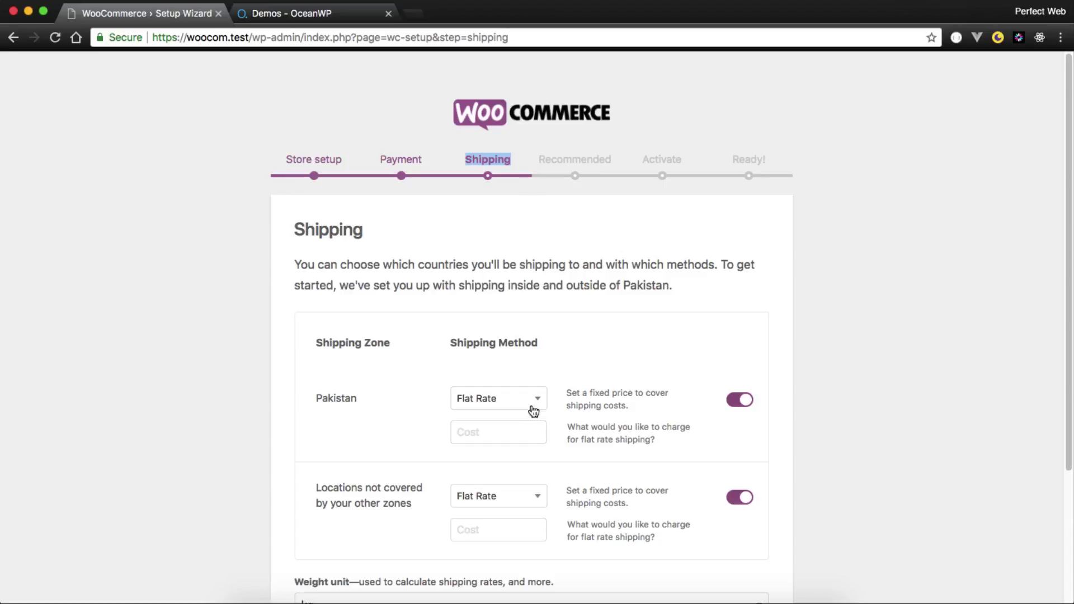
pyautogui.moveTo(315, 343); pyautogui.dragTo(411, 341)
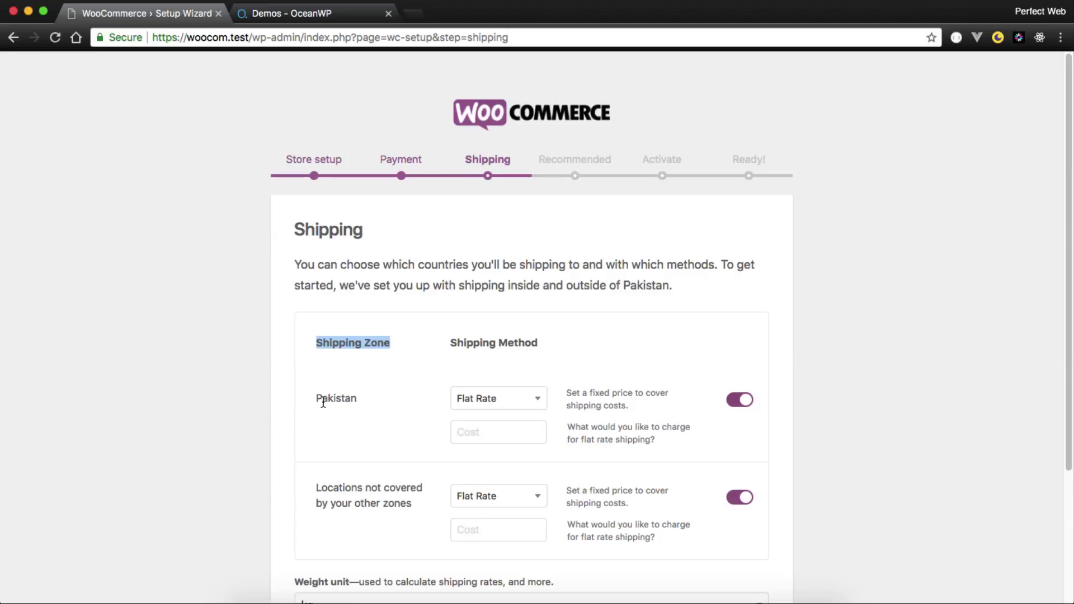
pyautogui.moveTo(314, 402); pyautogui.dragTo(374, 398)
pyautogui.click(374, 397)
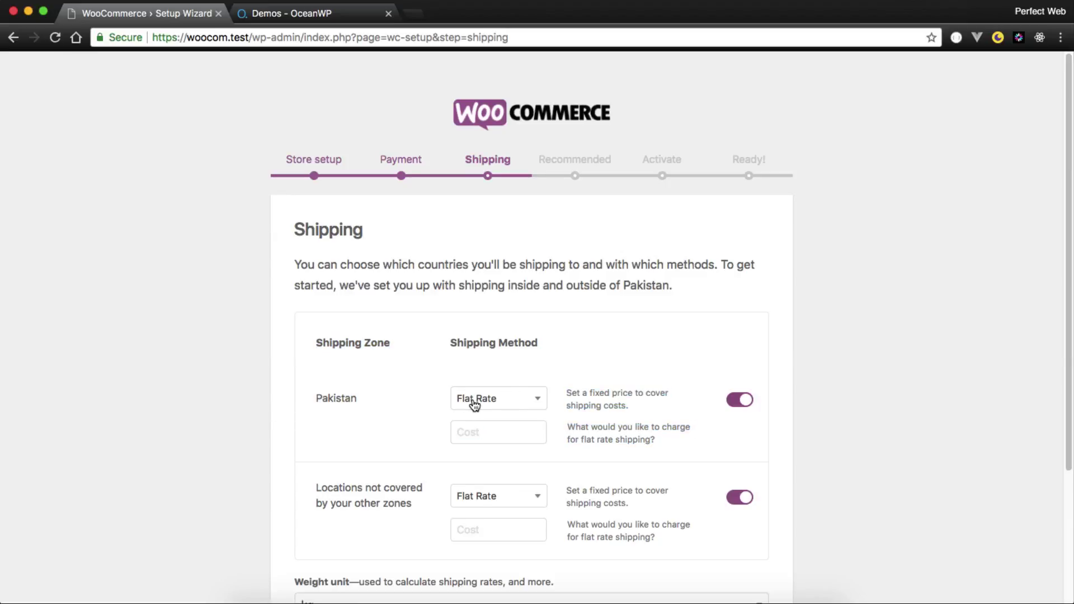
pyautogui.click(485, 426)
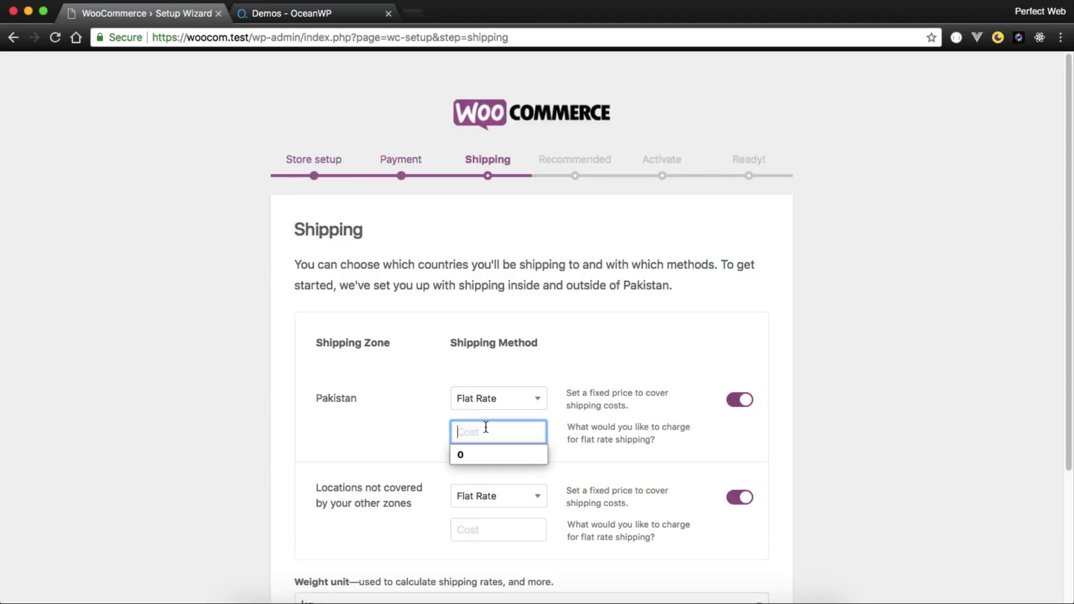
pyautogui.write('0')
pyautogui.click(863, 447)
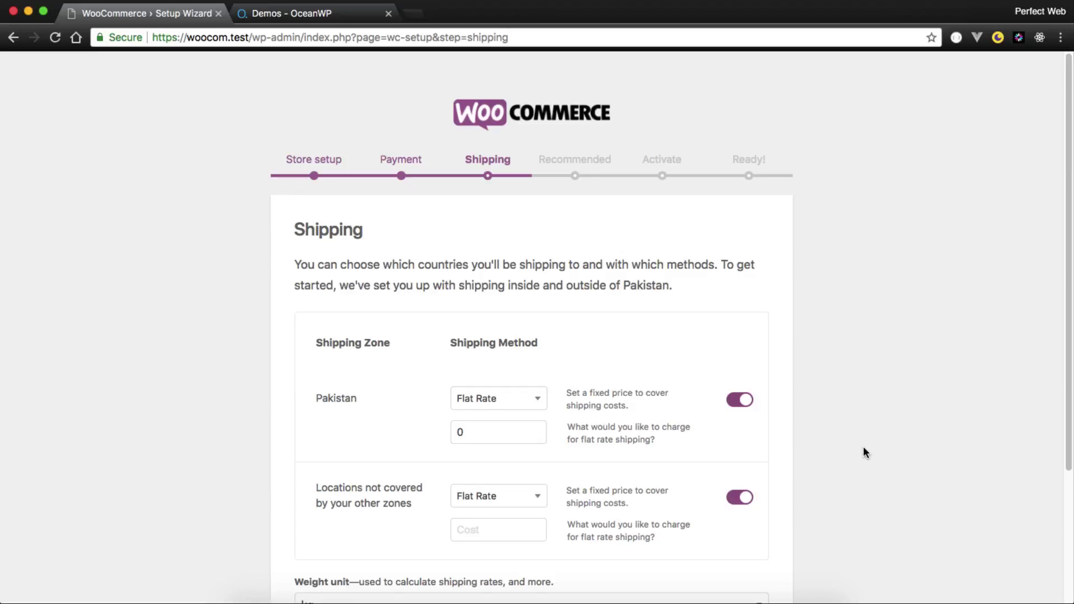
# Step: Set the shipping method of the Pakistan zone to Free Shipping
pyautogui.scroll(-1, 863, 448)
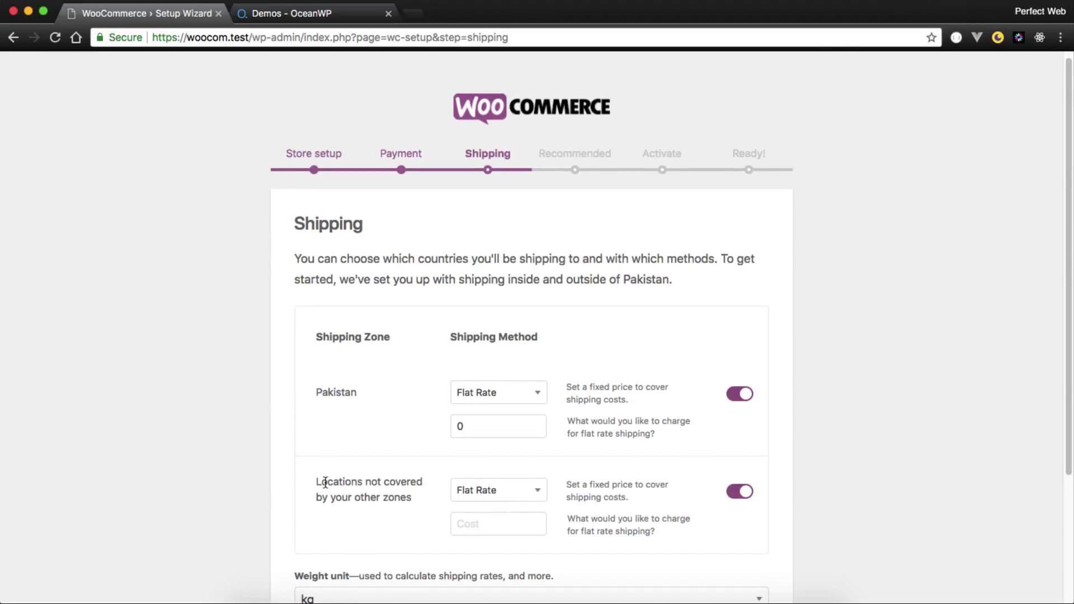
pyautogui.scroll(-2, 324, 483)
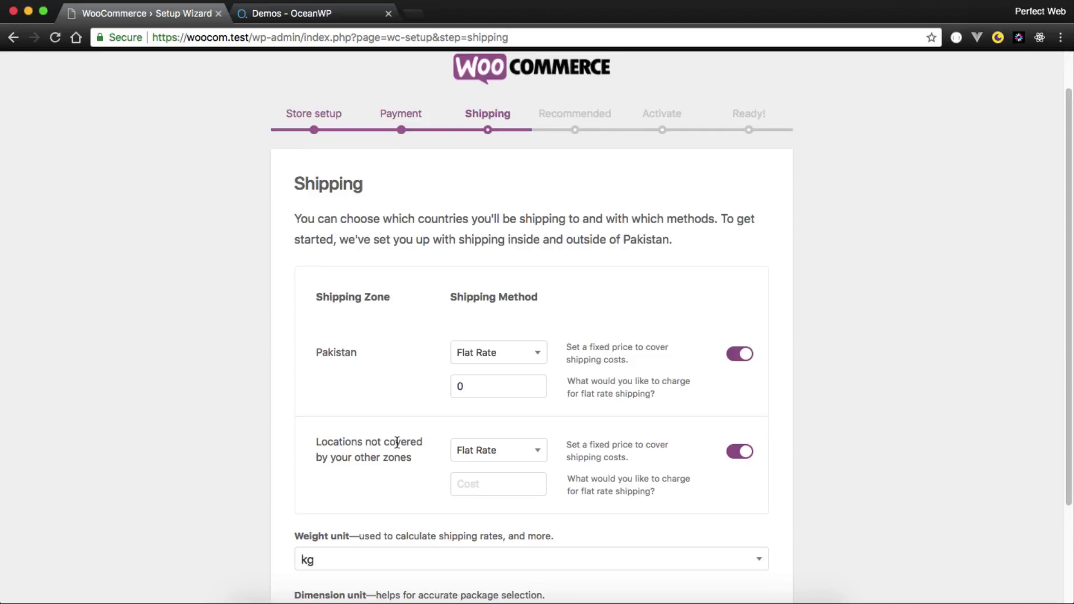
pyautogui.click(471, 450)
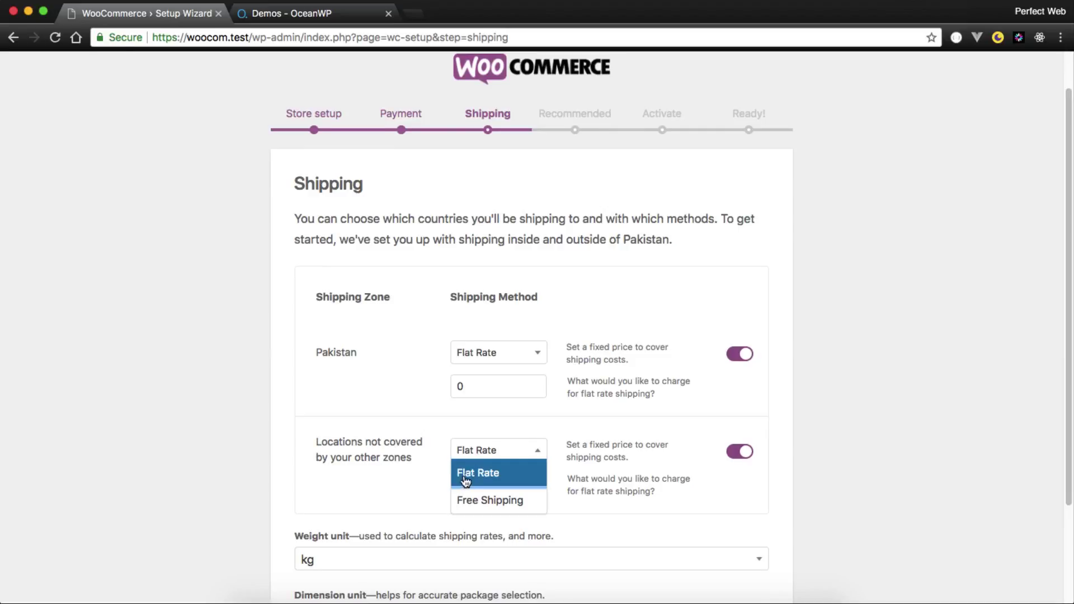
pyautogui.click(499, 358)
pyautogui.click(481, 403)
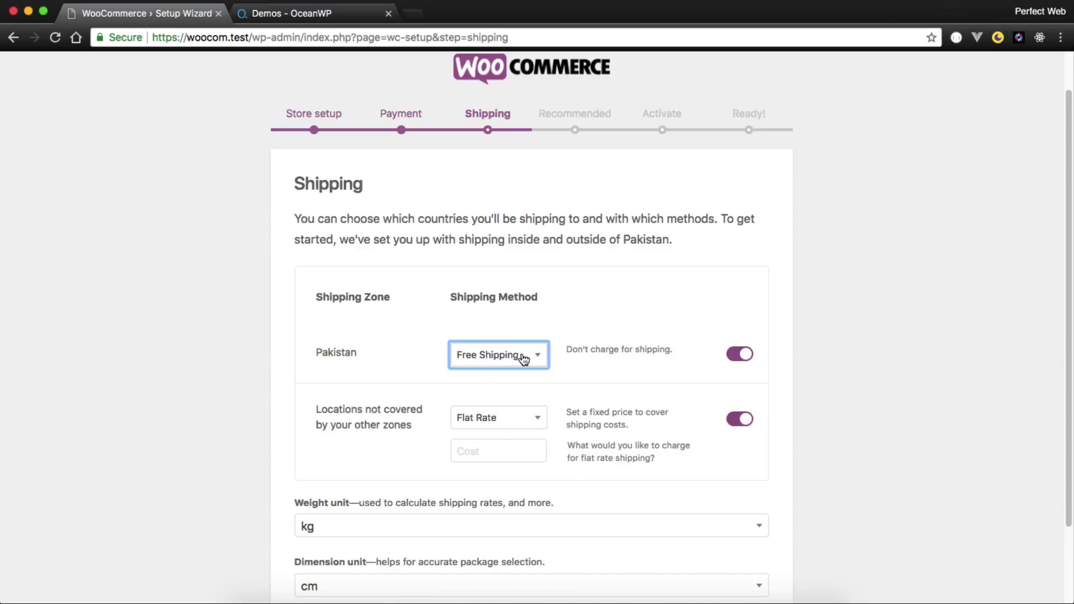
# Step: Set the flat rate cost for locations not covered by other zones to 1000 and submit the shipping settings with kg and cm units
pyautogui.click(502, 448)
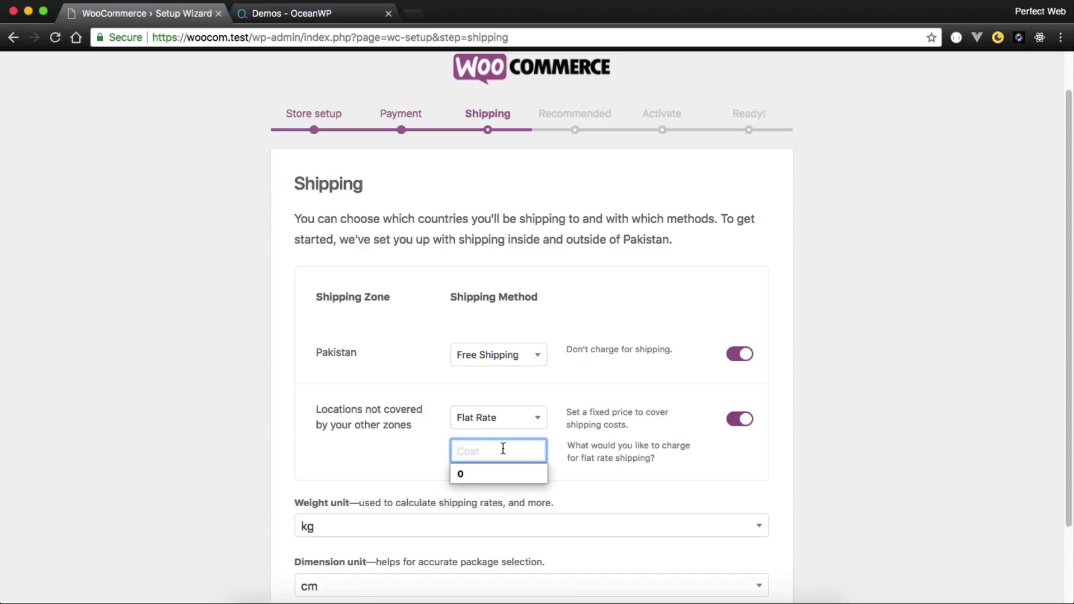
pyautogui.write('100')
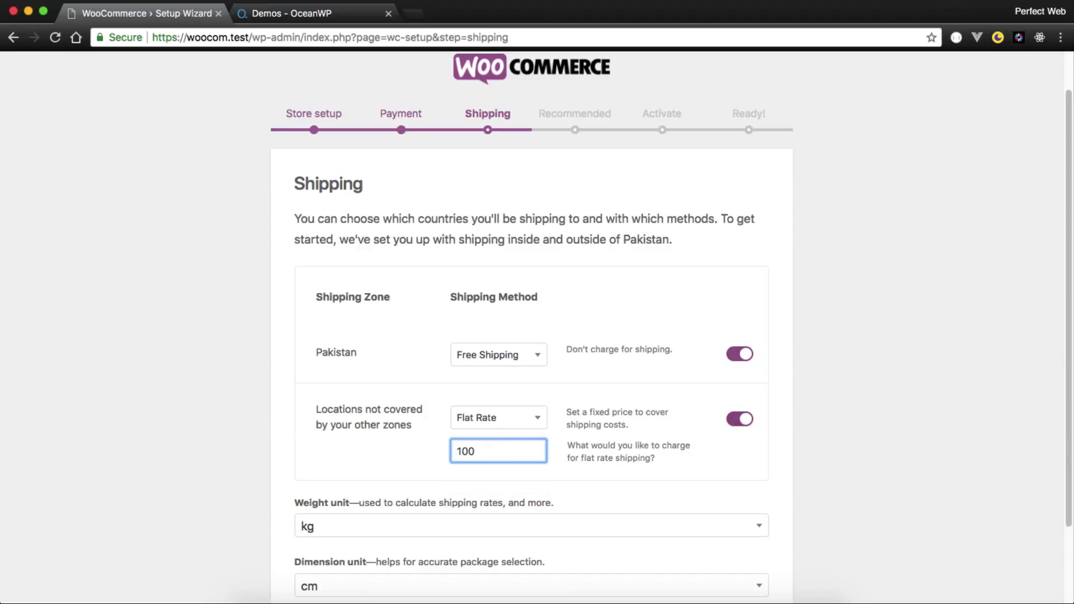
pyautogui.write('0')
pyautogui.click(827, 434)
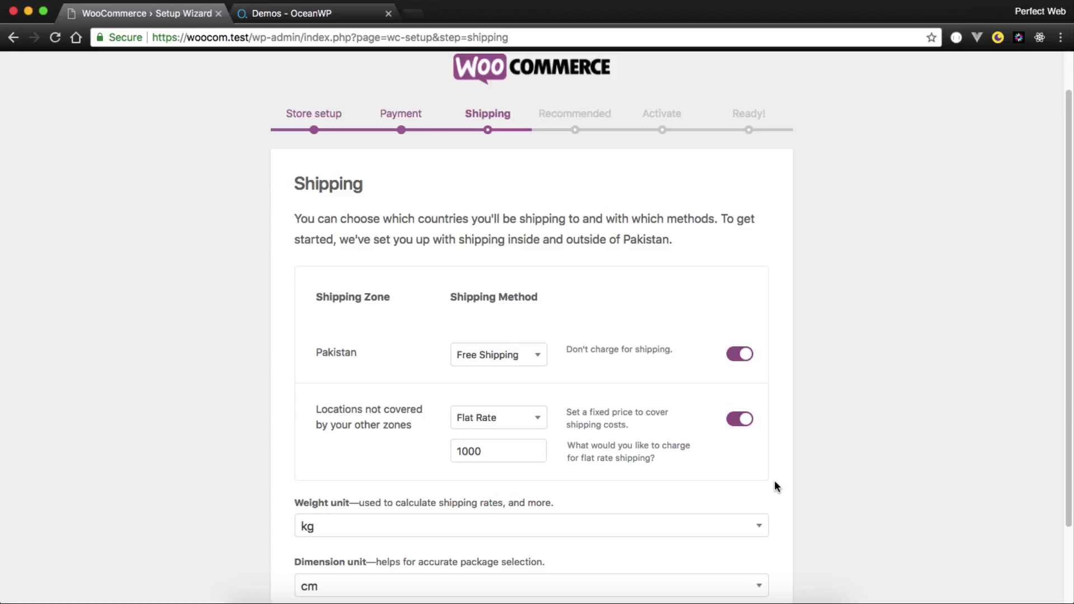
pyautogui.scroll(-3, 776, 484)
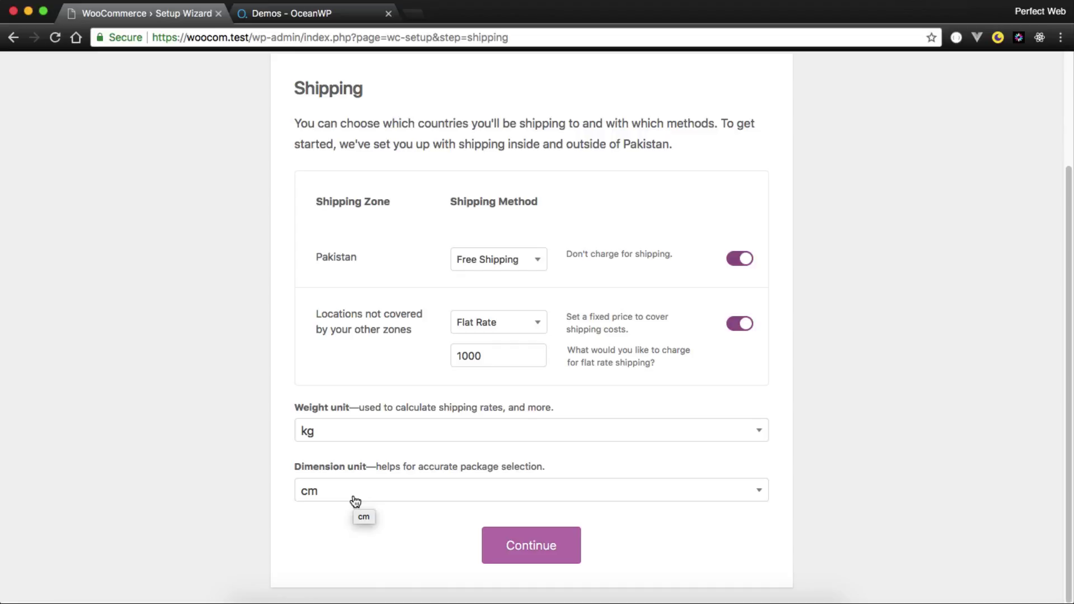
pyautogui.click(527, 547)
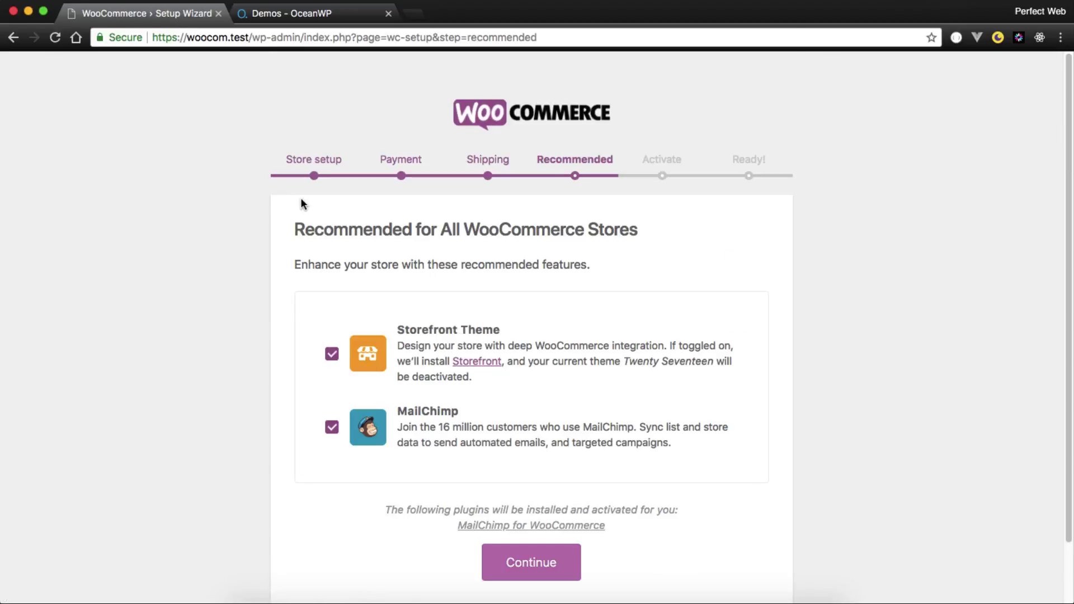
# Step: Exclude the Storefront Theme from the recommended features, keep MailChimp selected, and continue to the Activate stage
pyautogui.moveTo(295, 230); pyautogui.dragTo(648, 234)
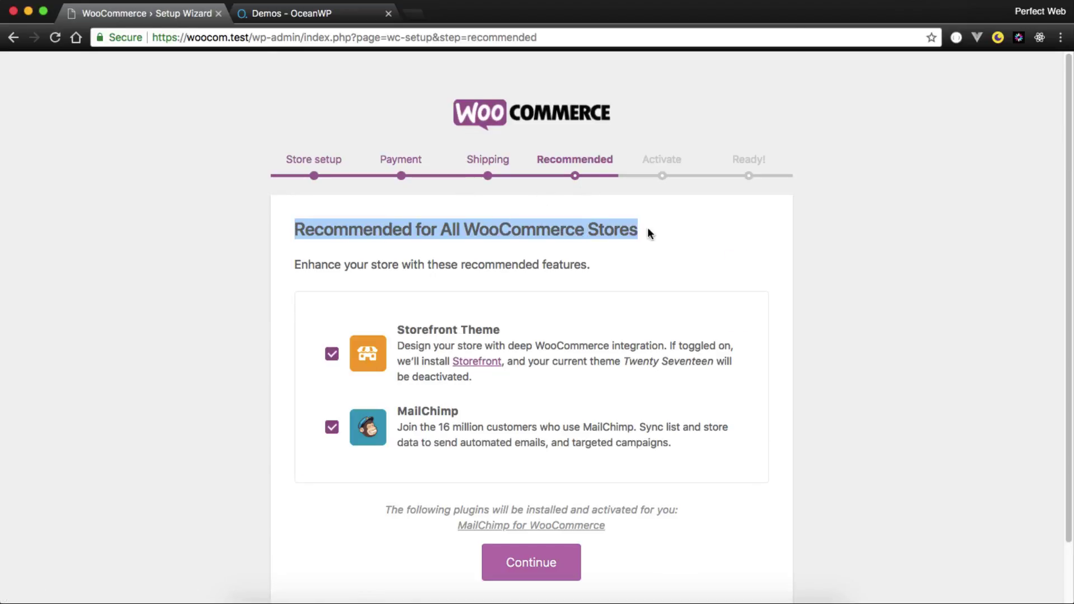
pyautogui.moveTo(293, 265); pyautogui.dragTo(597, 273)
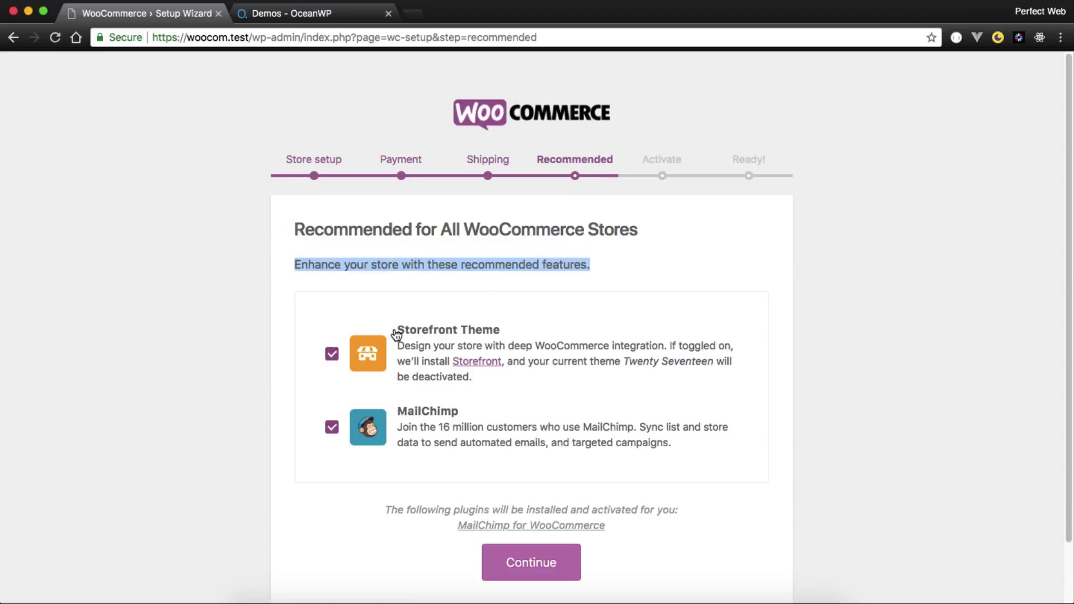
pyautogui.click(332, 355)
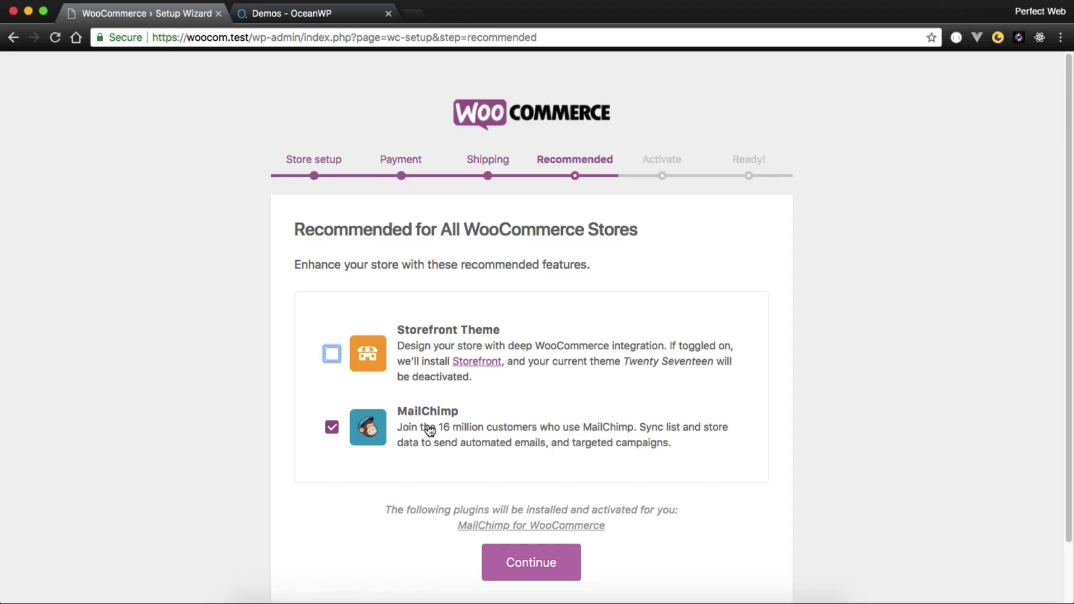
pyautogui.click(511, 562)
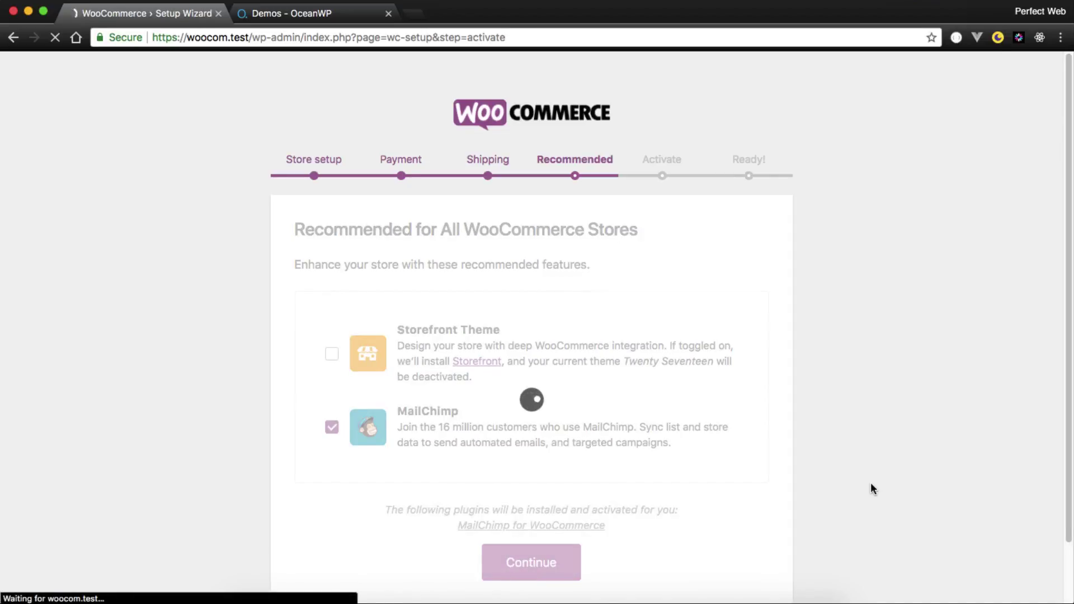
# Step: Skip connecting the store to Jetpack and go to the Ready stage
pyautogui.moveTo(297, 233); pyautogui.dragTo(764, 252)
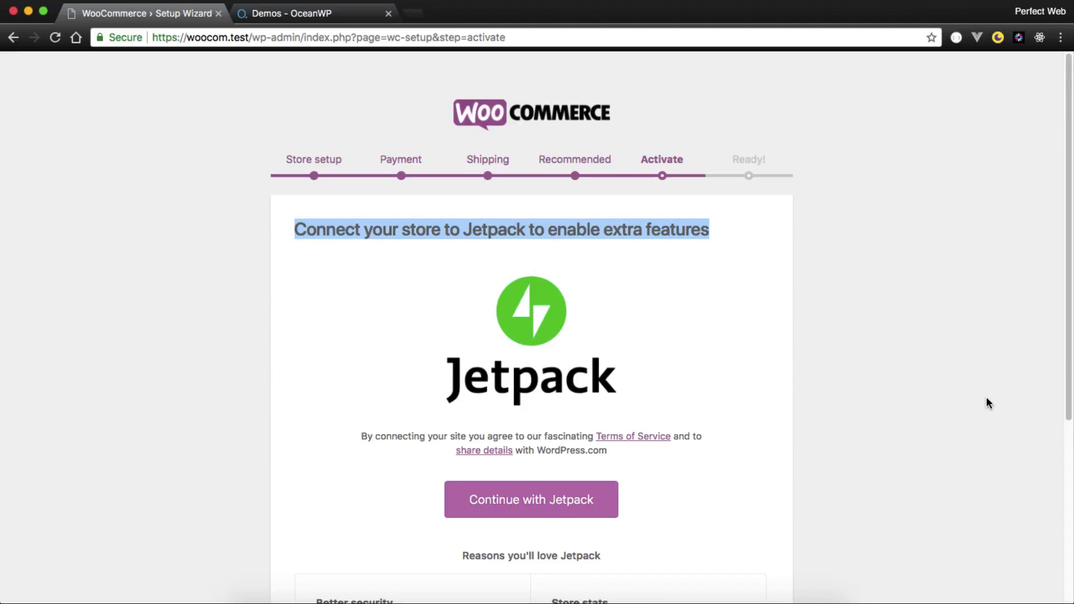
pyautogui.scroll(-5, 986, 398)
pyautogui.scroll(-2, 987, 400)
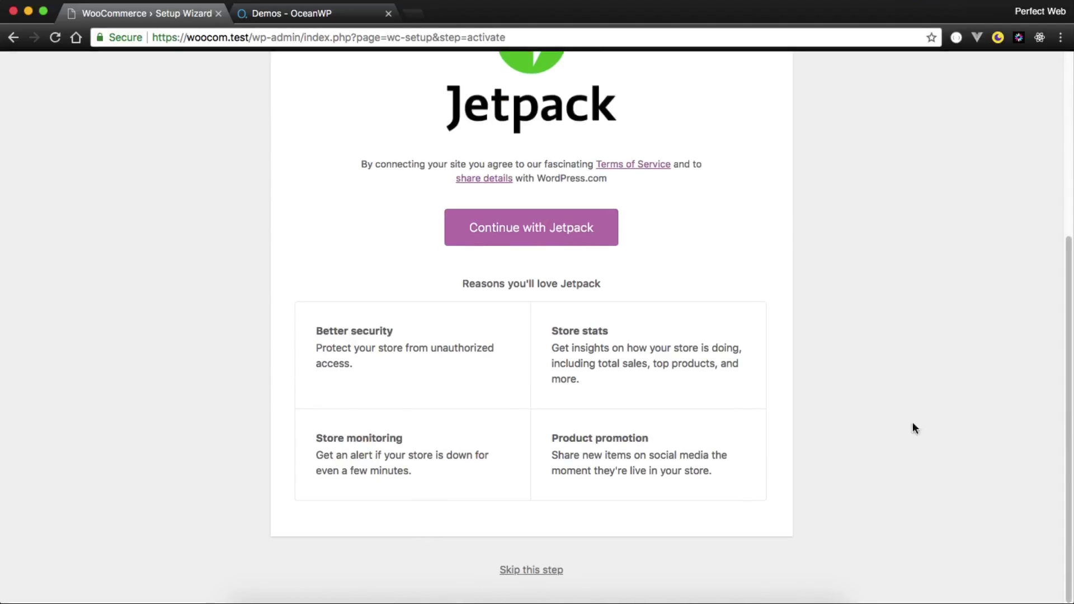
pyautogui.click(529, 570)
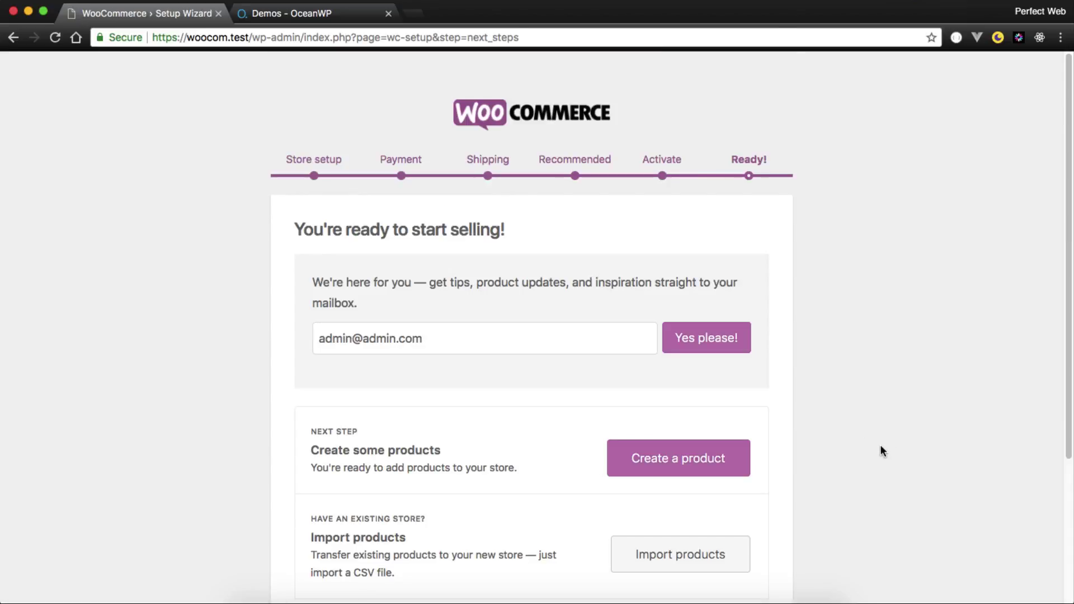
# Step: Submit the WooCommerce newsletter sign-up with the prefilled e-mail address and close the sign-up page it opens
pyautogui.moveTo(294, 231); pyautogui.dragTo(555, 223)
pyautogui.moveTo(312, 281); pyautogui.dragTo(801, 307)
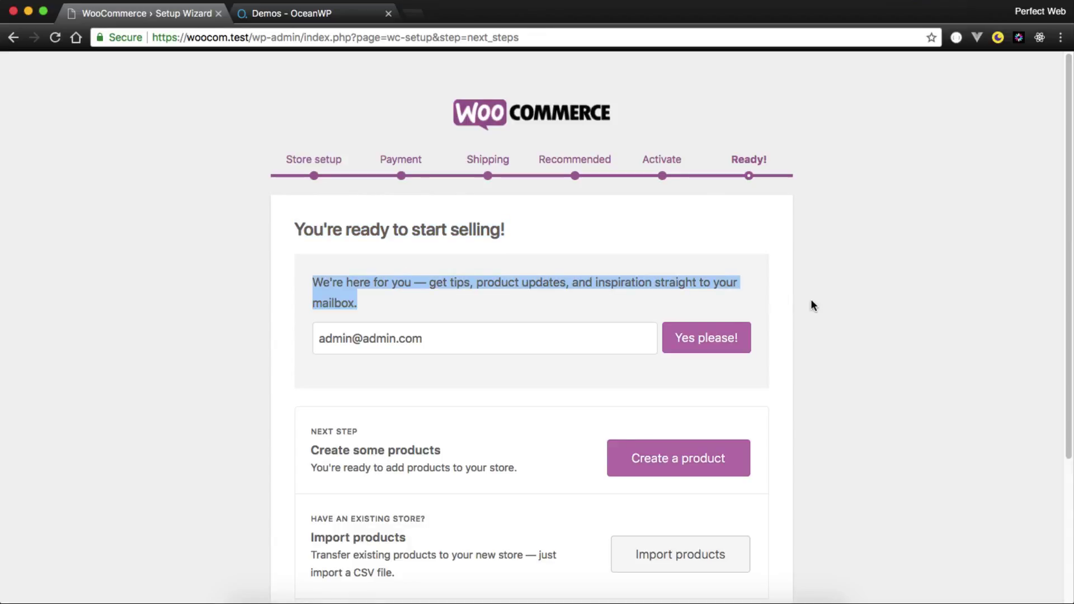
pyautogui.click(811, 303)
pyautogui.moveTo(435, 339); pyautogui.dragTo(270, 337)
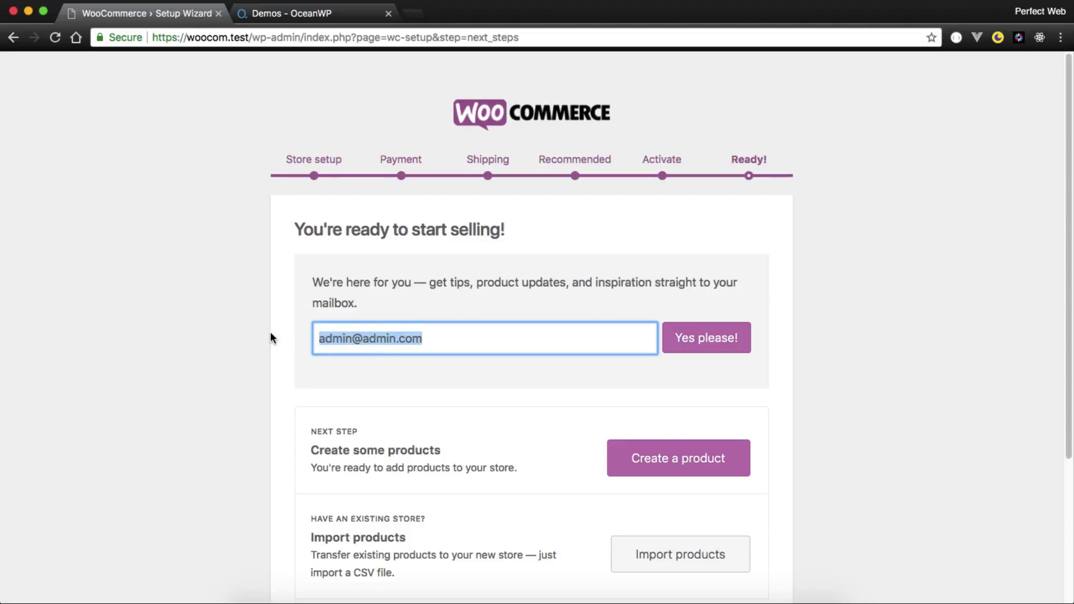
pyautogui.click(709, 337)
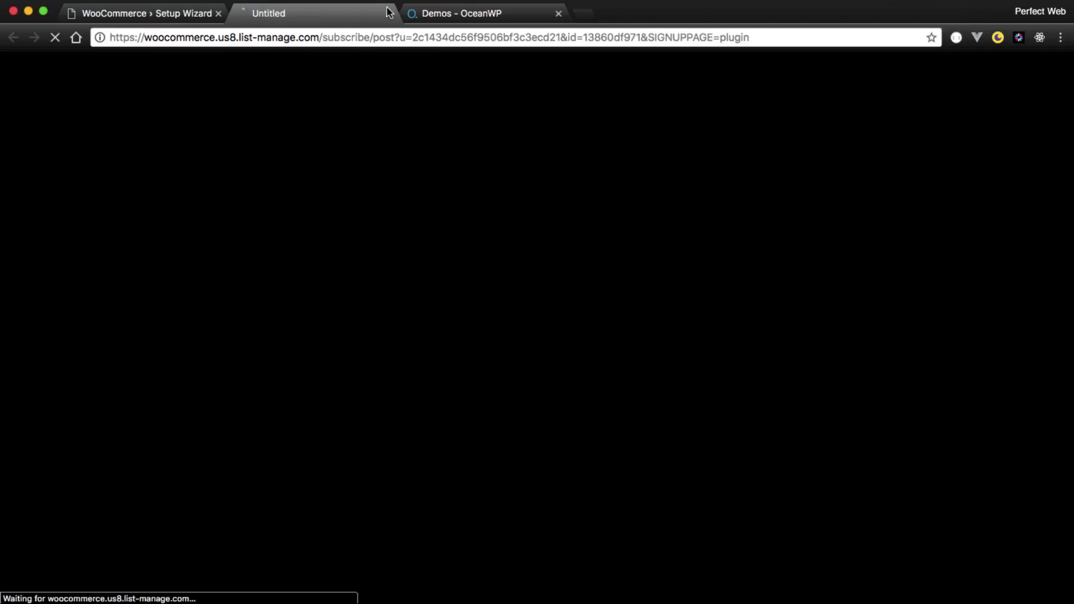
pyautogui.click(389, 13)
# Step: Review the next-step options on the wizard's final page and open the product import tool
pyautogui.scroll(-3, 828, 392)
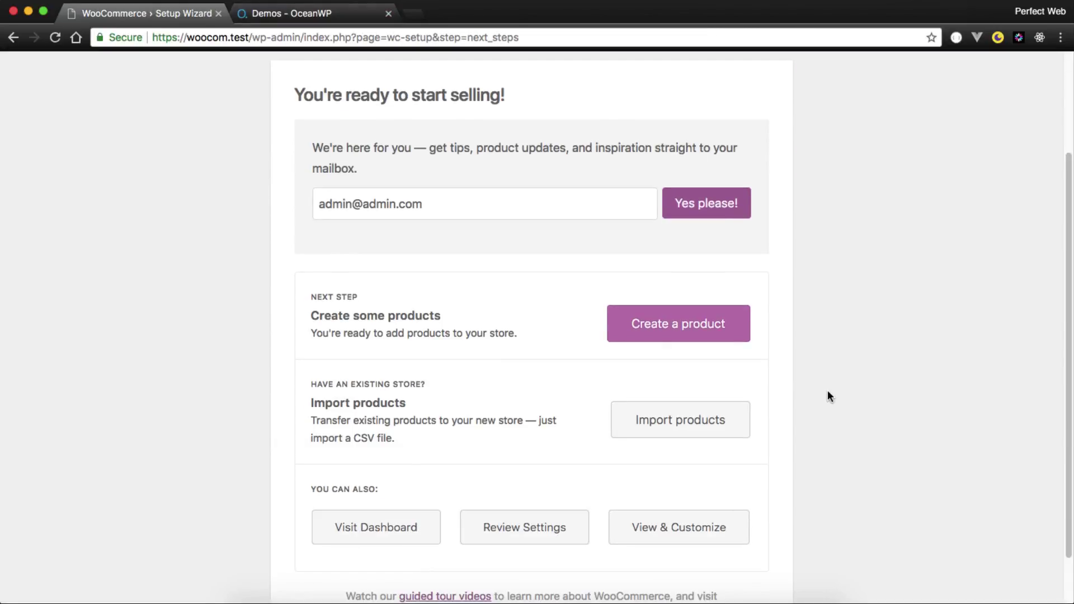
pyautogui.moveTo(309, 298); pyautogui.dragTo(342, 298)
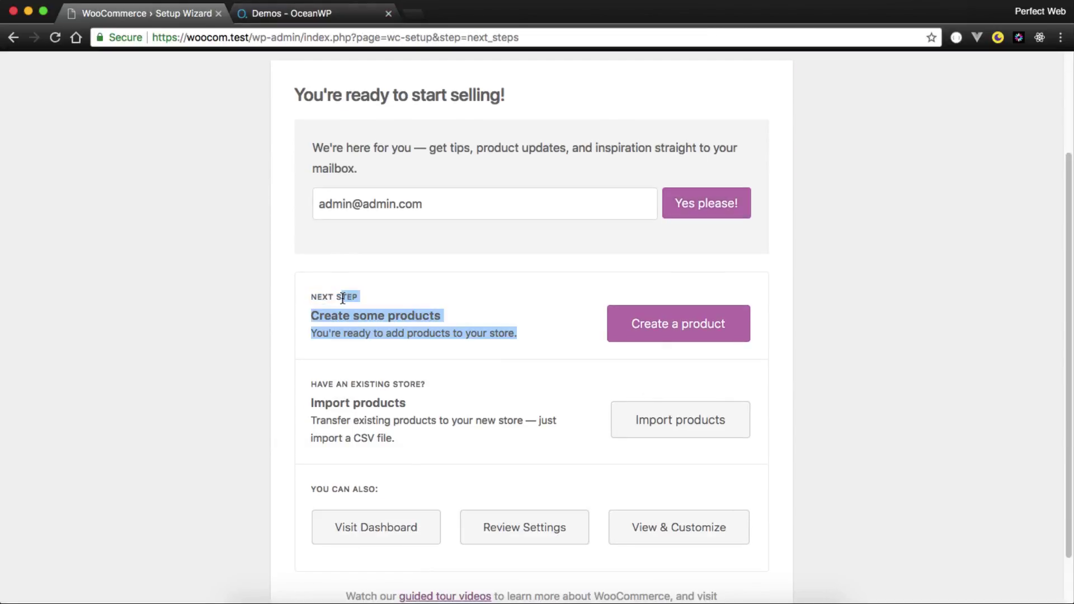
pyautogui.click(388, 334)
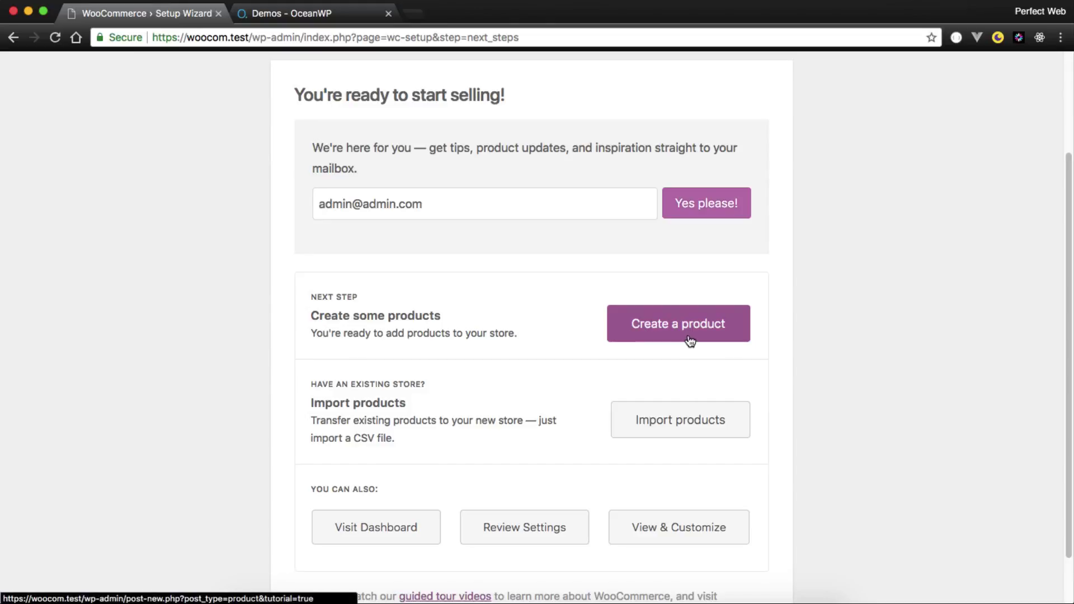
pyautogui.moveTo(301, 378); pyautogui.dragTo(414, 388)
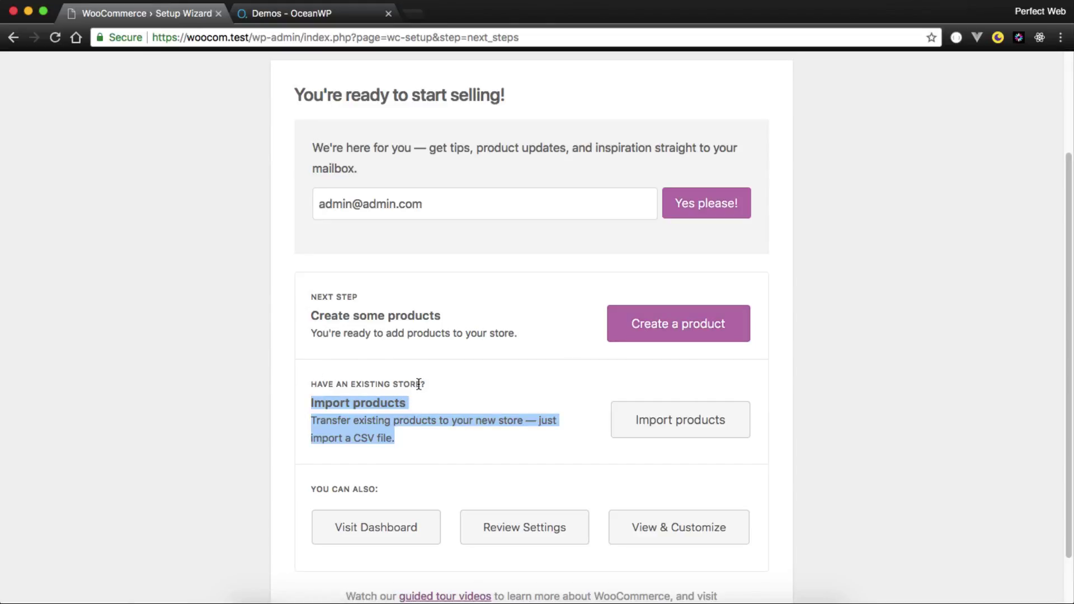
pyautogui.click(879, 351)
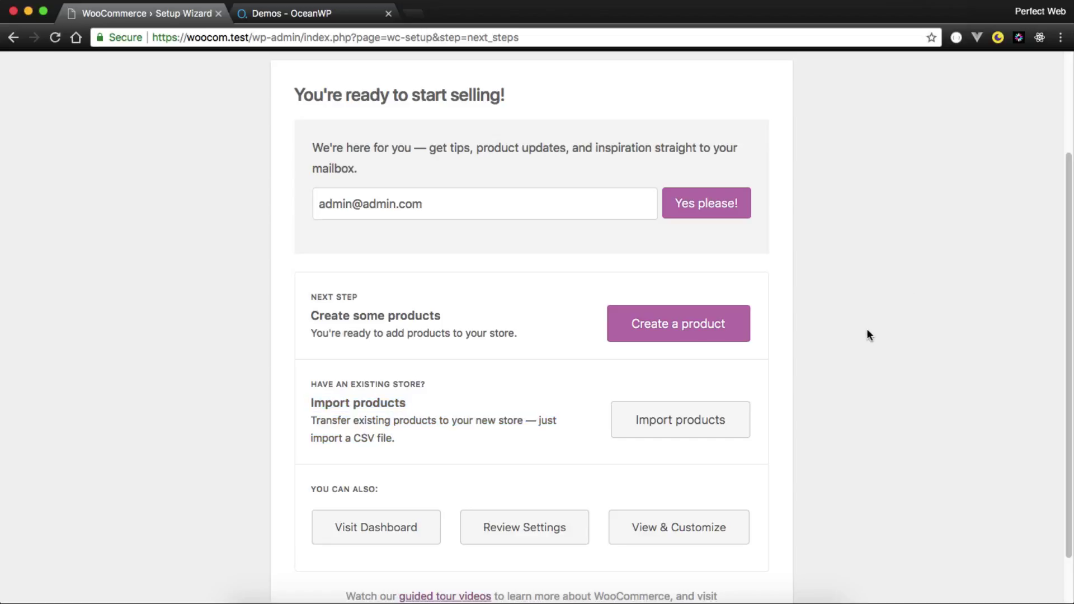
pyautogui.scroll(-1, 867, 331)
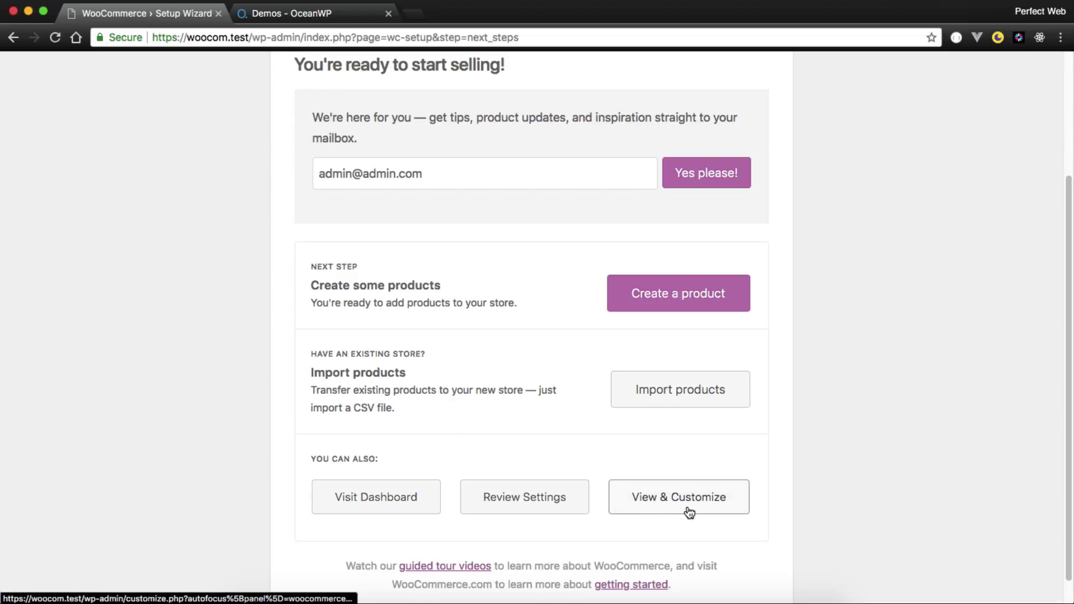
pyautogui.click(690, 394)
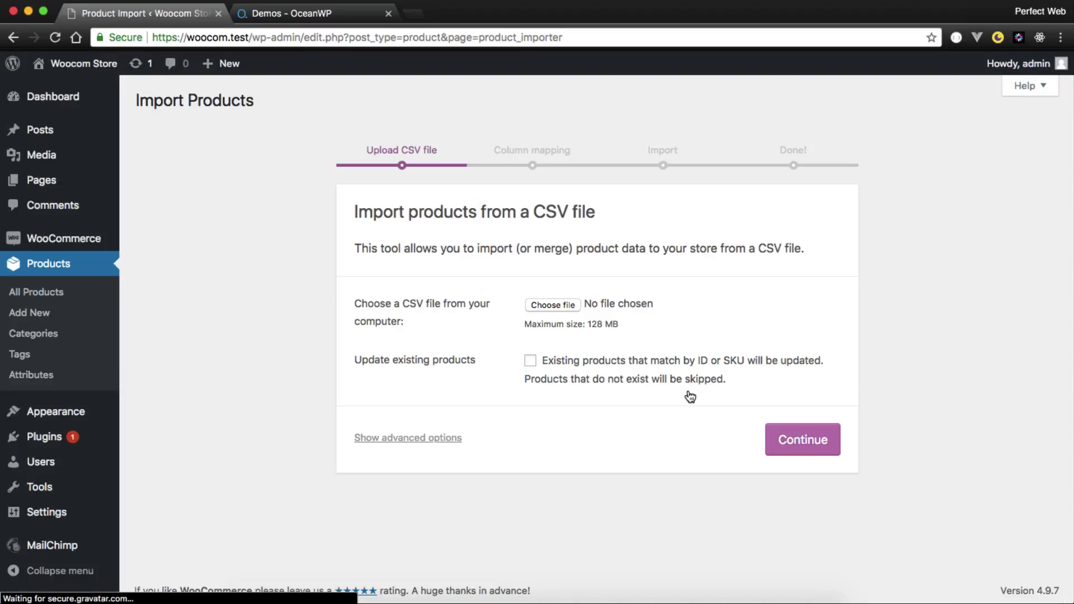
# Step: Start choosing a CSV file and browse from the home folder to www/woocom/wp-content/plugins
pyautogui.click(566, 302)
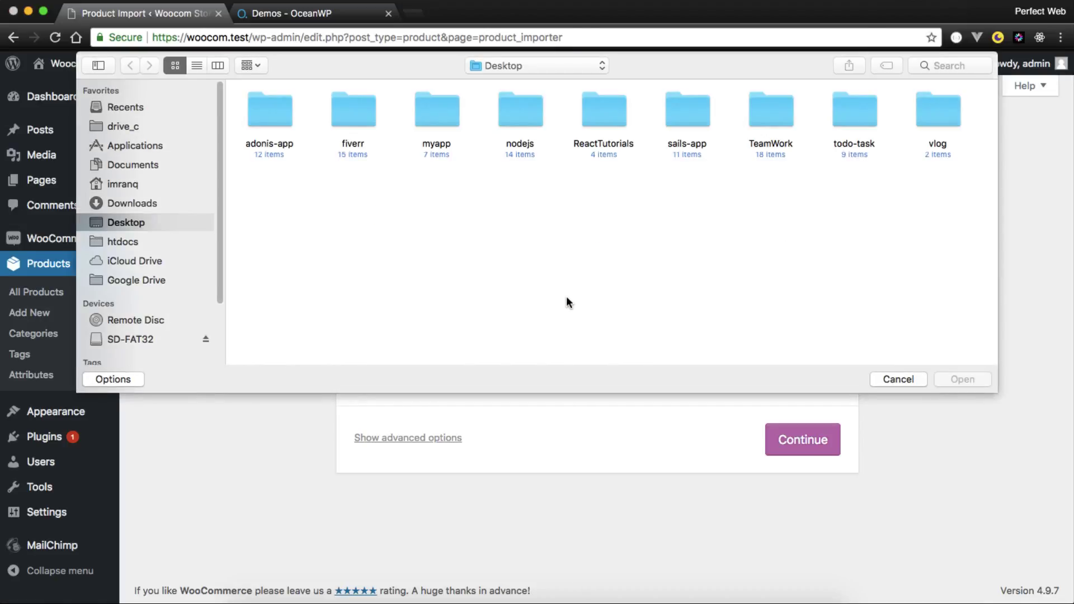
pyautogui.click(128, 184)
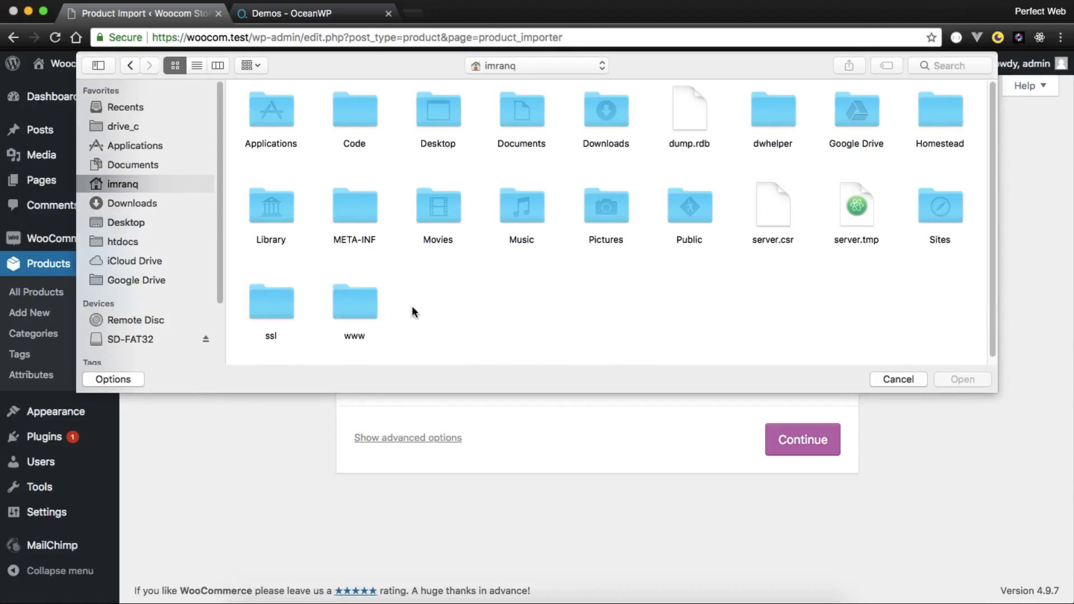
pyautogui.doubleClick(347, 312)
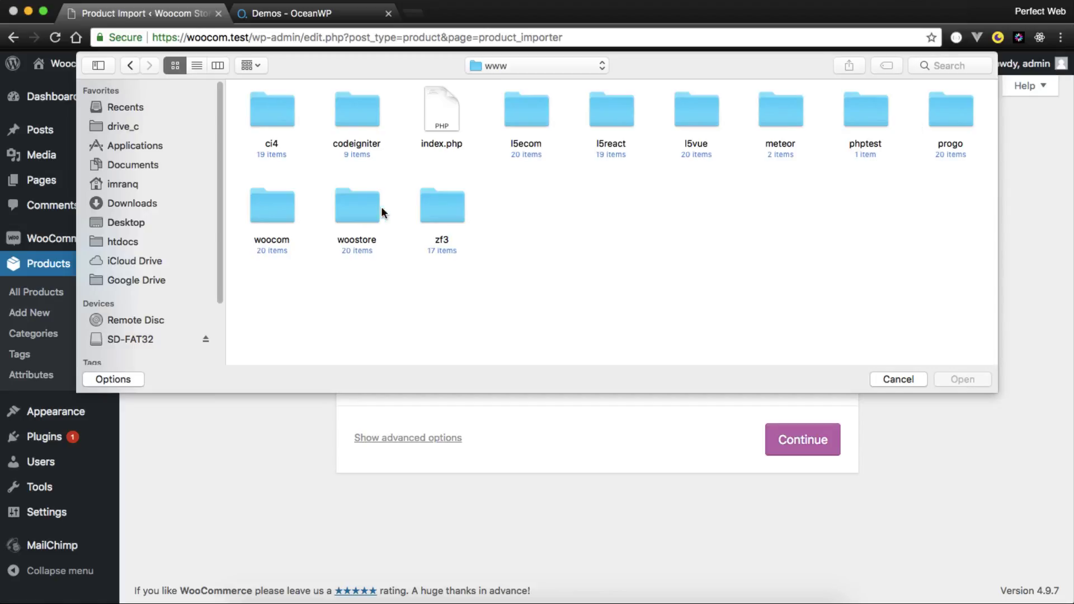
pyautogui.doubleClick(263, 200)
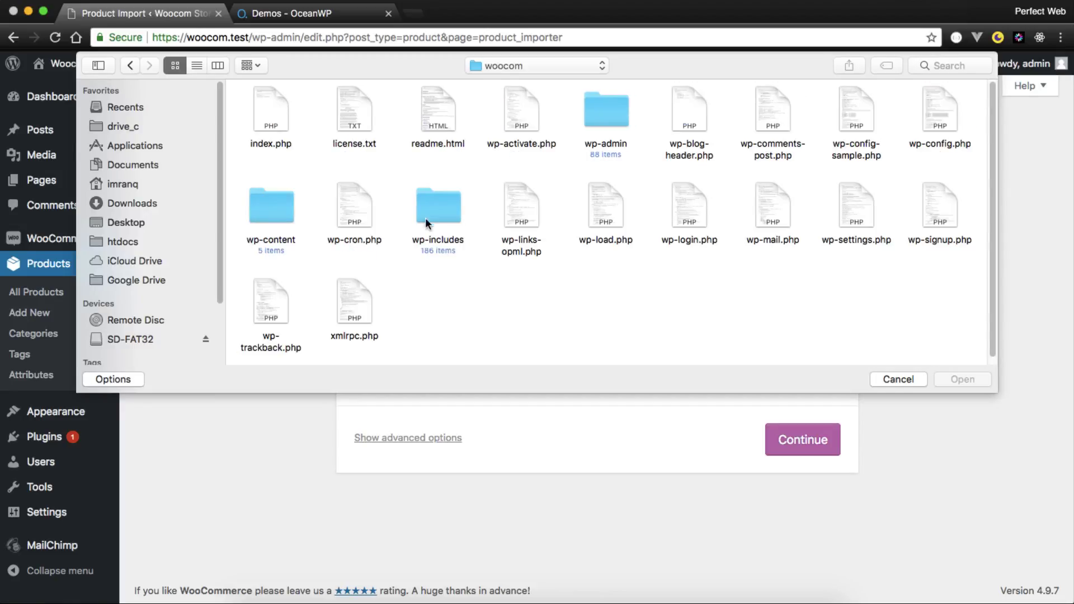
pyautogui.click(430, 215)
pyautogui.doubleClick(295, 205)
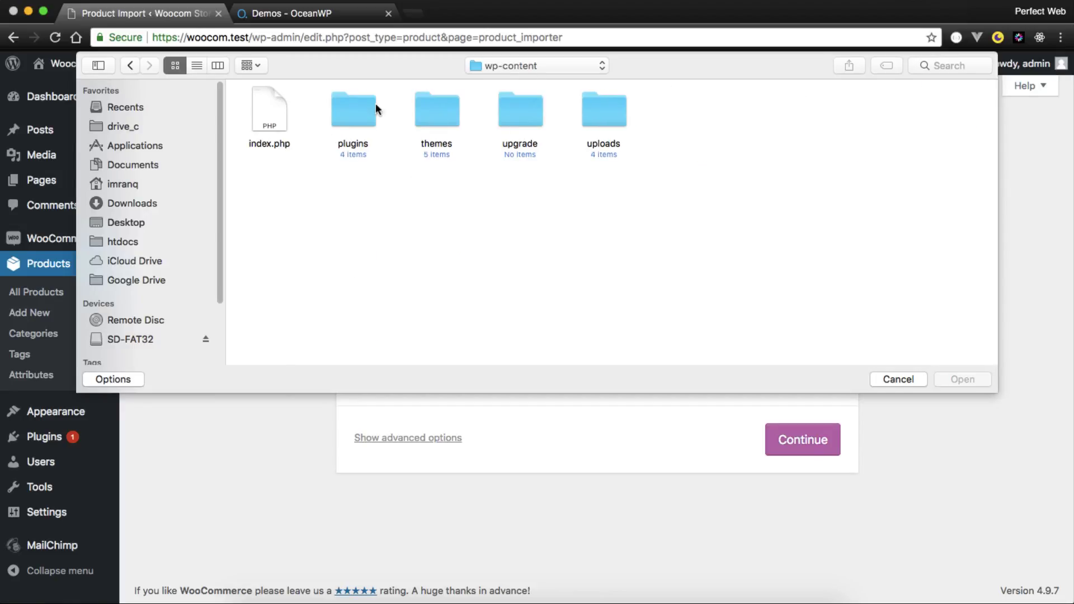
pyautogui.doubleClick(350, 104)
# Step: Choose sample_products.csv from the woocommerce plugin's sample-data folder as the file to import
pyautogui.click(524, 116)
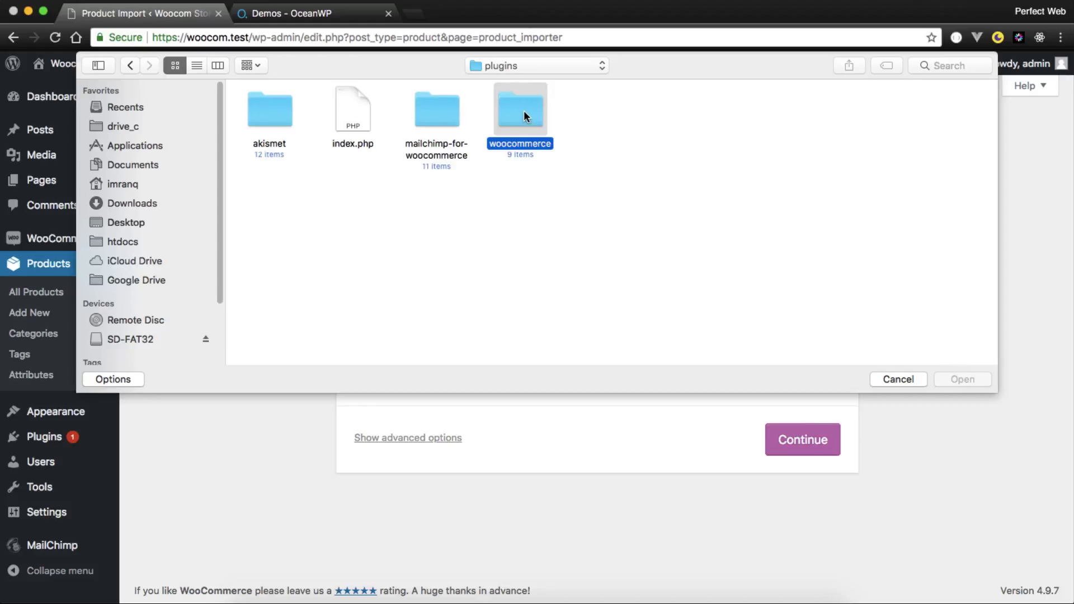
pyautogui.doubleClick(524, 116)
pyautogui.click(680, 111)
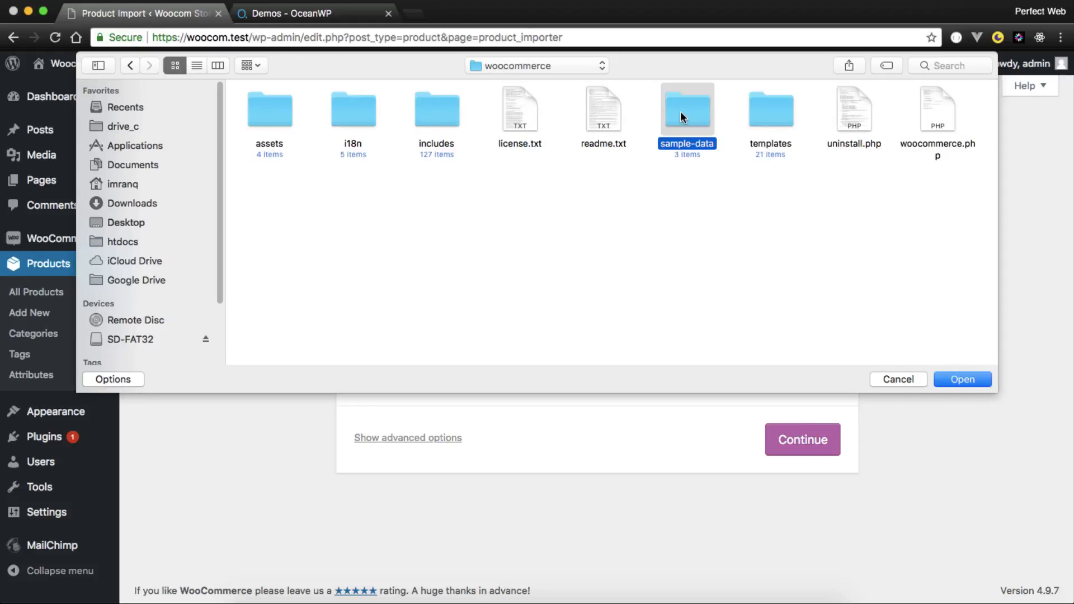
pyautogui.doubleClick(680, 111)
pyautogui.click(242, 144)
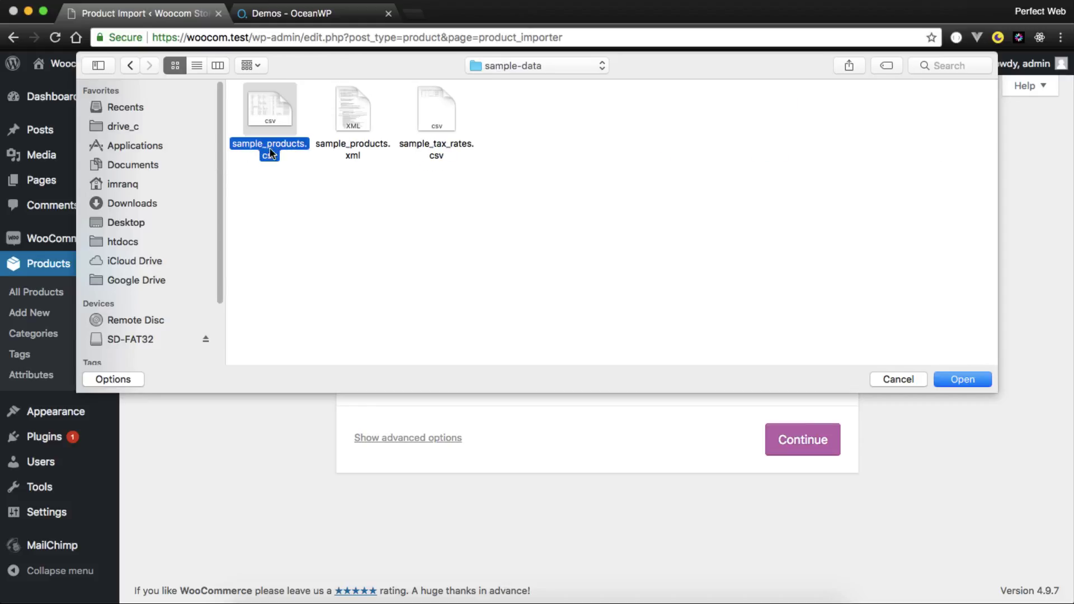
pyautogui.click(965, 379)
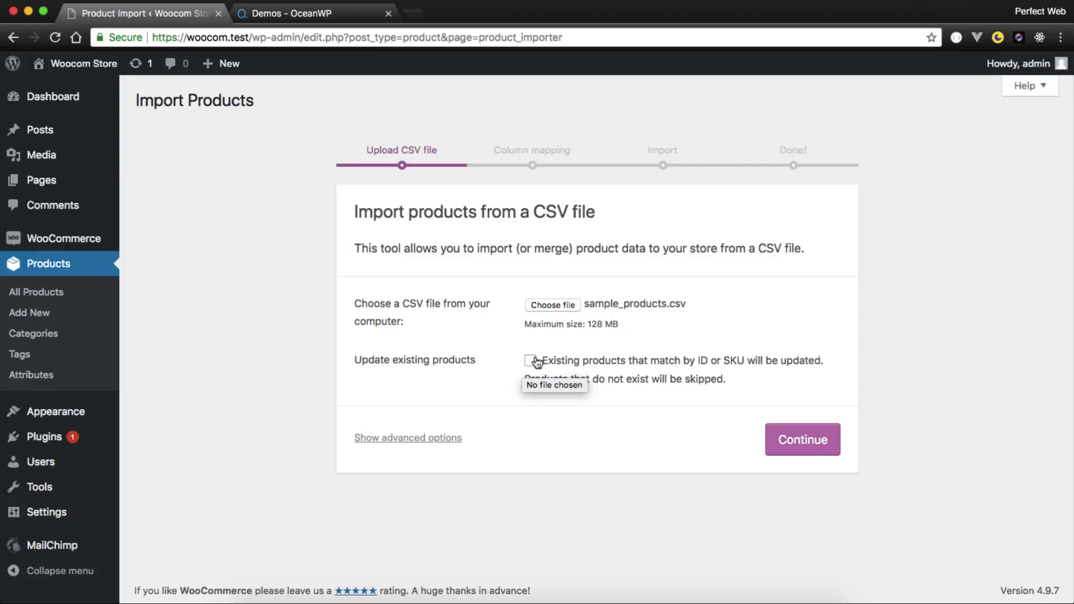
# Step: Check the importer's advanced options, hide them again, and continue to the column mapping stage
pyautogui.click(432, 438)
pyautogui.scroll(-3, 496, 398)
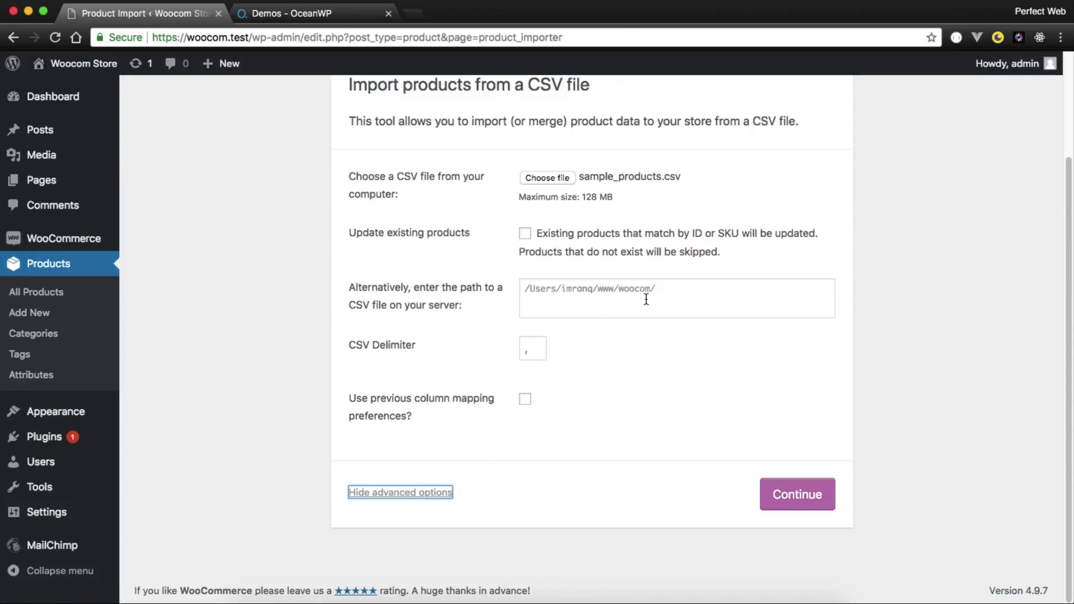
pyautogui.click(436, 494)
pyautogui.click(805, 441)
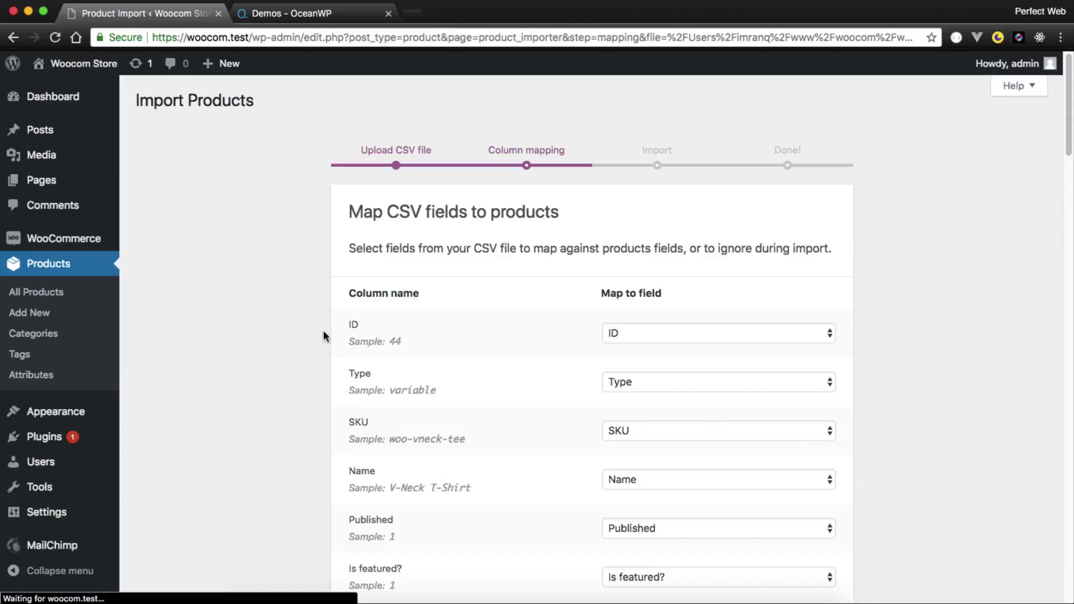
# Step: Review the CSV column mappings, keep the preset field assignments, and run the importer
pyautogui.scroll(-5, 284, 313)
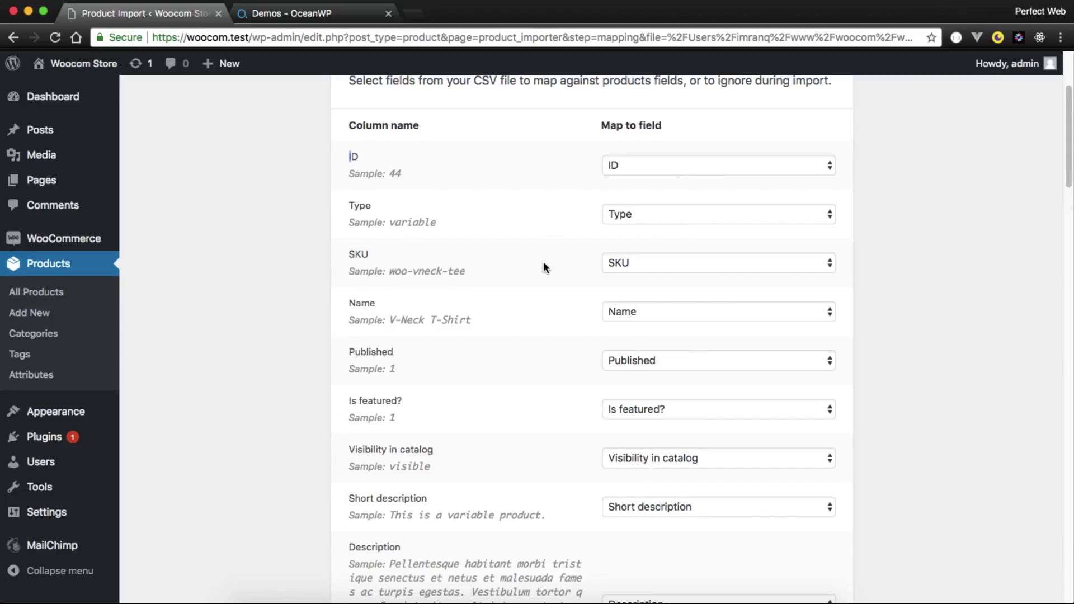
pyautogui.scroll(-8, 542, 267)
pyautogui.scroll(-20, 544, 264)
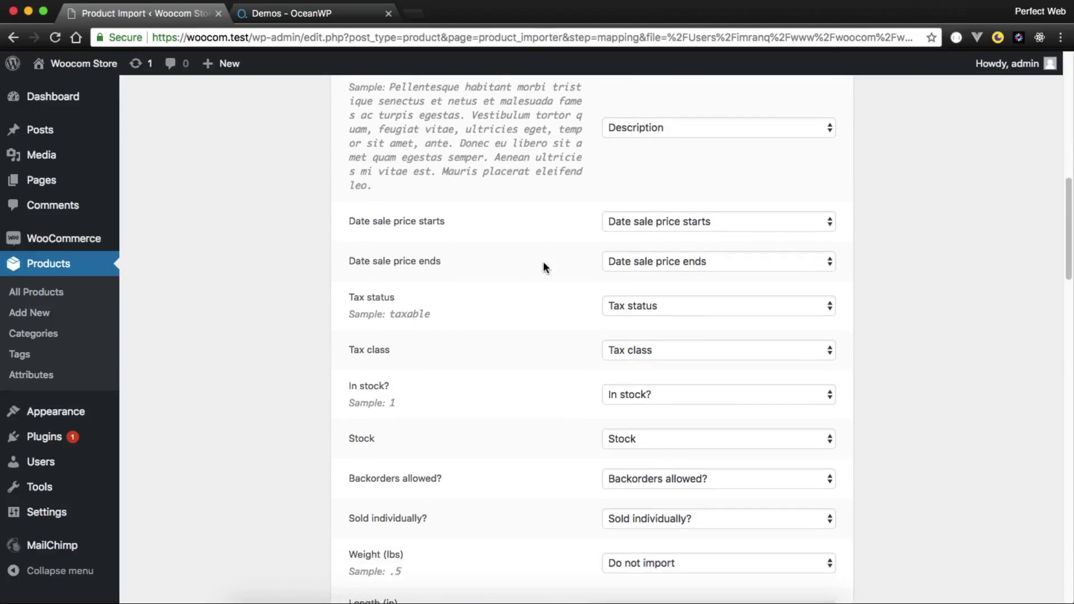
pyautogui.scroll(-10, 543, 267)
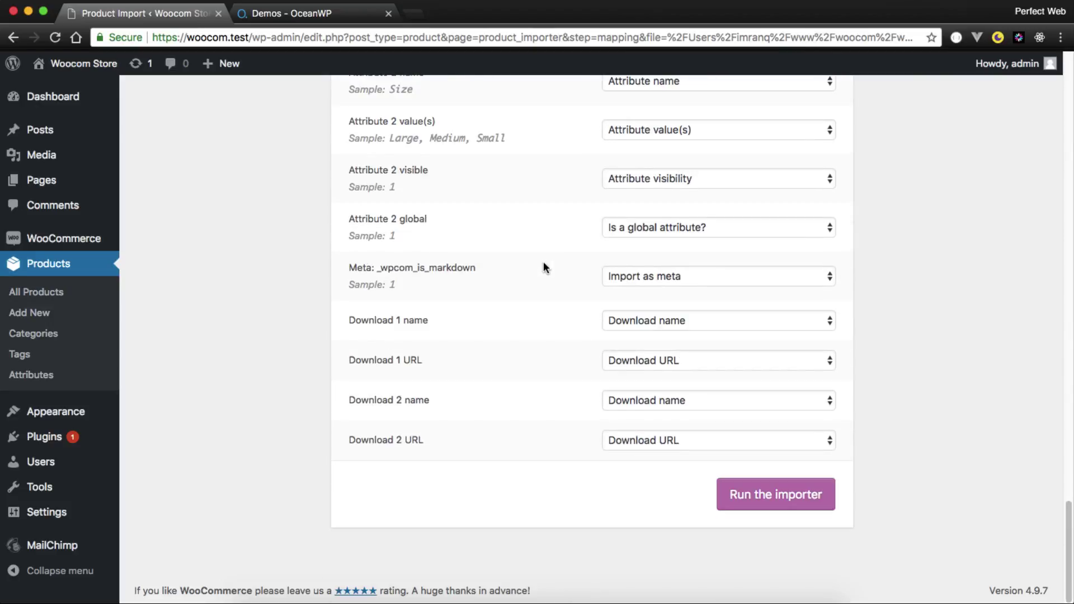
pyautogui.click(749, 500)
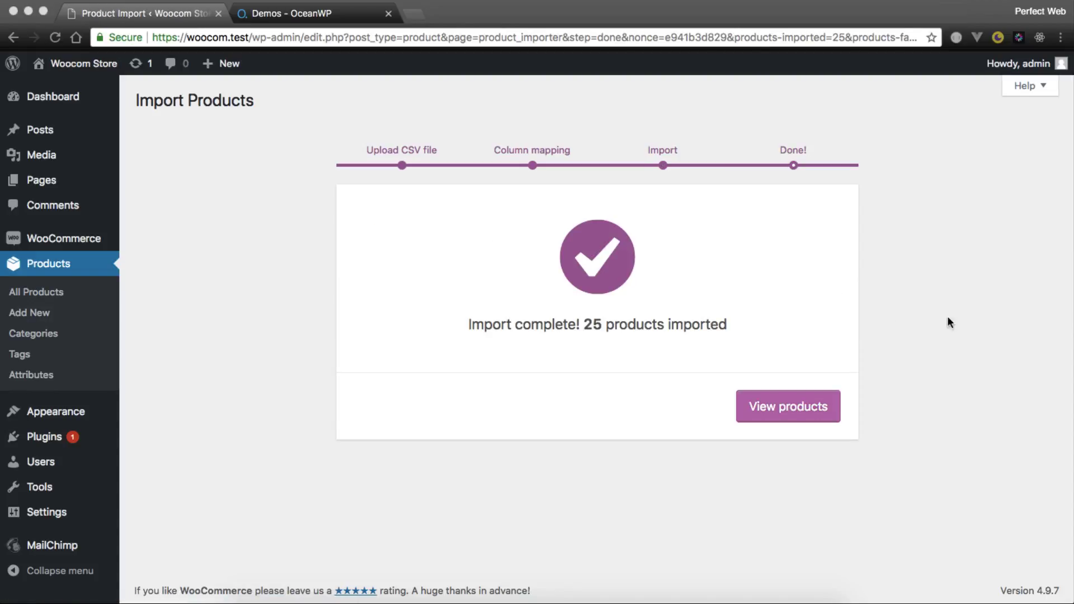
# Step: Open the products list from the import completion page and look through the imported products
pyautogui.click(471, 327)
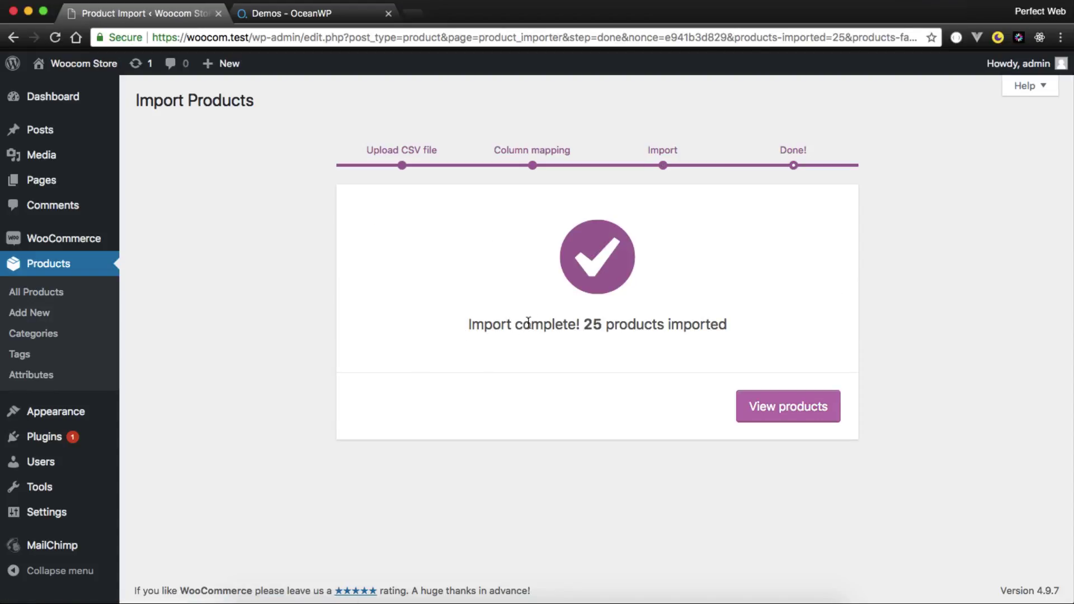
pyautogui.moveTo(577, 326); pyautogui.dragTo(743, 323)
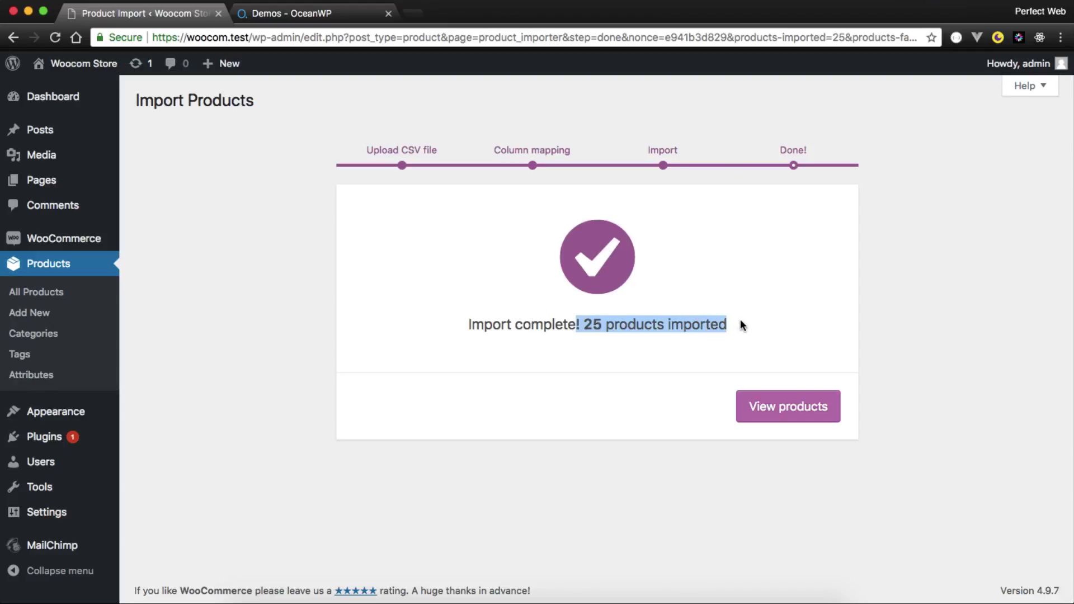
pyautogui.click(627, 412)
pyautogui.click(788, 403)
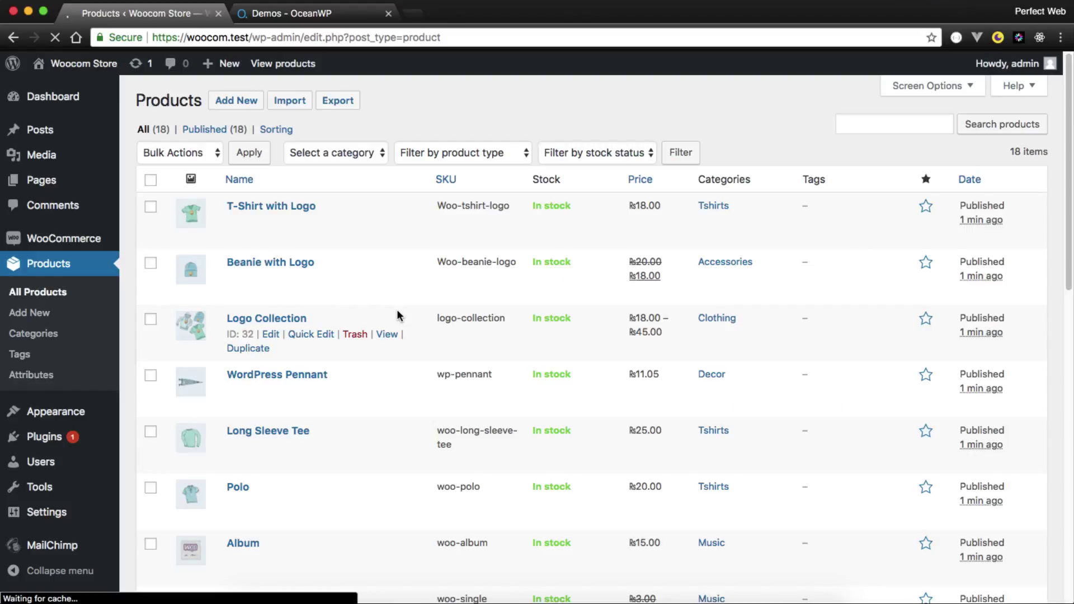
pyautogui.scroll(-15, 391, 324)
pyautogui.scroll(-3, 388, 328)
pyautogui.scroll(20, 389, 327)
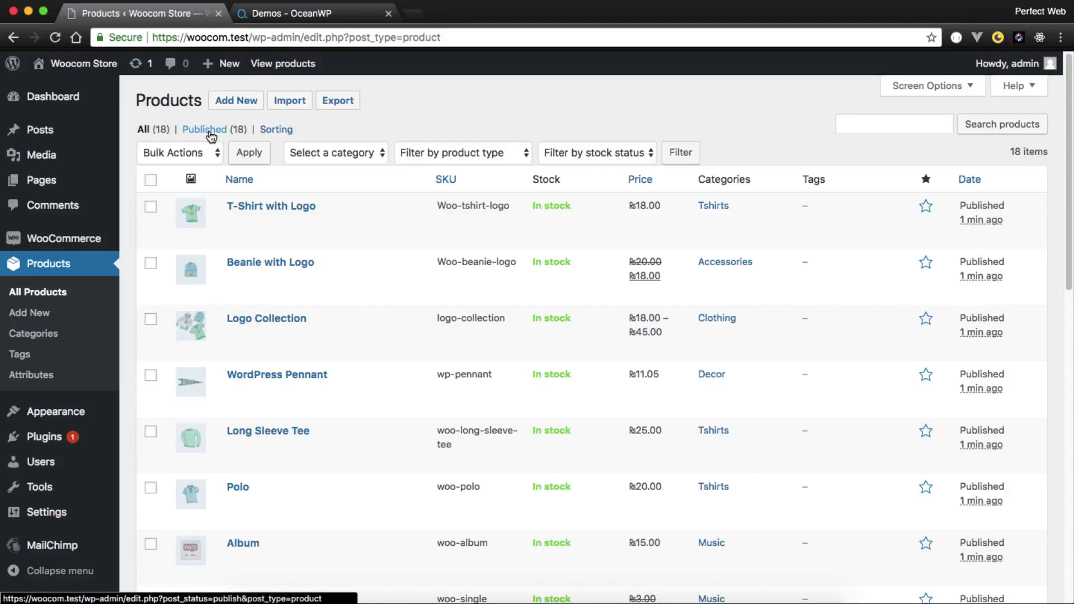
pyautogui.scroll(-3, 452, 334)
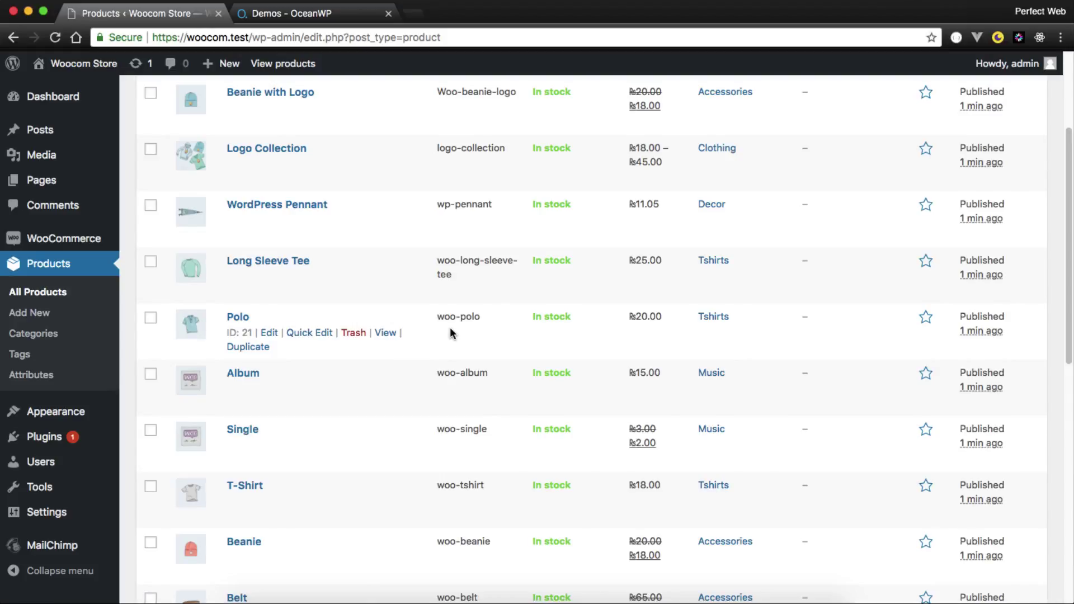
pyautogui.scroll(3, 452, 334)
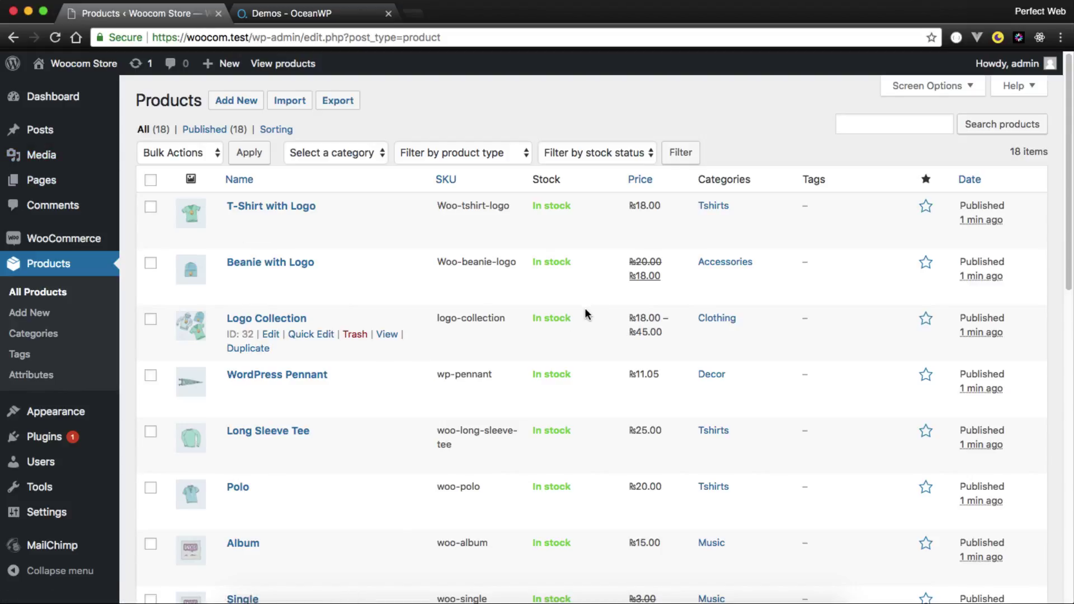
# Step: Open the store's shop page in a new tab, look through the displayed products, and close that tab
pyautogui.moveTo(68, 67)
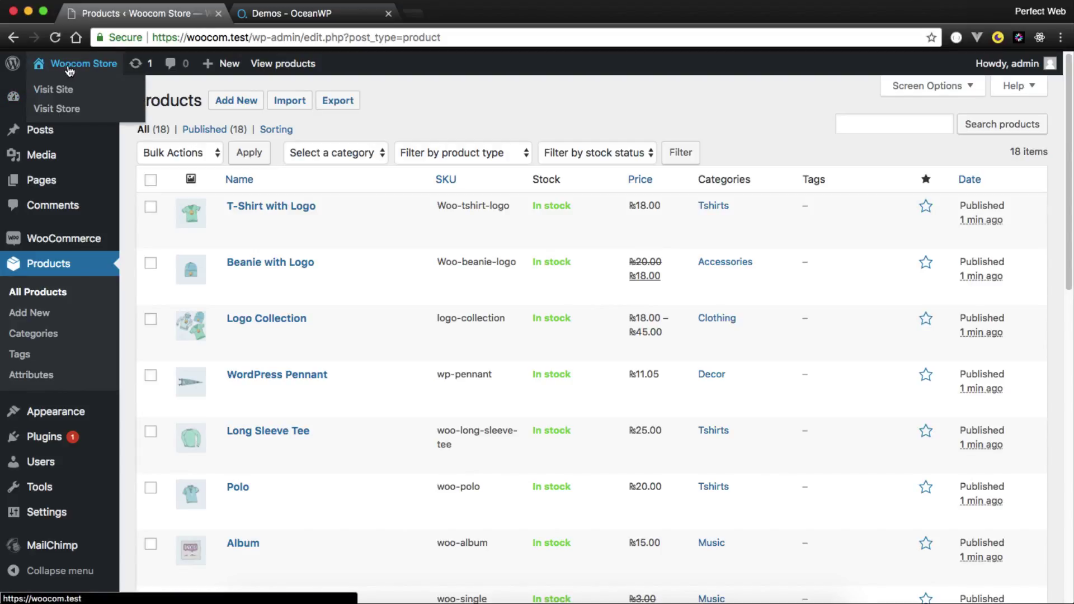
pyautogui.rightClick(62, 108)
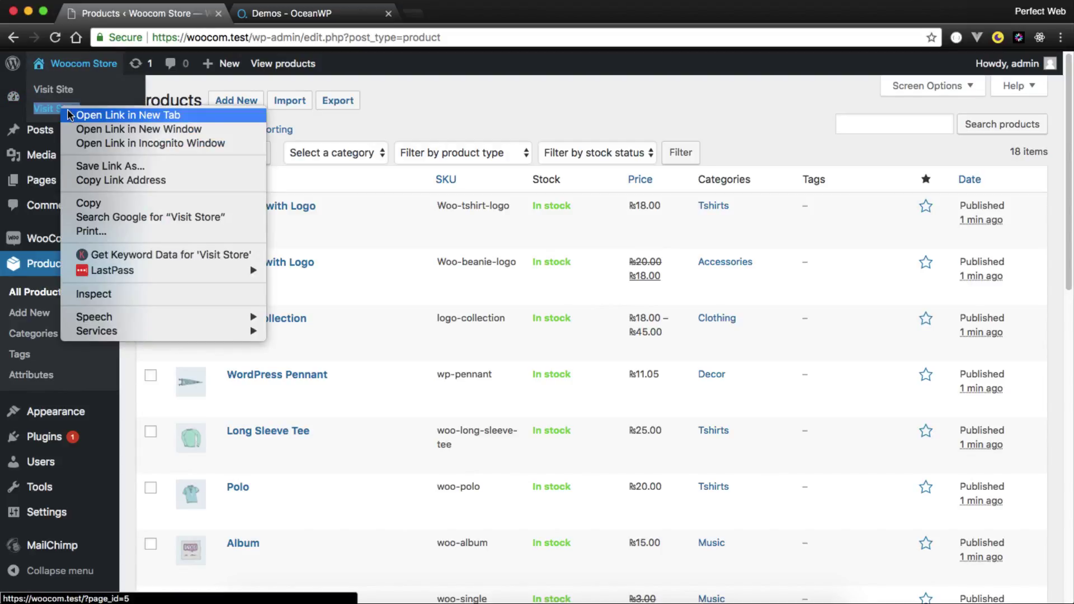
pyautogui.click(140, 114)
pyautogui.click(313, 16)
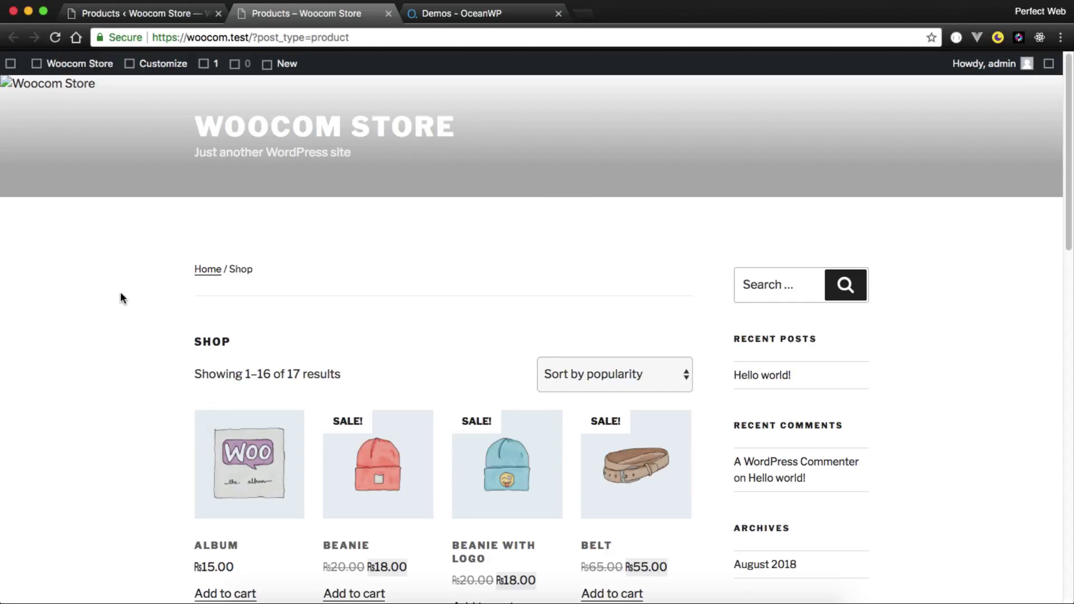
pyautogui.scroll(-10, 121, 297)
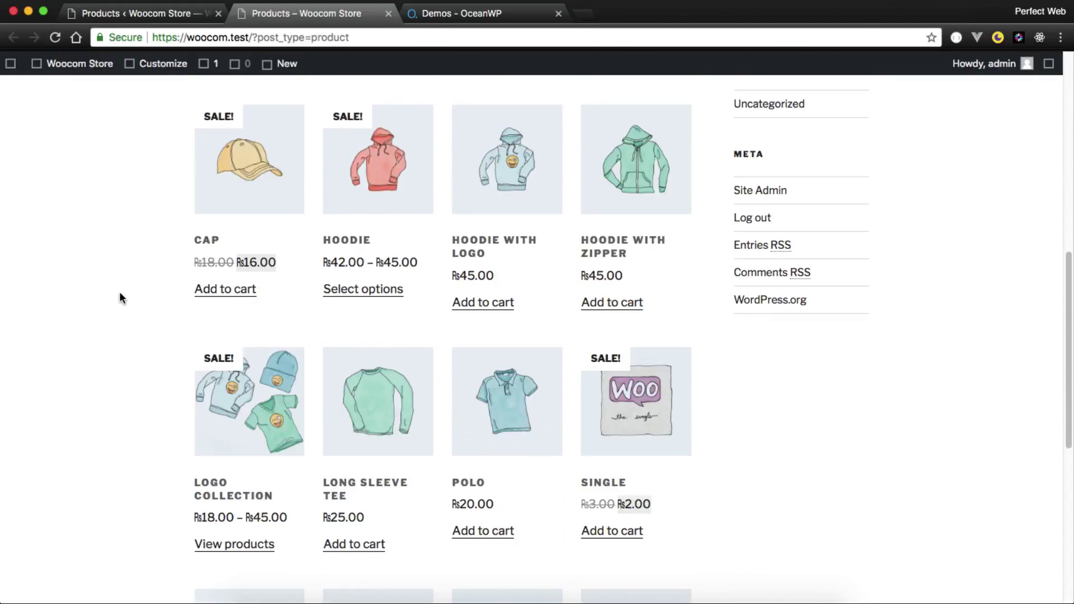
pyautogui.scroll(-3, 119, 296)
pyautogui.scroll(13, 119, 297)
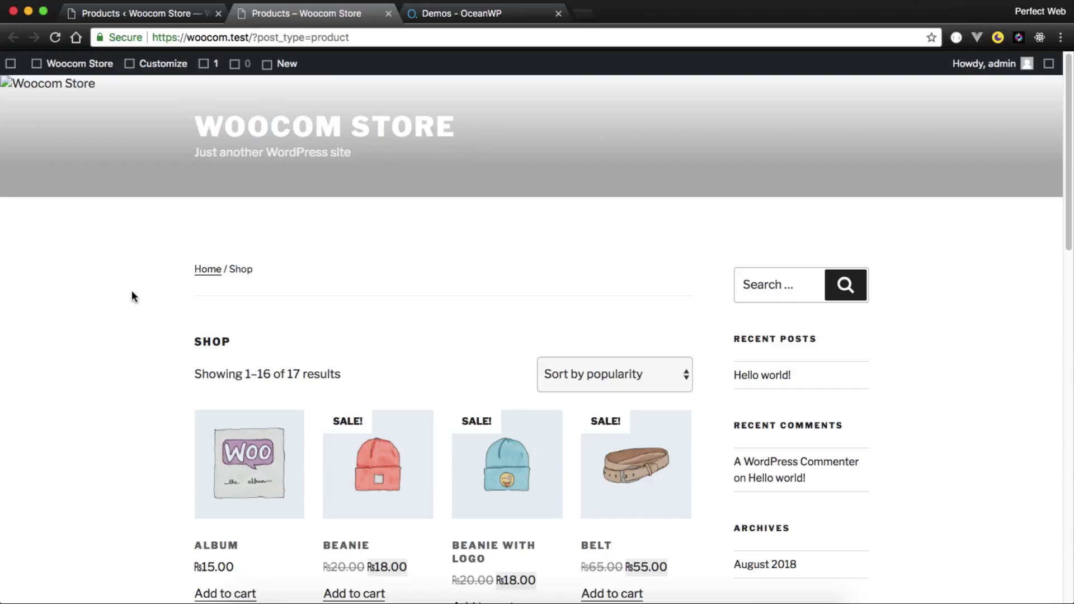
pyautogui.click(388, 13)
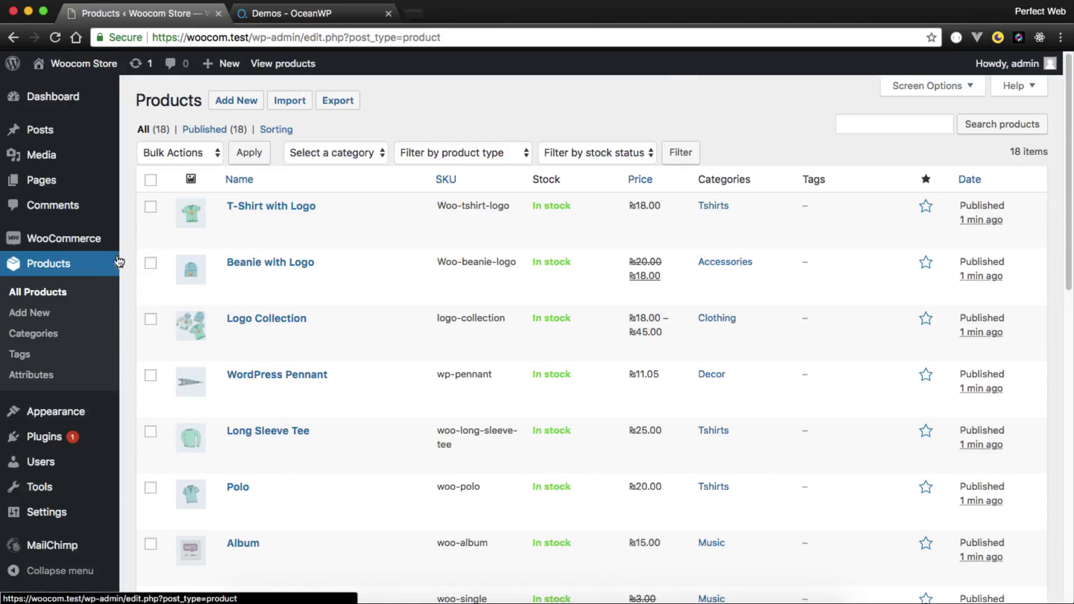
# Step: Set the site's permalink structure to Post name, keep the default product permalinks, and save the changes
pyautogui.scroll(-3, 120, 330)
pyautogui.moveTo(55, 517)
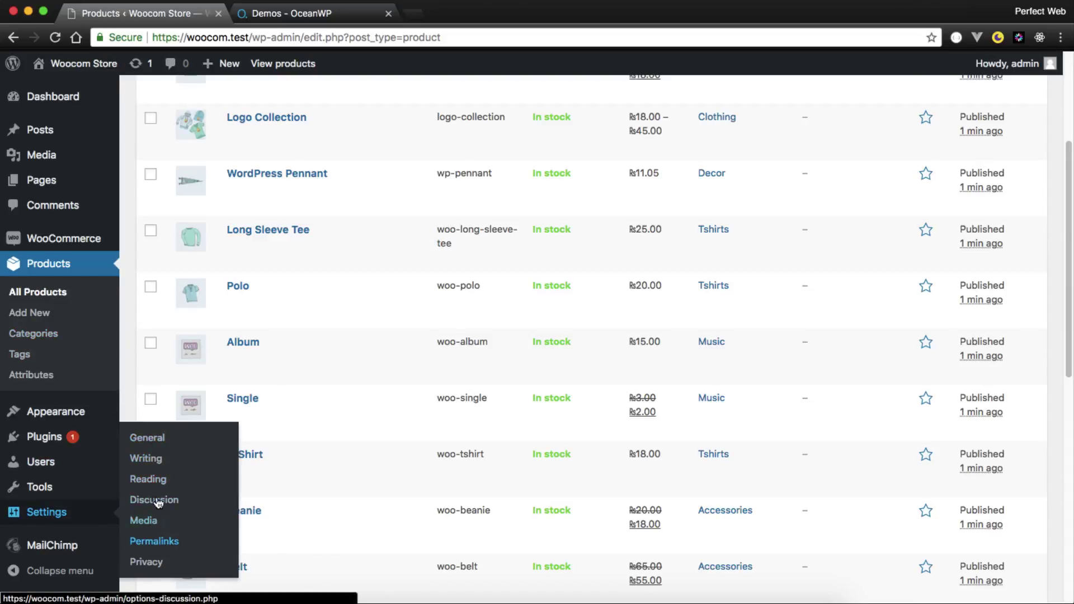
pyautogui.click(154, 542)
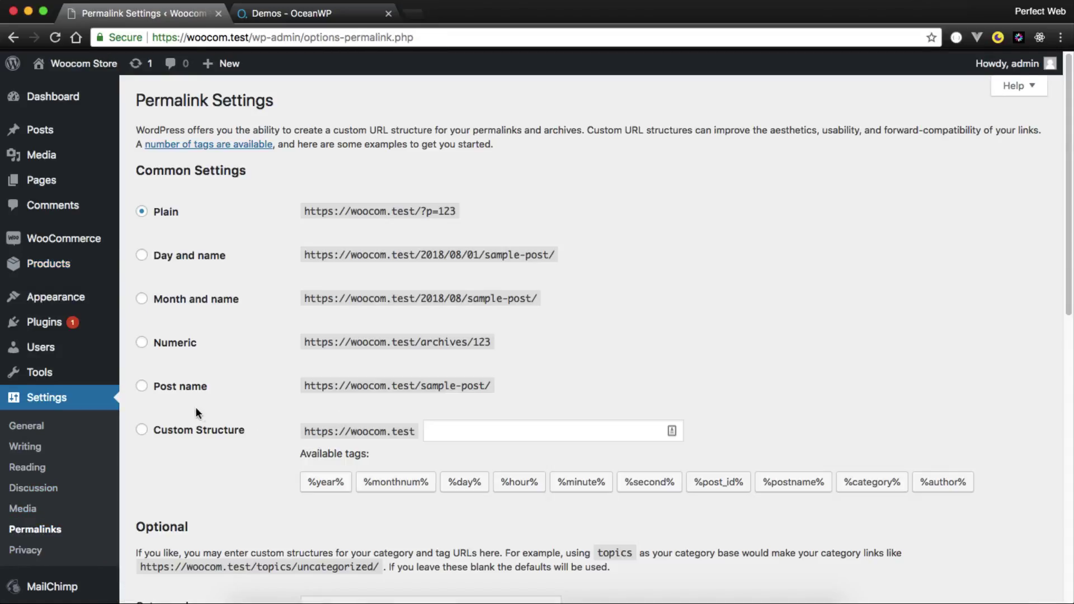
pyautogui.click(168, 387)
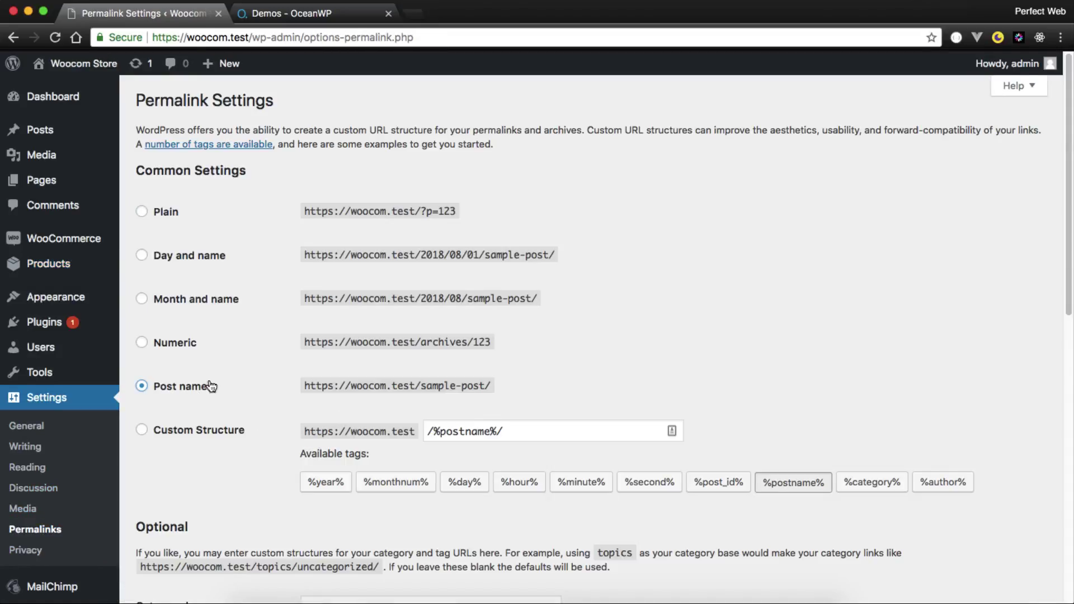
pyautogui.scroll(-7, 204, 383)
pyautogui.scroll(-4, 227, 469)
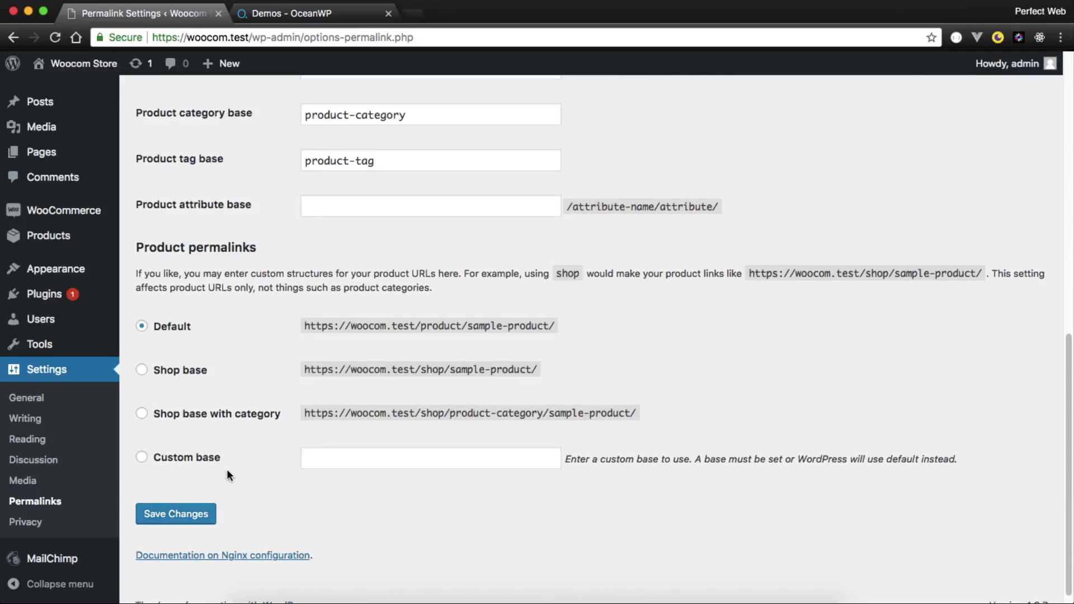
pyautogui.scroll(4, 267, 233)
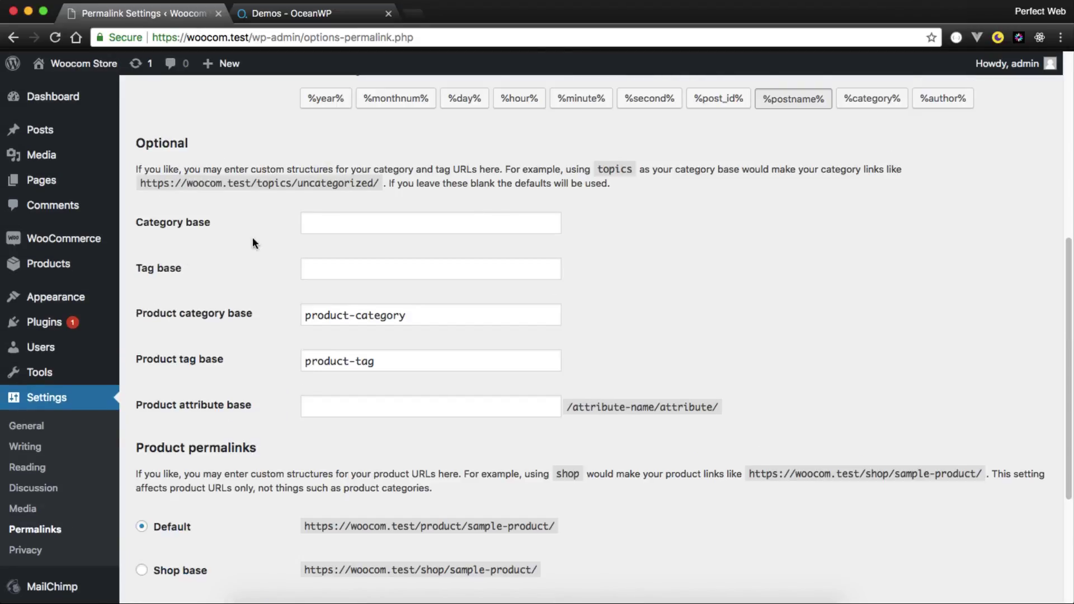
pyautogui.scroll(-4, 267, 221)
pyautogui.click(173, 498)
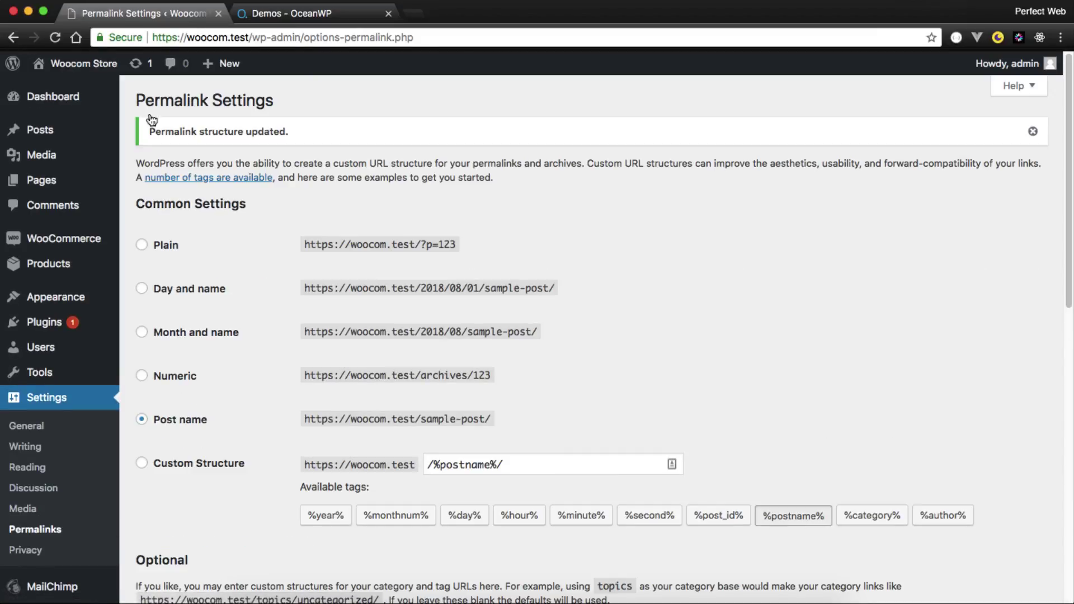
# Step: Check the shop page in a new tab with the Post name permalinks in use, look through its products, and close the tab
pyautogui.moveTo(101, 67)
pyautogui.rightClick(66, 109)
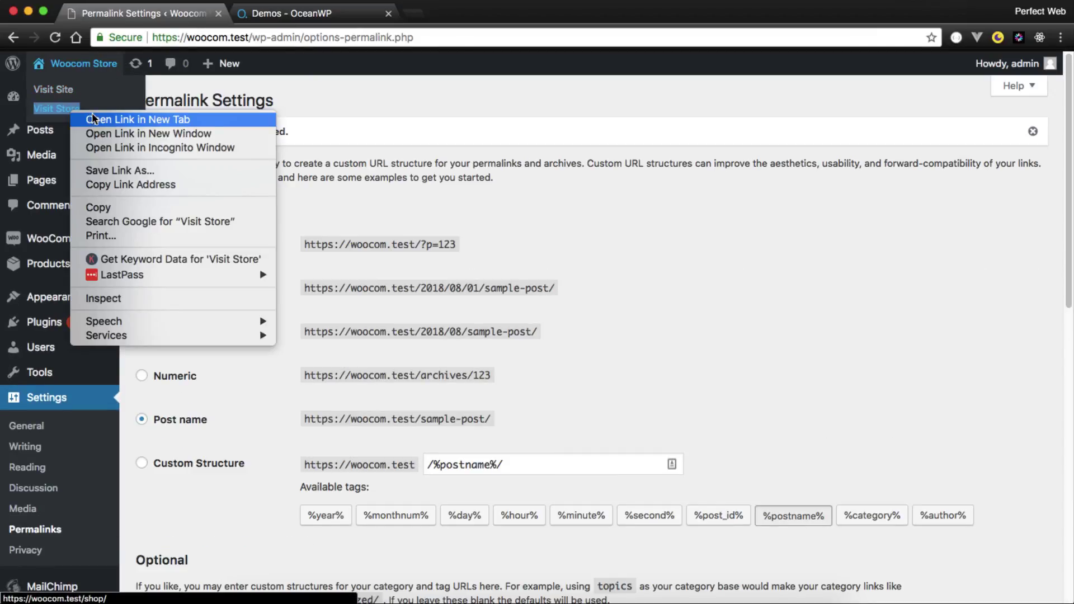
pyautogui.click(91, 113)
pyautogui.click(281, 21)
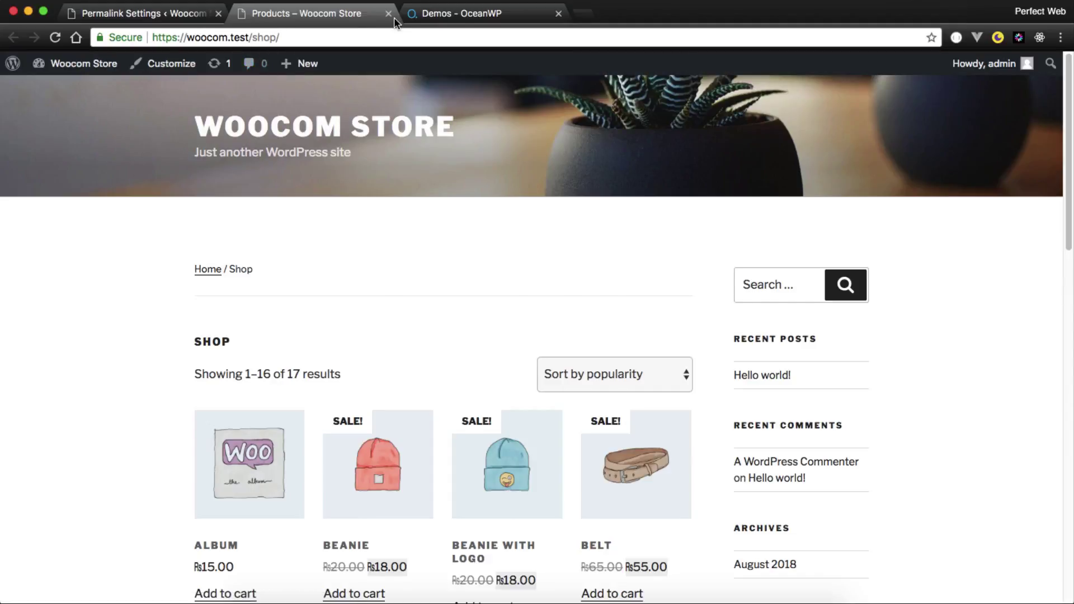
pyautogui.scroll(-15, 414, 255)
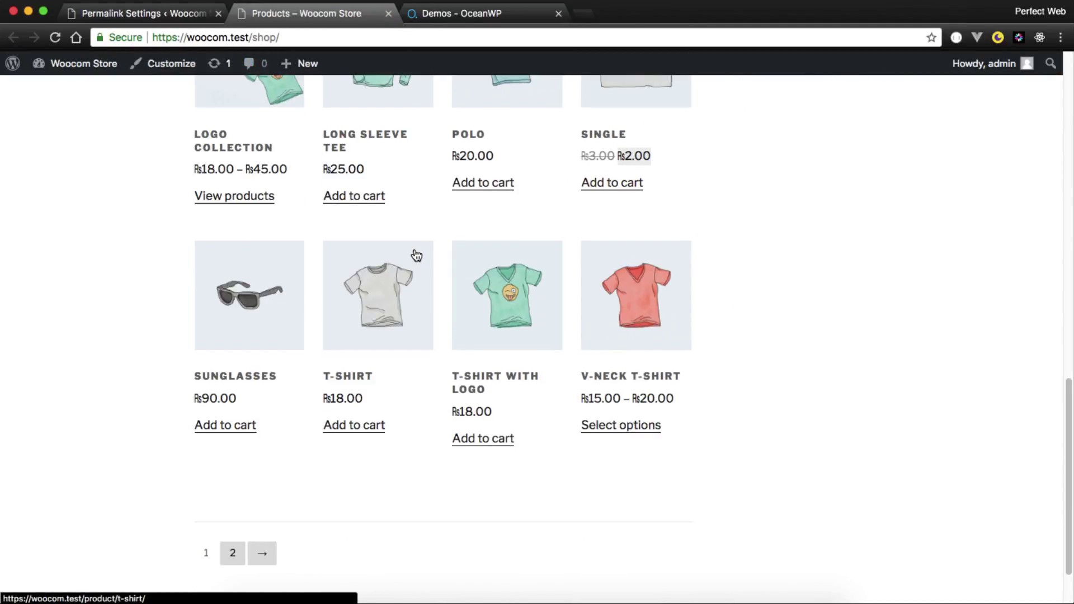
pyautogui.click(388, 14)
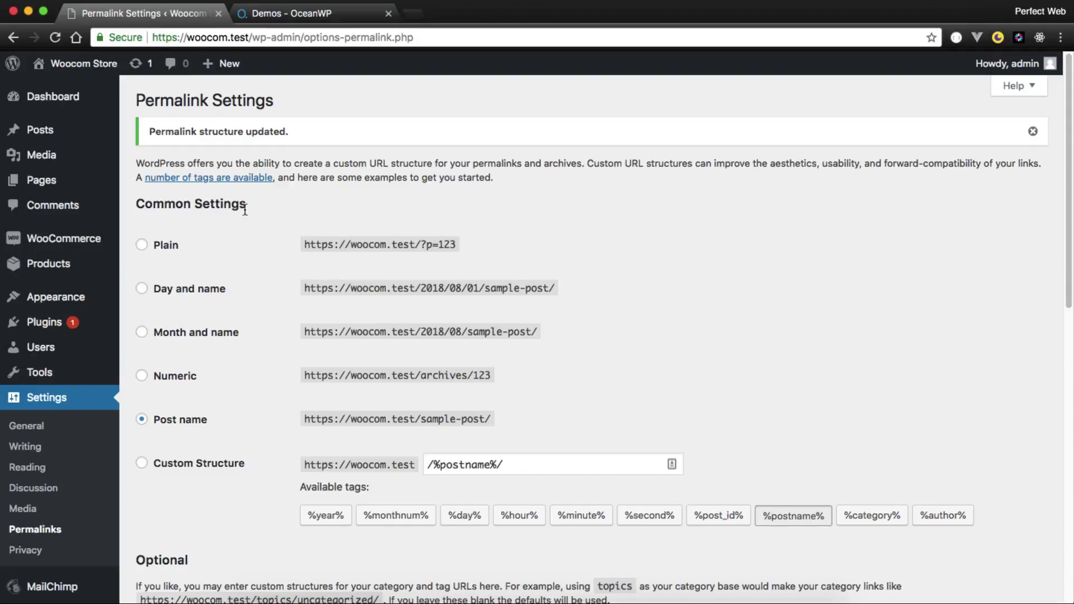
# Step: Open the installed themes and delete the OceanWP theme, confirming the deletion
pyautogui.moveTo(99, 301)
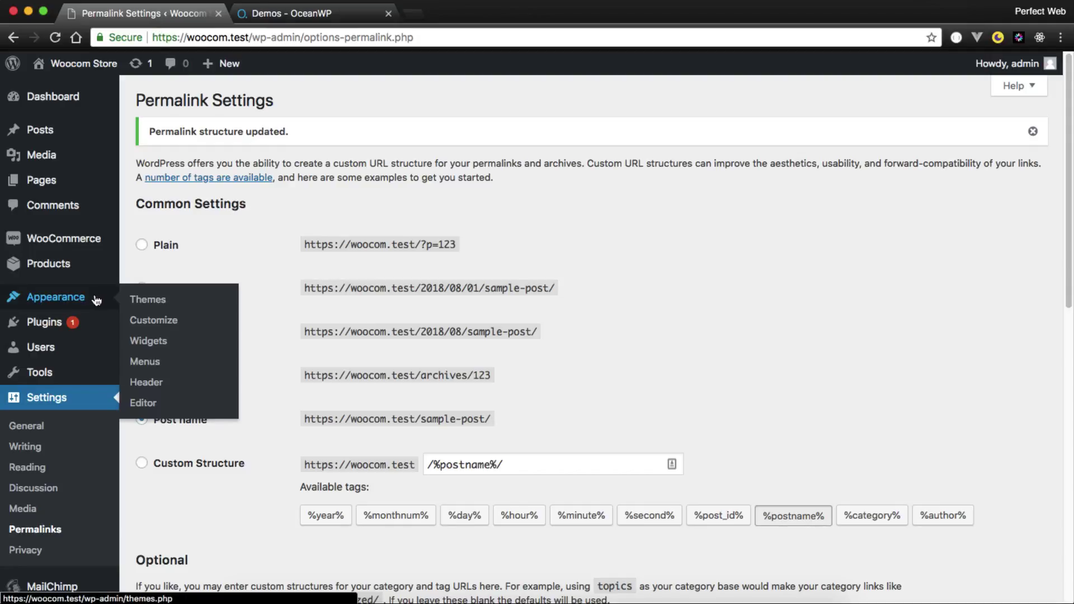
pyautogui.click(156, 303)
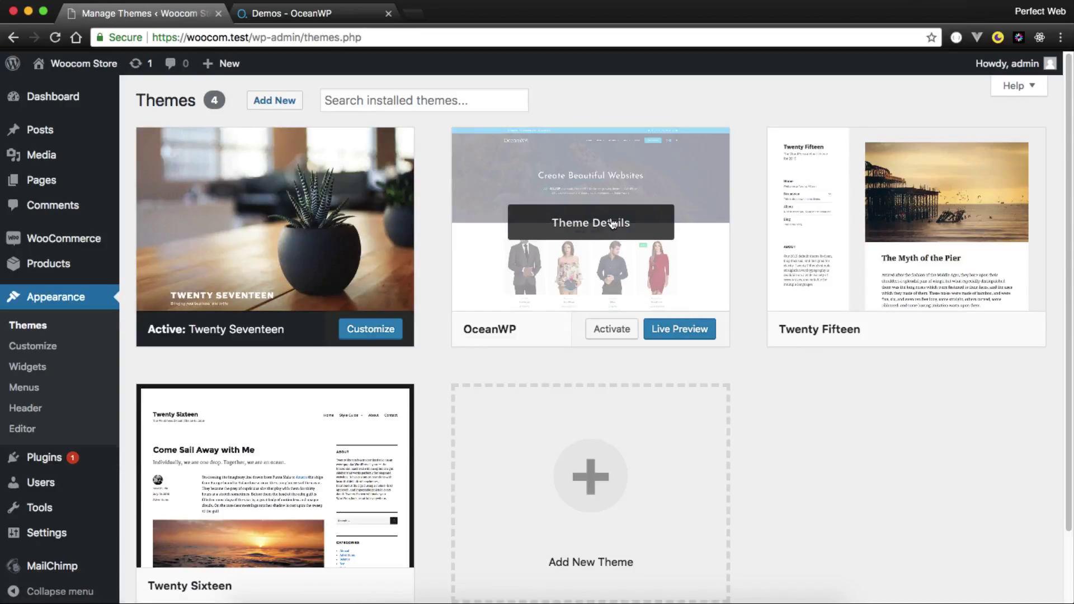
pyautogui.click(551, 226)
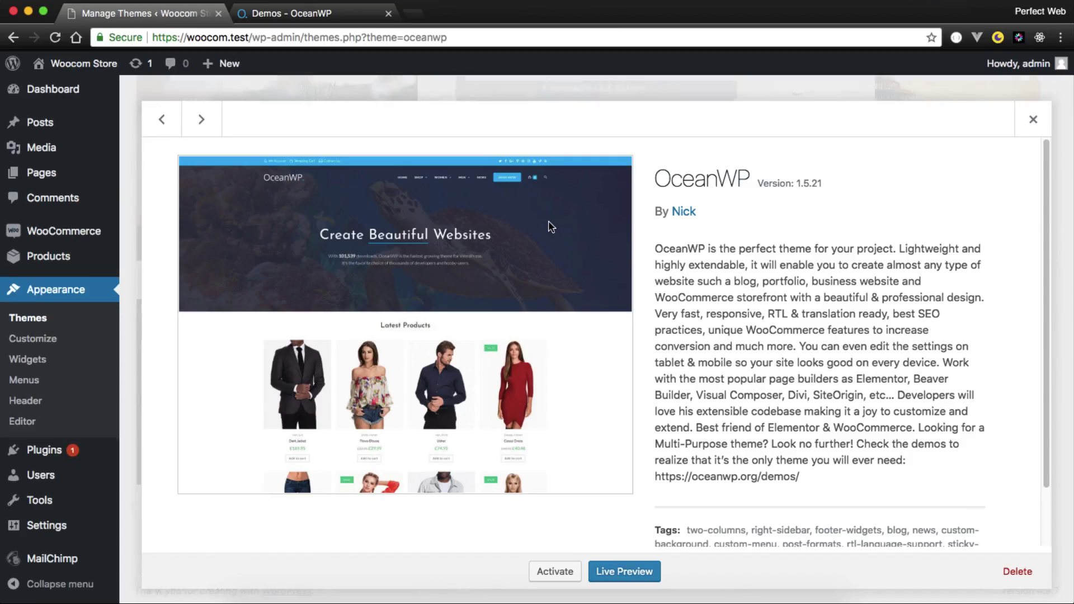
pyautogui.click(1018, 571)
pyautogui.click(674, 144)
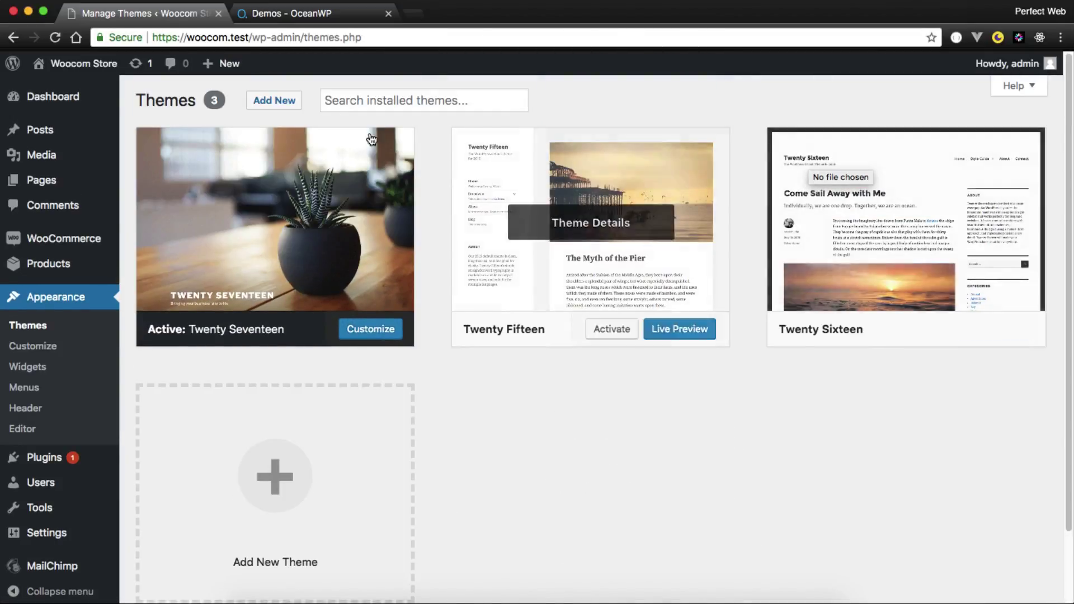
# Step: Start adding a new theme and find OceanWP among the popular themes
pyautogui.click(275, 103)
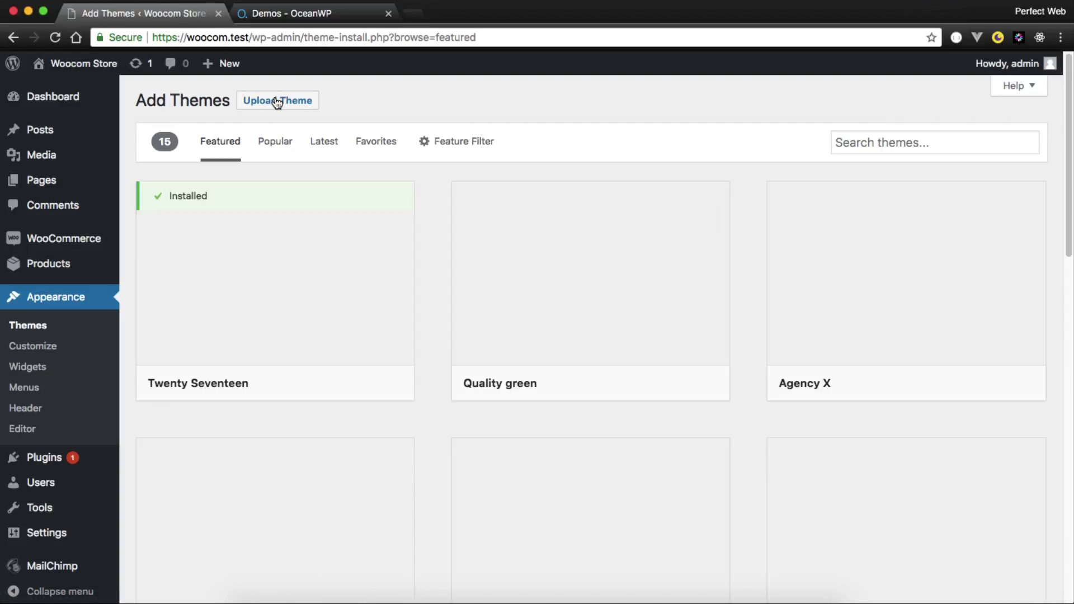
pyautogui.click(280, 144)
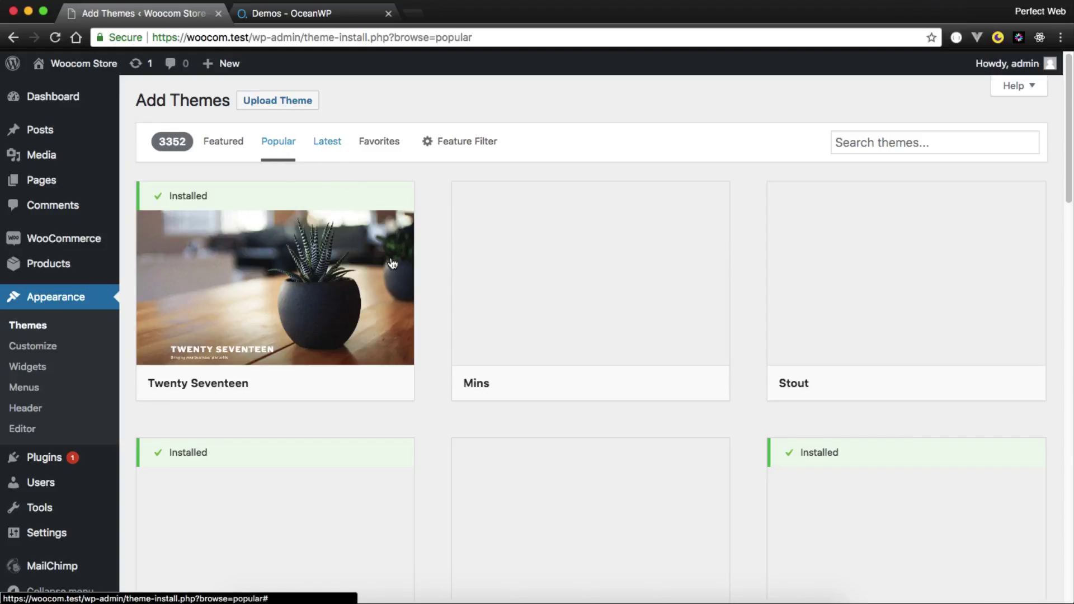
pyautogui.moveTo(213, 329)
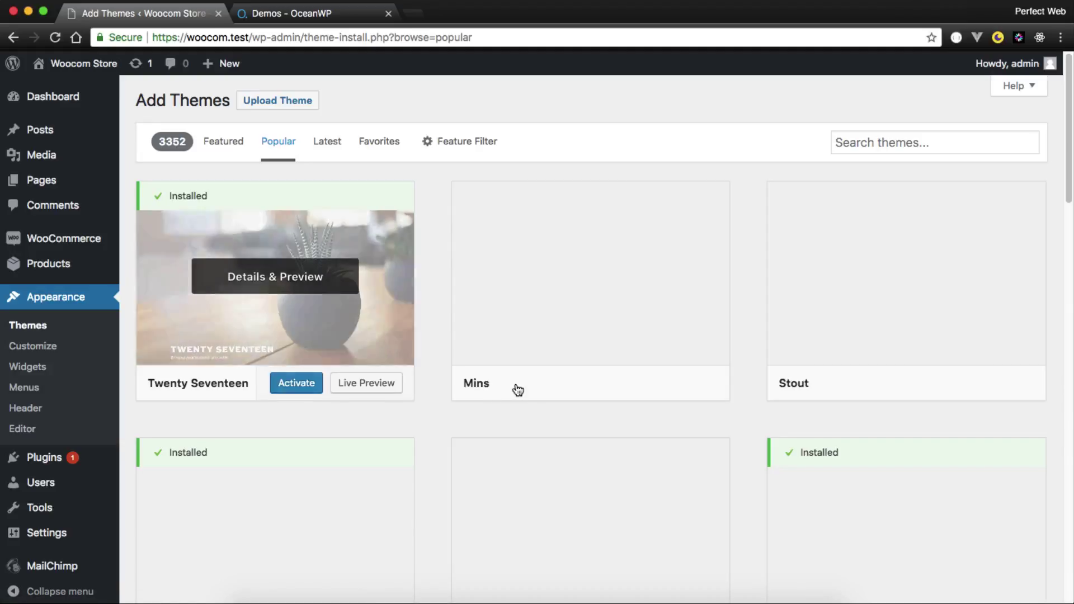
pyautogui.scroll(-4, 587, 312)
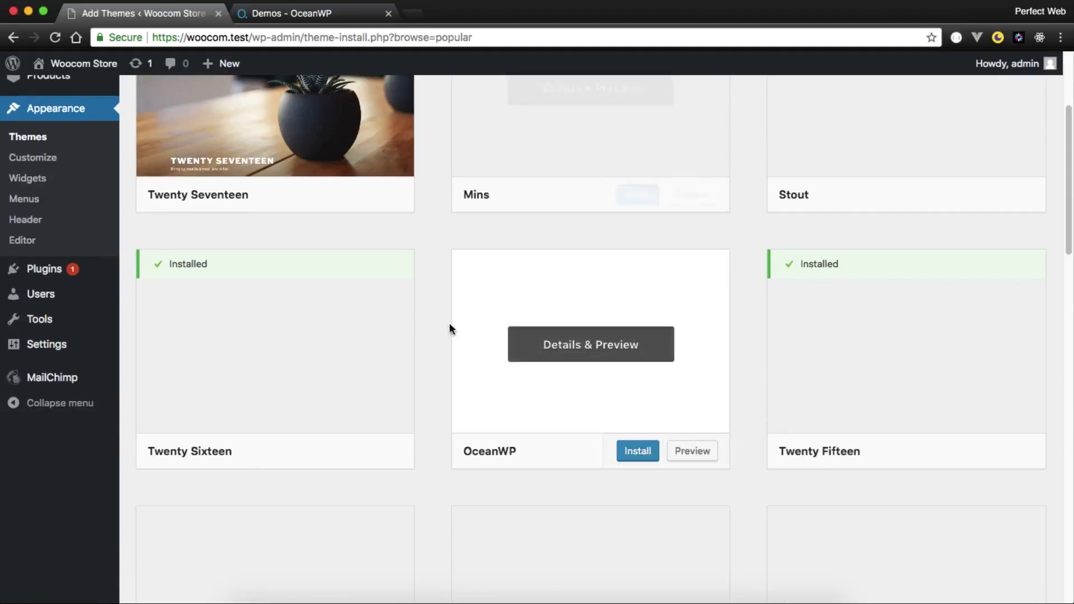
pyautogui.moveTo(580, 371)
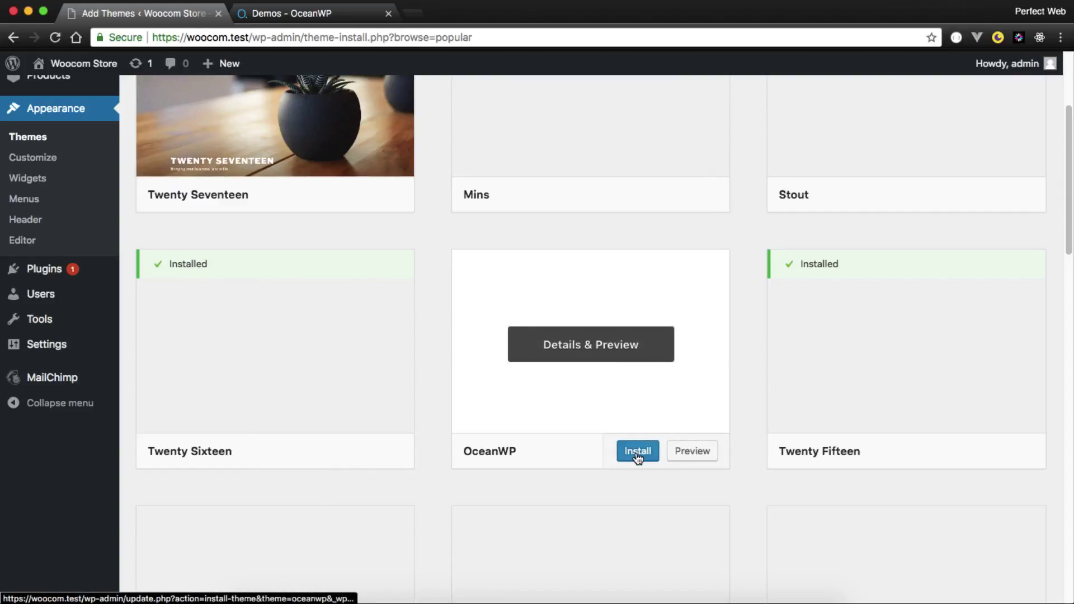
# Step: Look at the OceanWP demos page in the other tab, load the OceanWP home page there, and return to the theme list
pyautogui.click(317, 16)
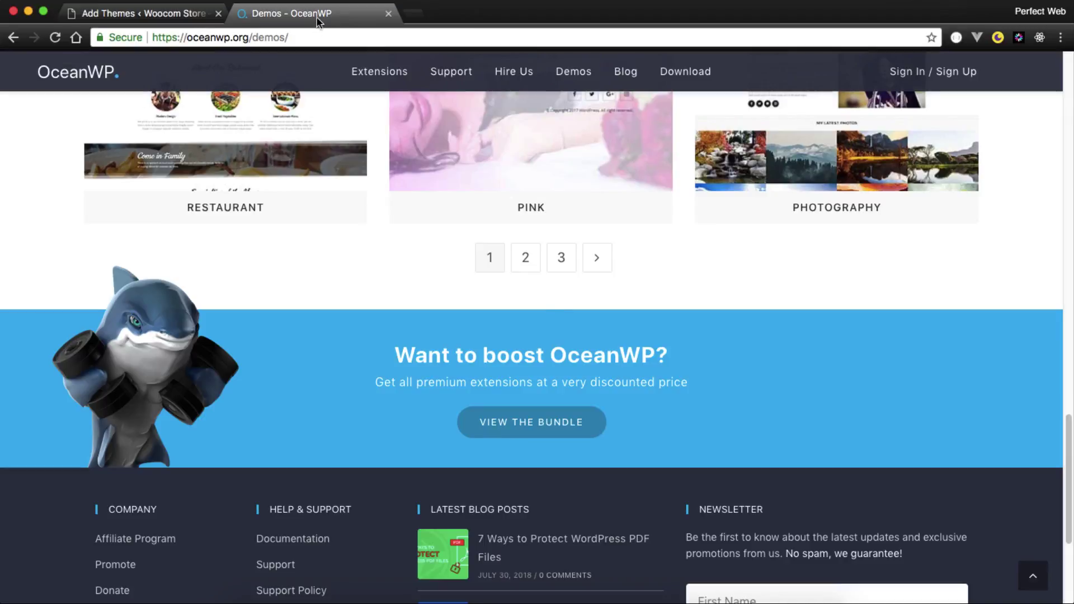
pyautogui.scroll(15, 362, 92)
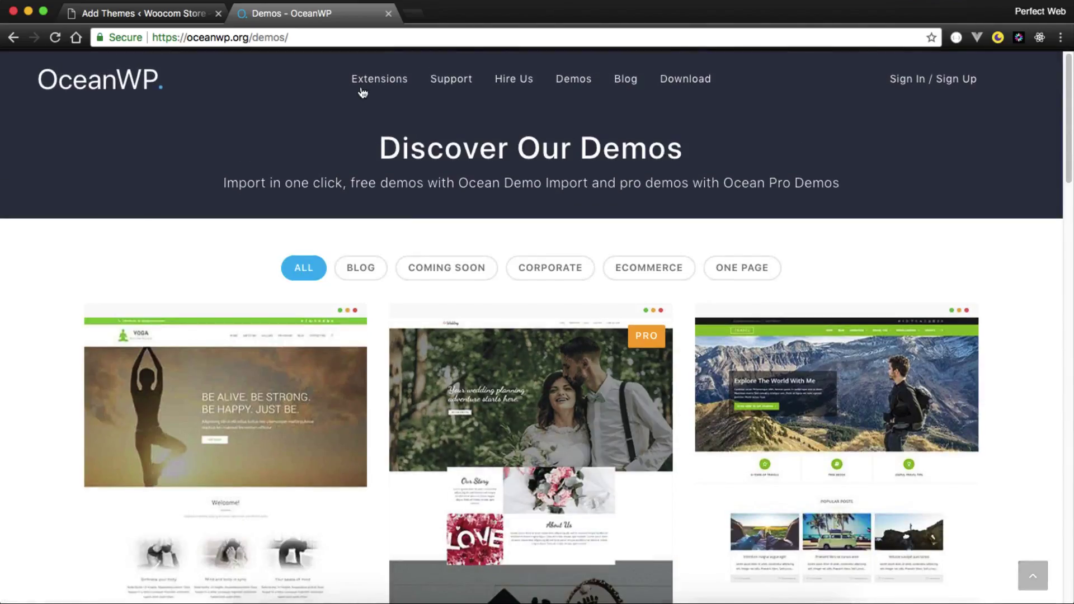
pyautogui.click(67, 76)
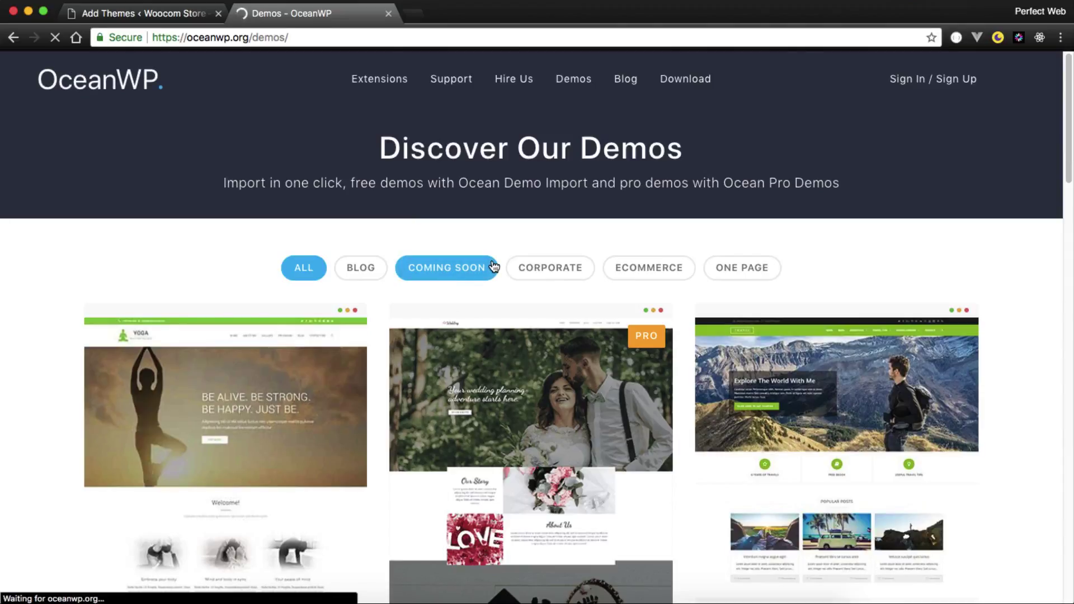
pyautogui.click(119, 14)
# Step: Install and activate the OceanWP theme, viewing the free download section of the OceanWP home page while the installation runs
pyautogui.moveTo(695, 364)
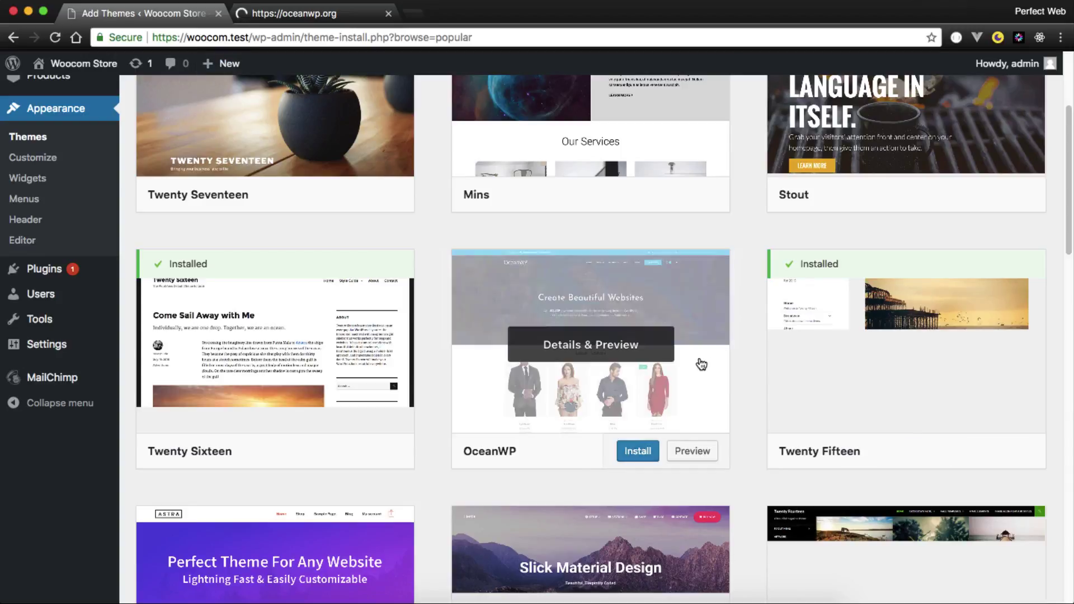
pyautogui.click(630, 451)
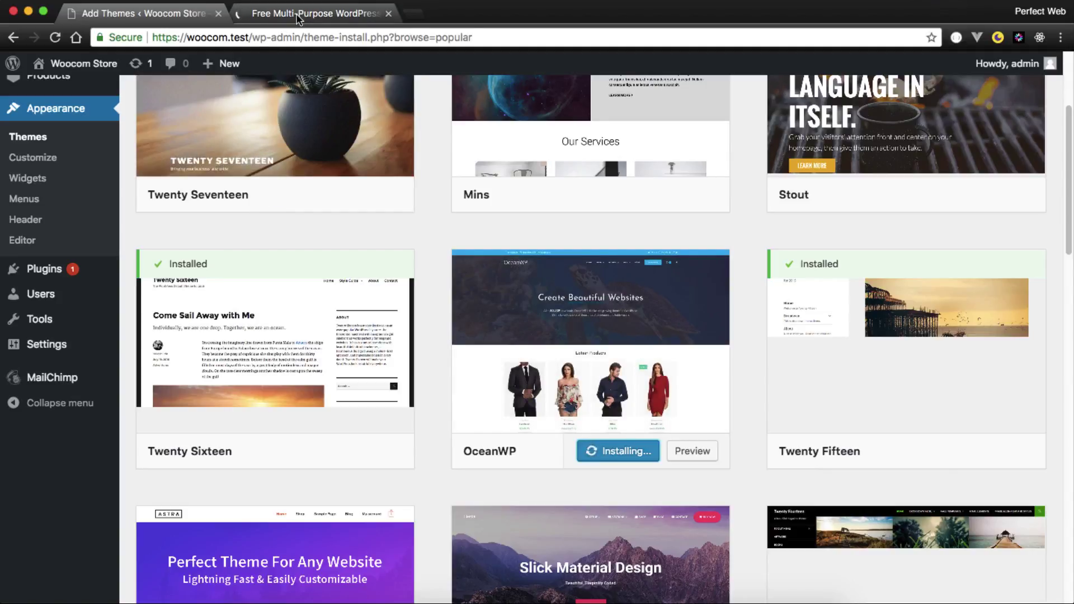
pyautogui.click(313, 13)
pyautogui.scroll(-3, 659, 381)
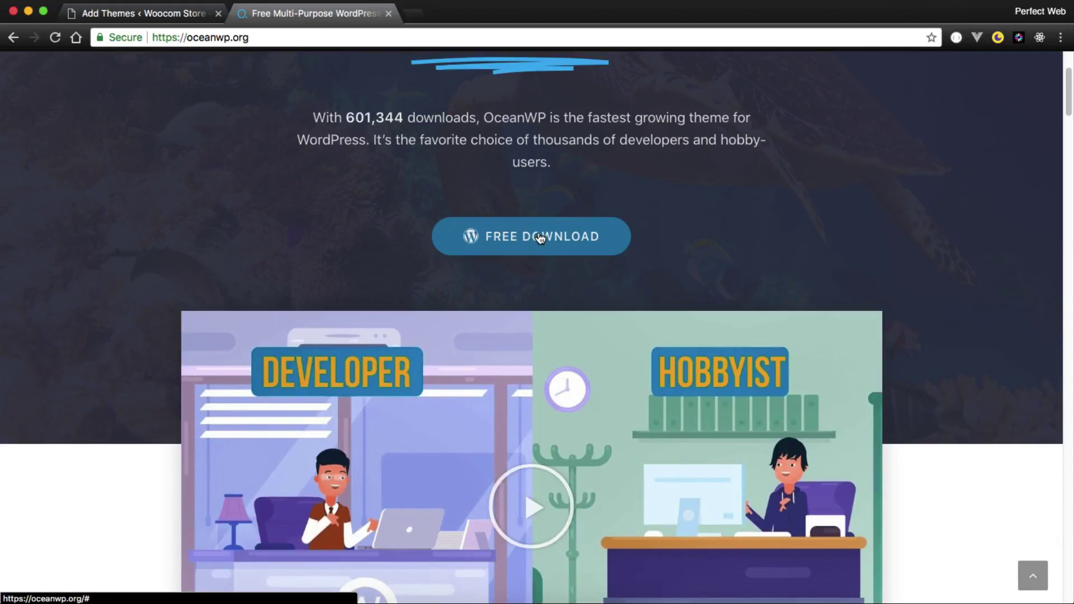
pyautogui.click(159, 14)
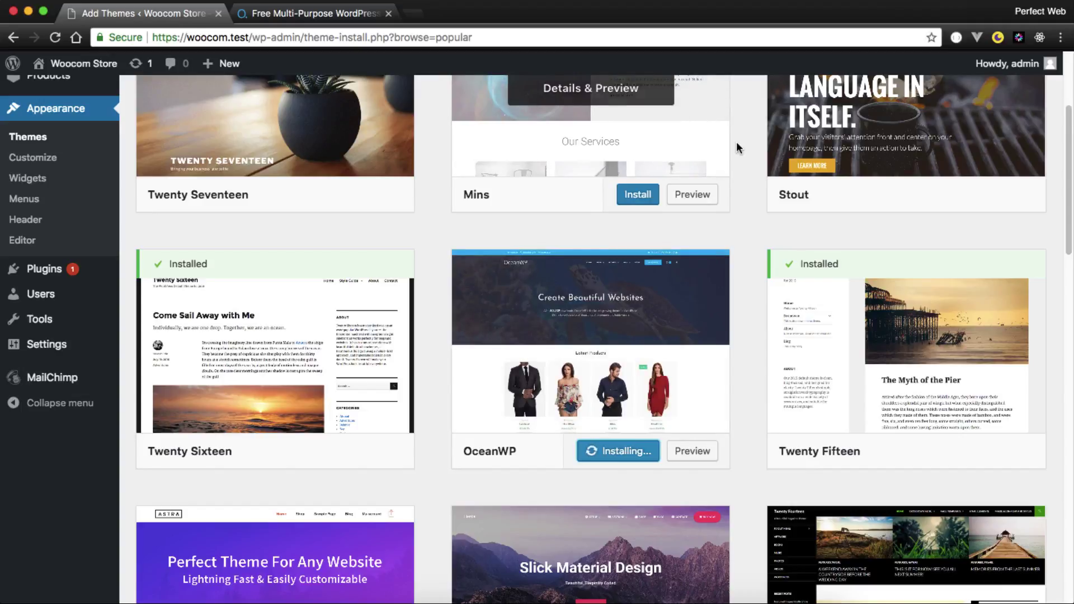
pyautogui.scroll(2, 593, 425)
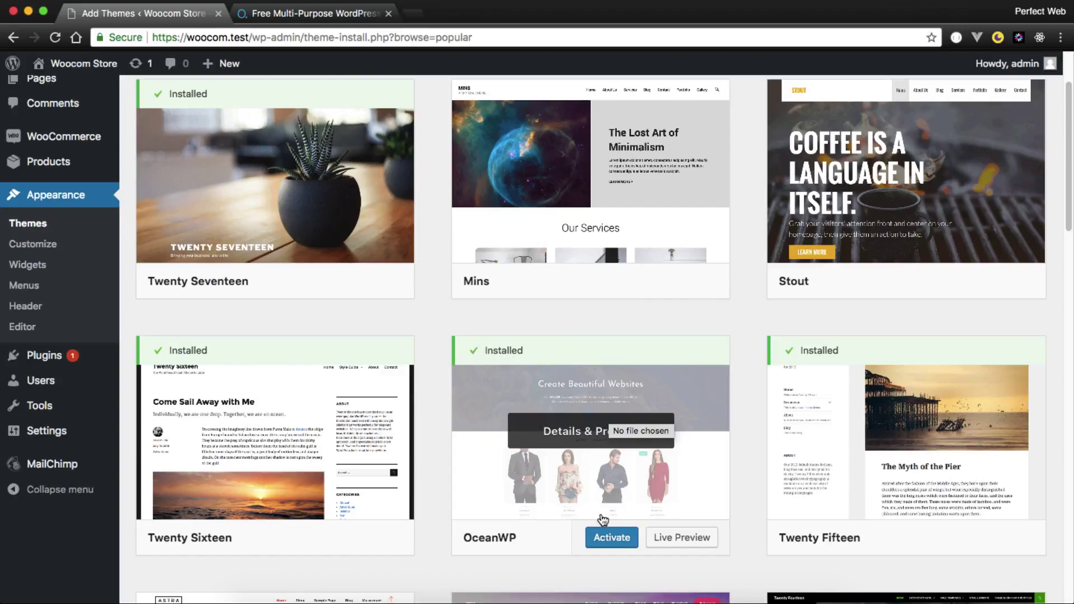
pyautogui.click(613, 538)
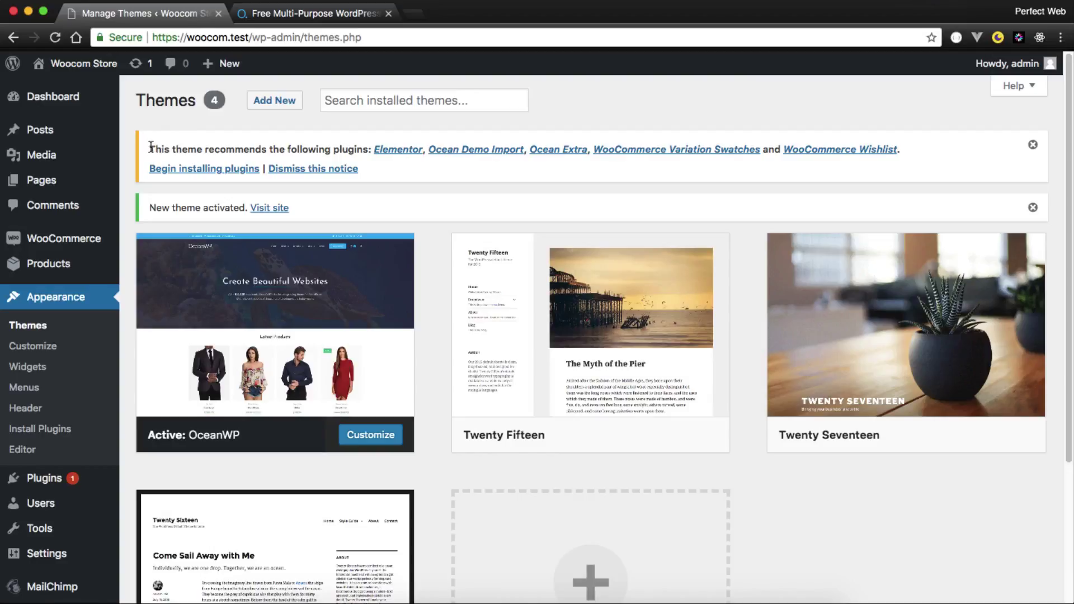
# Step: Read the notice about the theme's recommended plugins and open their installation page
pyautogui.moveTo(149, 149); pyautogui.dragTo(359, 152)
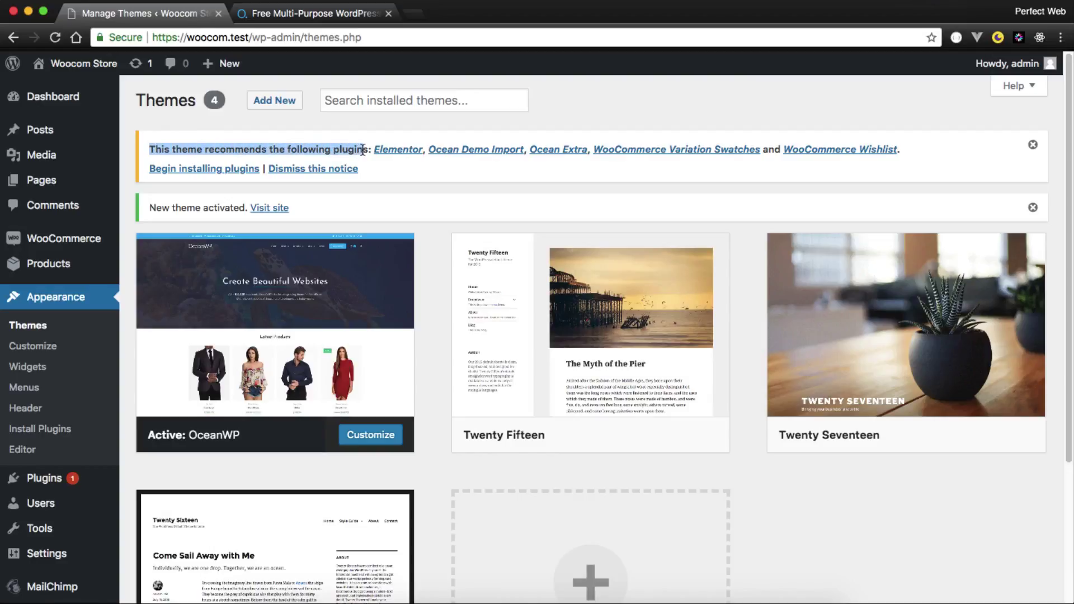
pyautogui.click(389, 190)
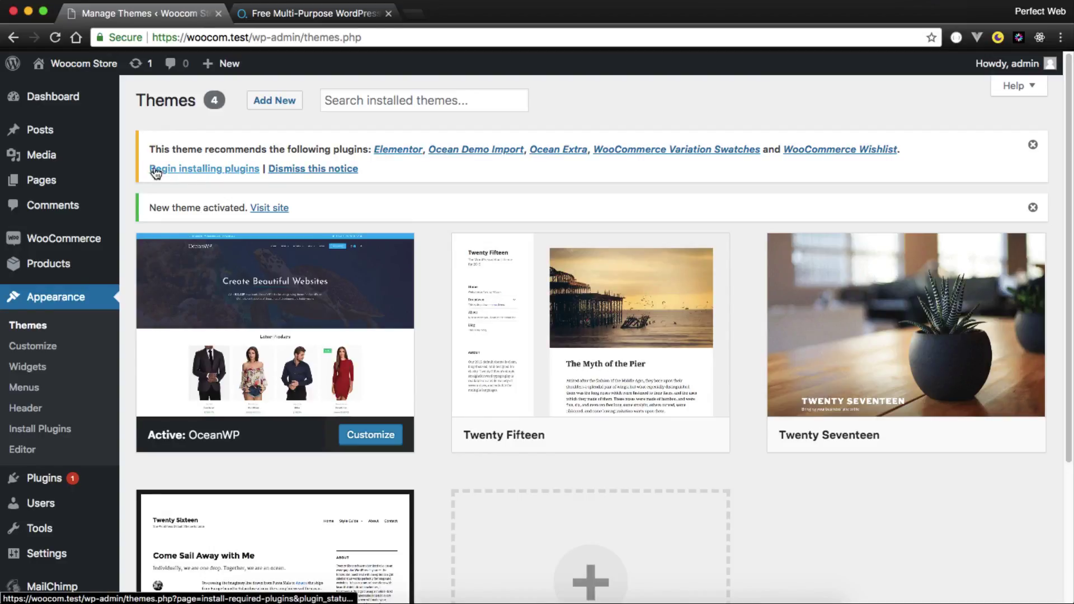
pyautogui.click(193, 171)
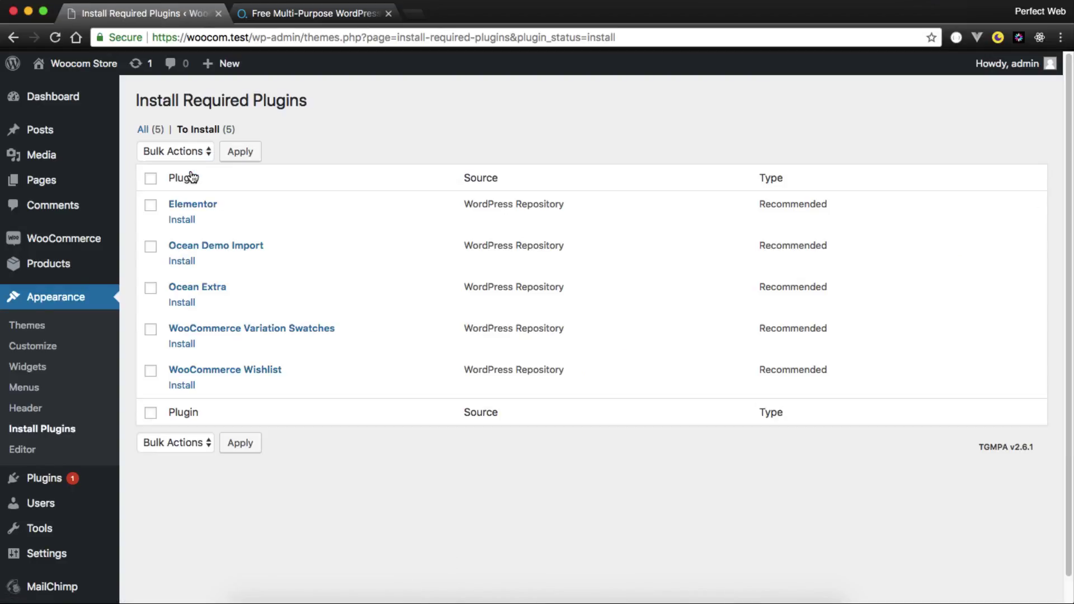
# Step: Bulk install Elementor, Ocean Demo Import, Ocean Extra, WooCommerce Variation Swatches and WooCommerce Wishlist, and review the installation report
pyautogui.click(150, 179)
pyautogui.click(166, 150)
pyautogui.click(166, 156)
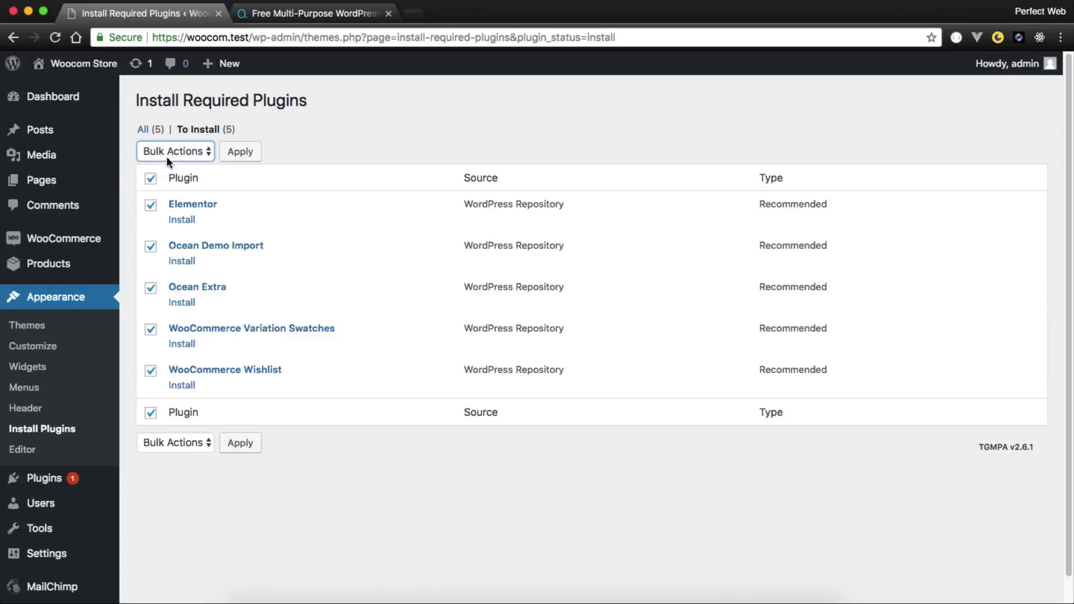
pyautogui.click(166, 156)
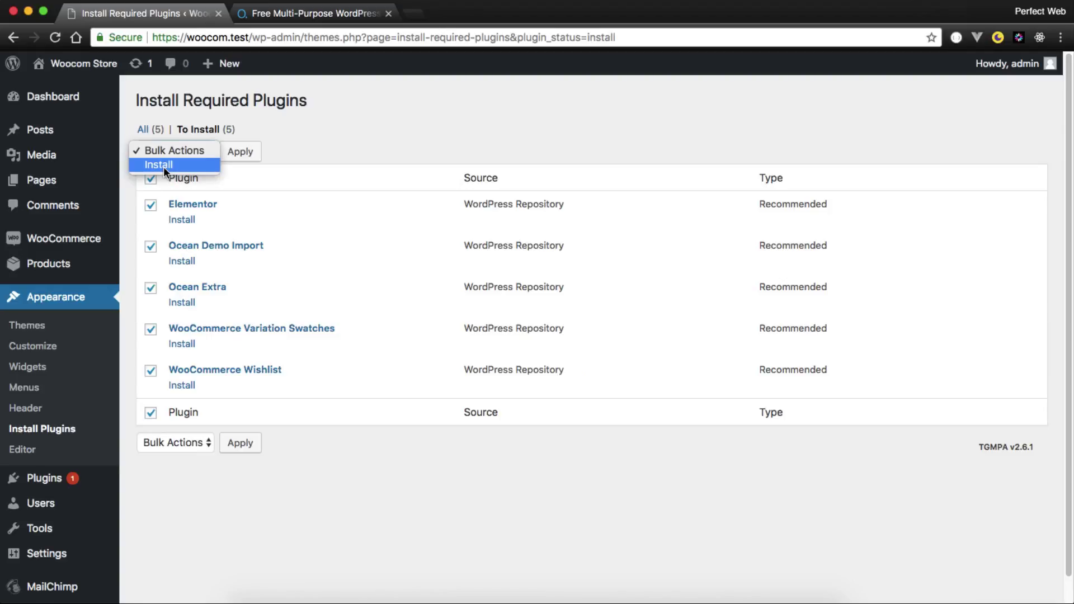
pyautogui.click(164, 166)
pyautogui.click(238, 156)
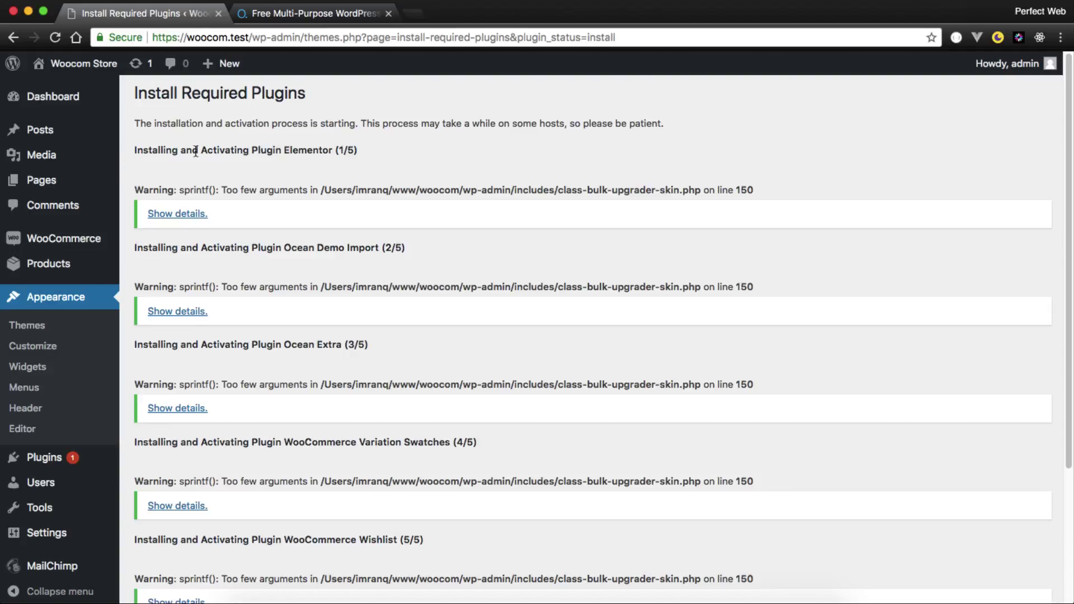
pyautogui.moveTo(196, 151); pyautogui.dragTo(402, 166)
pyautogui.scroll(-5, 402, 165)
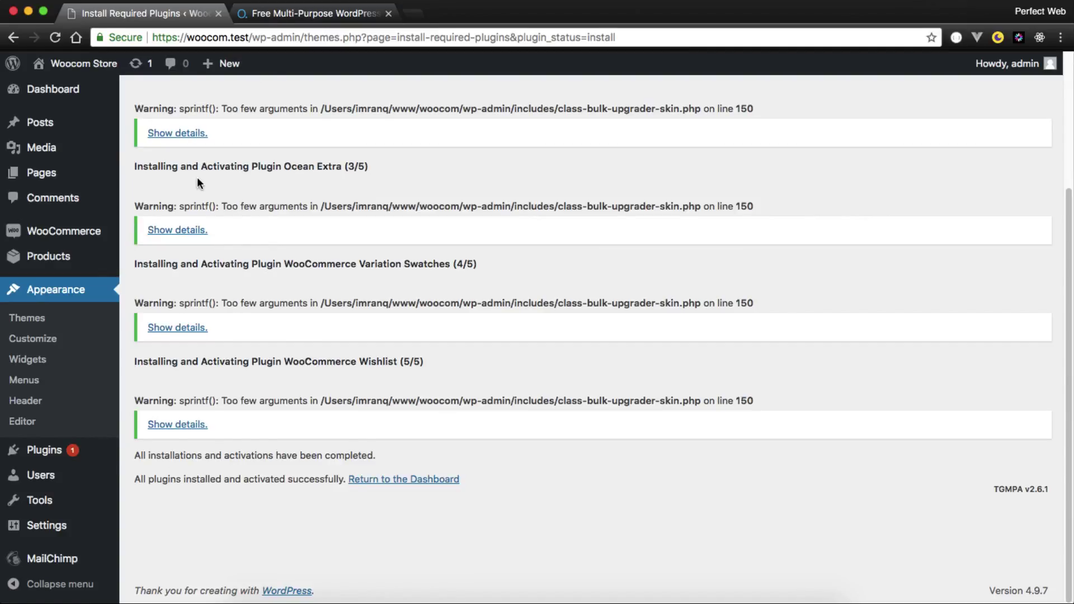
# Step: Review the plugin installation report and return to the WordPress dashboard
pyautogui.scroll(1, 196, 178)
pyautogui.scroll(1, 220, 190)
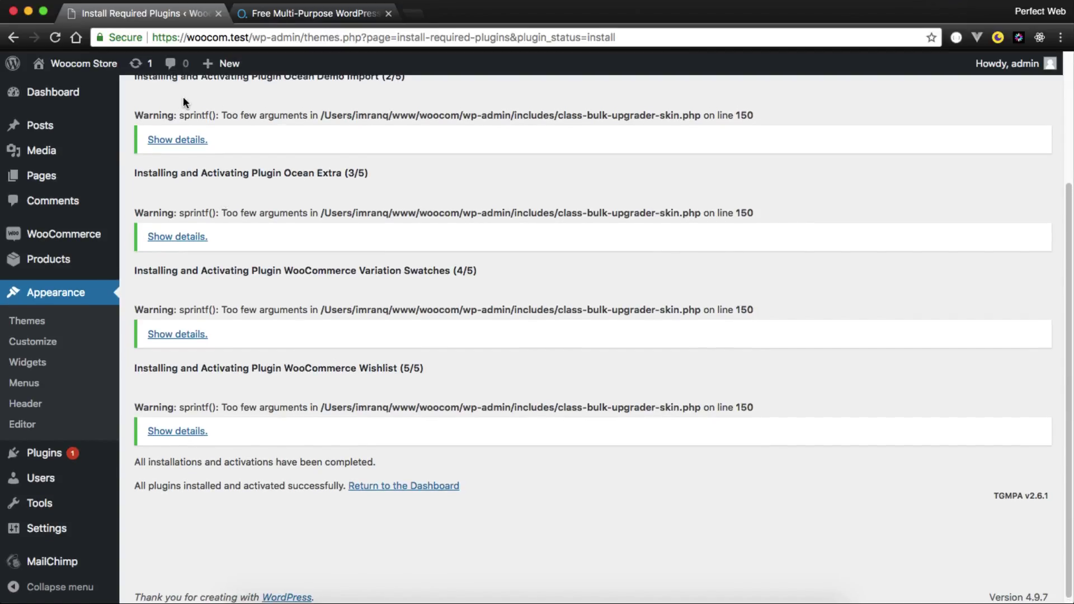
pyautogui.moveTo(178, 115); pyautogui.dragTo(215, 115)
pyautogui.click(420, 485)
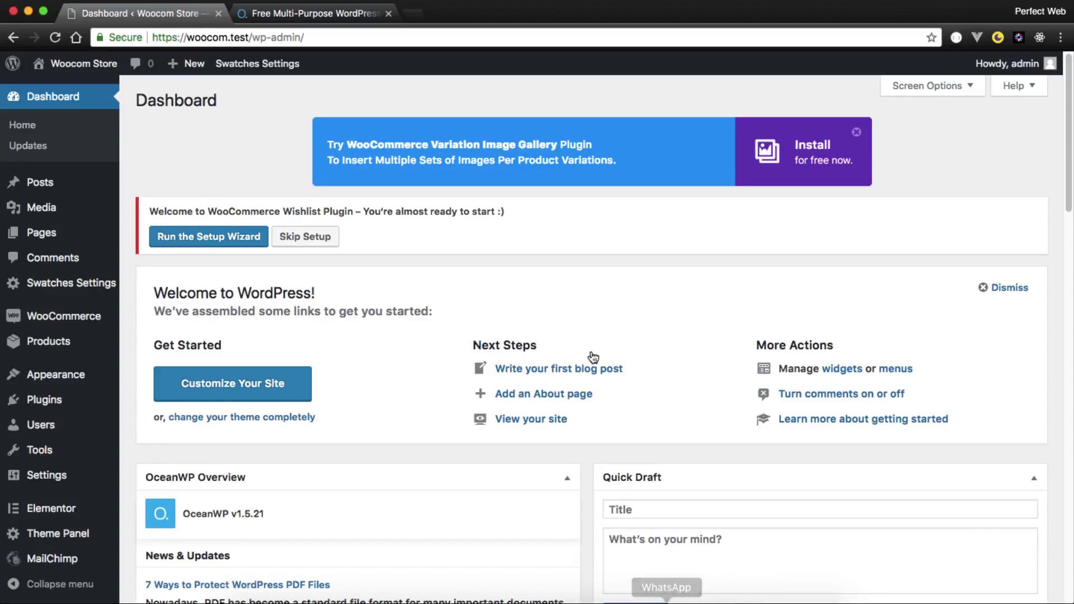
# Step: Start the WooCommerce Wishlist setup wizard and accept the default page setup, with the My Wishlist page created automatically
pyautogui.doubleClick(331, 212)
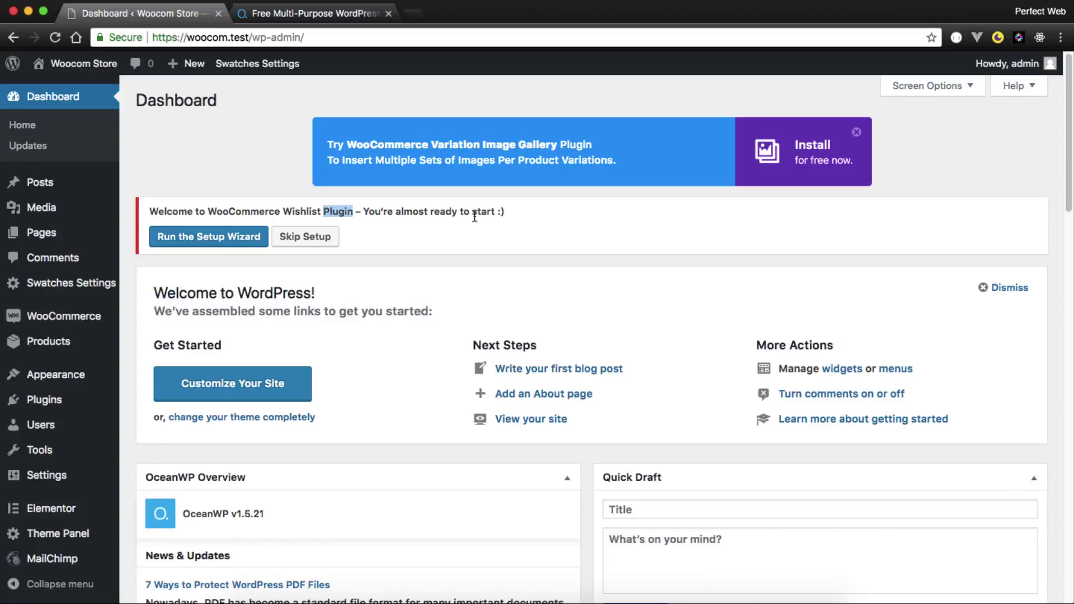
pyautogui.click(212, 245)
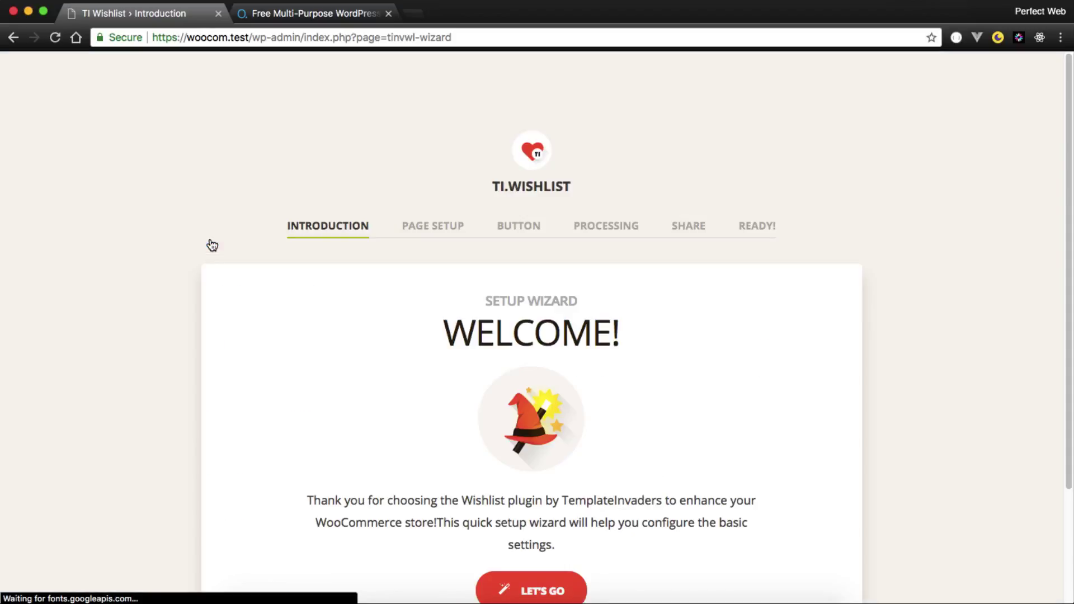
pyautogui.scroll(-3, 622, 370)
pyautogui.click(531, 447)
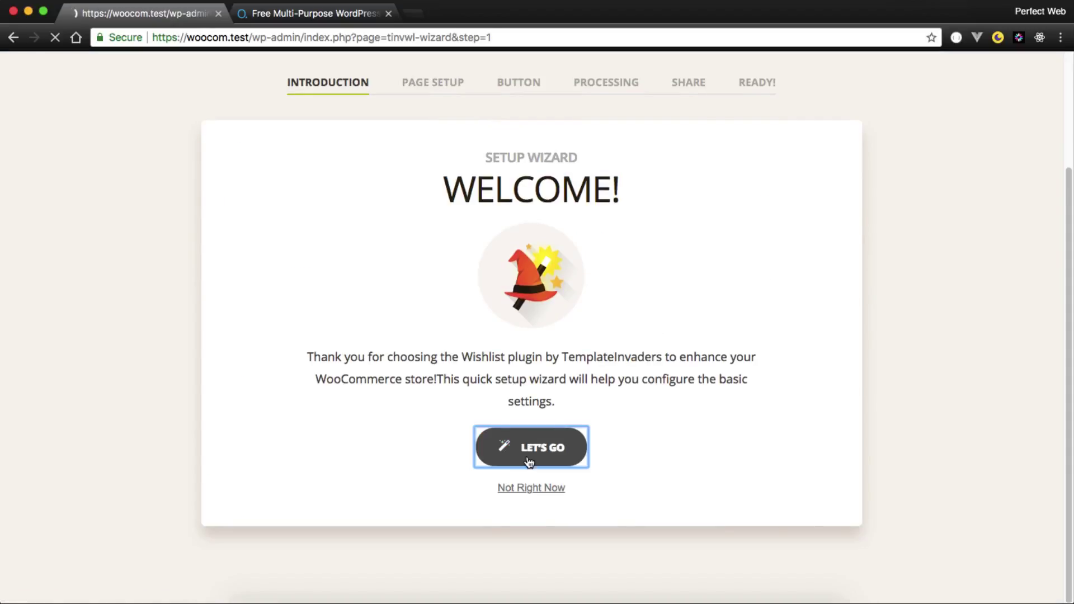
pyautogui.scroll(-5, 579, 444)
pyautogui.click(775, 404)
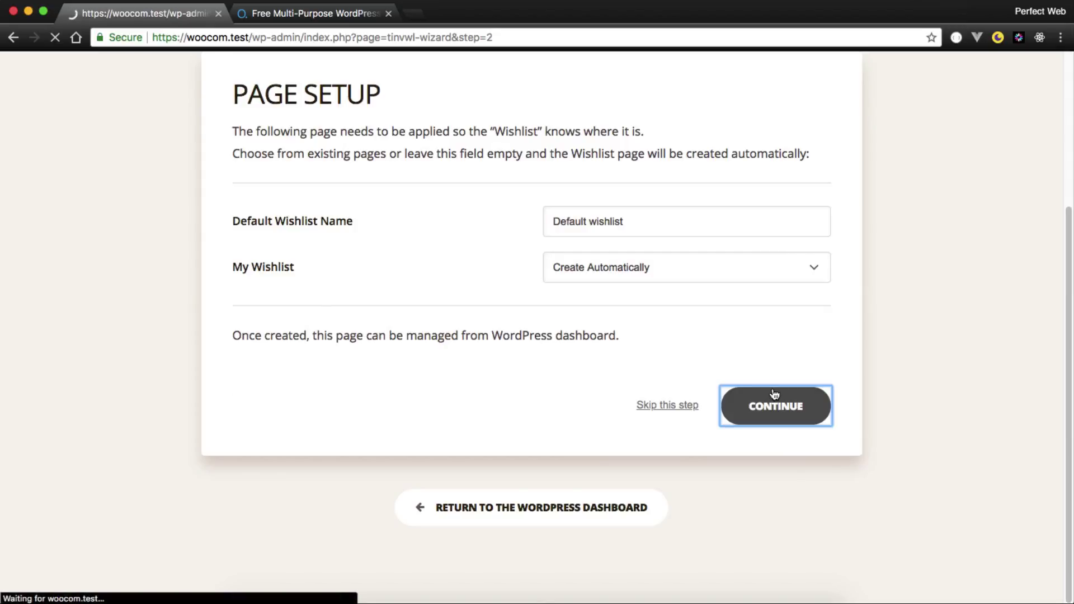
# Step: Complete the wishlist wizard by accepting the default button, processing and share settings
pyautogui.scroll(-4, 821, 467)
pyautogui.click(778, 559)
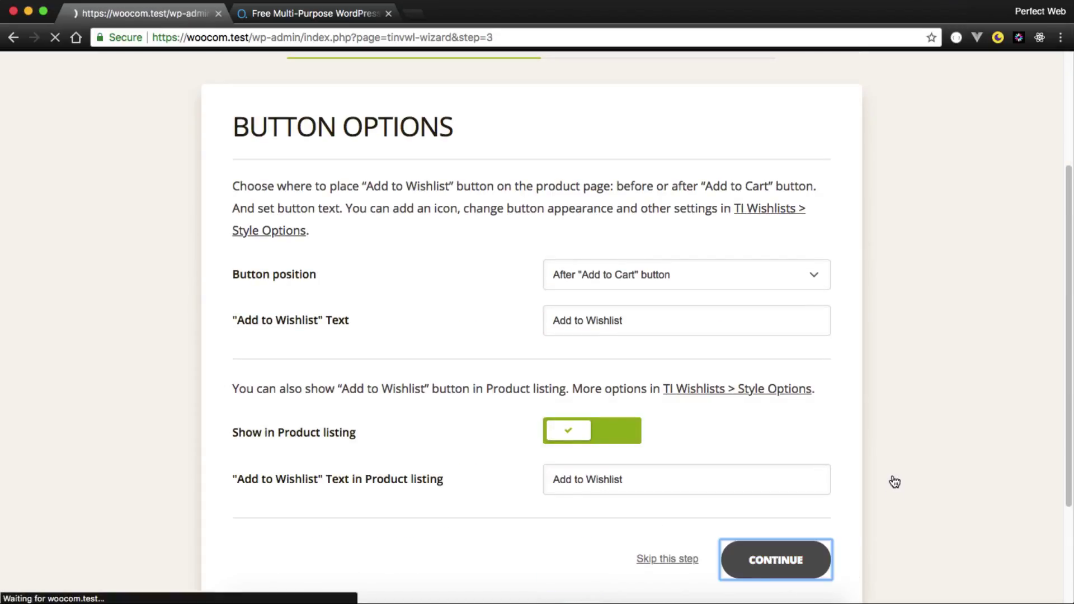
pyautogui.click(783, 508)
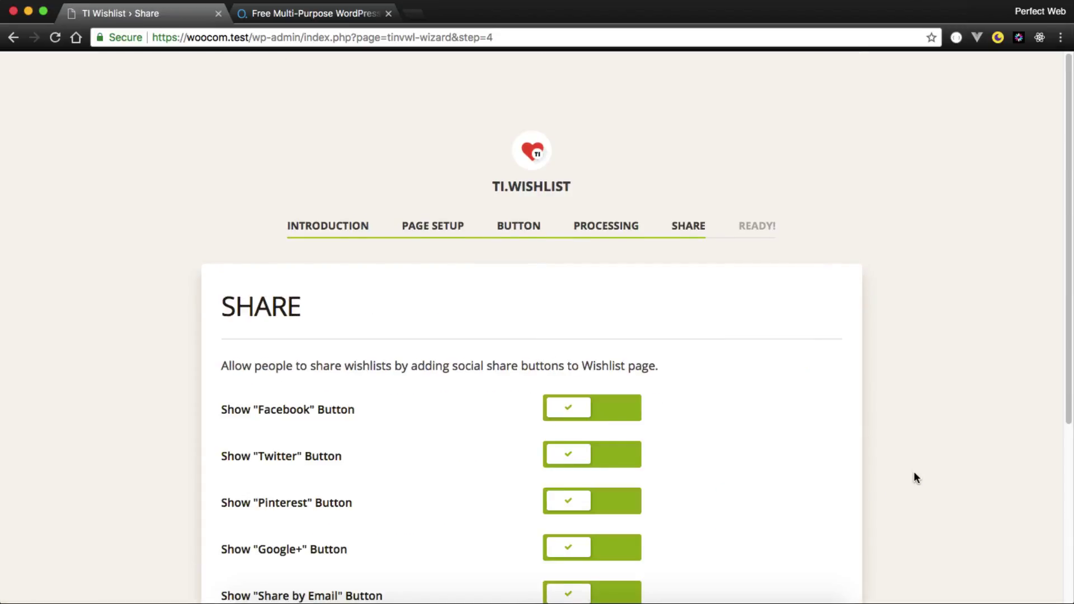
pyautogui.scroll(-6, 914, 471)
pyautogui.click(794, 400)
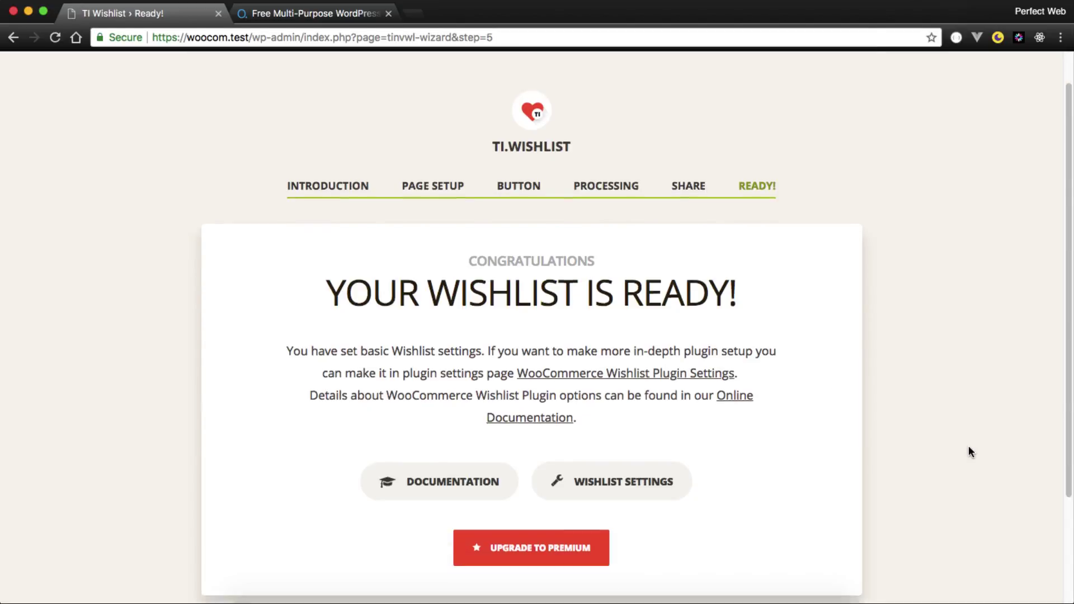
# Step: Return to the WordPress dashboard and dismiss the WooCommerce Variation Image Gallery promotion
pyautogui.scroll(-3, 968, 445)
pyautogui.click(582, 526)
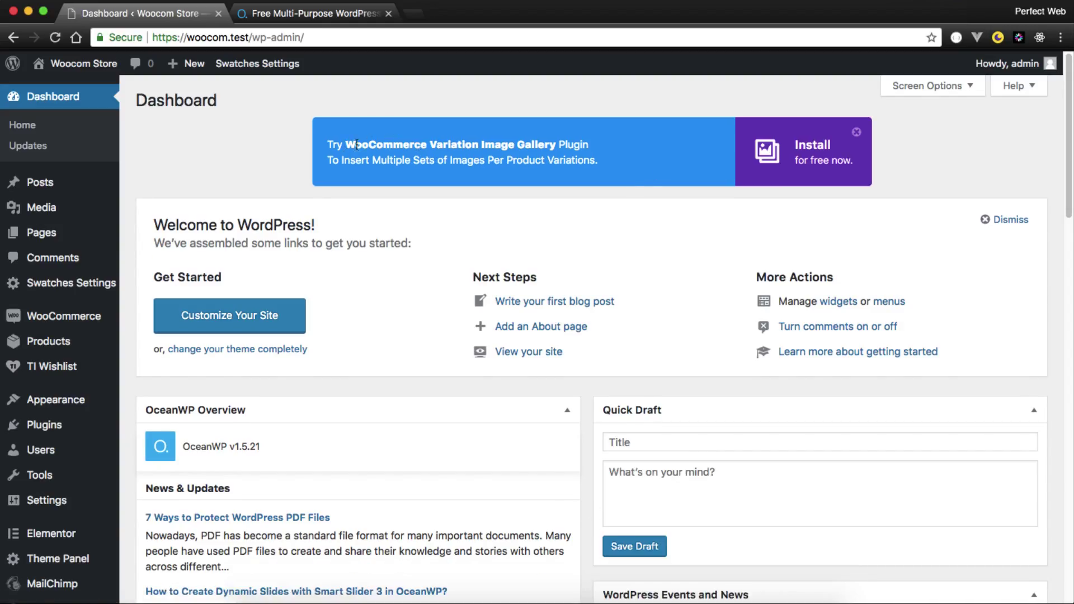
pyautogui.moveTo(345, 144); pyautogui.dragTo(557, 148)
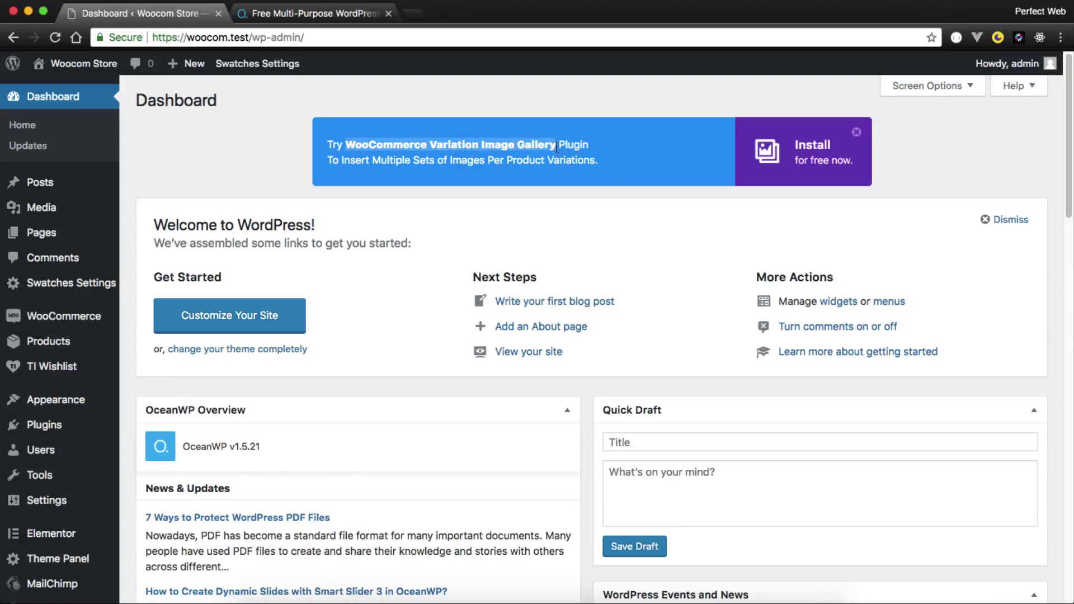
pyautogui.click(856, 132)
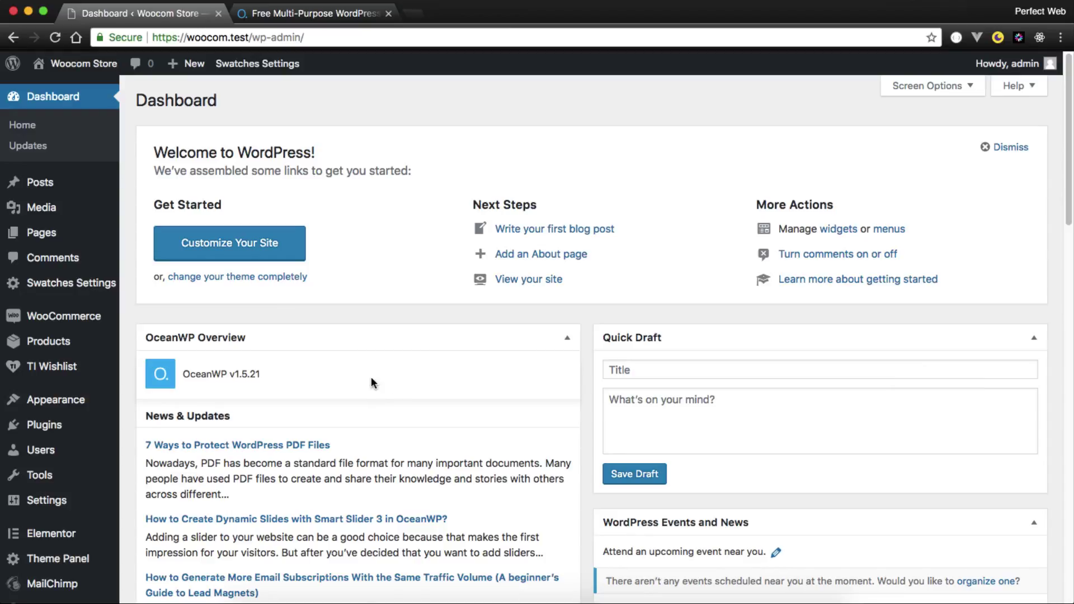
# Step: Open the WooCommerce extensions page and look through the featured extensions, including the official WooCommerce theme offer
pyautogui.moveTo(59, 323)
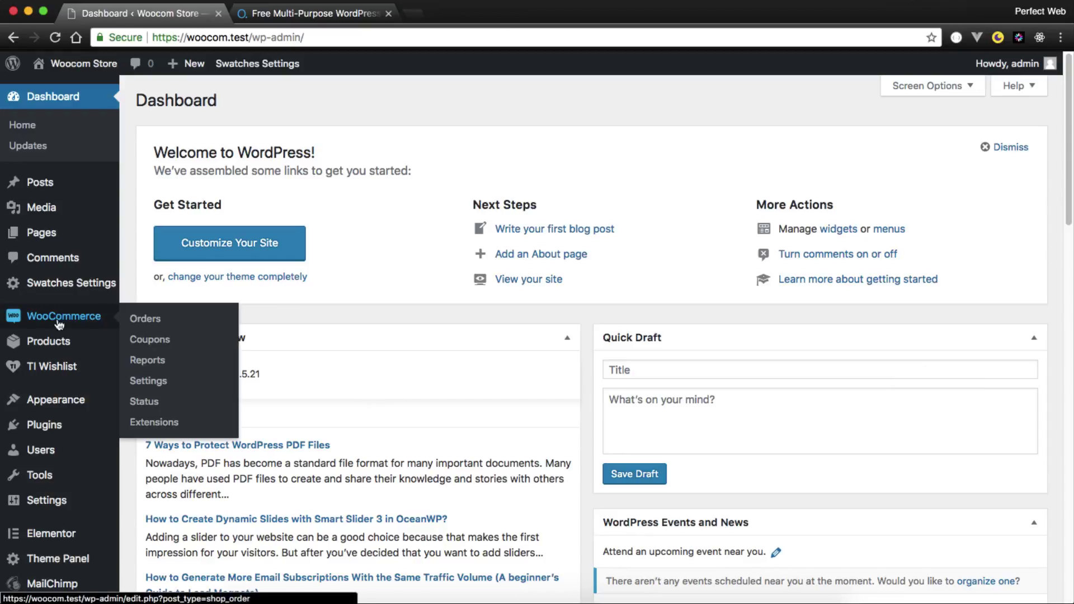
pyautogui.click(139, 425)
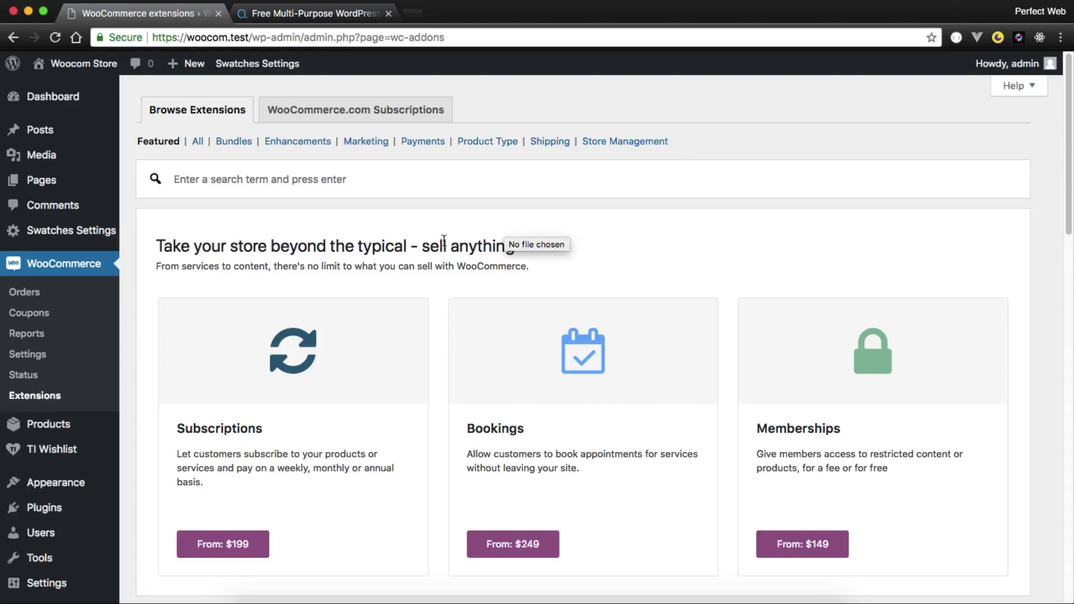
pyautogui.scroll(-8, 442, 243)
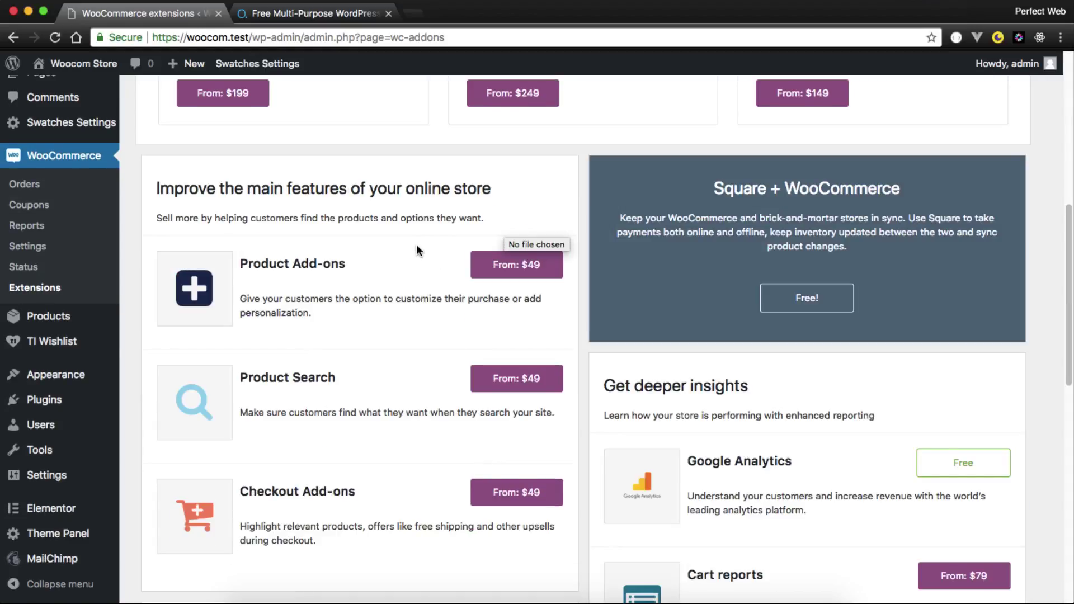
pyautogui.scroll(1, 417, 249)
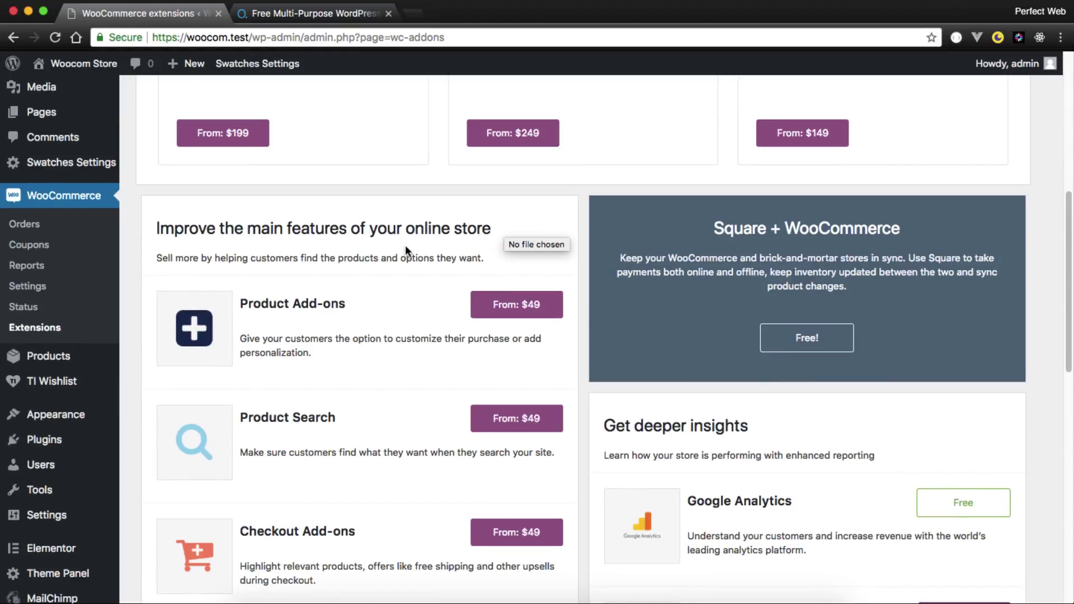
pyautogui.scroll(-7, 406, 250)
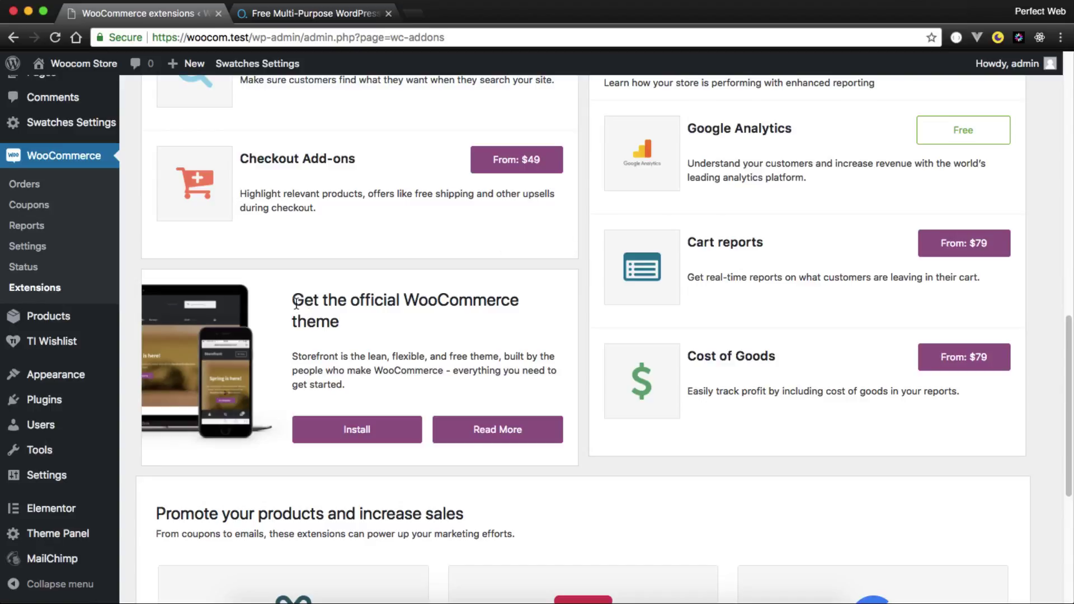
pyautogui.moveTo(292, 305); pyautogui.dragTo(374, 318)
pyautogui.scroll(-3, 394, 283)
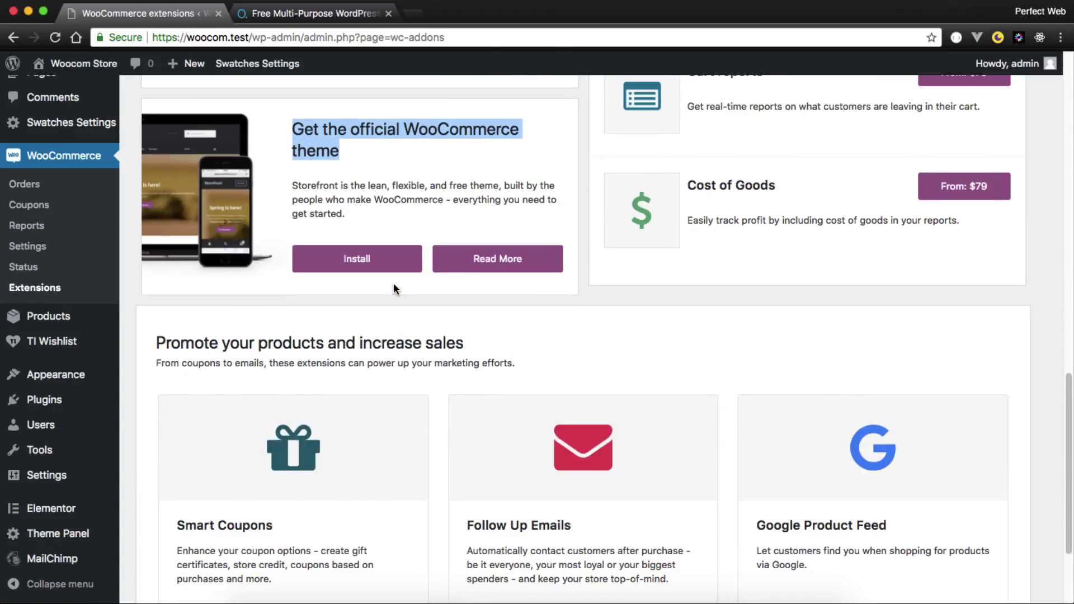
pyautogui.scroll(-4, 393, 284)
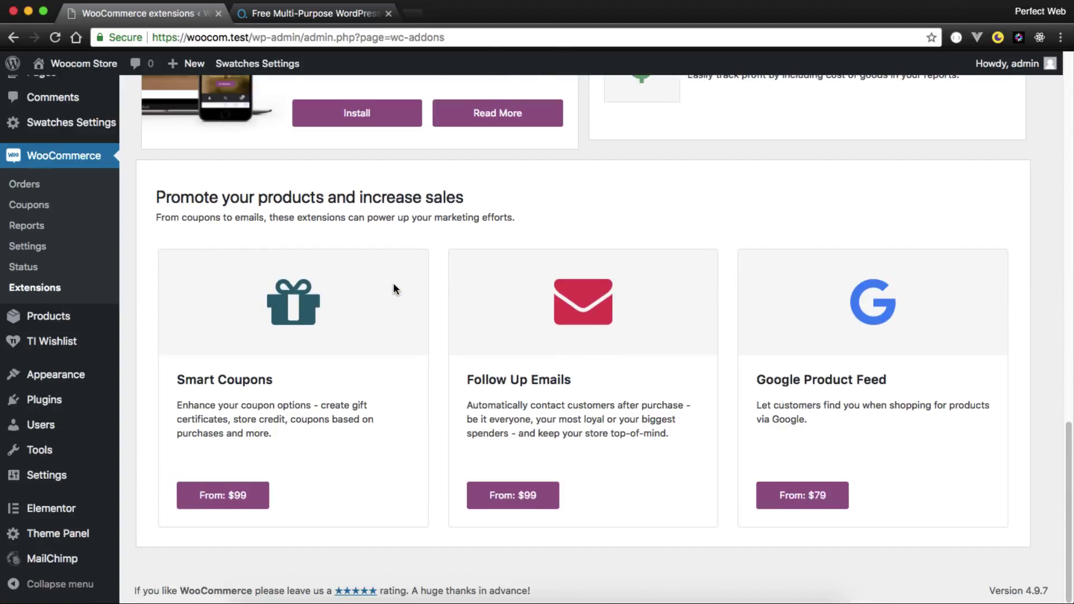
pyautogui.scroll(8, 394, 285)
pyautogui.scroll(2, 393, 286)
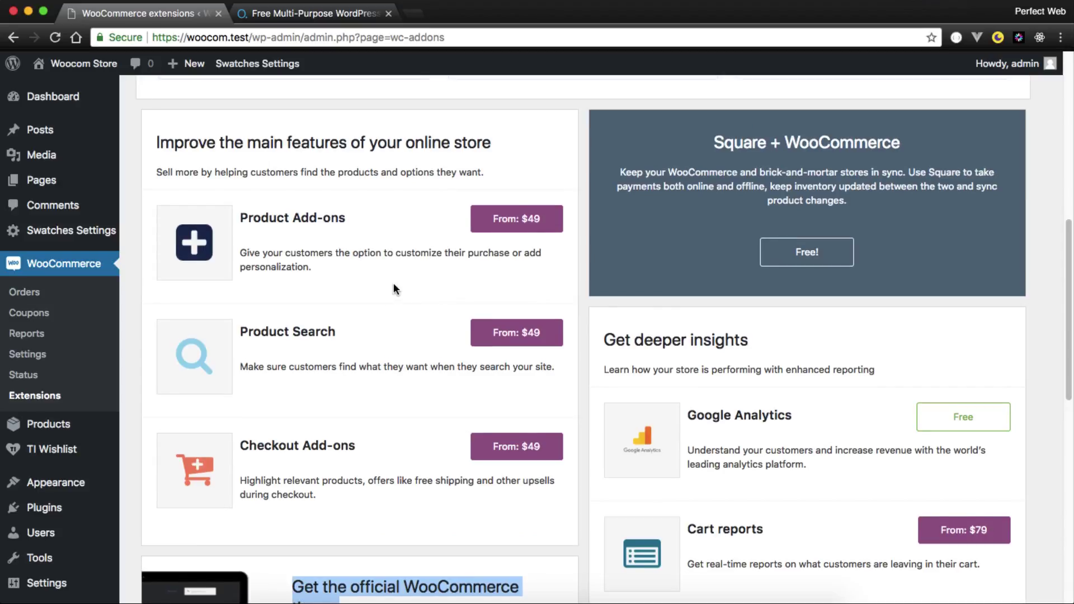
pyautogui.scroll(1, 393, 289)
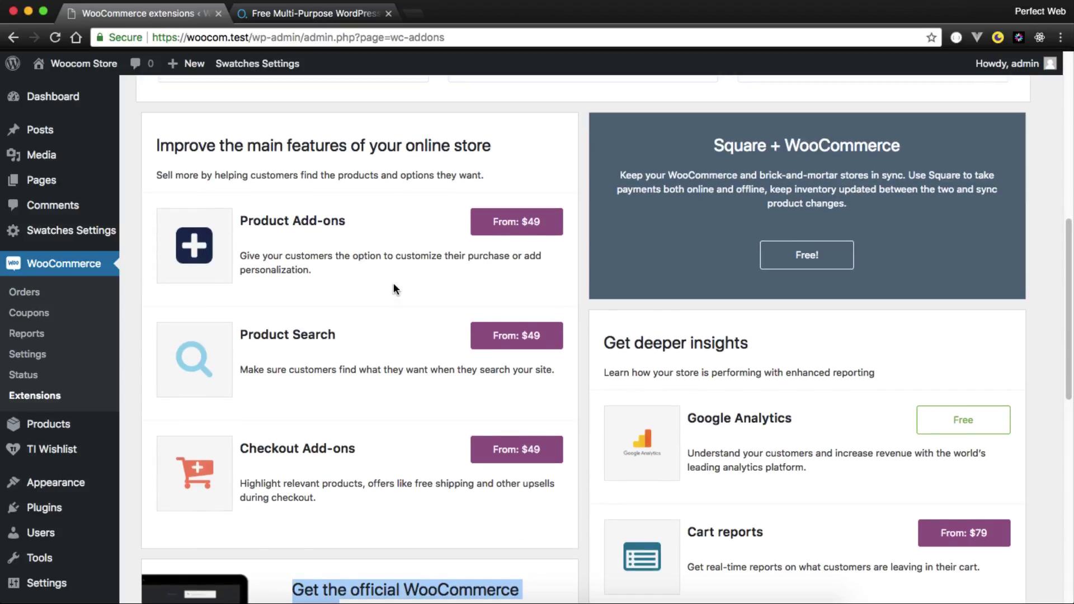
pyautogui.scroll(4, 393, 289)
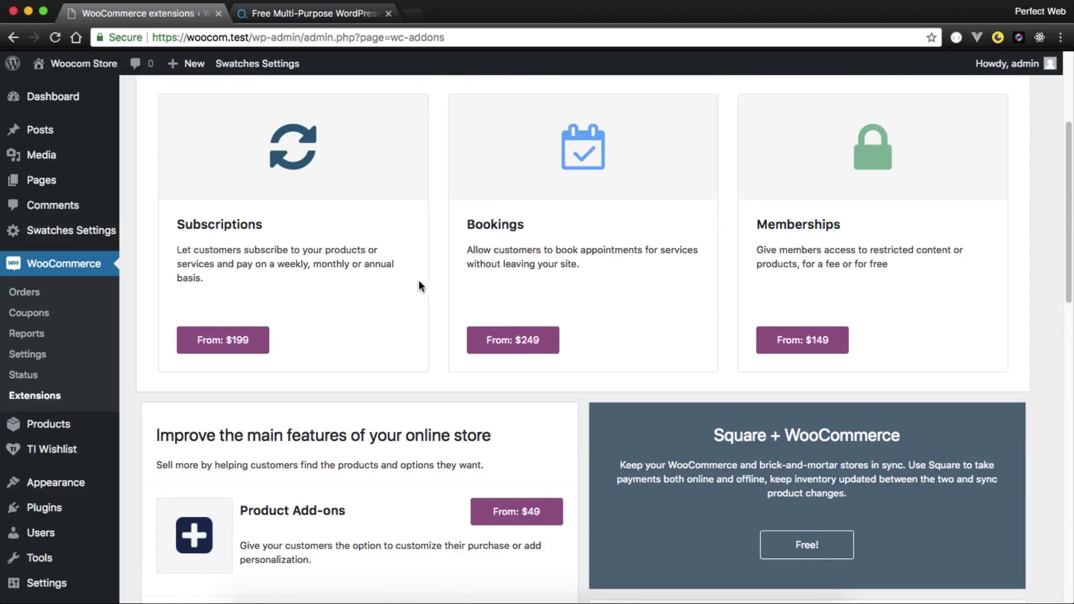
pyautogui.scroll(3, 419, 286)
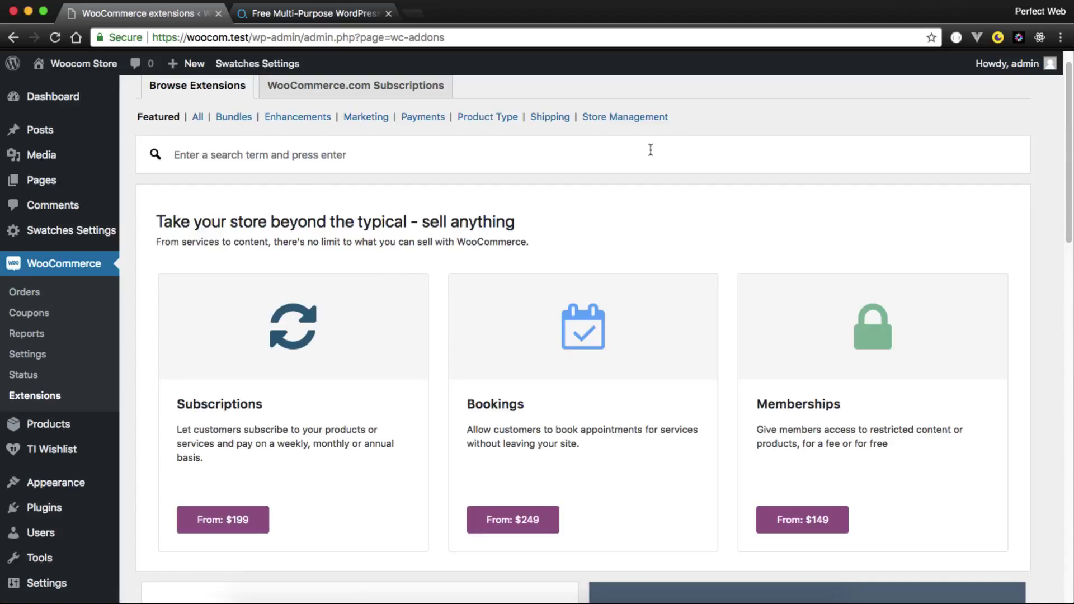
# Step: Show all WooCommerce extensions and look through the start of the list
pyautogui.click(199, 117)
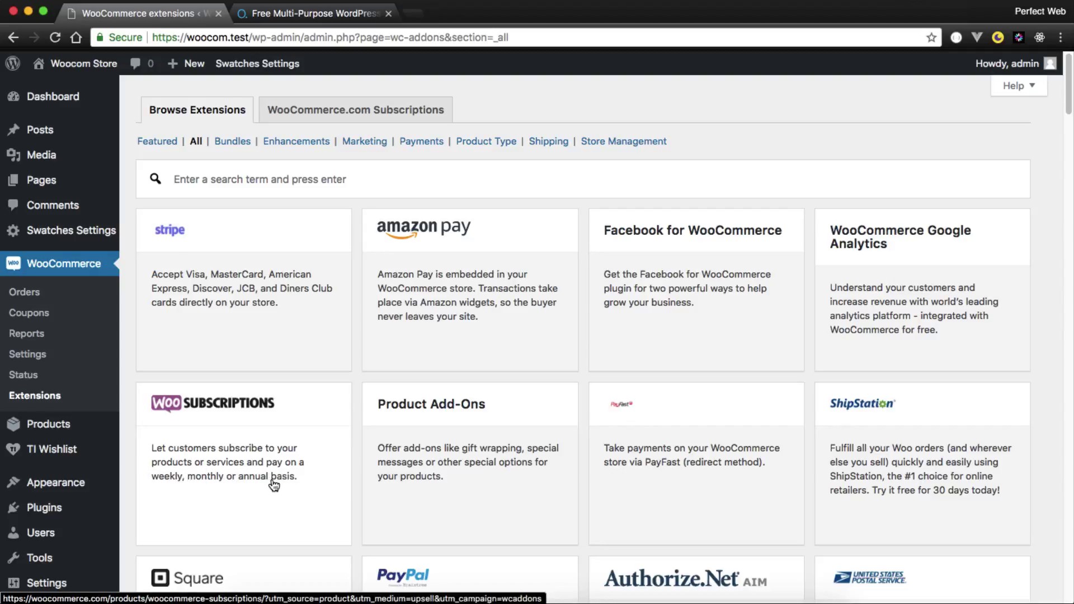
pyautogui.scroll(-6, 274, 484)
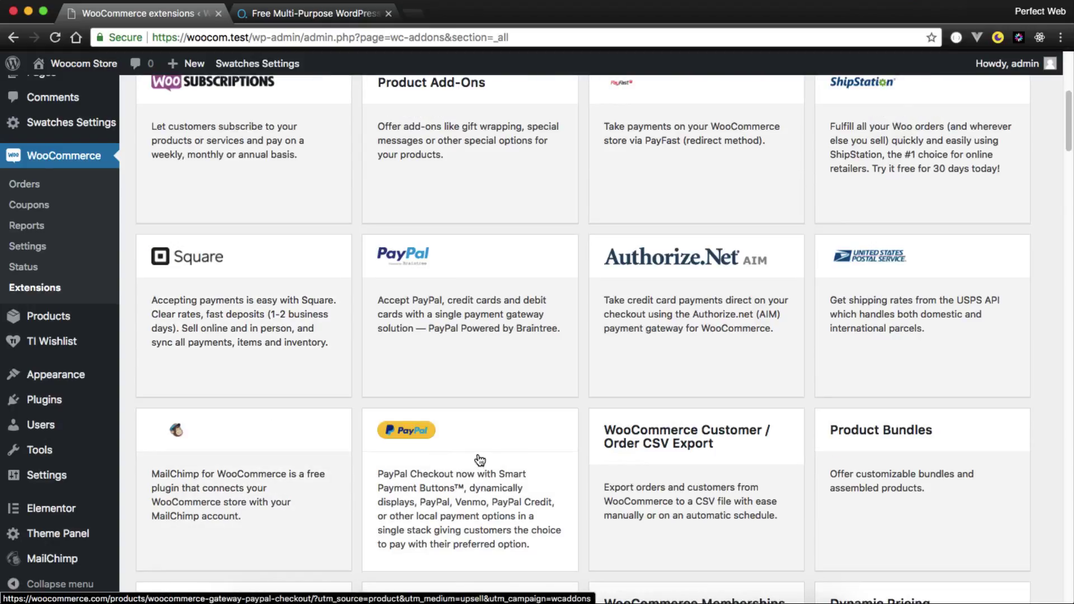
pyautogui.scroll(1, 478, 460)
pyautogui.scroll(5, 479, 459)
# Step: Browse the payment gateway extensions and view the Marketing category of extensions
pyautogui.click(419, 142)
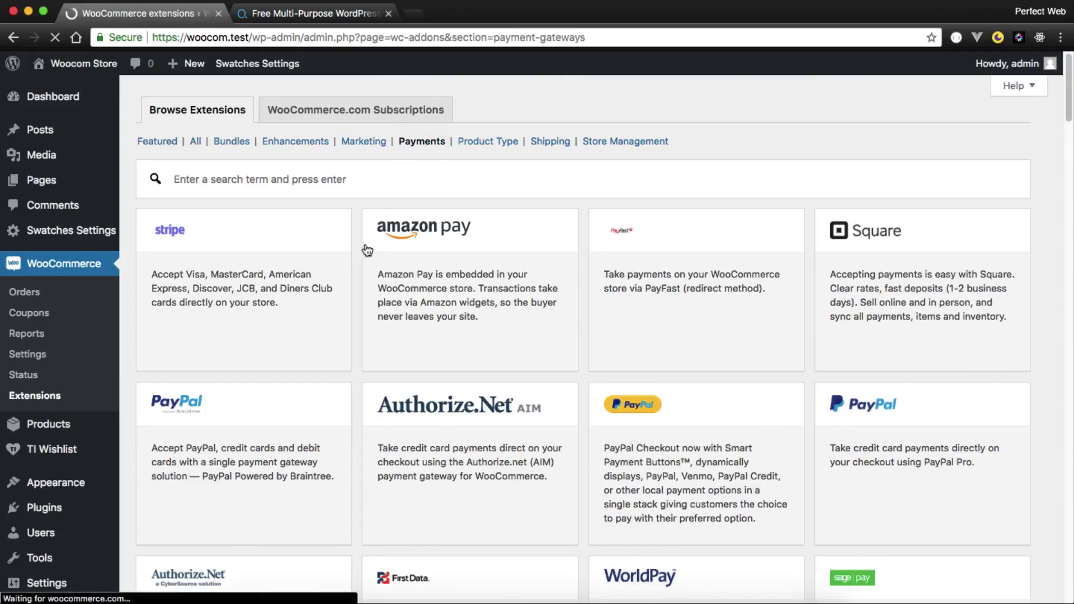
pyautogui.scroll(-7, 357, 250)
pyautogui.scroll(-6, 357, 255)
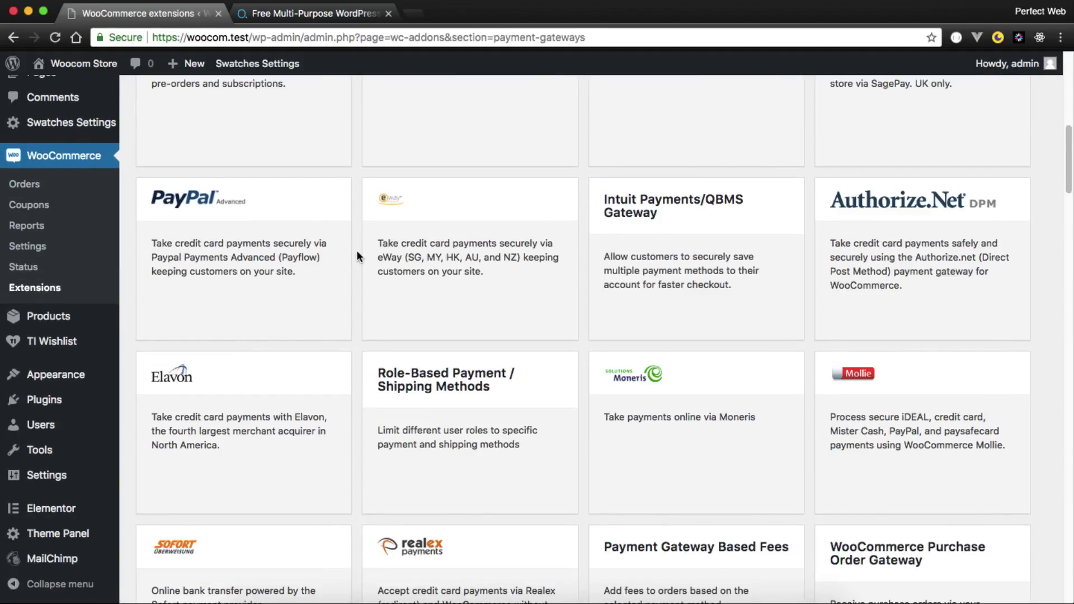
pyautogui.scroll(-10, 358, 254)
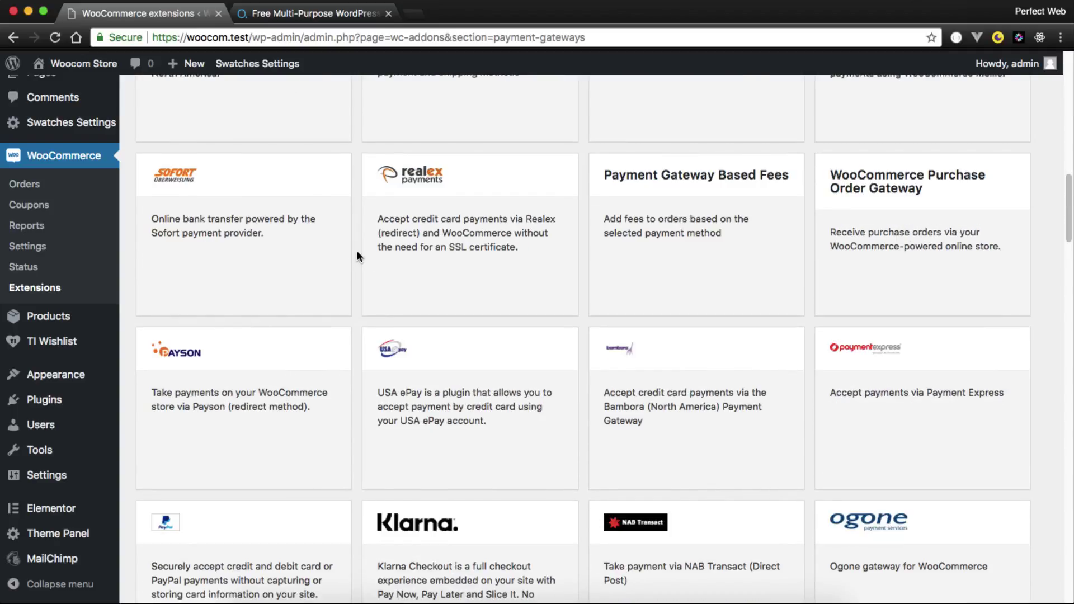
pyautogui.scroll(-3, 356, 256)
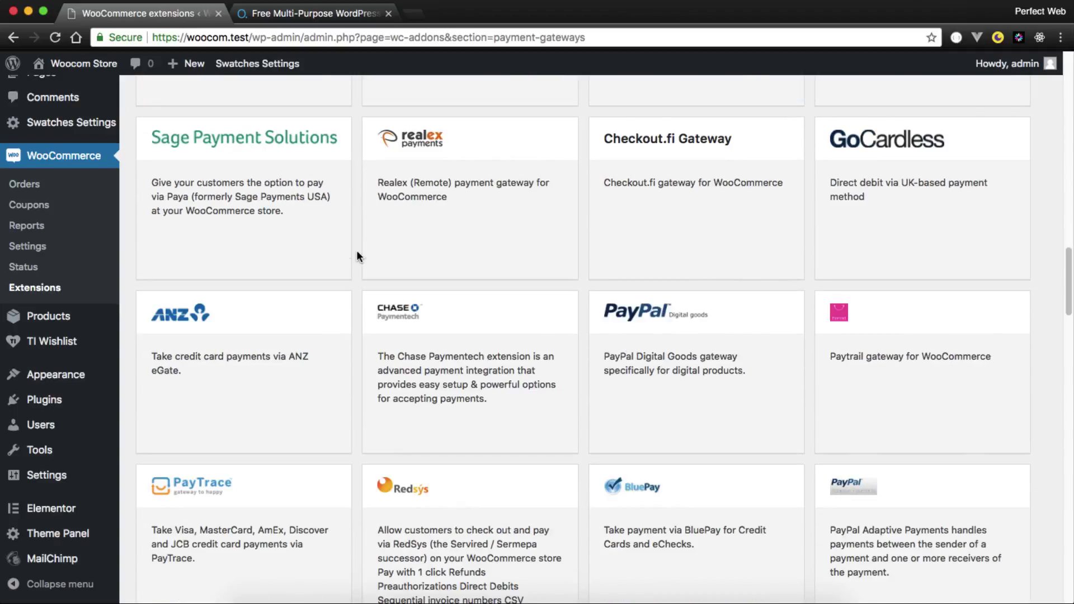
pyautogui.scroll(-3, 357, 256)
pyautogui.scroll(-4, 358, 255)
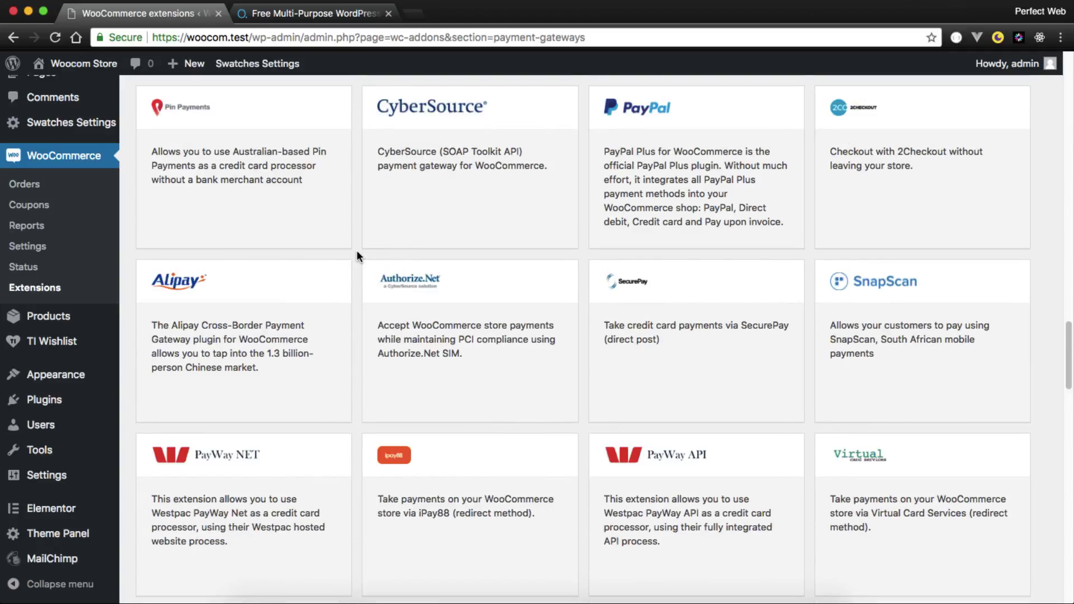
pyautogui.scroll(10, 357, 255)
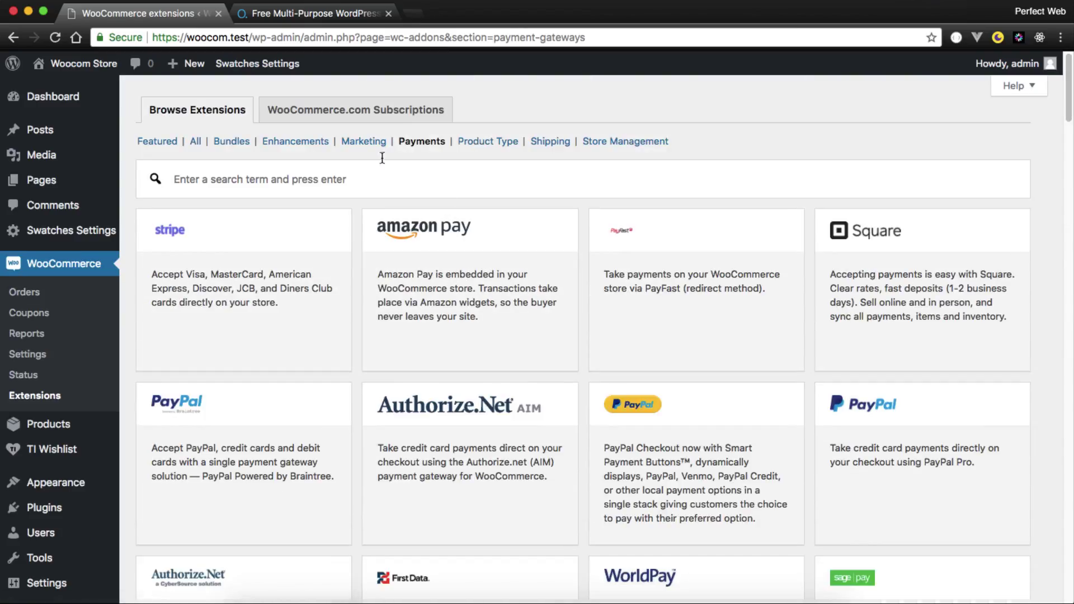
pyautogui.click(358, 143)
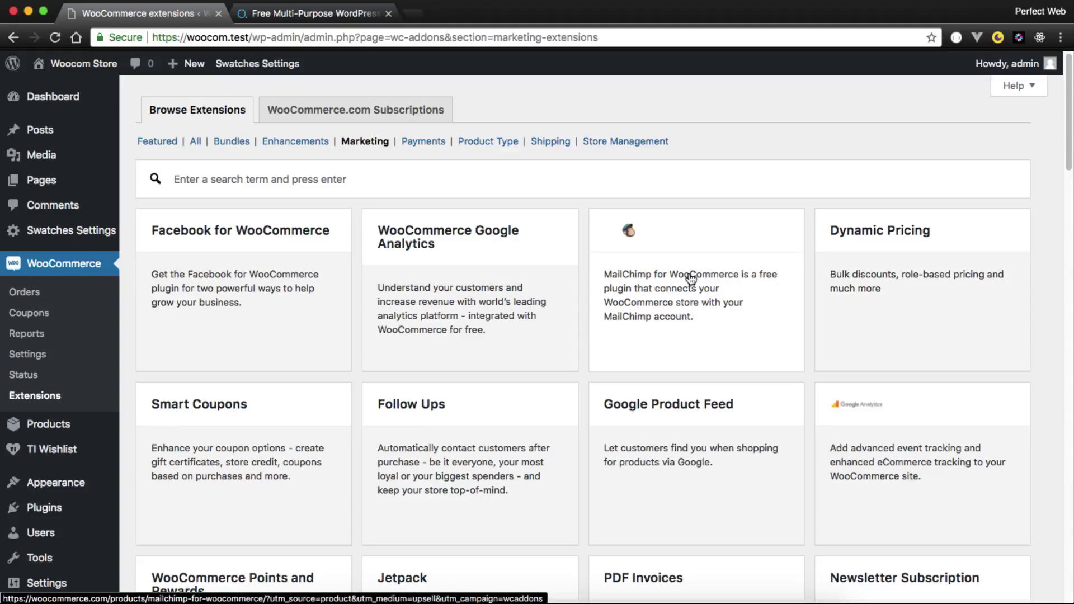
# Step: Open the WooCommerce system status and examine the log directory path in the WordPress environment section
pyautogui.click(19, 378)
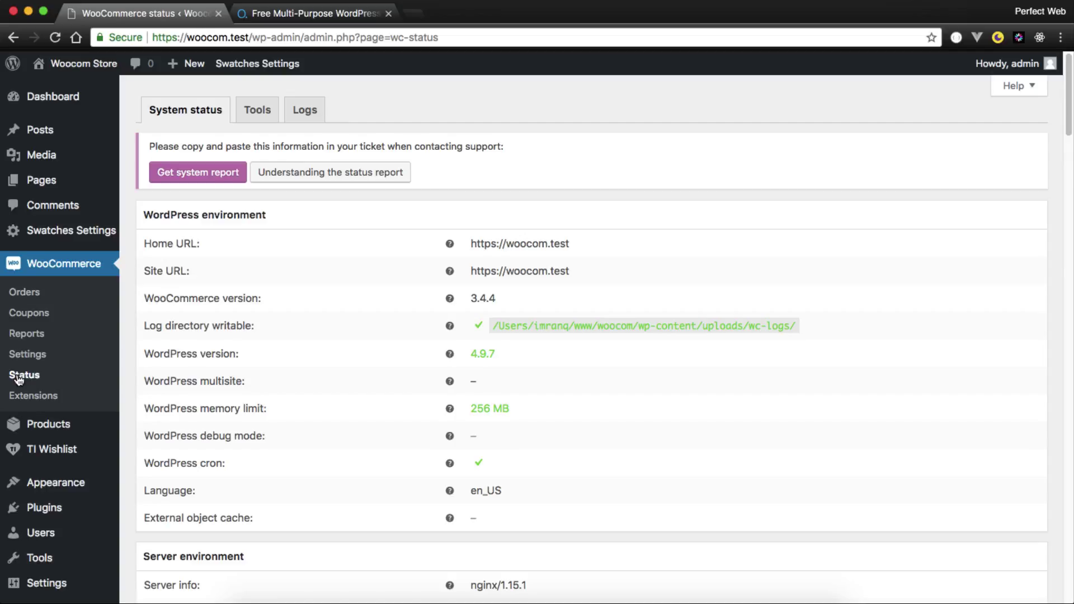
pyautogui.scroll(-1, 506, 335)
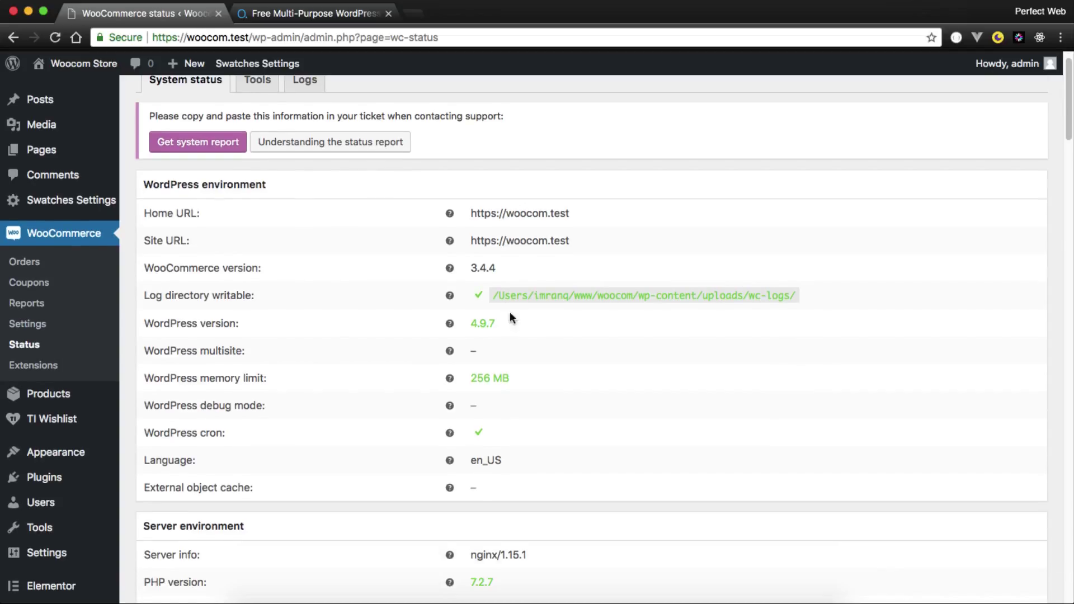
pyautogui.moveTo(484, 294); pyautogui.dragTo(800, 296)
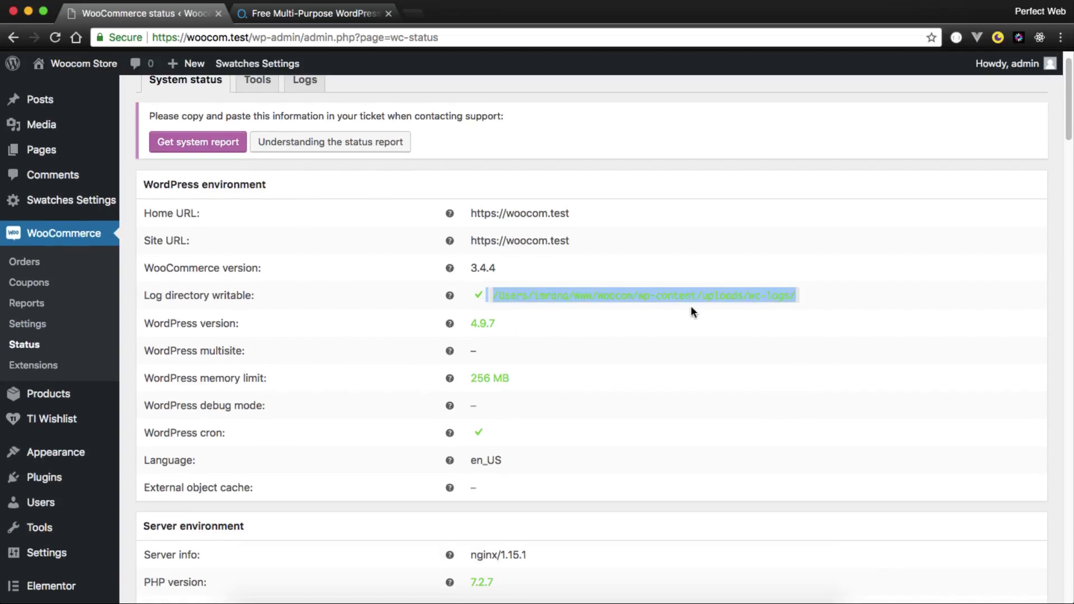
# Step: Review the WordPress version, server environment and database sections of the WooCommerce system status
pyautogui.moveTo(507, 320); pyautogui.dragTo(477, 324)
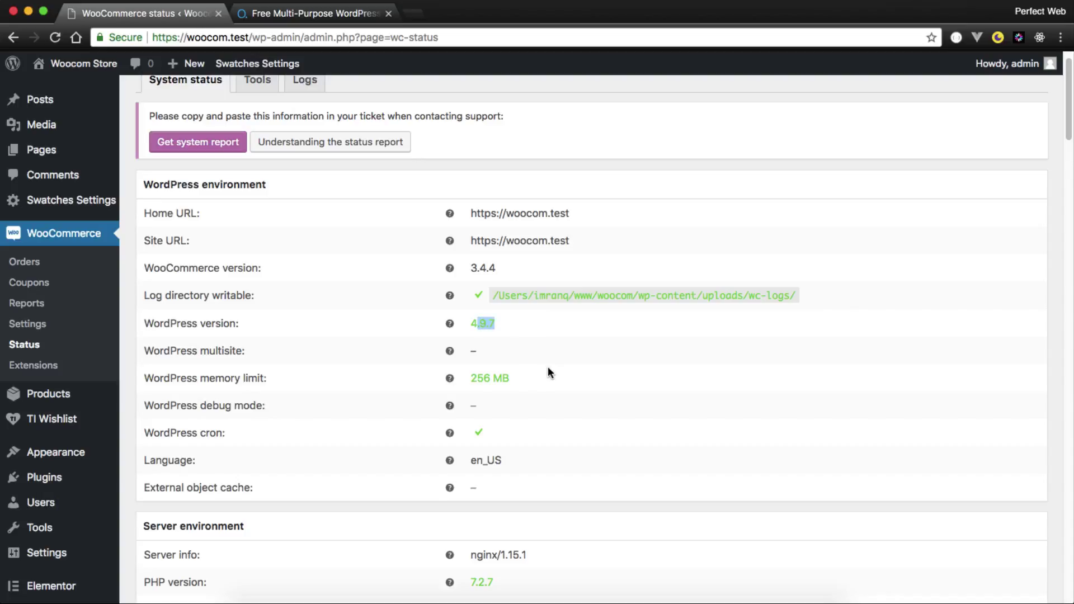
pyautogui.scroll(-20, 548, 367)
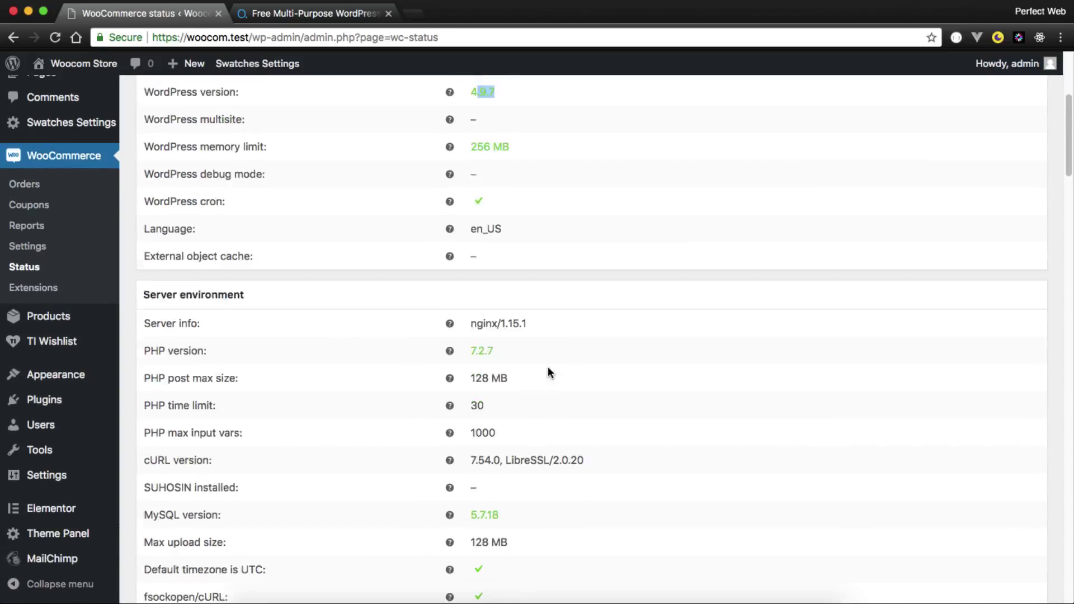
pyautogui.scroll(-8, 548, 366)
pyautogui.scroll(8, 548, 367)
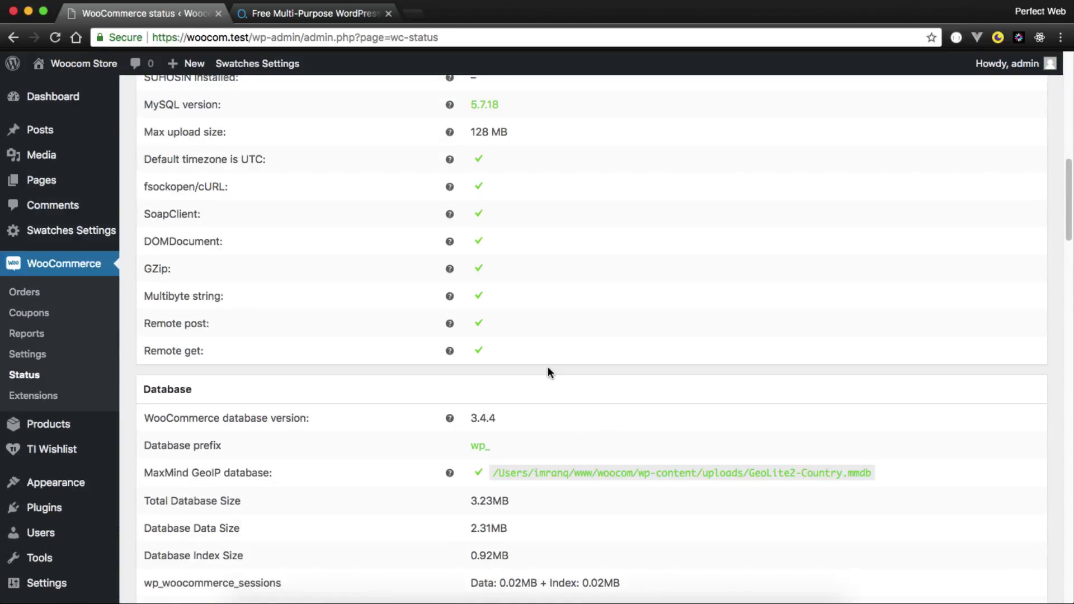
pyautogui.scroll(-2, 548, 367)
pyautogui.scroll(-14, 837, 322)
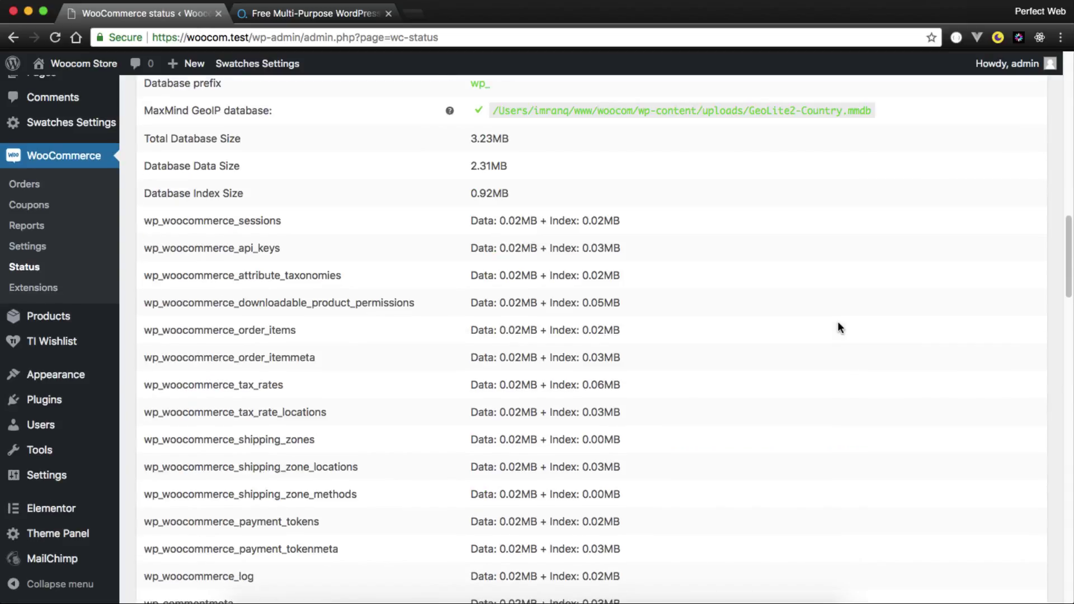
# Step: Examine the compatibility note for MailChimp for WooCommerce among the active plugins in the status report
pyautogui.scroll(-12, 837, 328)
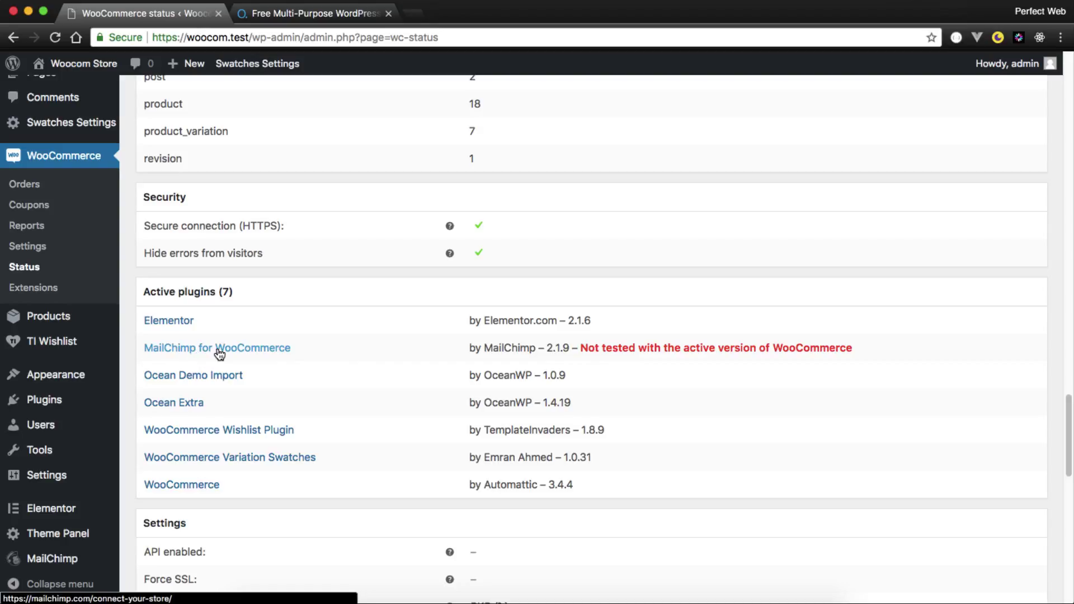
pyautogui.moveTo(469, 352); pyautogui.dragTo(850, 349)
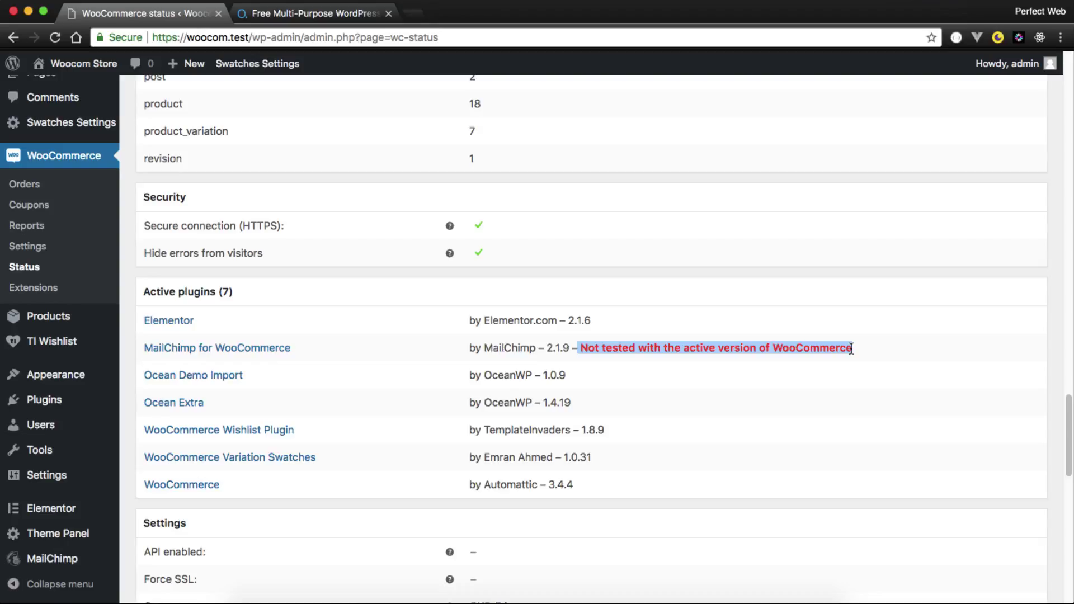
pyautogui.tripleClick(508, 348)
pyautogui.click(547, 348)
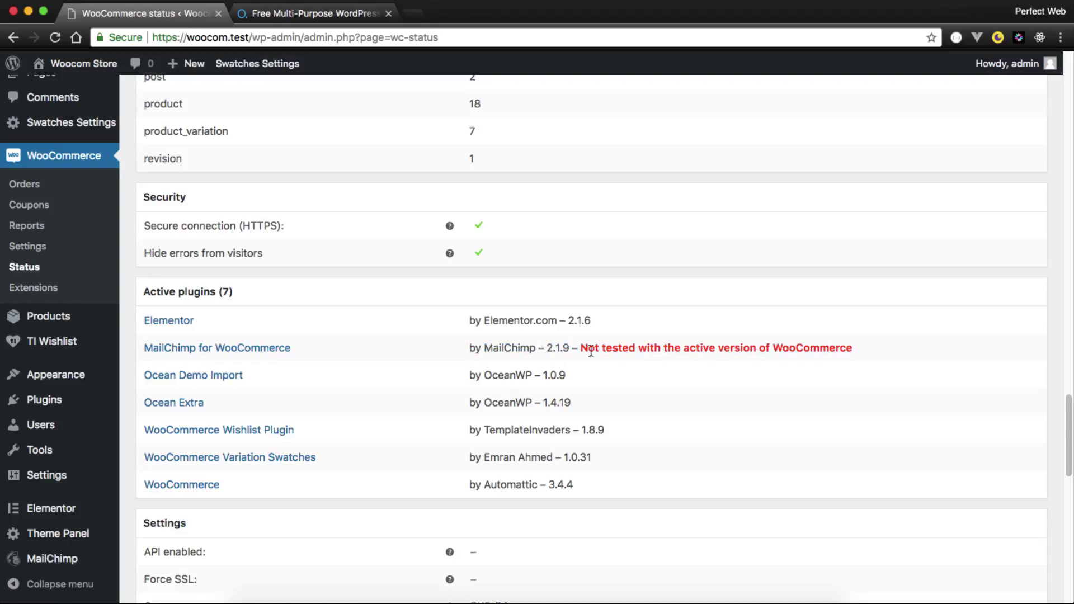
pyautogui.moveTo(581, 347); pyautogui.dragTo(859, 350)
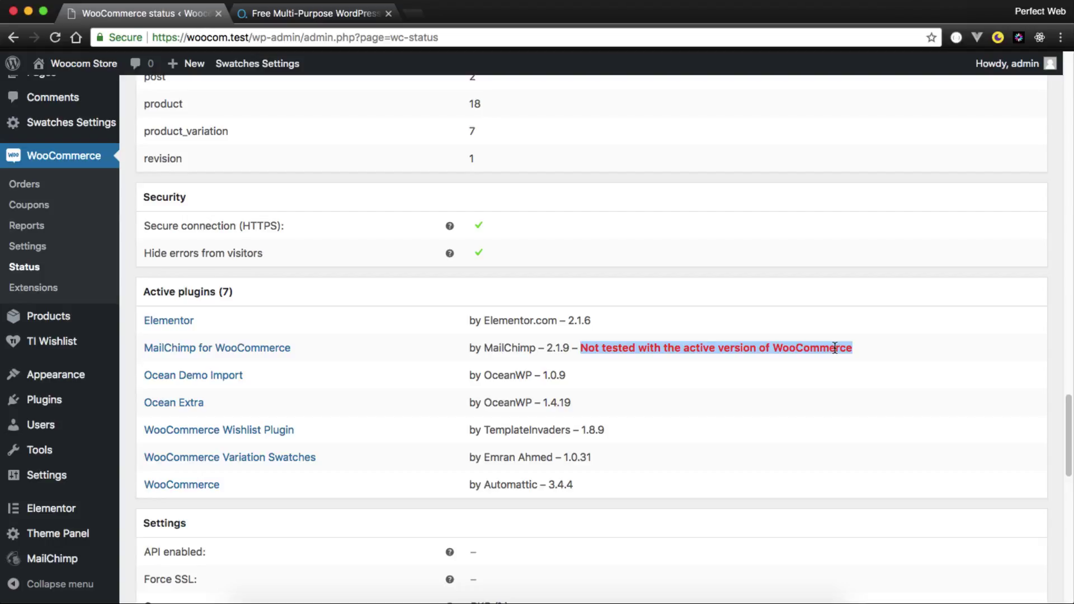
pyautogui.scroll(-2, 834, 348)
pyautogui.click(482, 342)
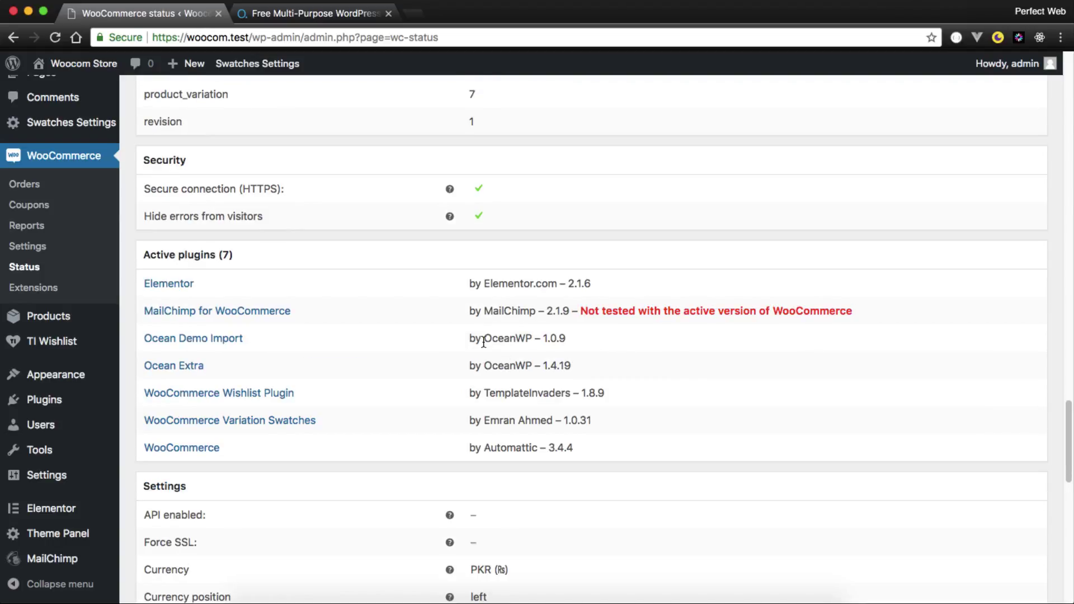
# Step: Check the terms and conditions entry in the WooCommerce pages section of the status report
pyautogui.scroll(-10, 590, 354)
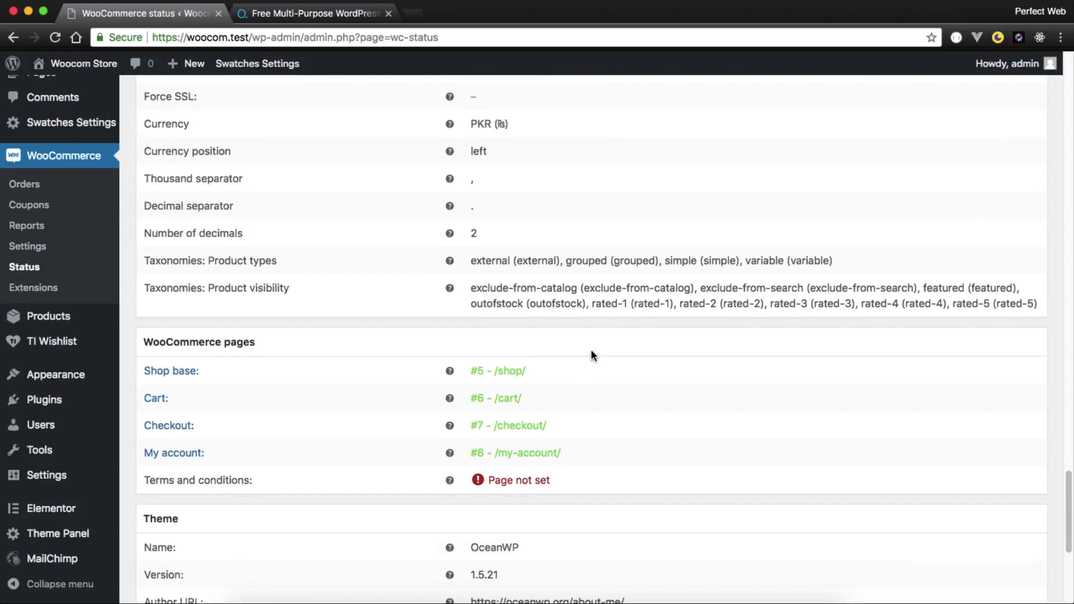
pyautogui.moveTo(150, 482); pyautogui.dragTo(225, 480)
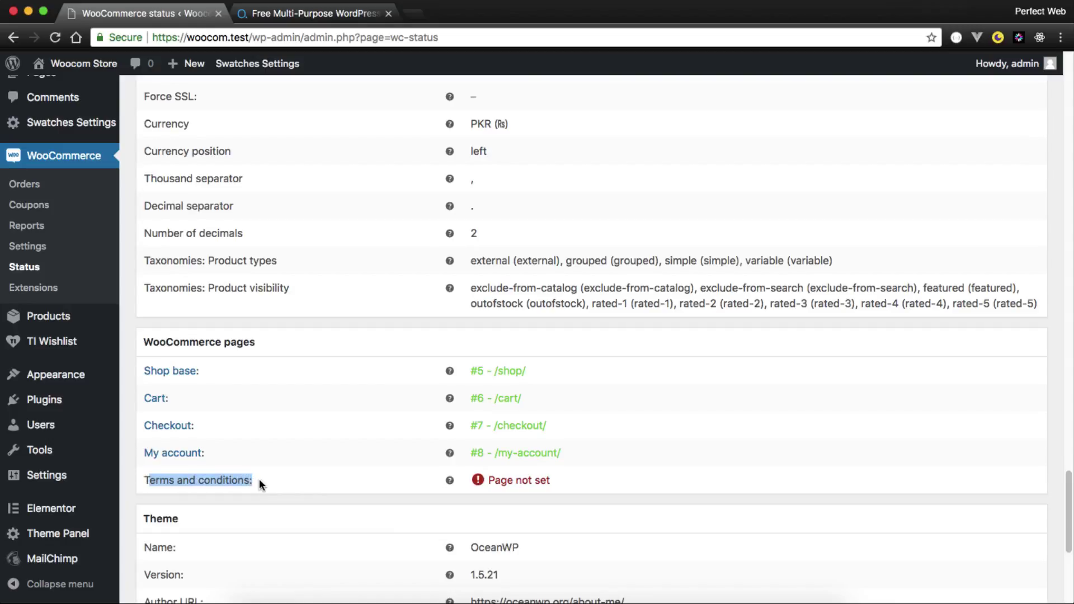
pyautogui.moveTo(490, 482); pyautogui.dragTo(559, 481)
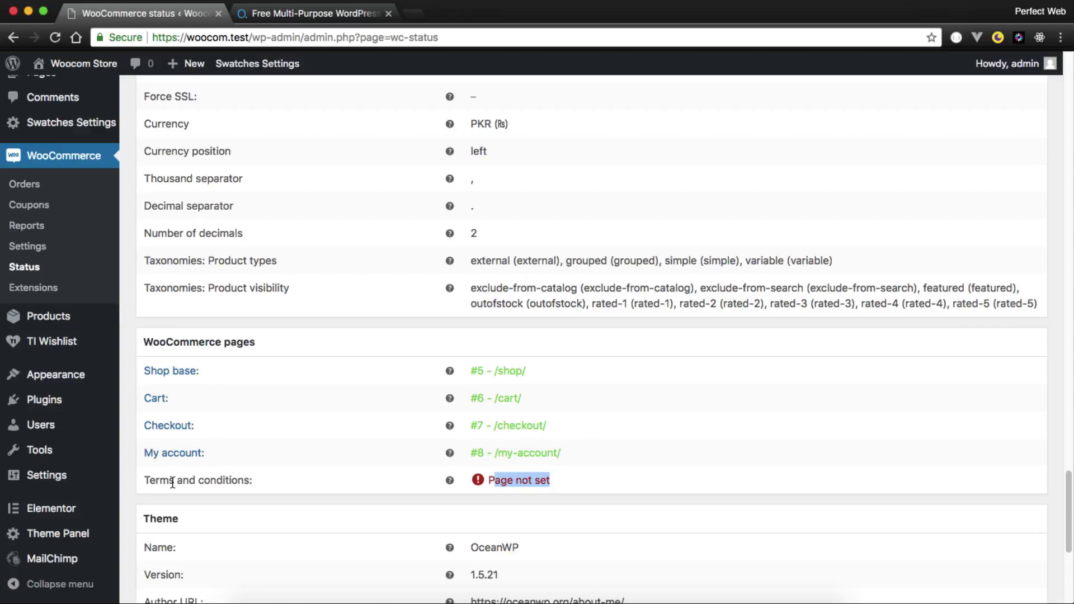
pyautogui.moveTo(174, 480); pyautogui.dragTo(266, 482)
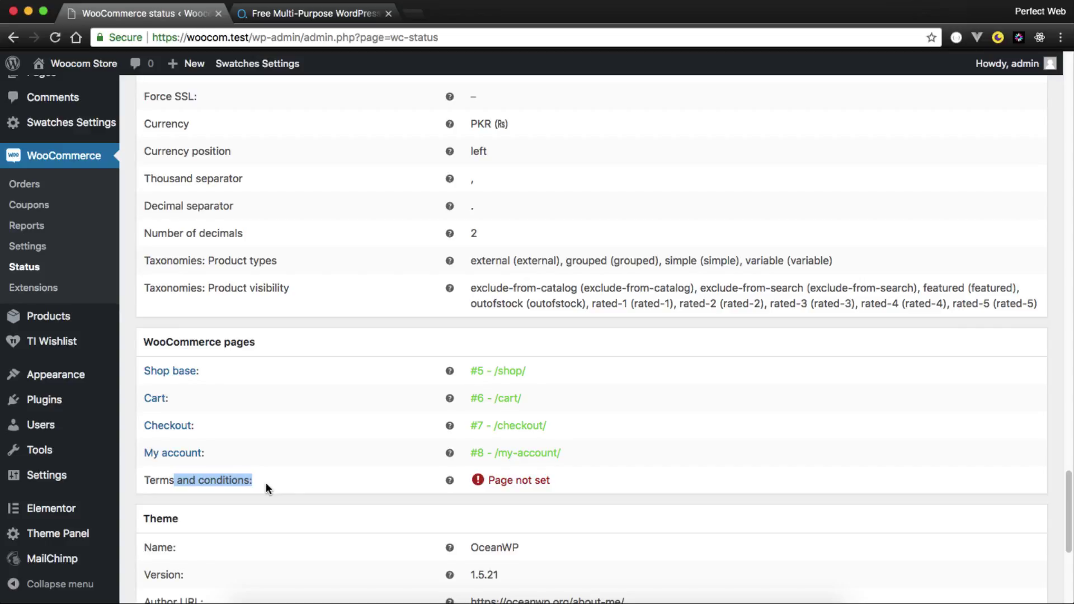
pyautogui.click(266, 482)
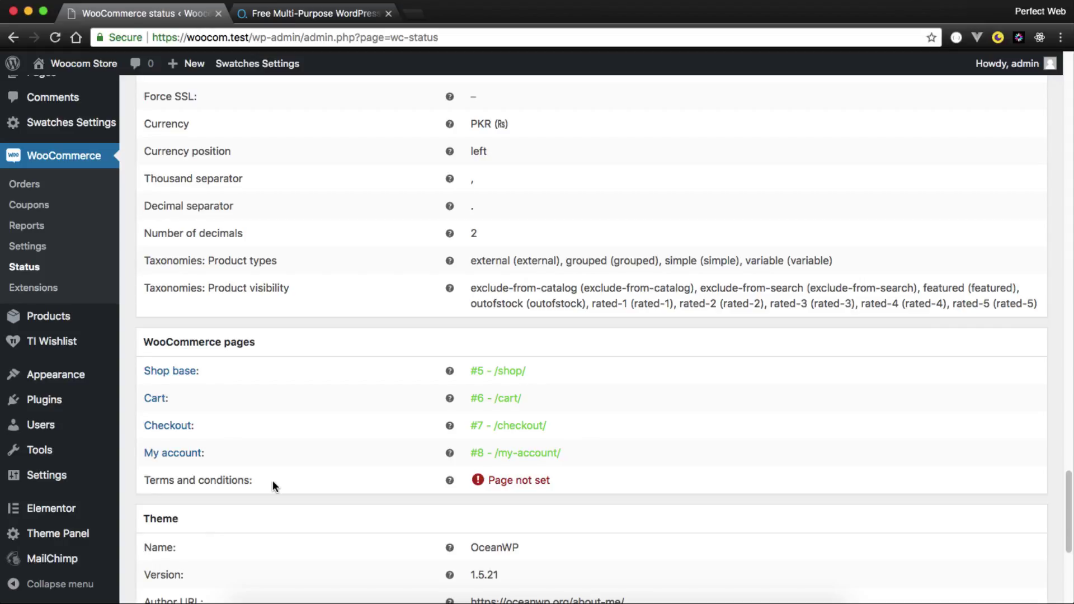
# Step: Review the theme section and the overridden WooCommerce template files at the end of the status report
pyautogui.scroll(-3, 273, 480)
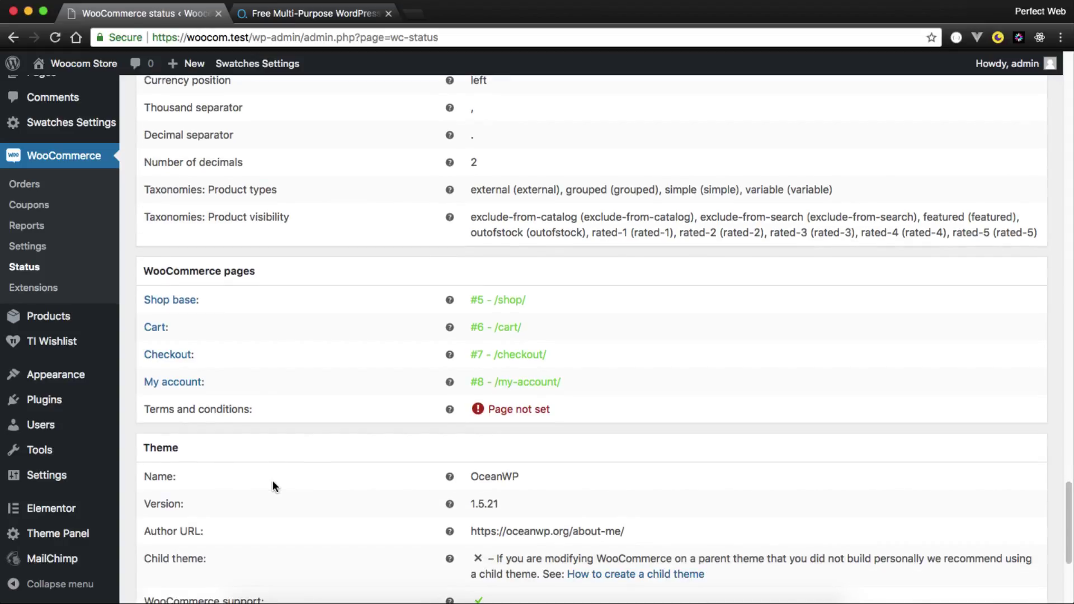
pyautogui.scroll(-10, 273, 479)
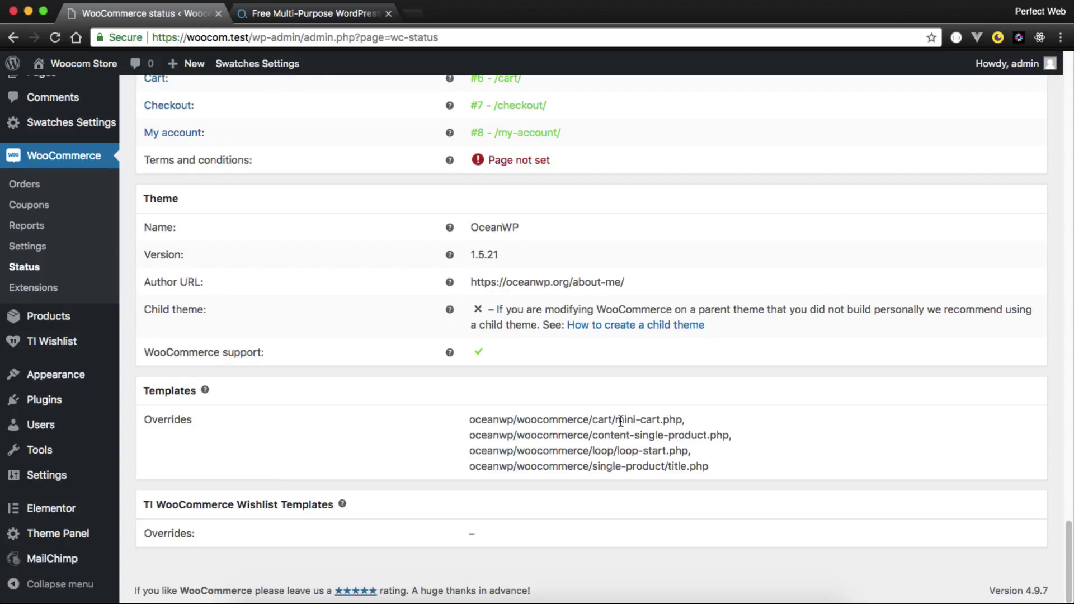
pyautogui.moveTo(616, 421); pyautogui.dragTo(703, 417)
pyautogui.moveTo(592, 435); pyautogui.dragTo(767, 436)
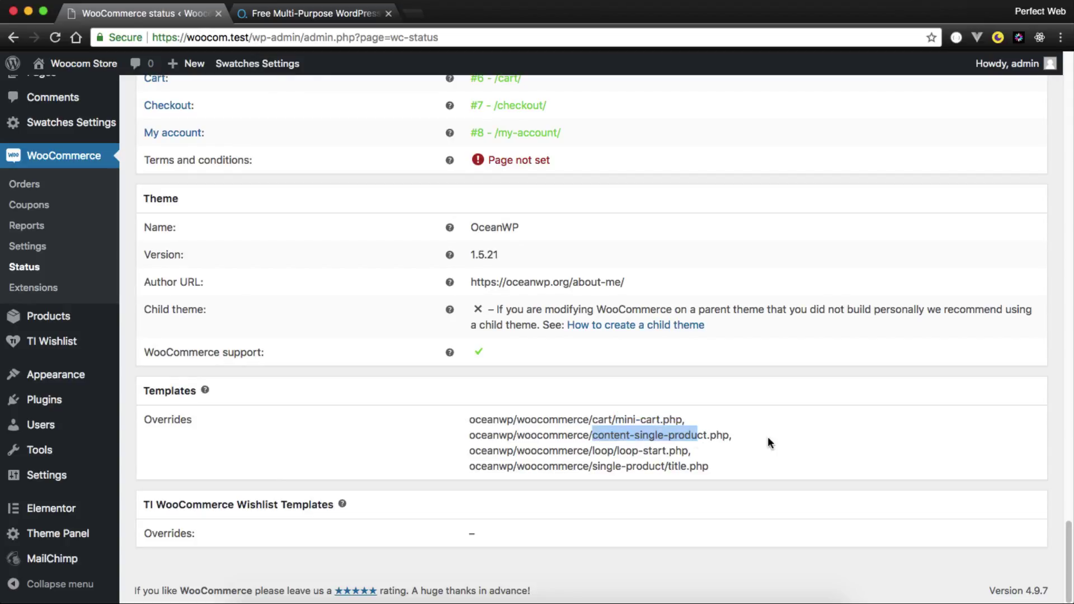
pyautogui.moveTo(613, 450); pyautogui.dragTo(721, 468)
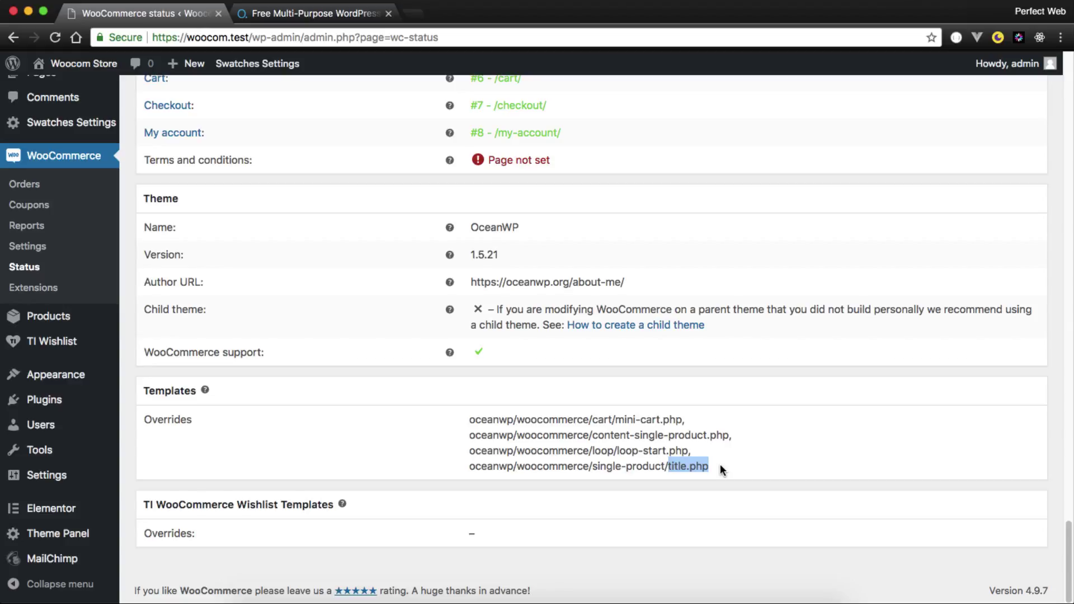
# Step: Open the store's shop page in a new browser tab and look through the product listing
pyautogui.moveTo(72, 63)
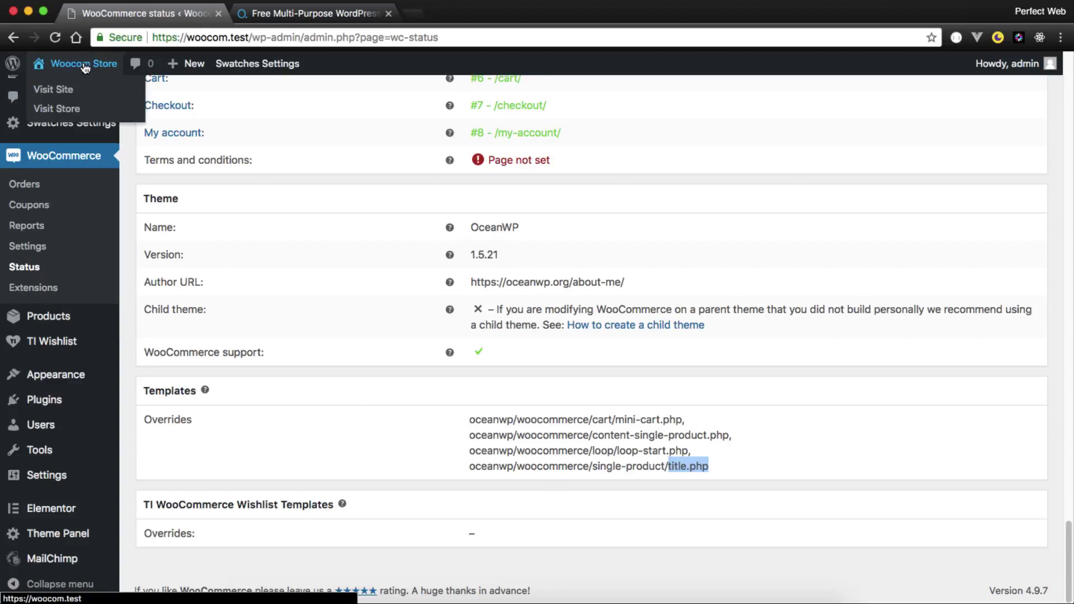
pyautogui.rightClick(79, 110)
pyautogui.click(79, 113)
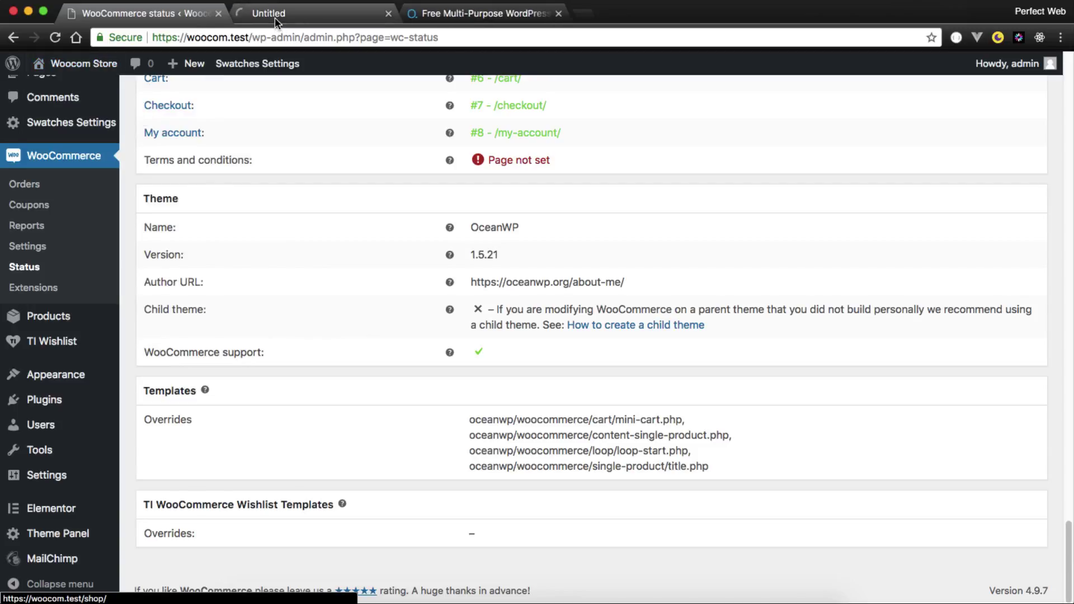
pyautogui.click(274, 18)
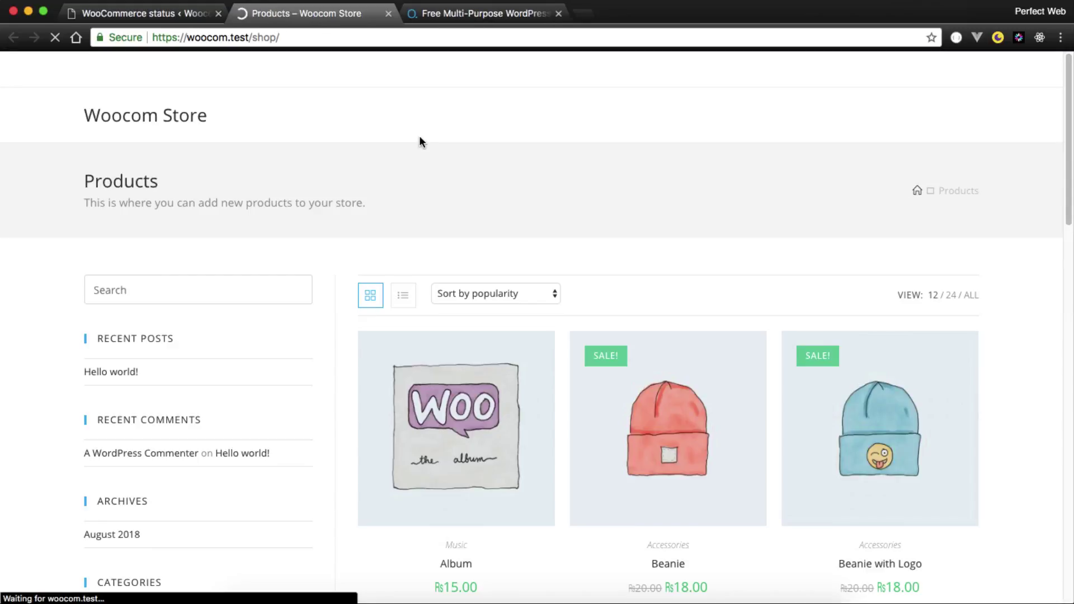
pyautogui.scroll(-10, 103, 247)
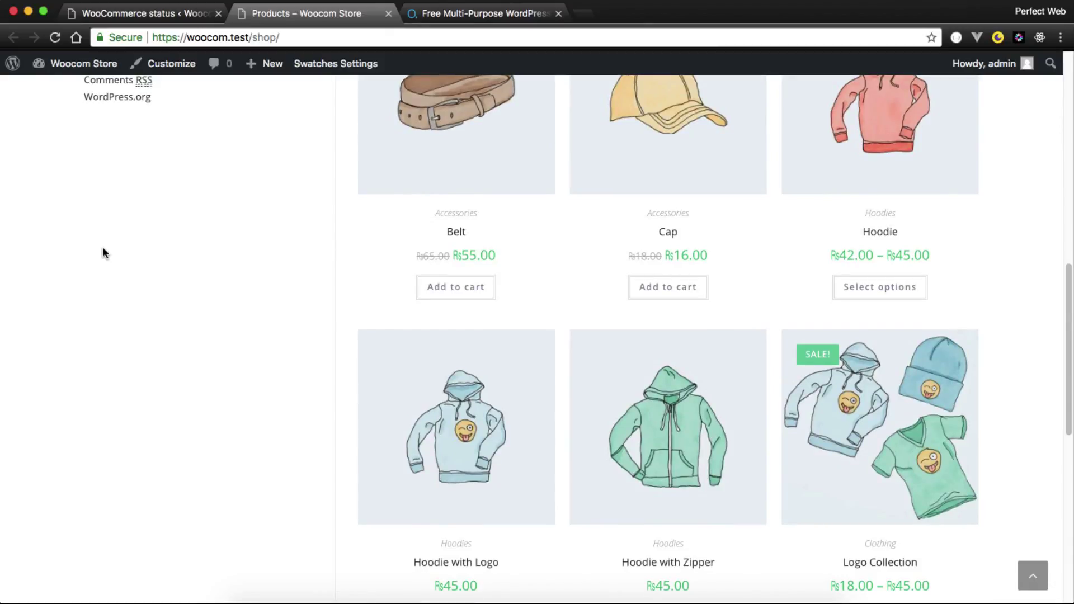
pyautogui.scroll(10, 103, 246)
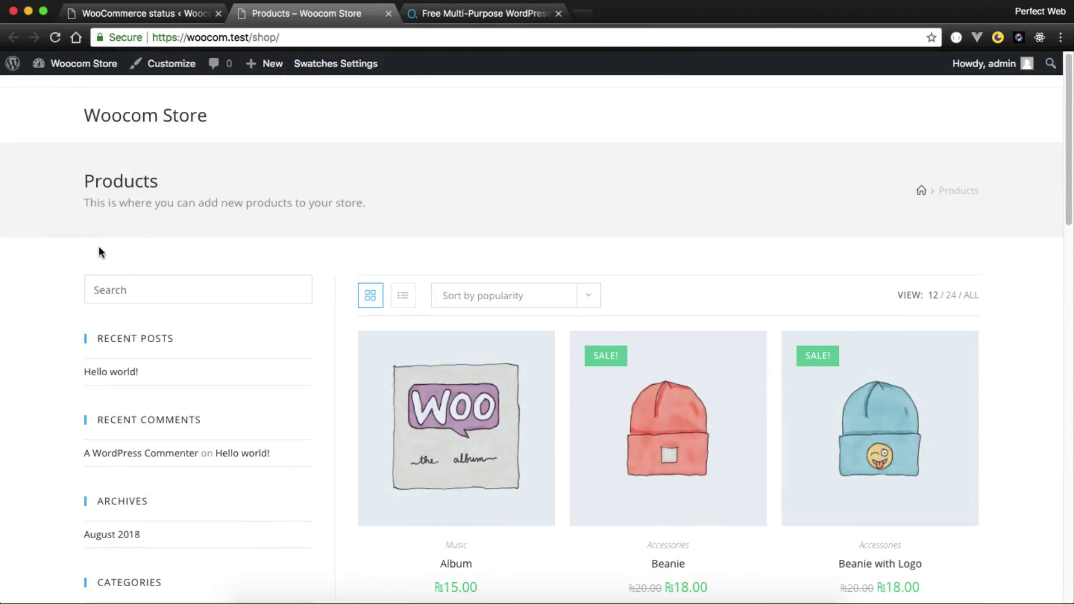
# Step: Return to the WordPress admin and show the eCommerce demos on OceanWP's Install Demos page
pyautogui.click(150, 20)
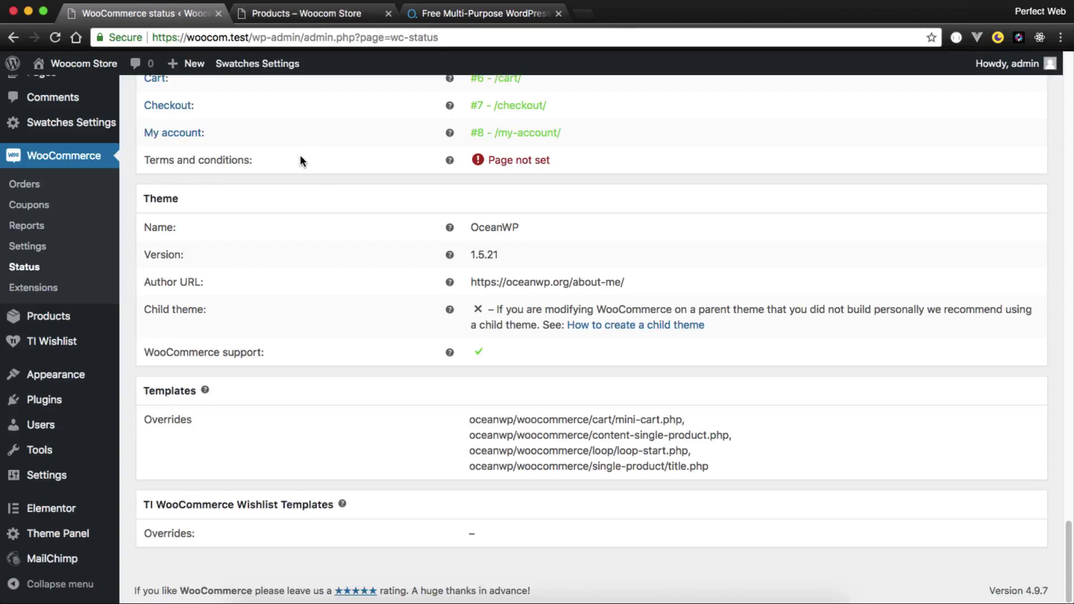
pyautogui.moveTo(80, 484)
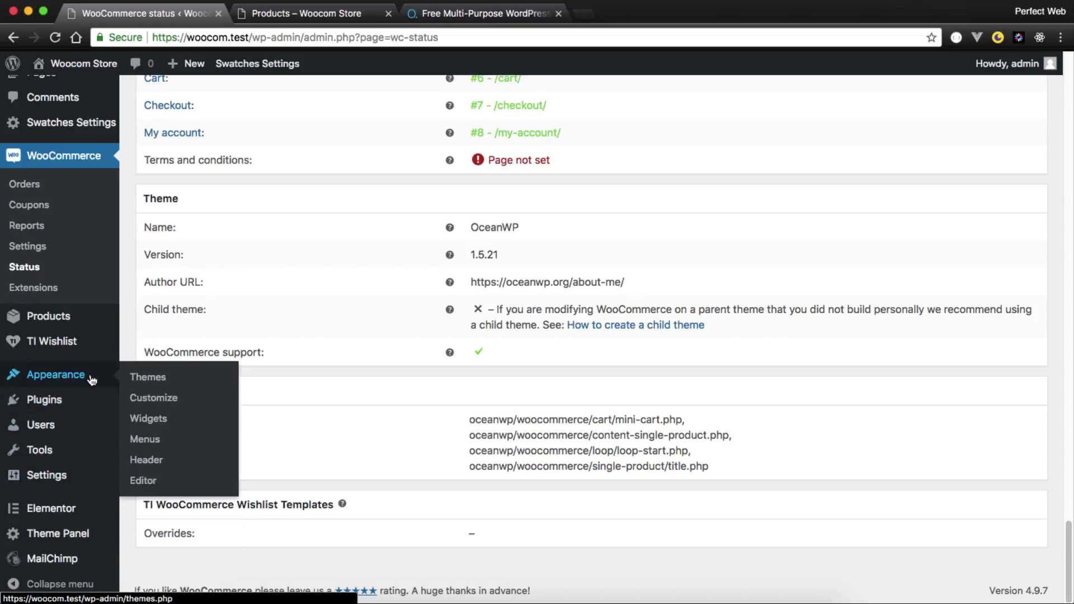
pyautogui.moveTo(61, 449)
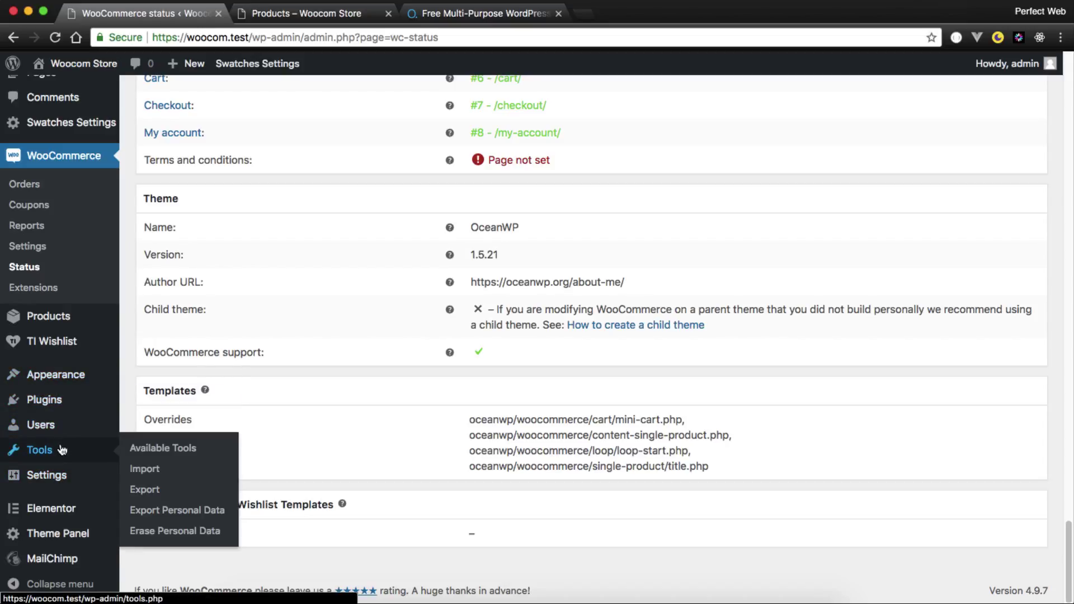
pyautogui.moveTo(80, 534)
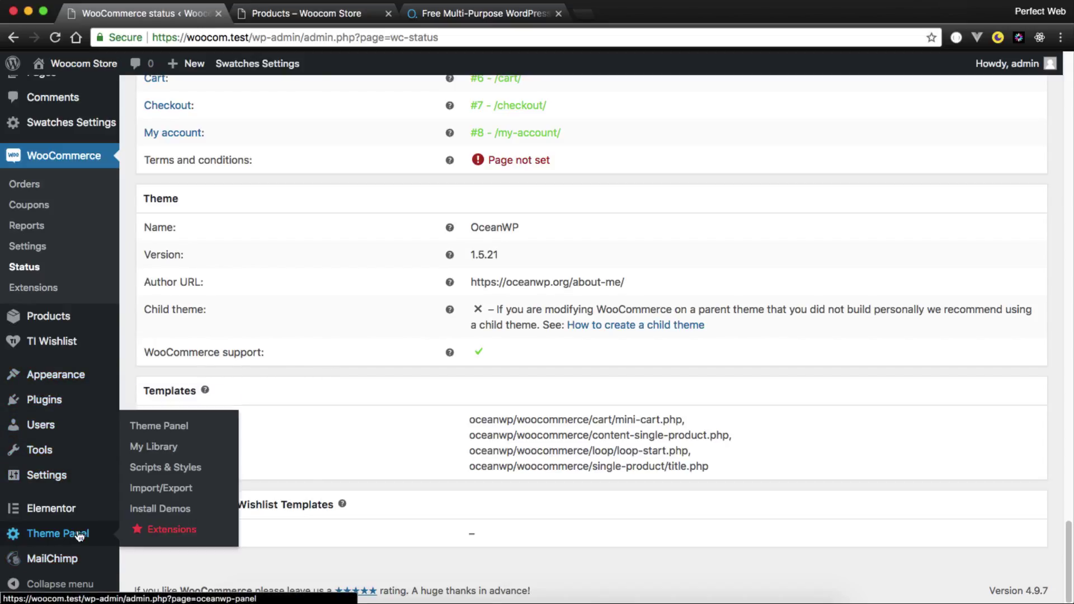
pyautogui.click(158, 510)
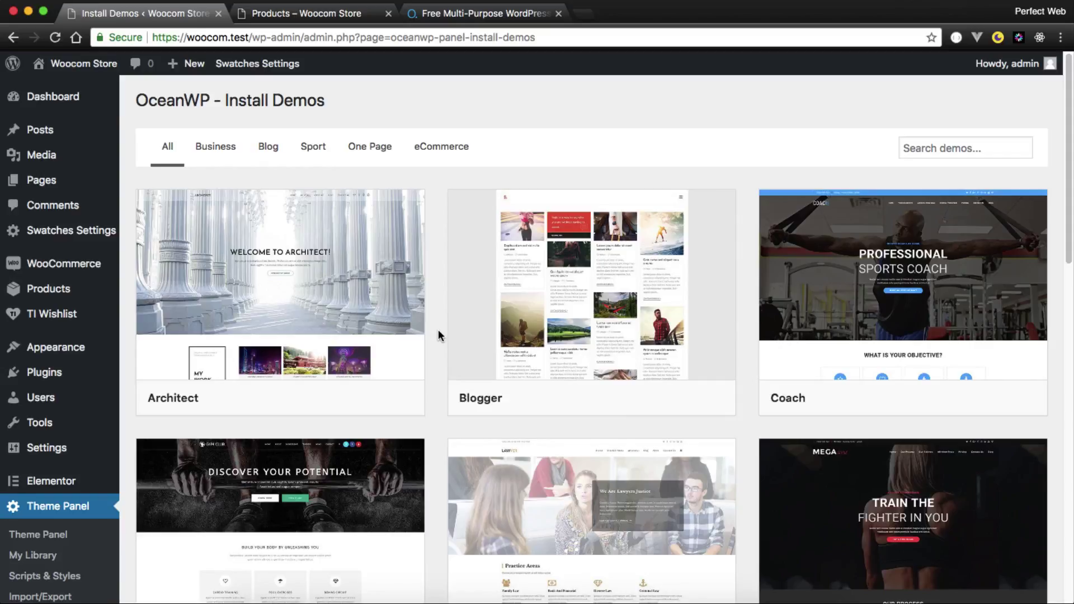
pyautogui.click(423, 149)
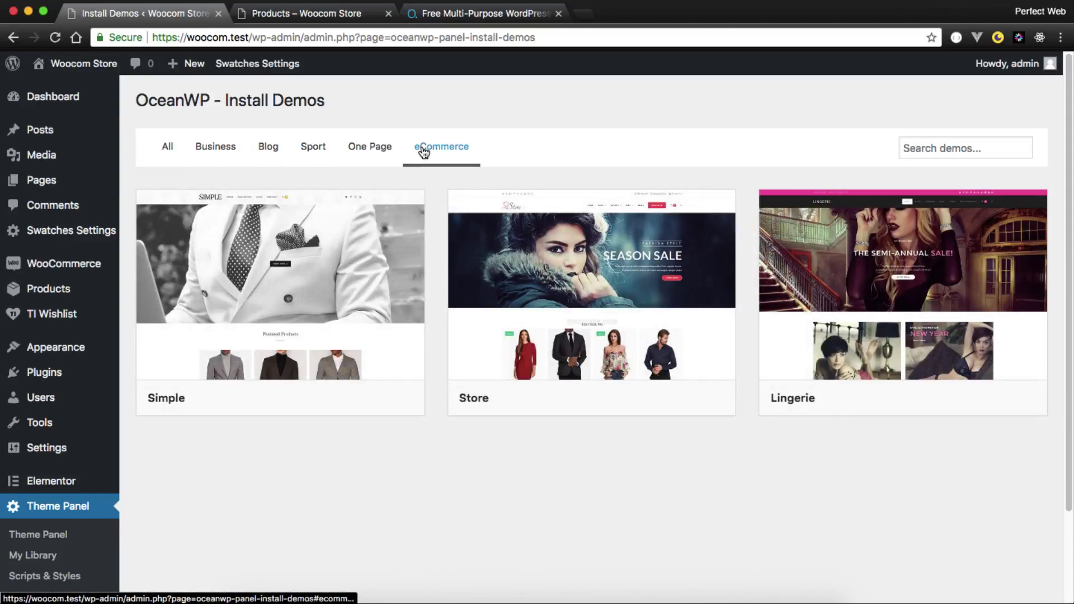
# Step: Open the import dialog for the Store demo and review its required plugins
pyautogui.moveTo(234, 300)
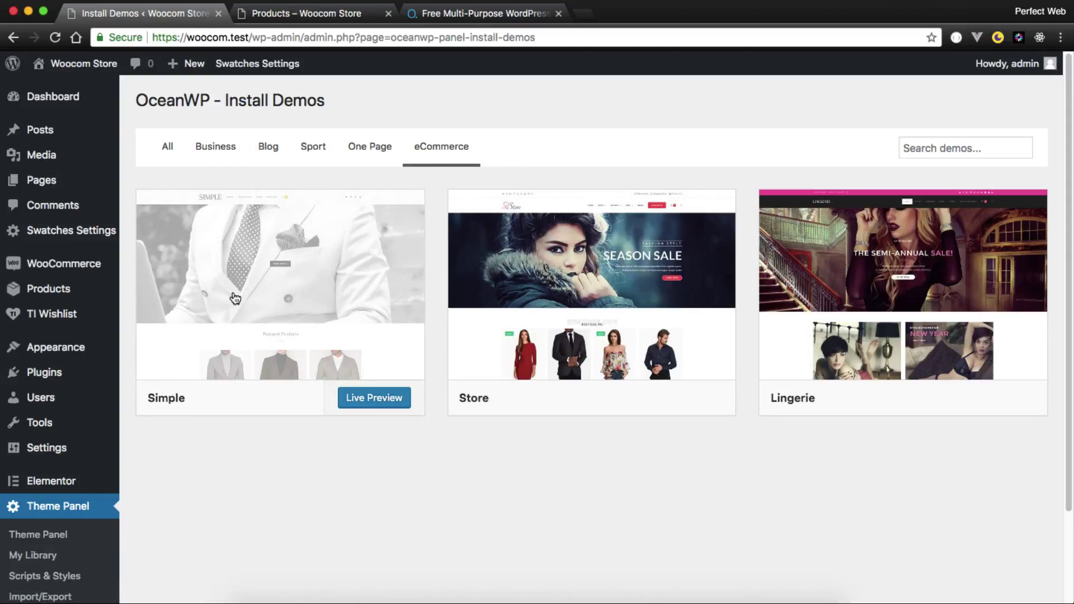
pyautogui.moveTo(538, 303)
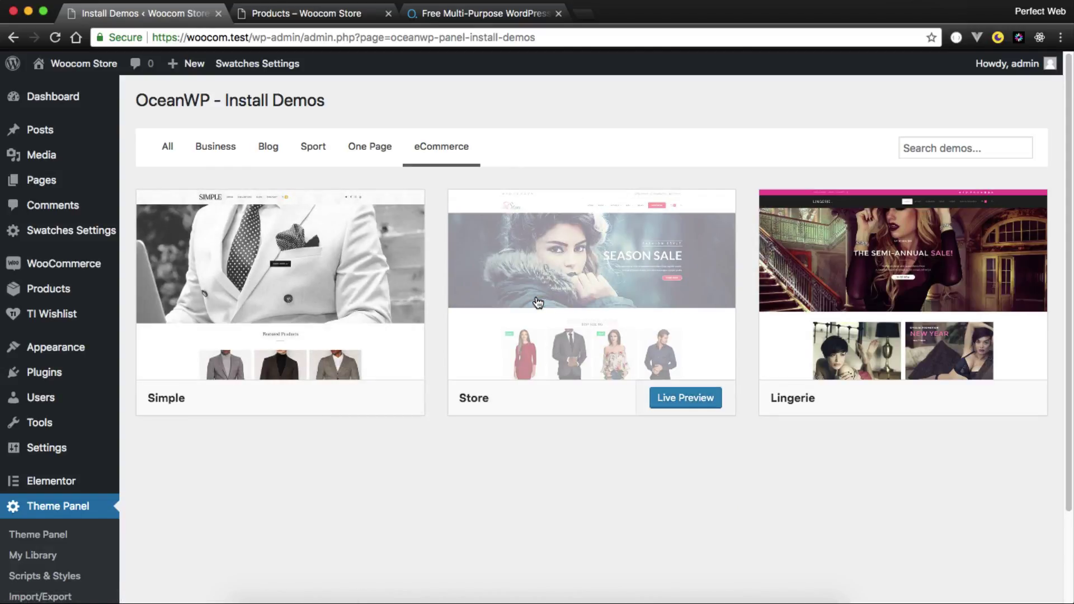
pyautogui.moveTo(865, 295)
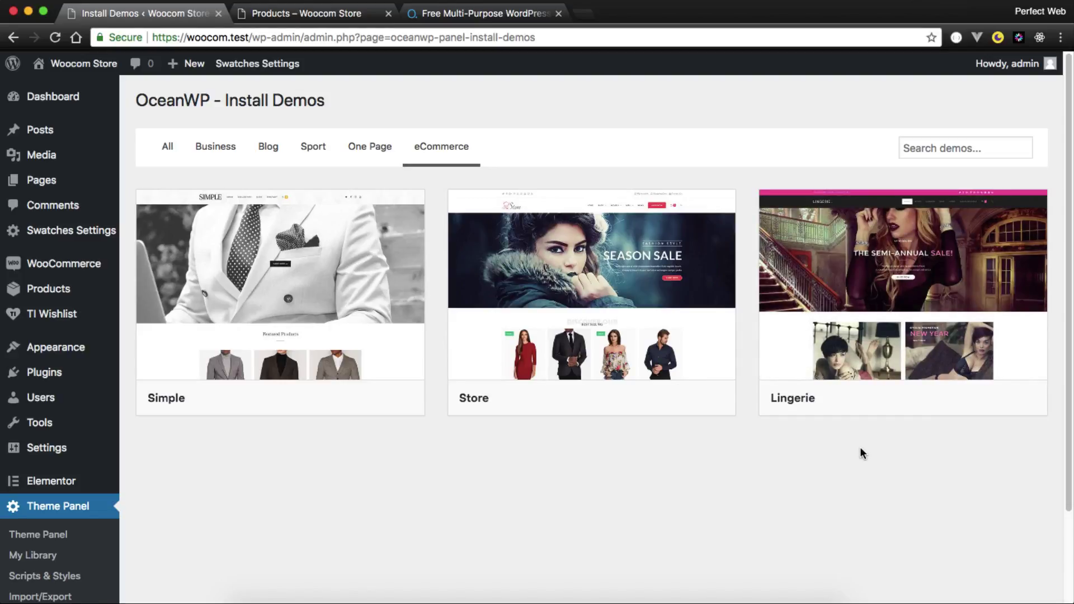
pyautogui.moveTo(447, 353)
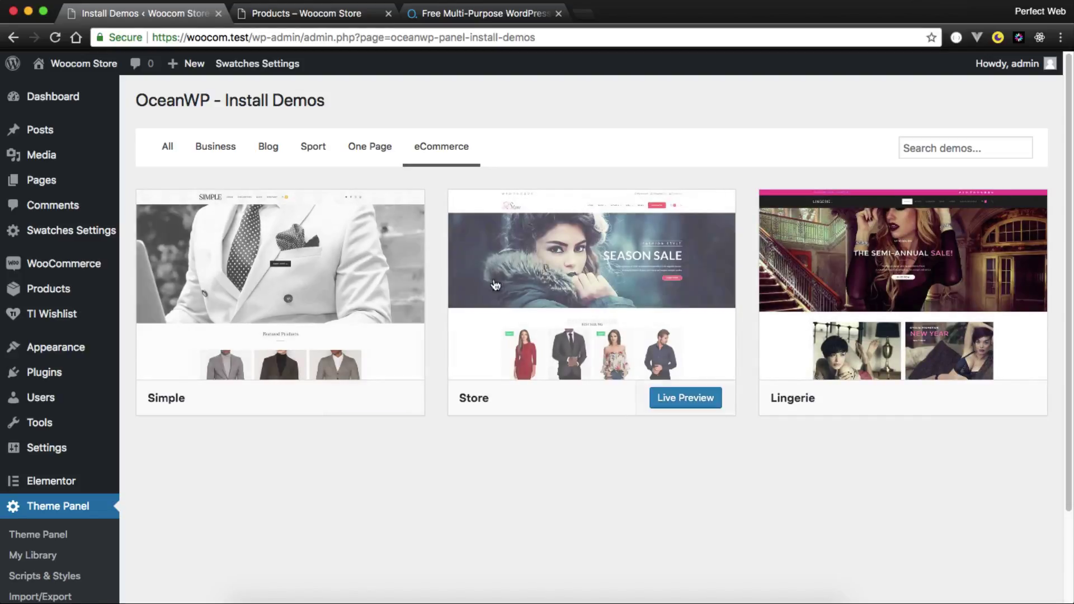
pyautogui.click(613, 307)
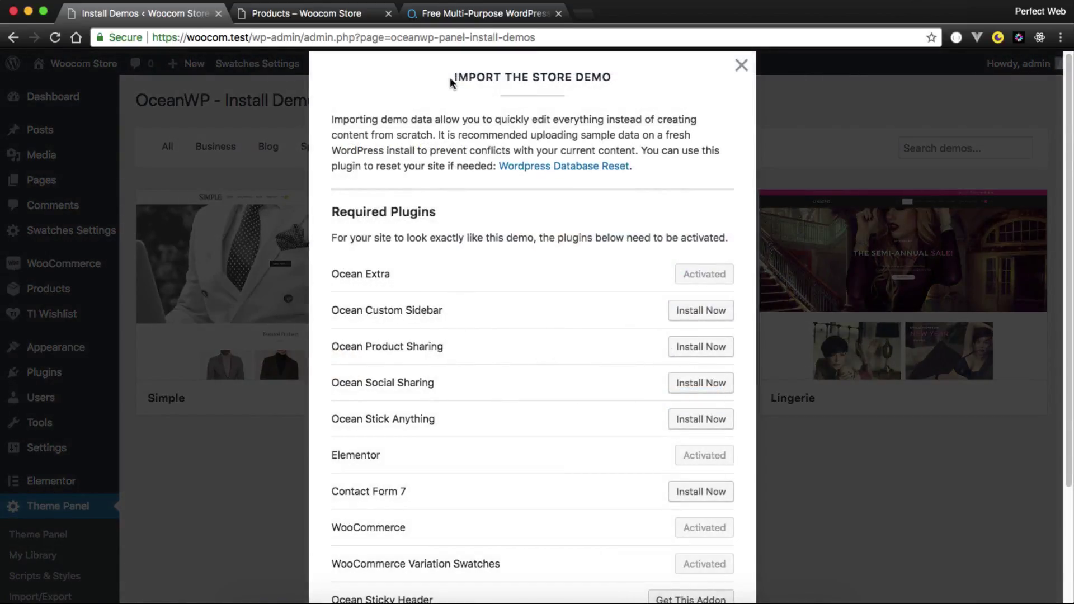
pyautogui.moveTo(451, 82); pyautogui.dragTo(615, 82)
pyautogui.scroll(-3, 435, 272)
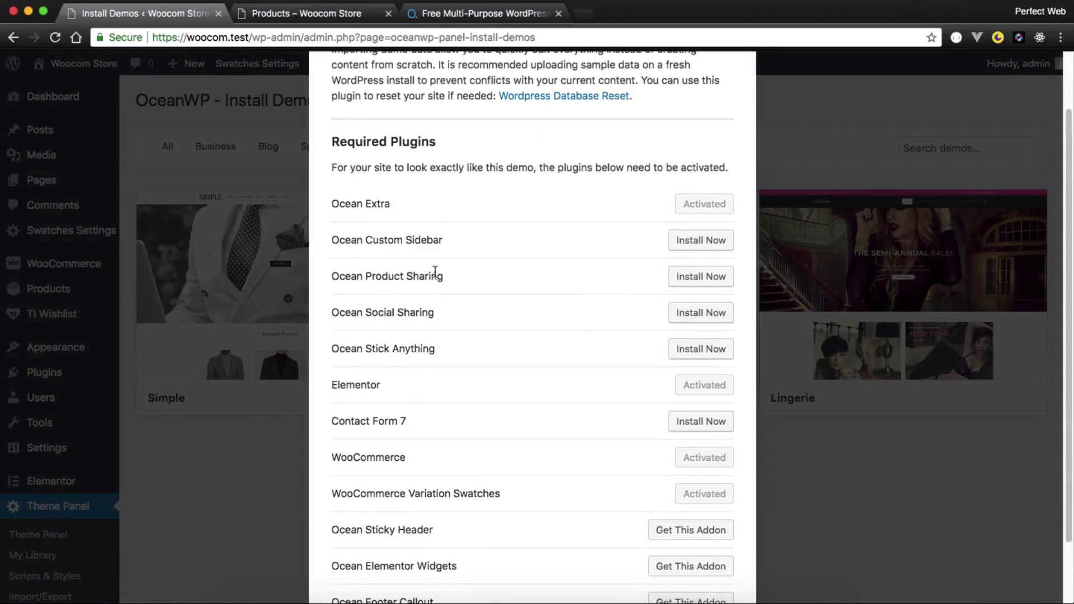
# Step: Go through the Store demo's required plugins from Ocean Extra to Ocean Footer Callout, checking each one's activation status
pyautogui.moveTo(331, 203); pyautogui.dragTo(392, 206)
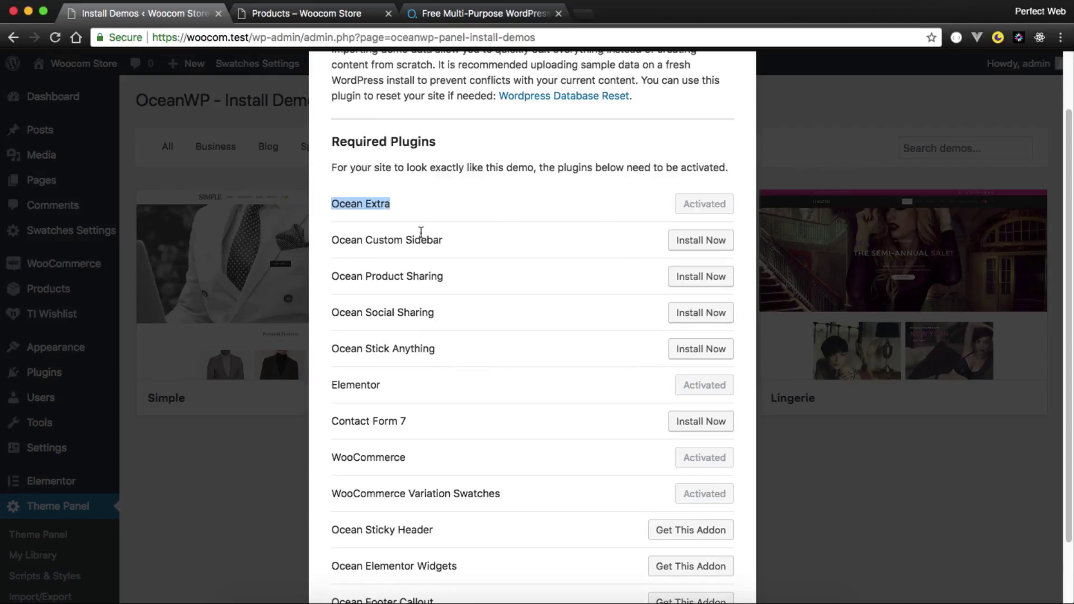
pyautogui.moveTo(329, 239); pyautogui.dragTo(505, 245)
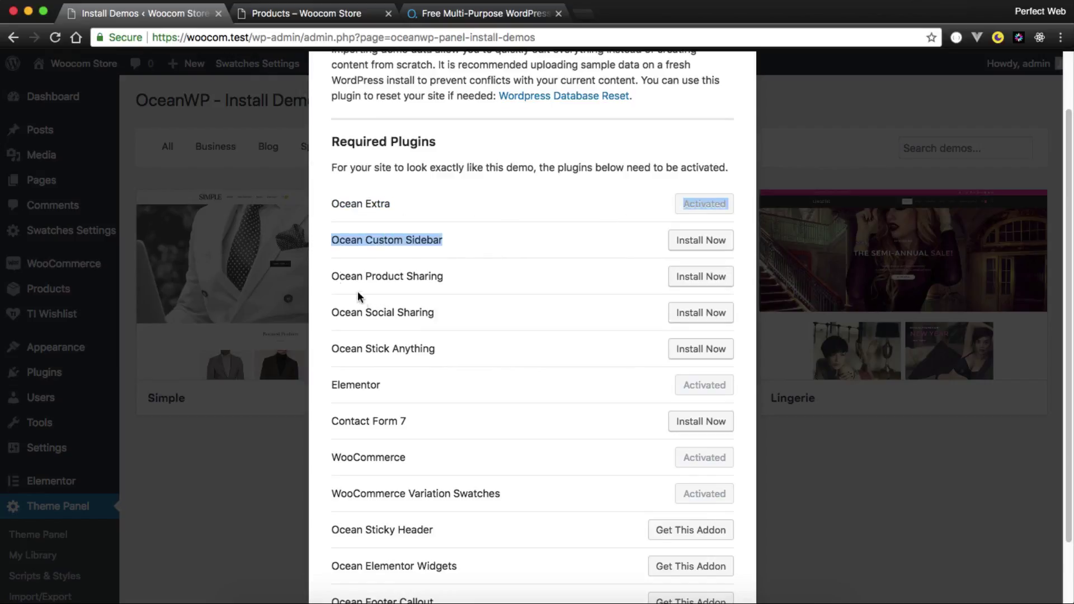
pyautogui.moveTo(331, 276); pyautogui.dragTo(475, 279)
pyautogui.moveTo(340, 312); pyautogui.dragTo(468, 310)
pyautogui.moveTo(356, 338); pyautogui.dragTo(472, 346)
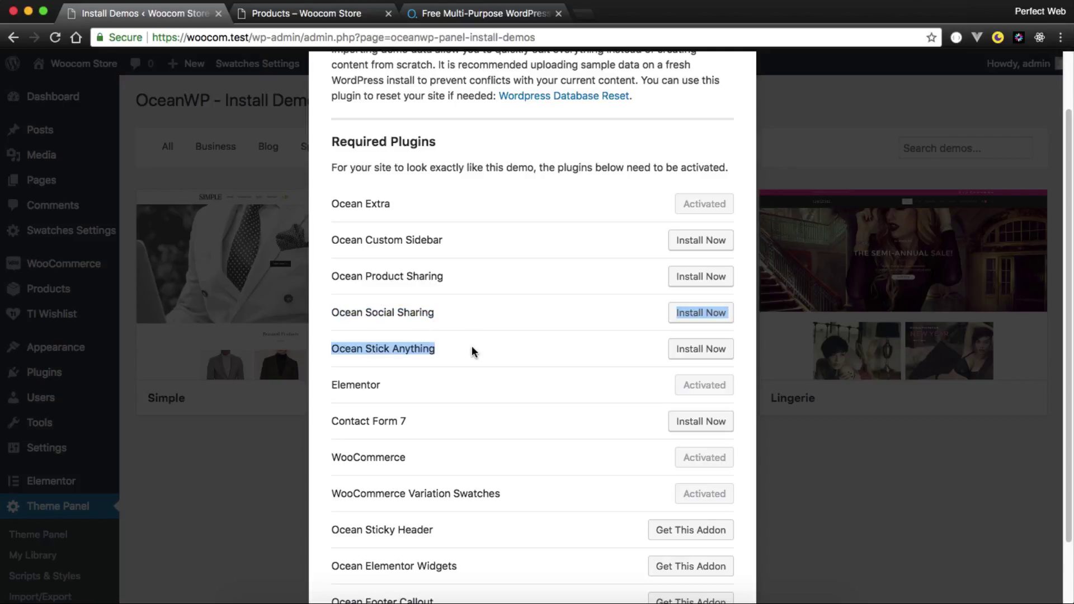
pyautogui.moveTo(332, 384); pyautogui.dragTo(424, 373)
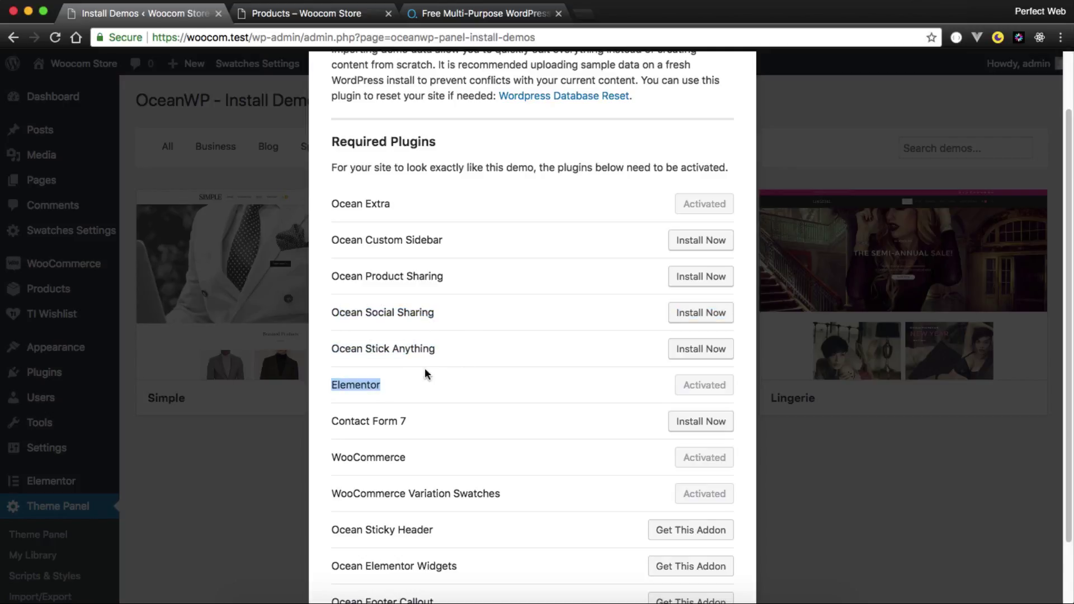
pyautogui.click(329, 419)
pyautogui.scroll(-1, 437, 417)
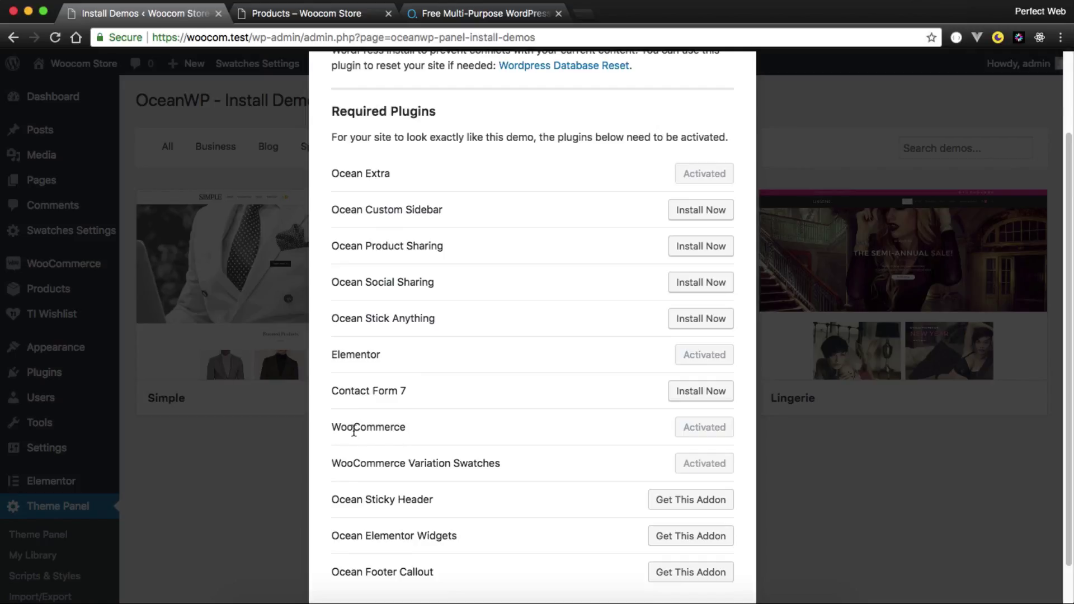
pyautogui.moveTo(353, 427); pyautogui.dragTo(406, 451)
pyautogui.moveTo(331, 465); pyautogui.dragTo(508, 462)
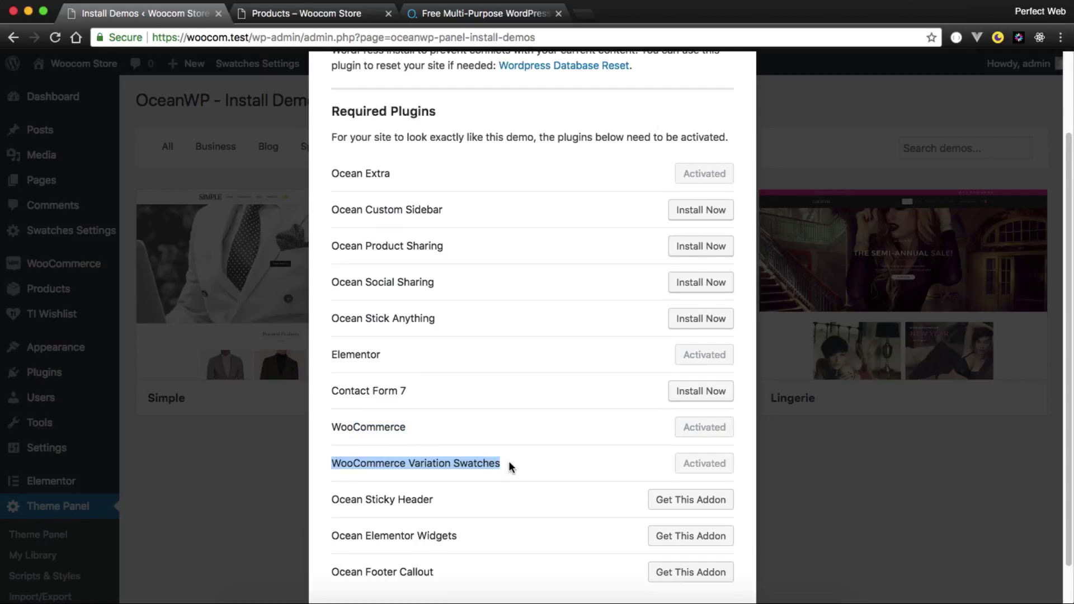
pyautogui.scroll(-2, 508, 461)
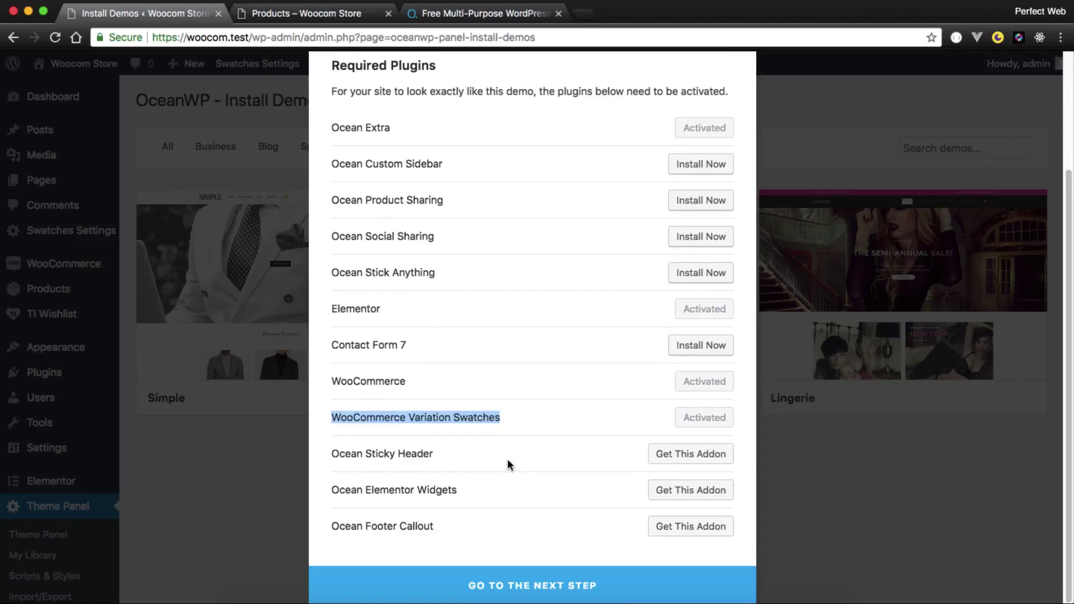
pyautogui.click(330, 453)
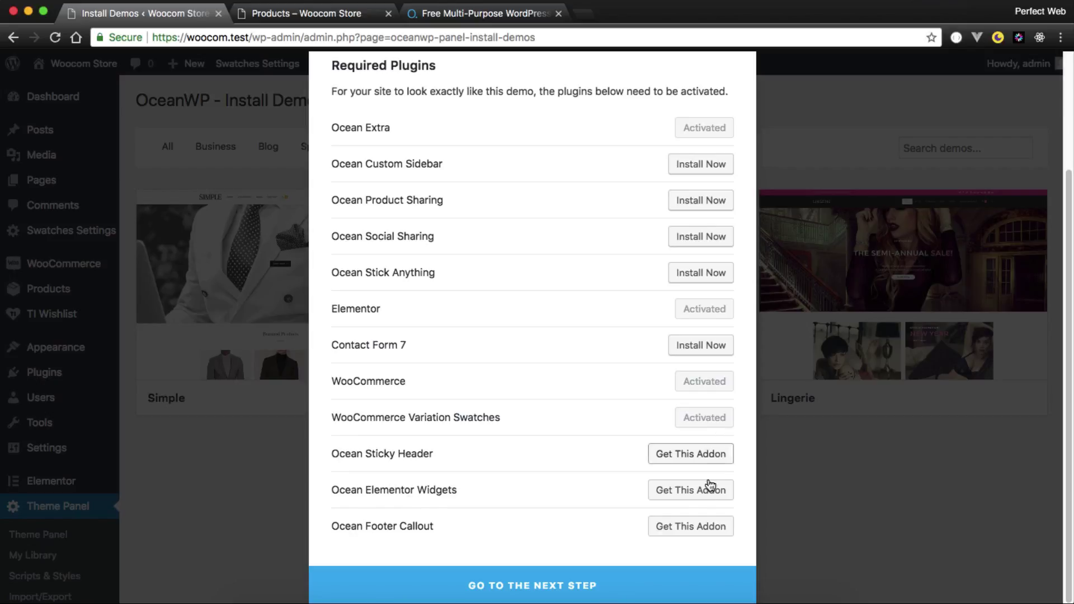
# Step: Install Ocean Custom Sidebar, Ocean Product Sharing, Ocean Social Sharing, Ocean Stick Anything and Contact Form 7 from the required plugins list
pyautogui.scroll(1, 697, 512)
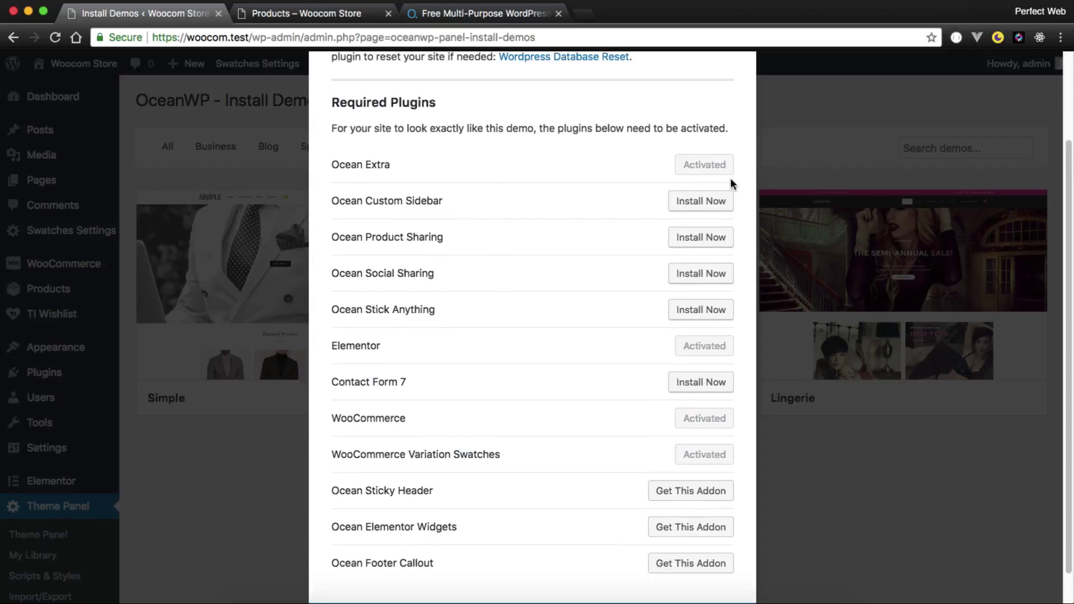
pyautogui.click(704, 201)
pyautogui.click(703, 237)
pyautogui.click(703, 274)
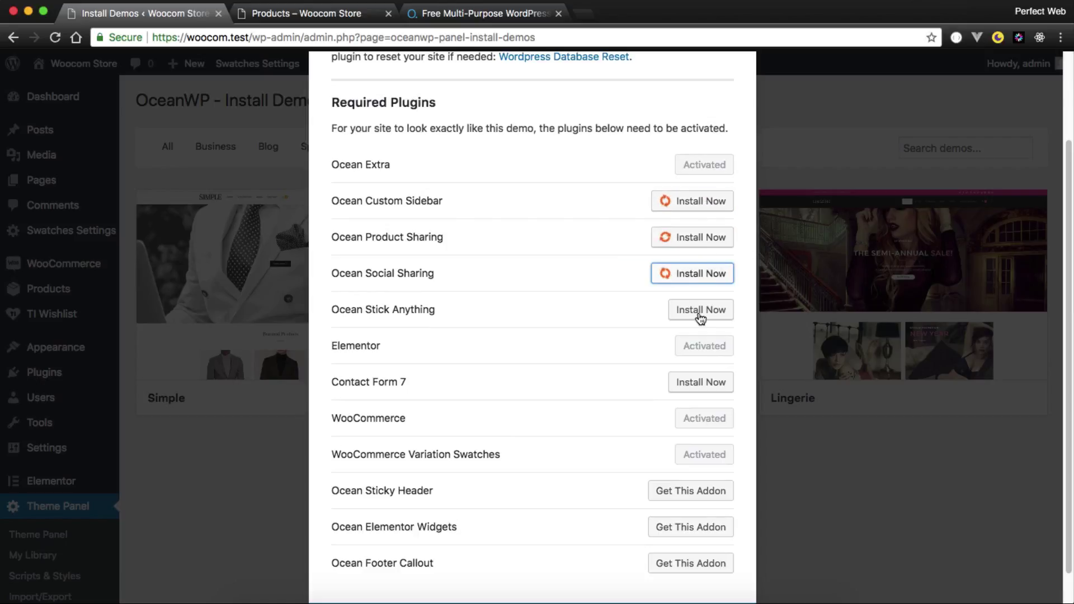
pyautogui.click(703, 309)
pyautogui.click(704, 382)
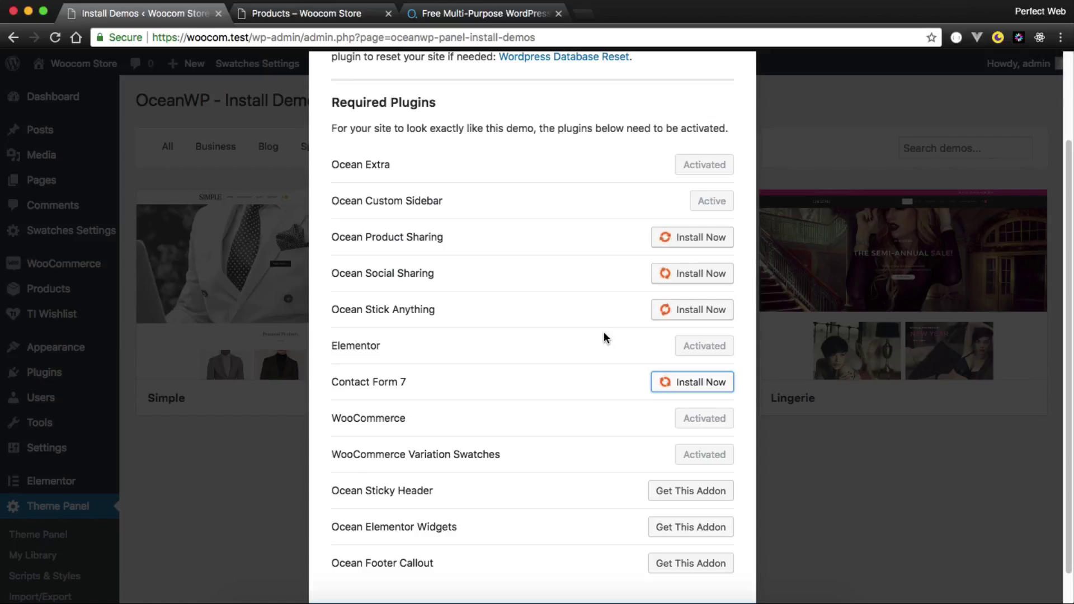
pyautogui.doubleClick(575, 128)
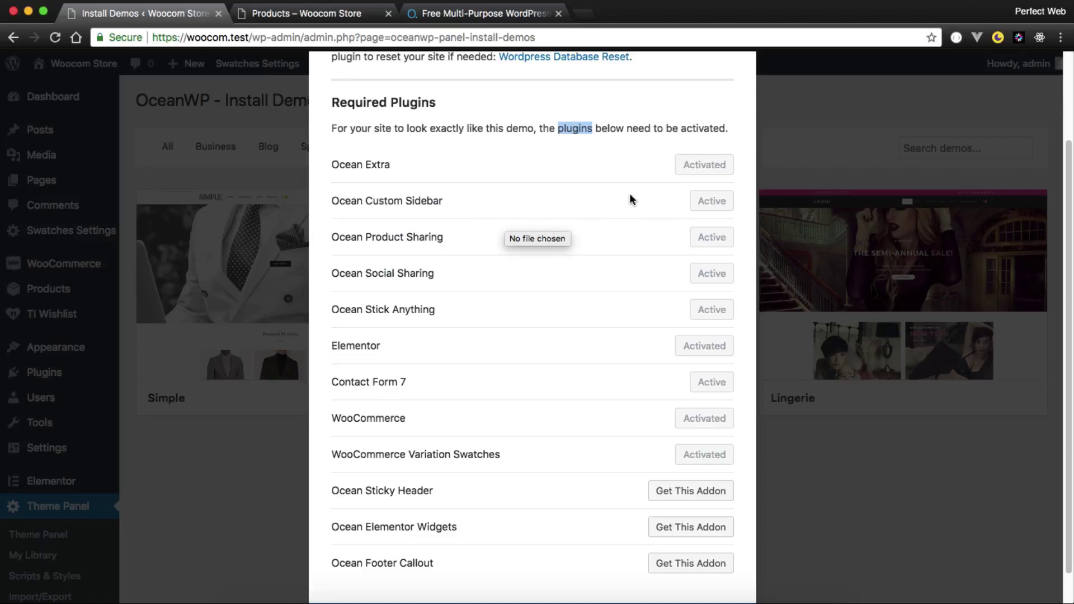
# Step: Continue to the import options and install the Store demo with XML data, customizer settings and widgets included
pyautogui.scroll(-1, 630, 199)
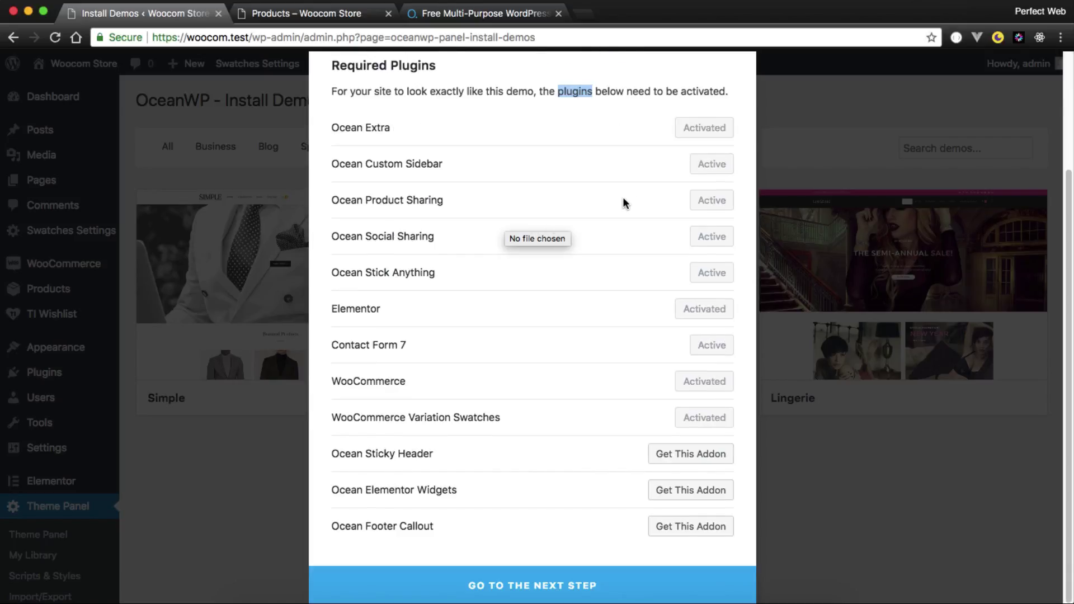
pyautogui.click(524, 585)
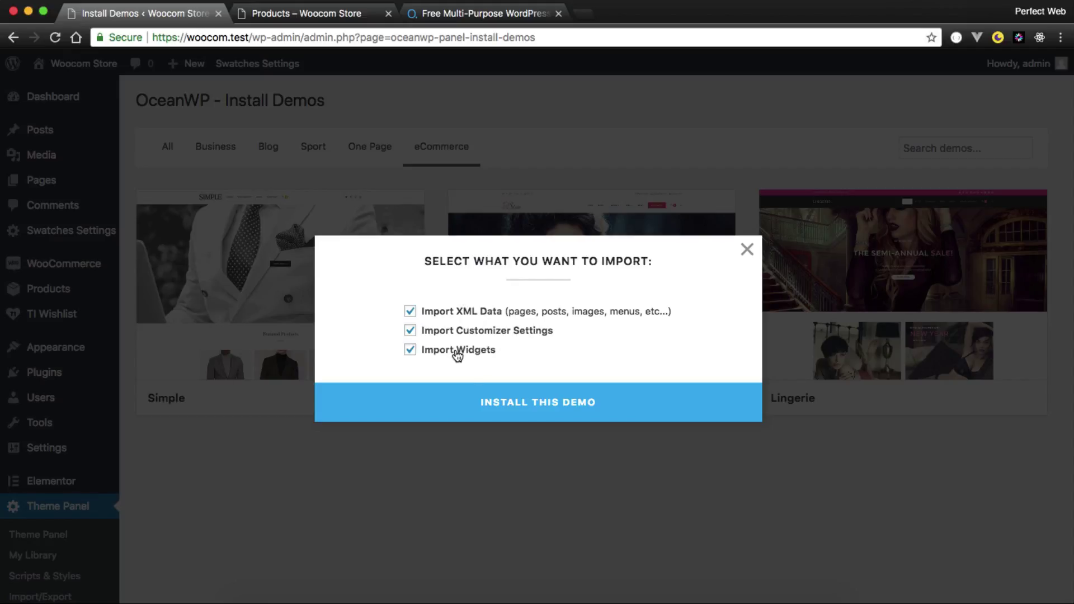
pyautogui.click(526, 402)
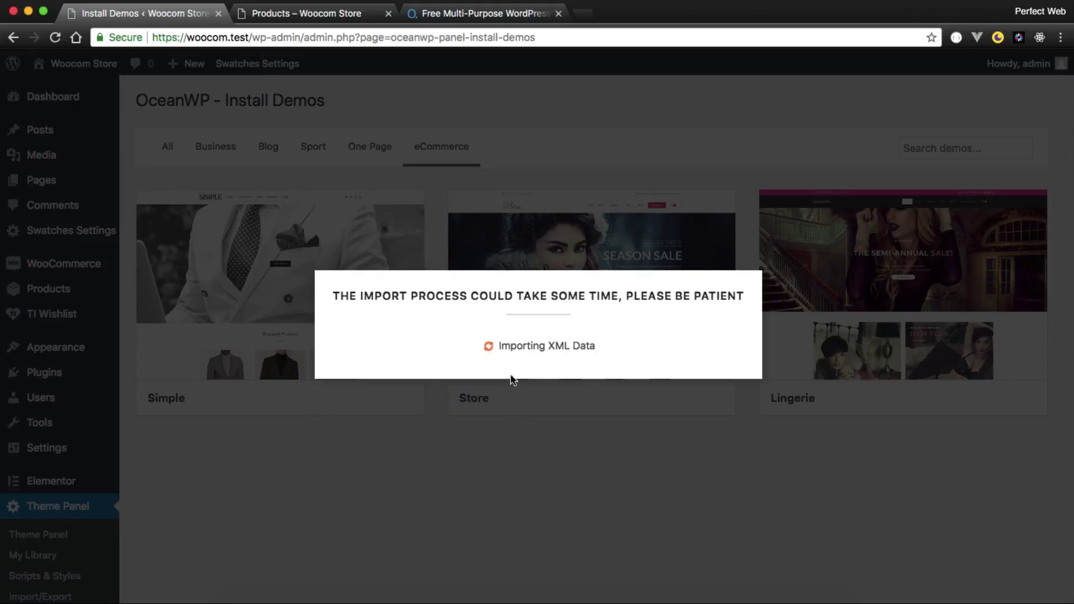
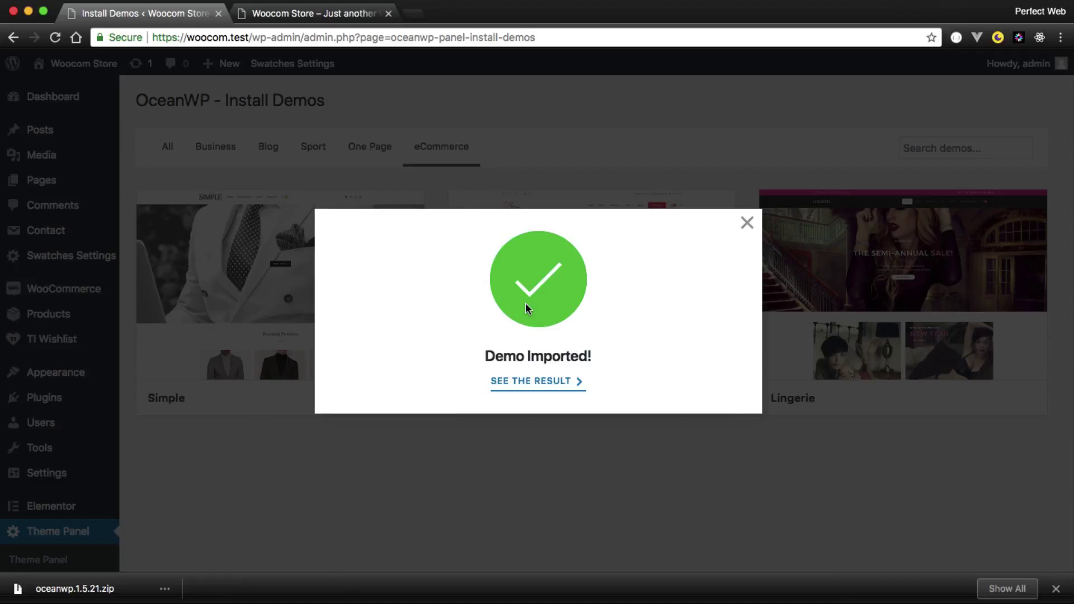
# Step: Open the imported demo's result and look through the Woocom Store homepage down to its lower sections
pyautogui.click(548, 384)
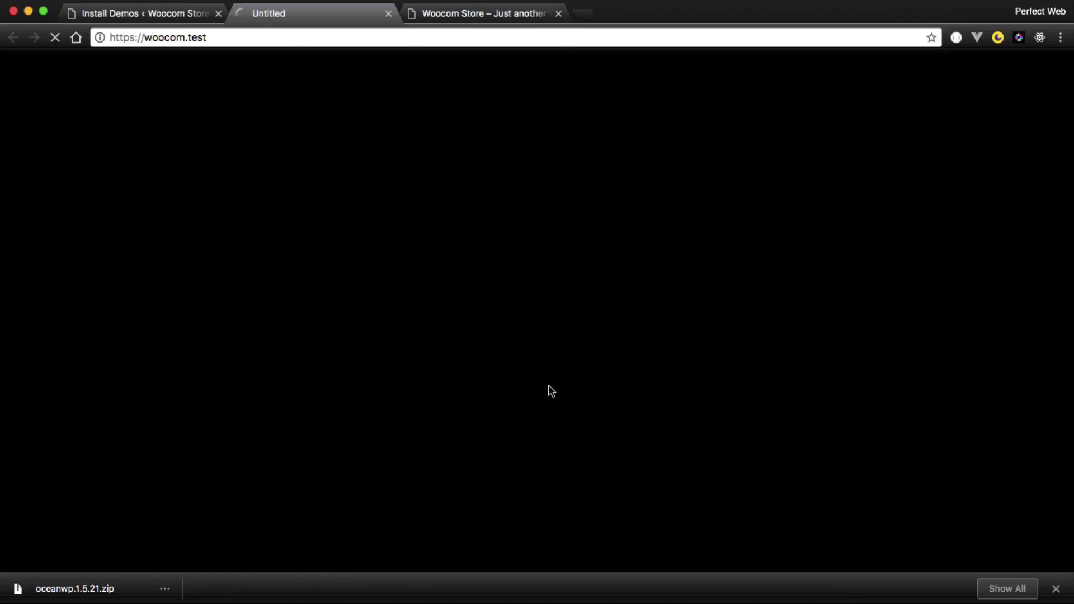
pyautogui.click(565, 15)
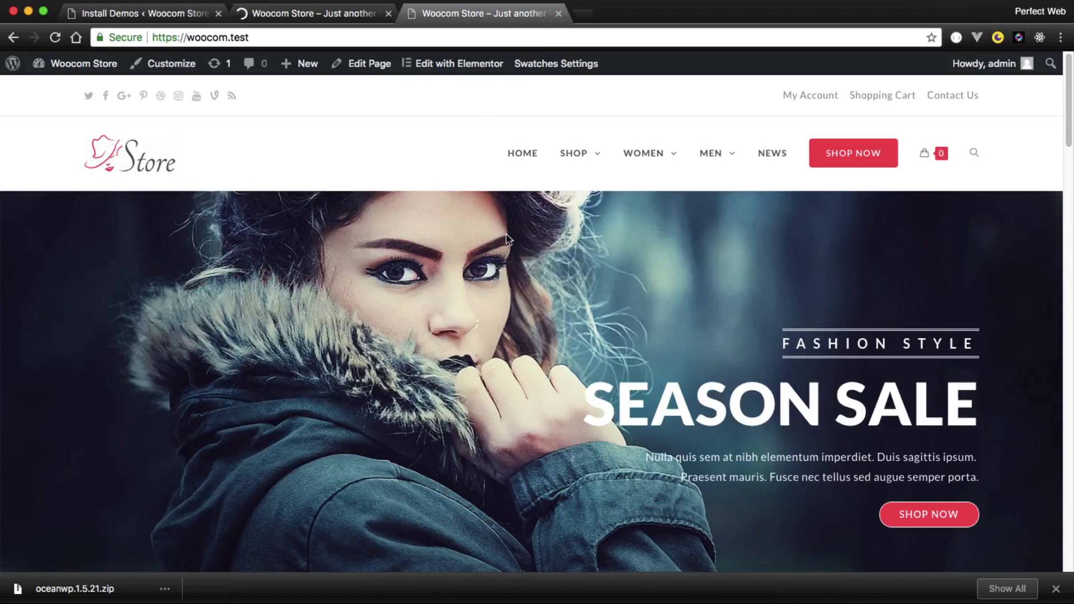
pyautogui.scroll(-2, 487, 253)
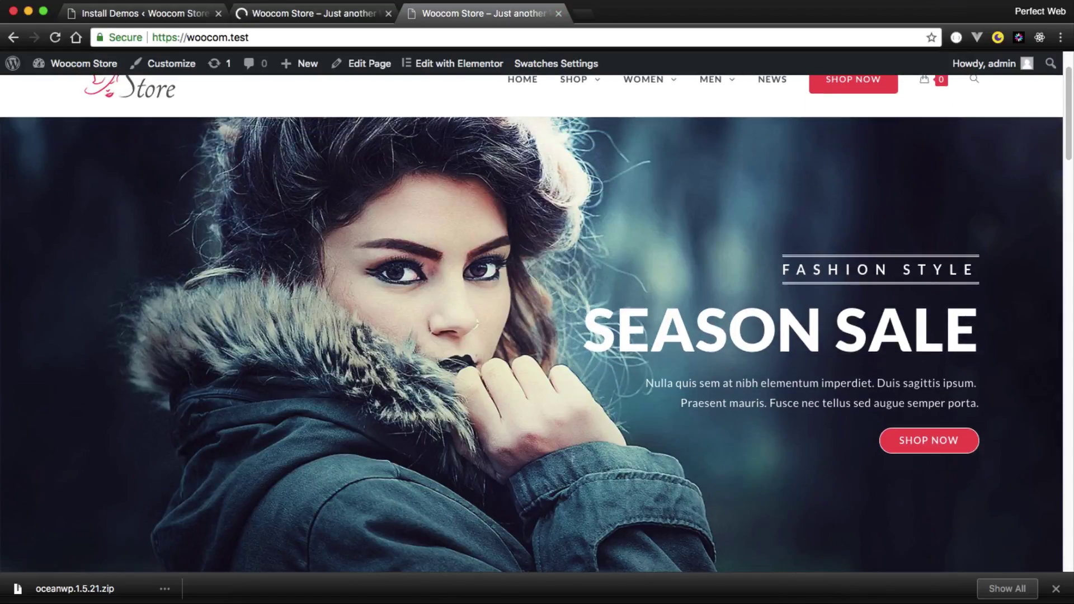
pyautogui.click(1056, 588)
pyautogui.scroll(-10, 603, 401)
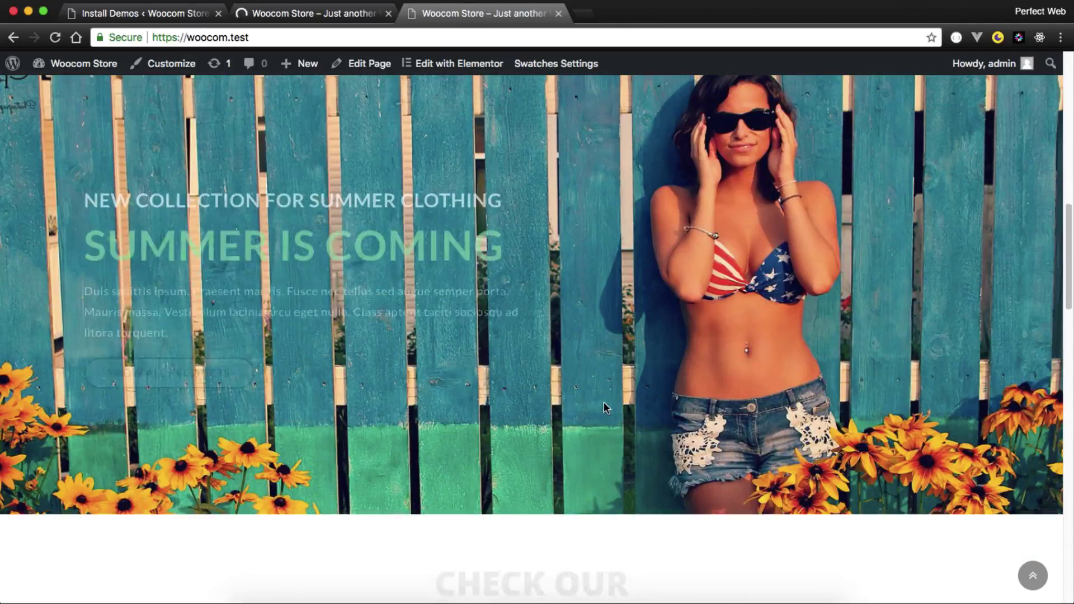
pyautogui.scroll(-13, 602, 401)
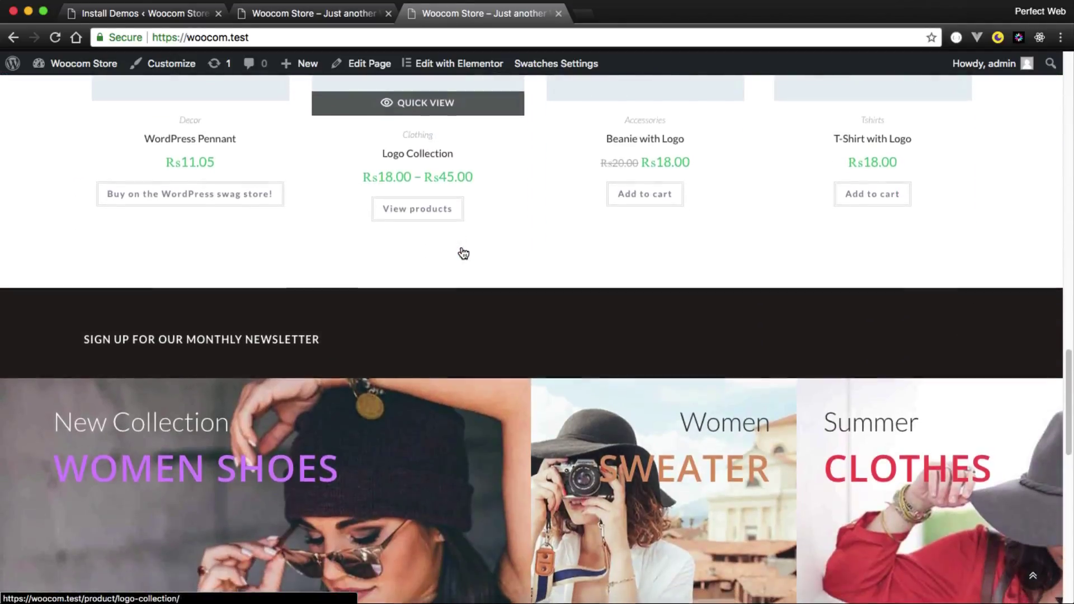
pyautogui.scroll(-10, 462, 250)
pyautogui.scroll(6, 462, 249)
# Step: Open the original OceanWP Store demo at store.oceanwp.org in a new browser tab
pyautogui.click(583, 13)
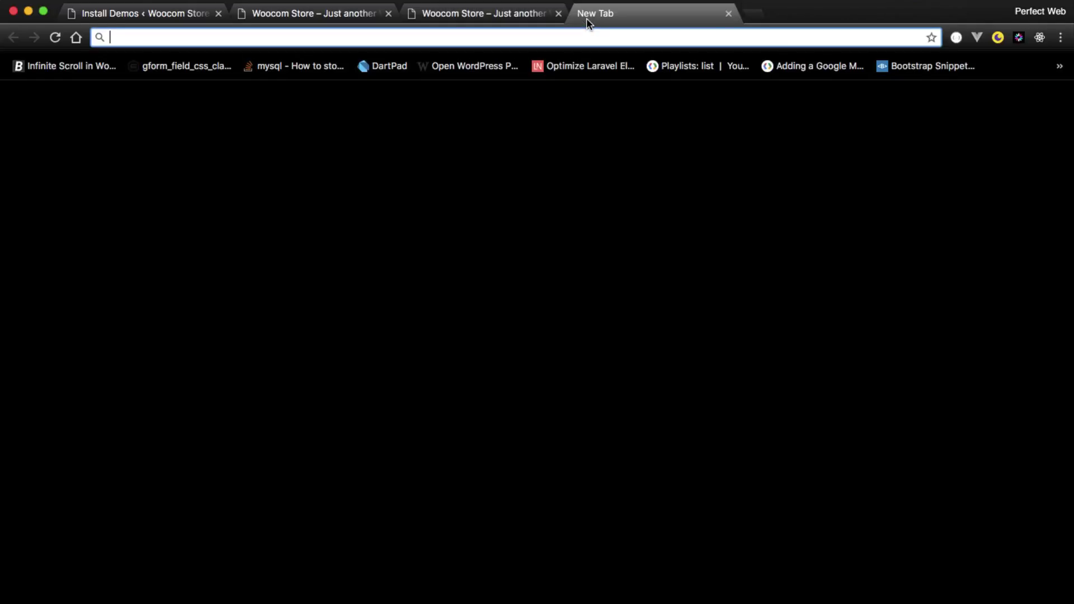
pyautogui.write('sto')
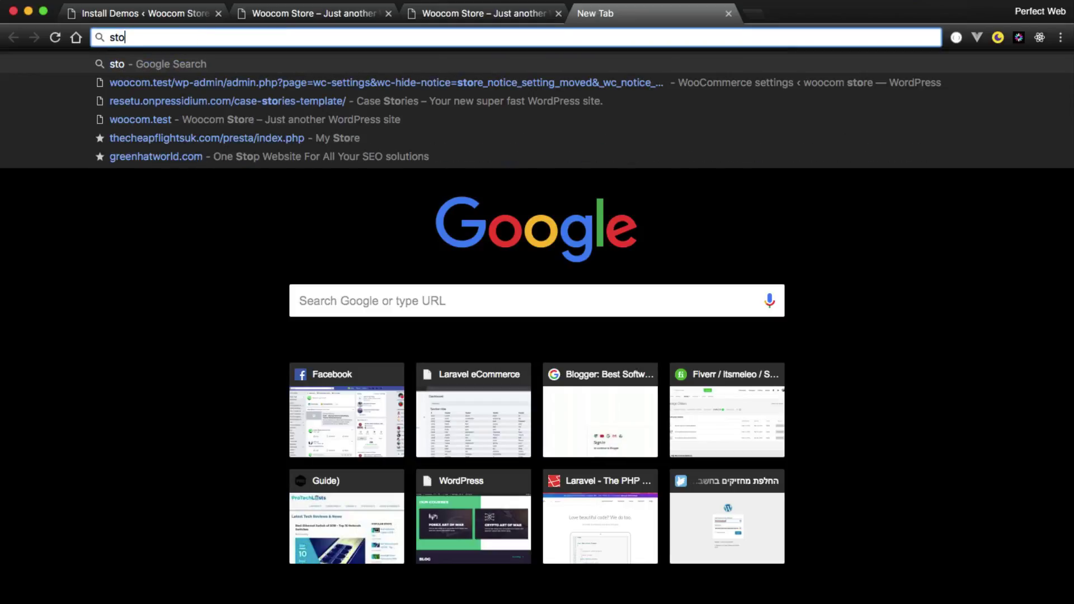
pyautogui.write('re.')
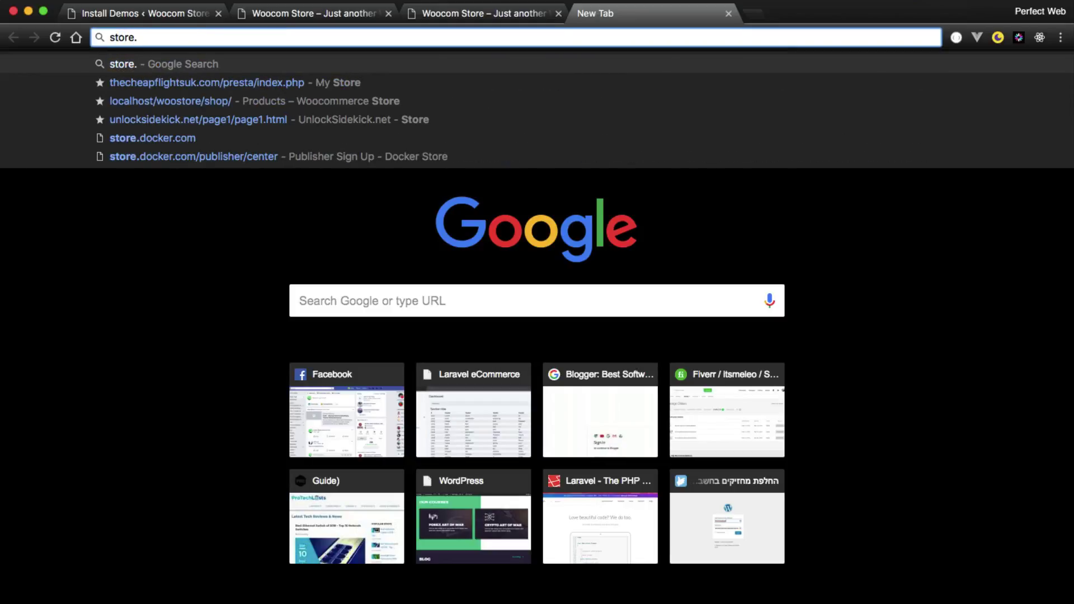
pyautogui.write('oce')
pyautogui.press('Return')
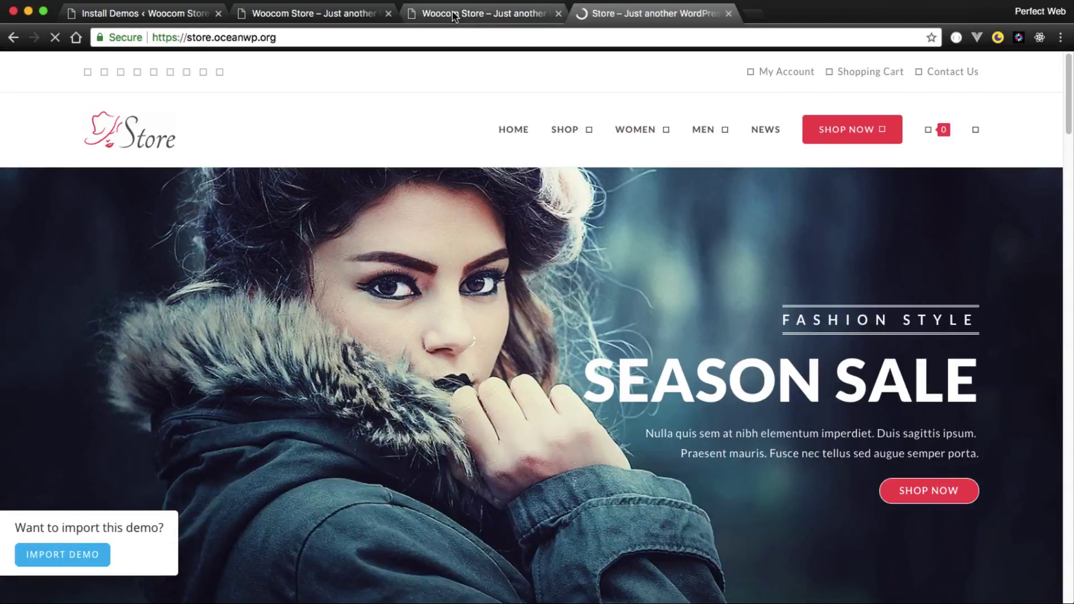
# Step: Return to the Woocom Store homepage and review it from the header to the footer for comparison with the original demo
pyautogui.click(455, 12)
pyautogui.scroll(5, 476, 197)
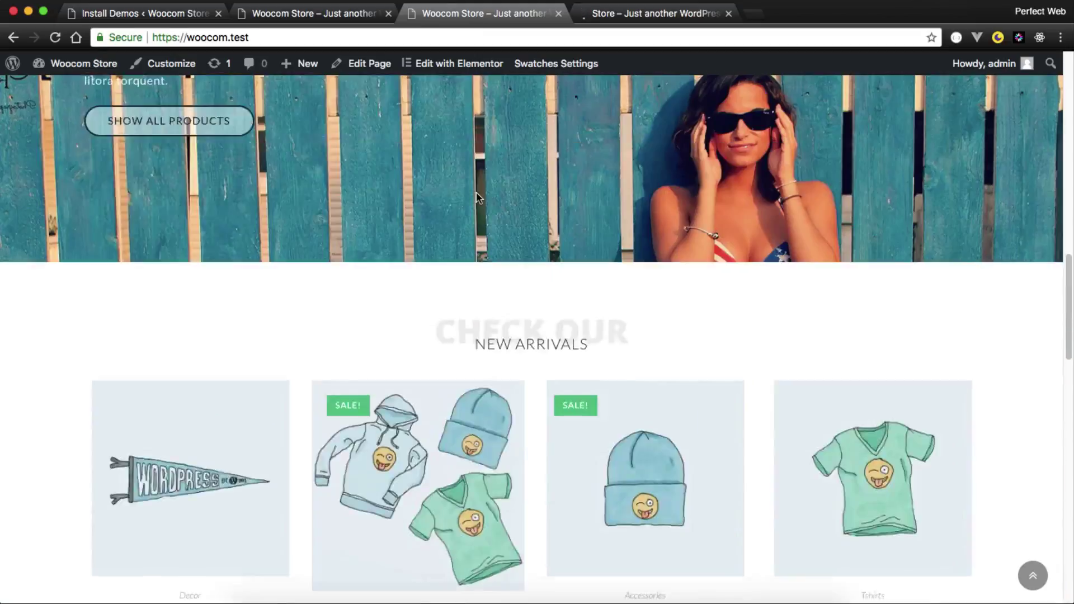
pyautogui.scroll(10, 476, 197)
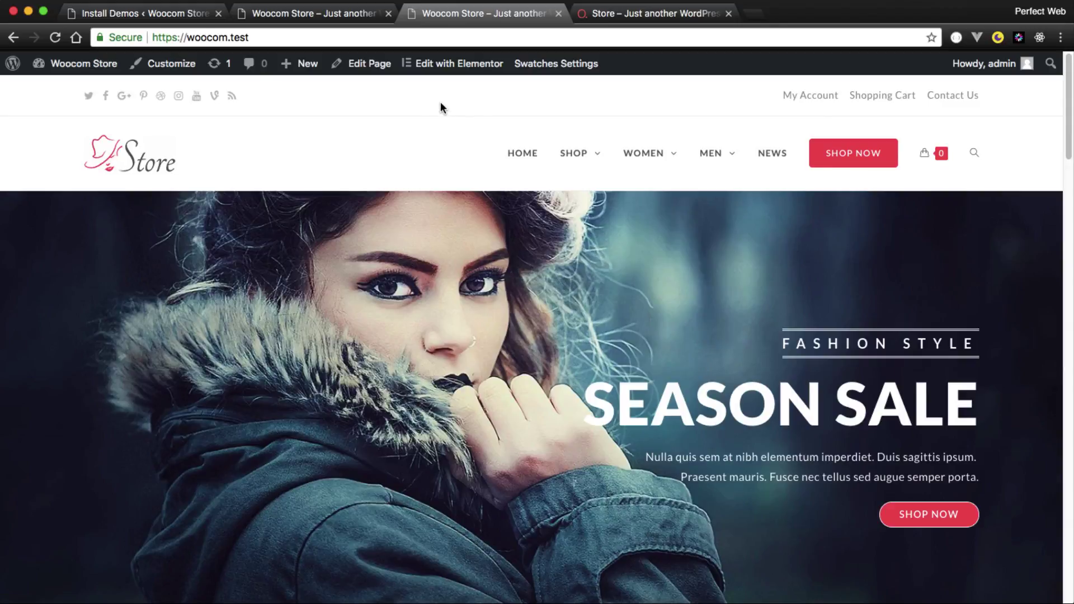
pyautogui.scroll(-15, 414, 137)
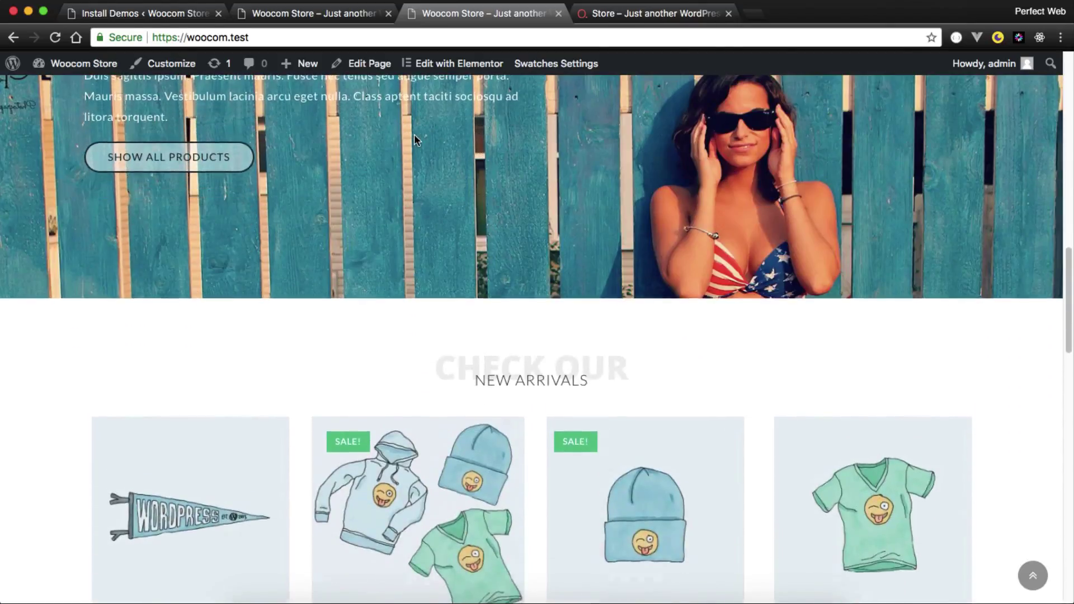
pyautogui.scroll(-10, 414, 140)
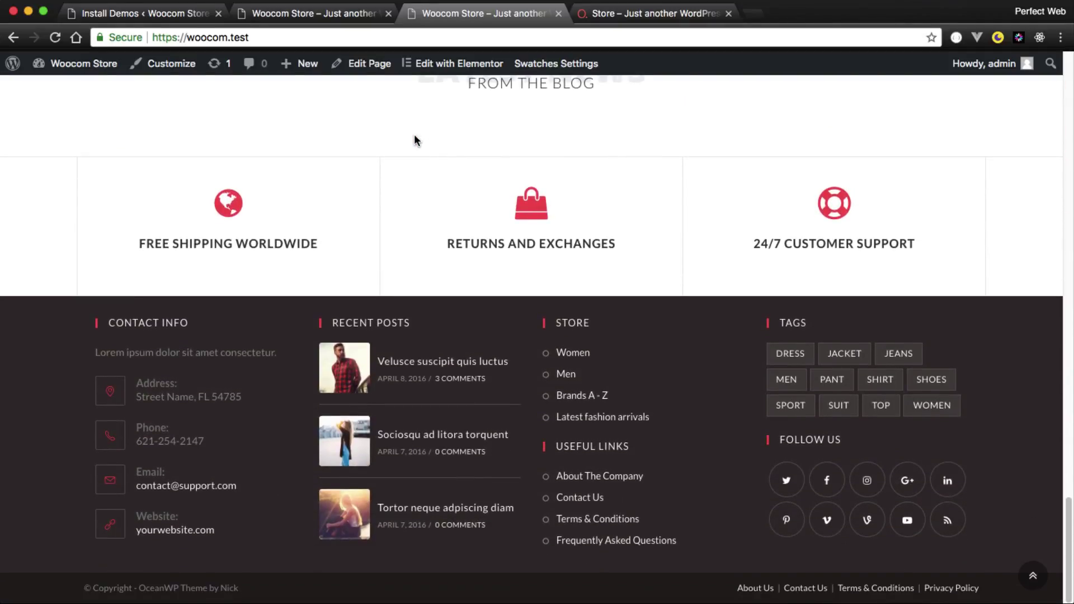
pyautogui.scroll(15, 417, 141)
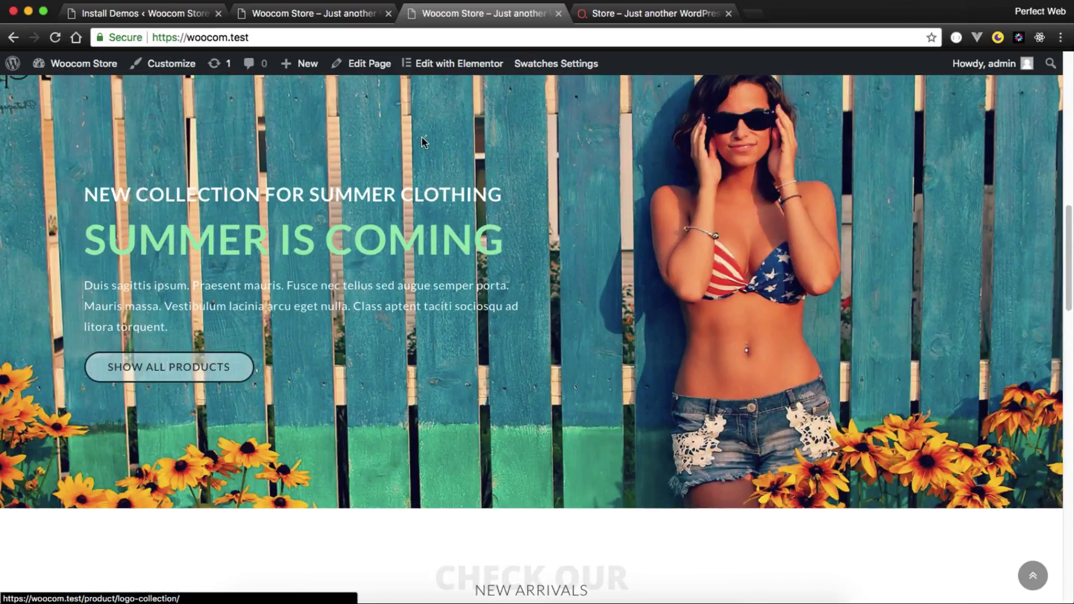
pyautogui.scroll(10, 421, 137)
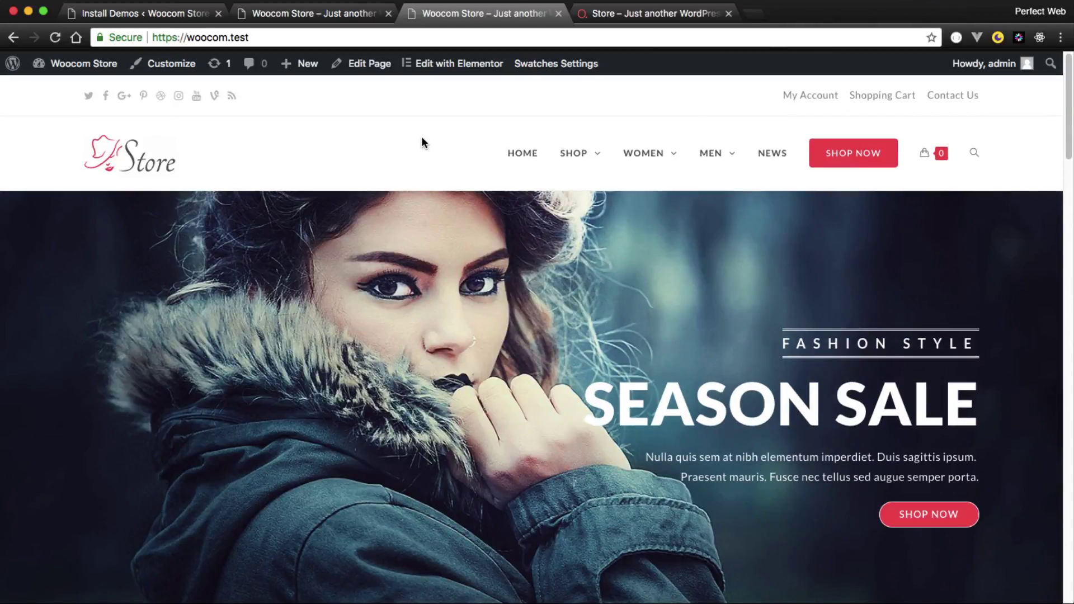
# Step: Look over the store's Shop page and open its Full Width version from the site navigation
pyautogui.click(581, 158)
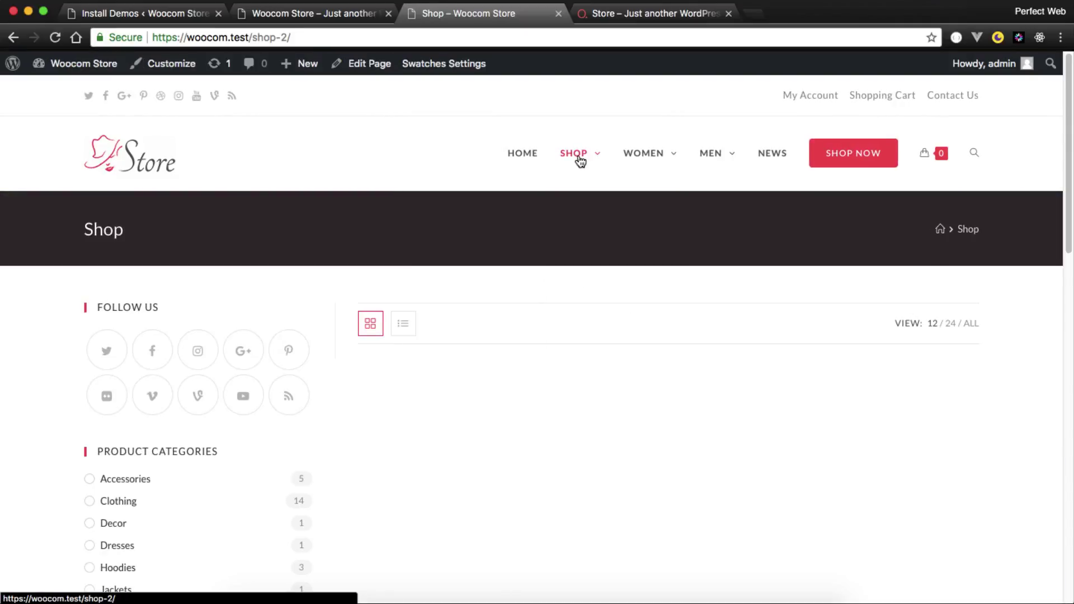
pyautogui.scroll(-5, 582, 160)
pyautogui.scroll(6, 578, 161)
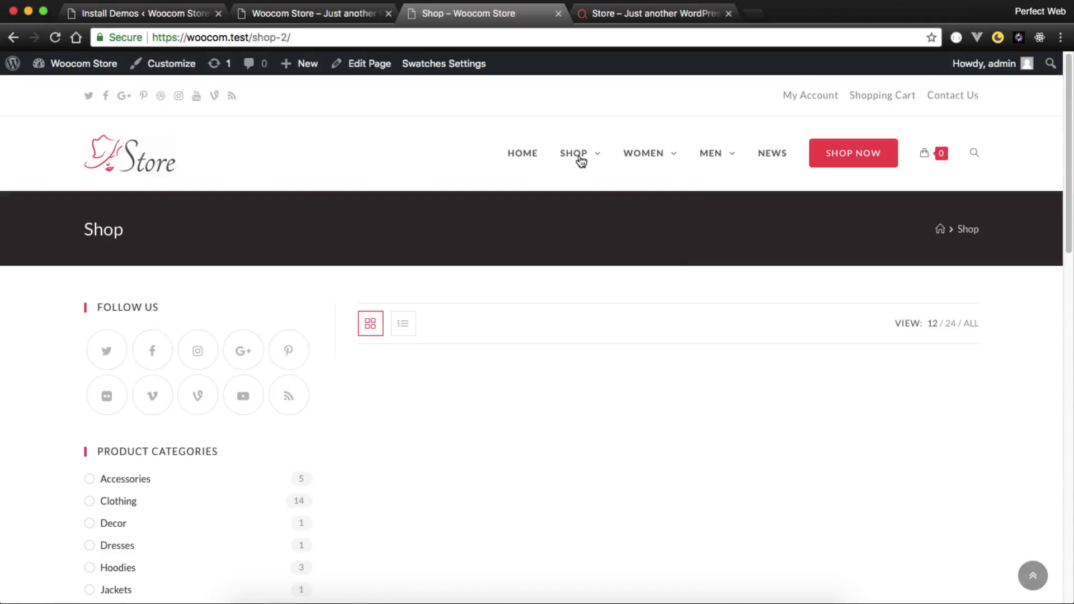
pyautogui.moveTo(586, 156)
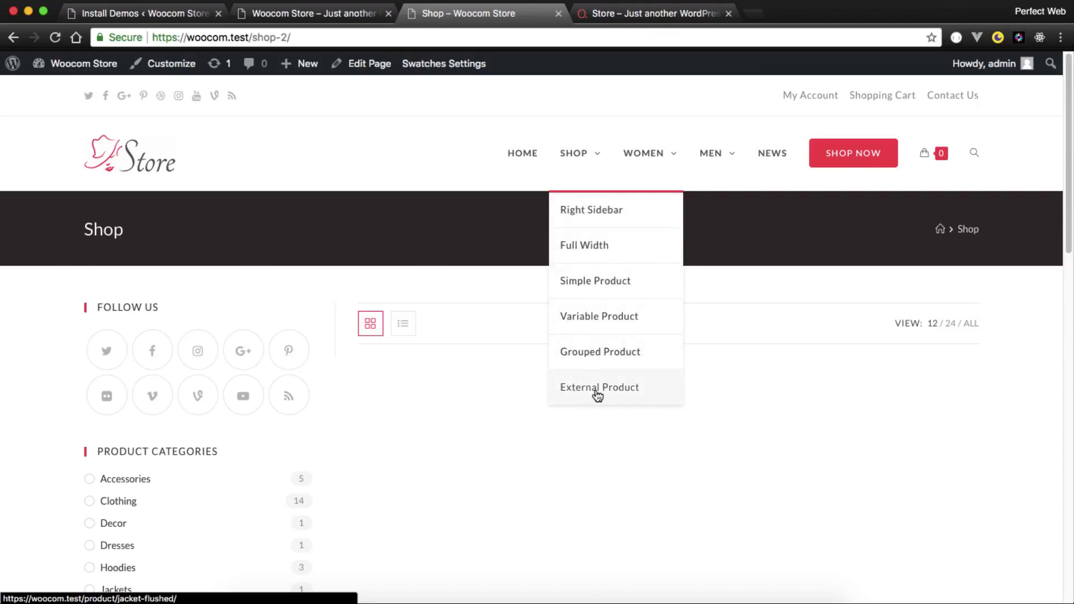
pyautogui.click(602, 249)
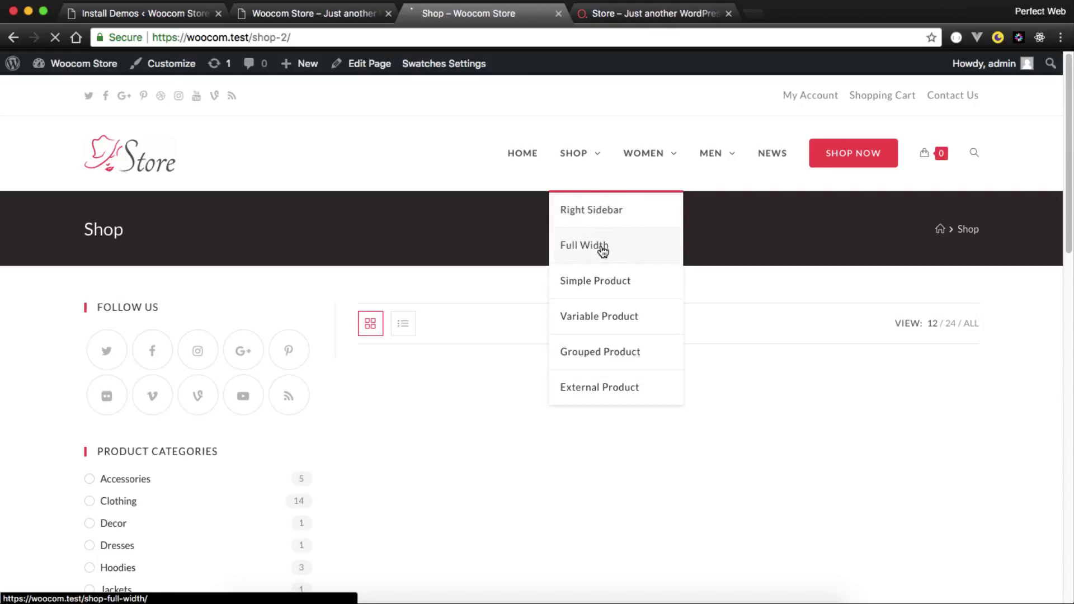
# Step: Look through the product grid on the Shop Full Width page down to the footer
pyautogui.scroll(-5, 602, 250)
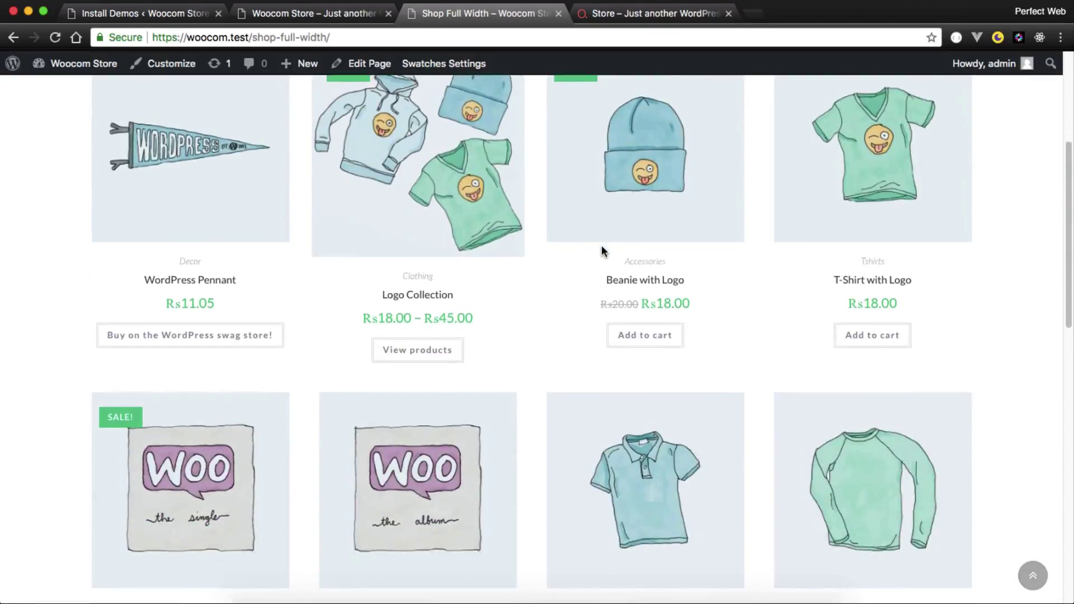
pyautogui.scroll(-10, 538, 301)
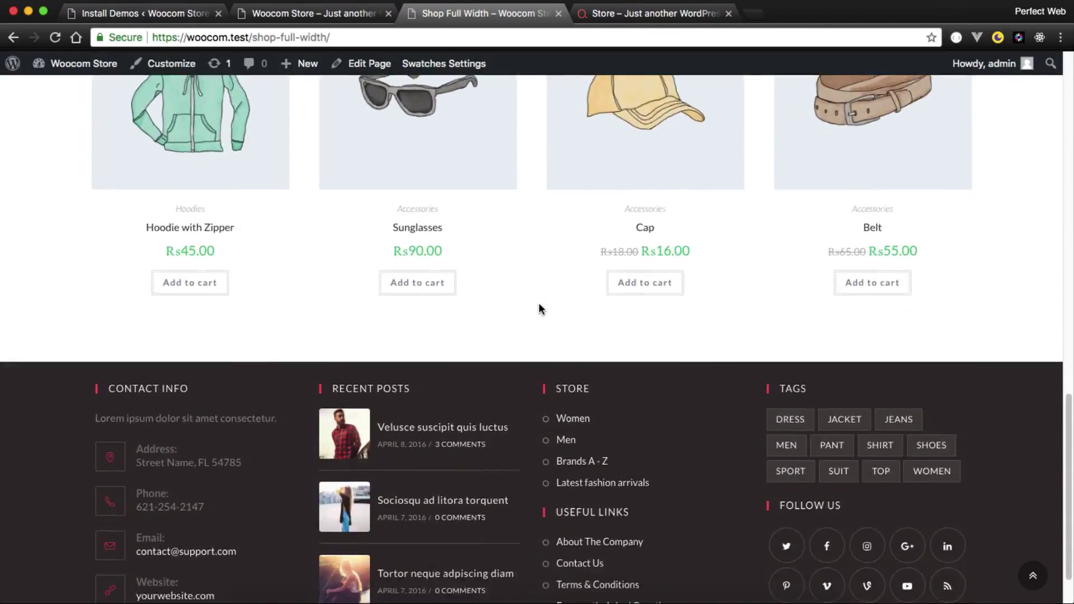
pyautogui.scroll(10, 538, 303)
pyautogui.scroll(3, 538, 303)
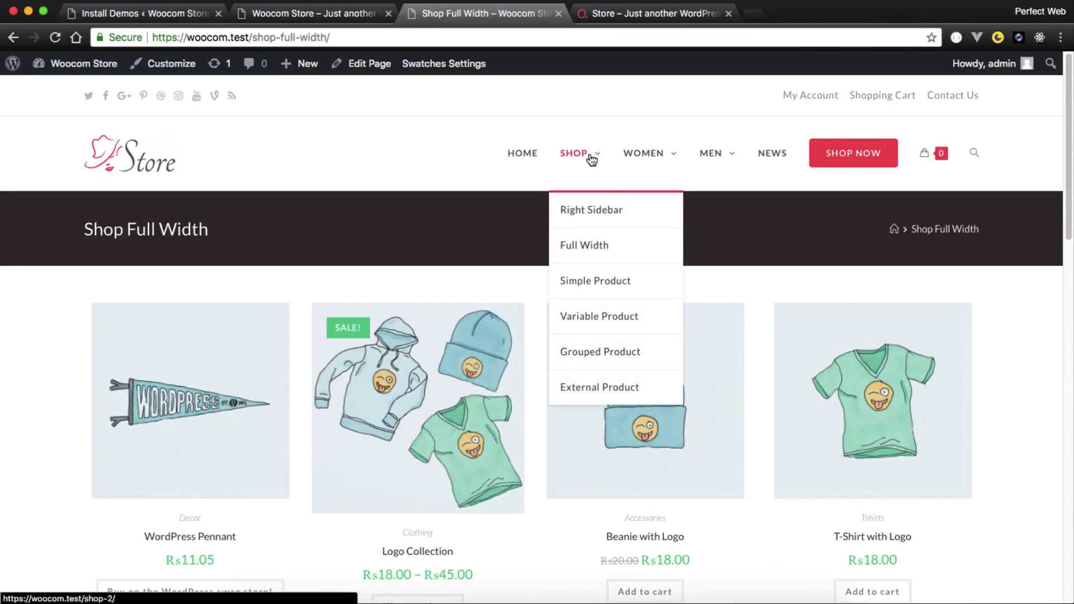
# Step: Open the Simple Product sample from the Shop navigation and examine its gallery, price, feature list and category sidebar
pyautogui.click(597, 290)
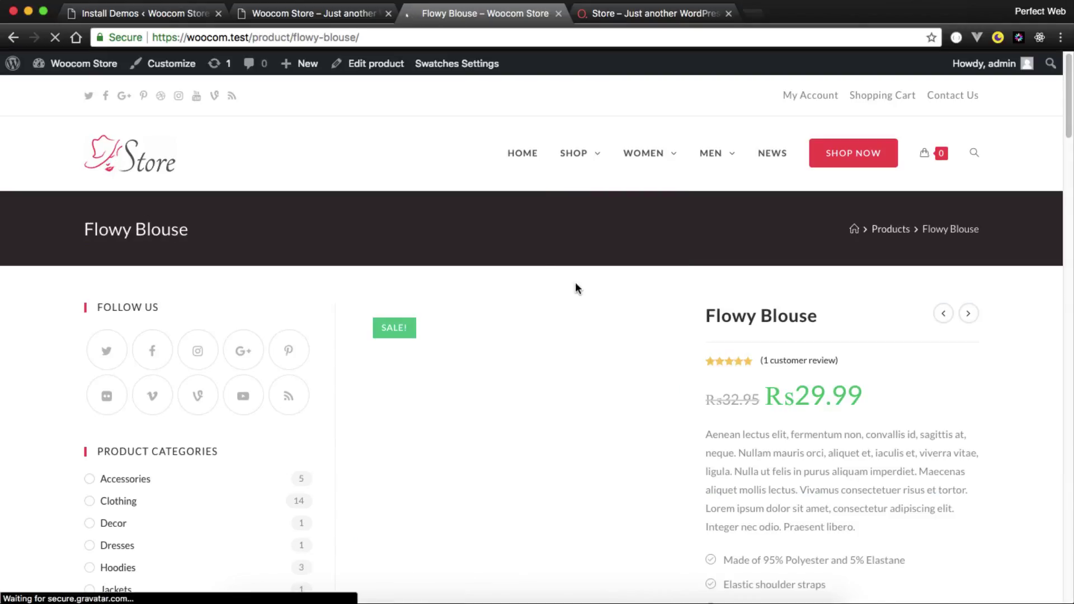
pyautogui.scroll(-5, 545, 266)
pyautogui.scroll(5, 5, 207)
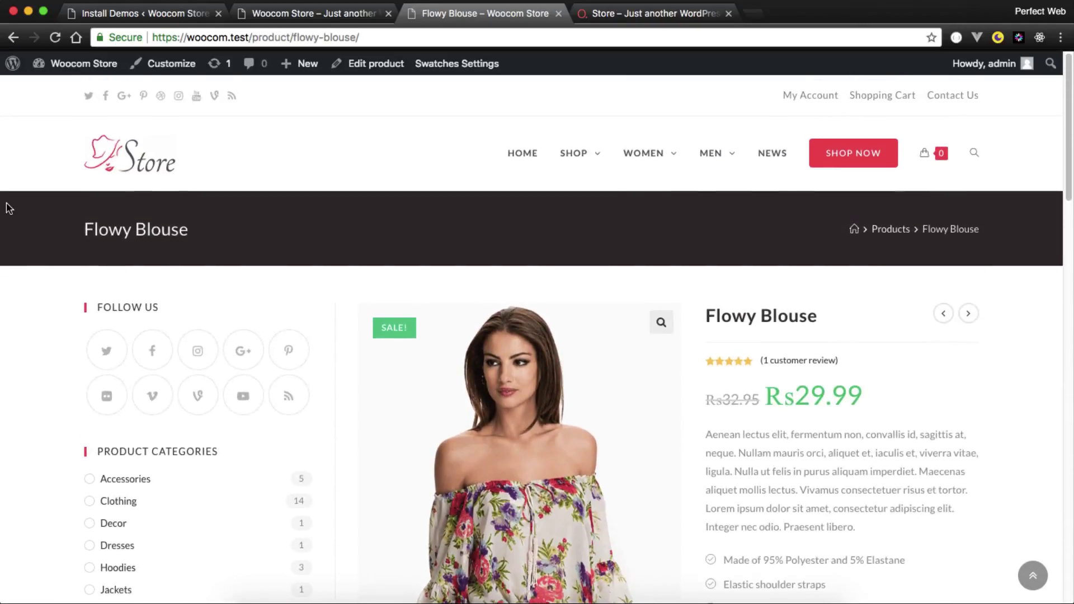
pyautogui.scroll(-4, 8, 206)
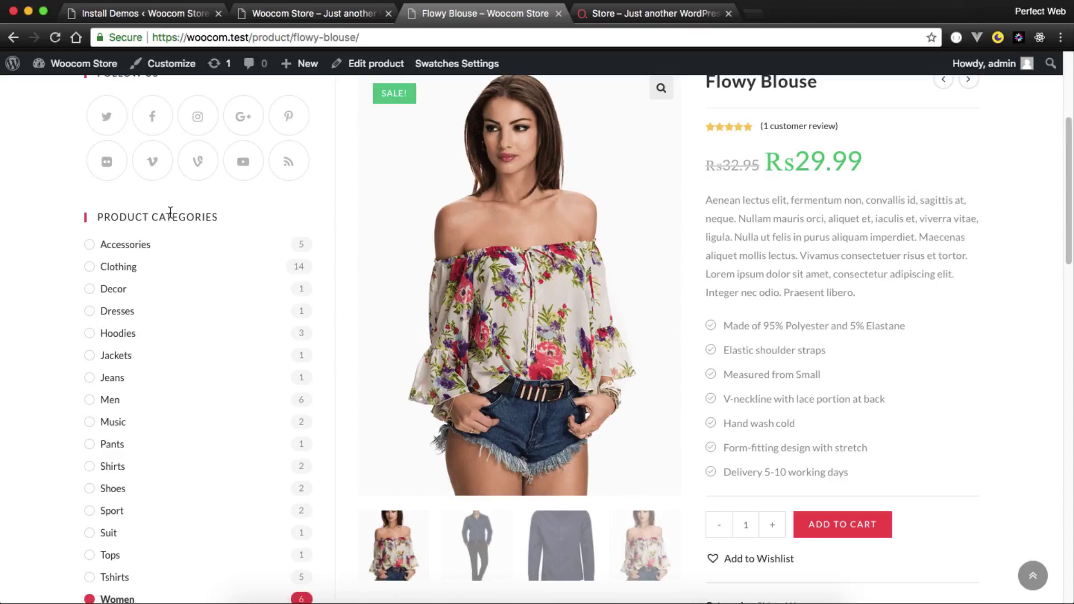
pyautogui.scroll(-5, 172, 218)
pyautogui.scroll(4, 324, 240)
pyautogui.scroll(1, 559, 313)
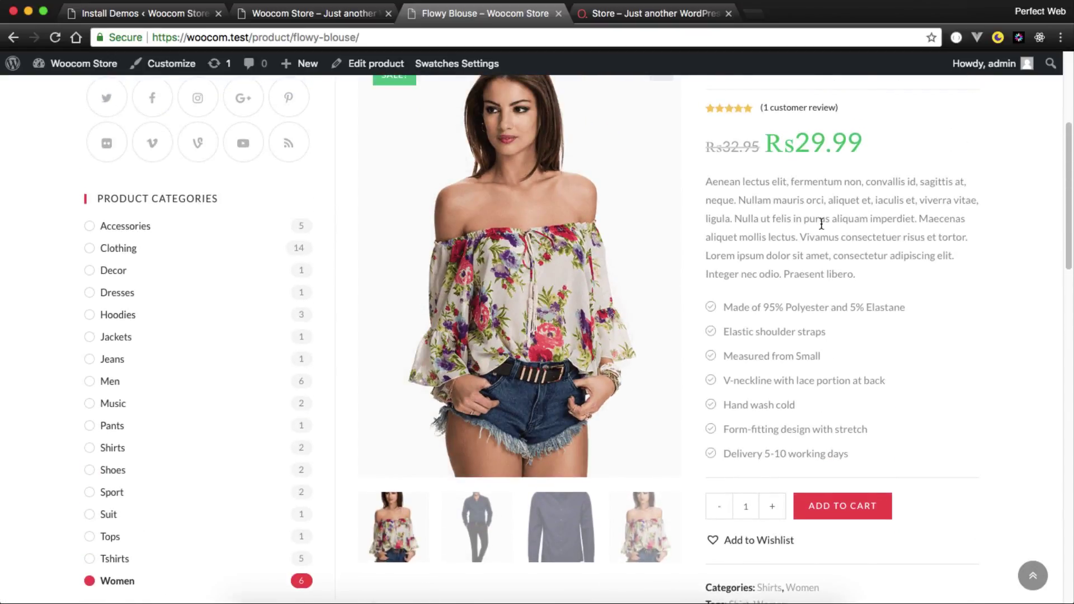
# Step: Review the Flowy Blouse description, sharing links and related products, and close the product page's browser tab
pyautogui.scroll(-10, 789, 316)
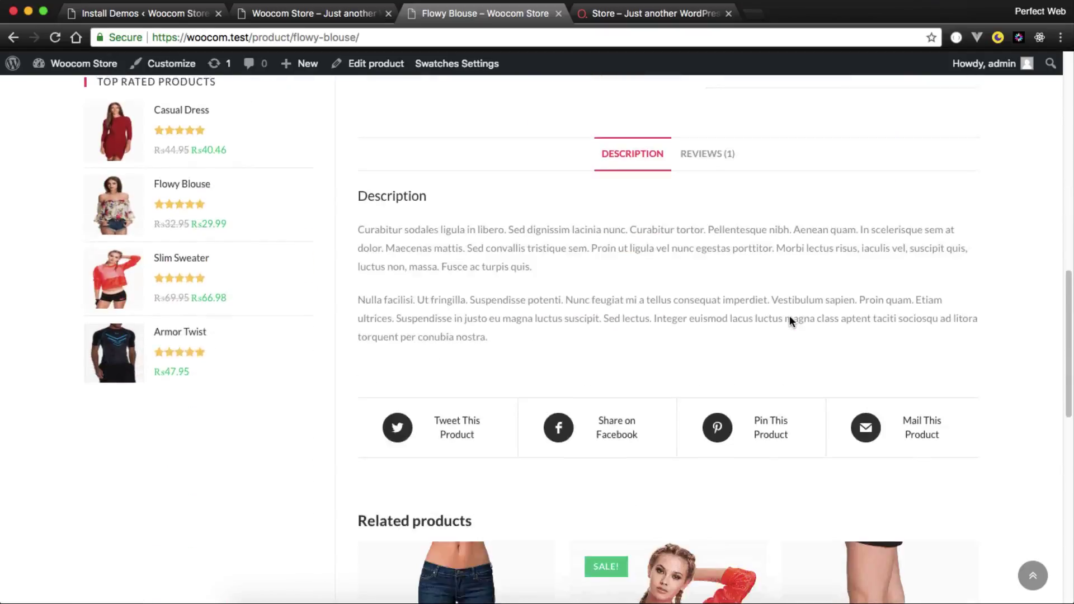
pyautogui.scroll(-6, 790, 319)
pyautogui.scroll(3, 338, 390)
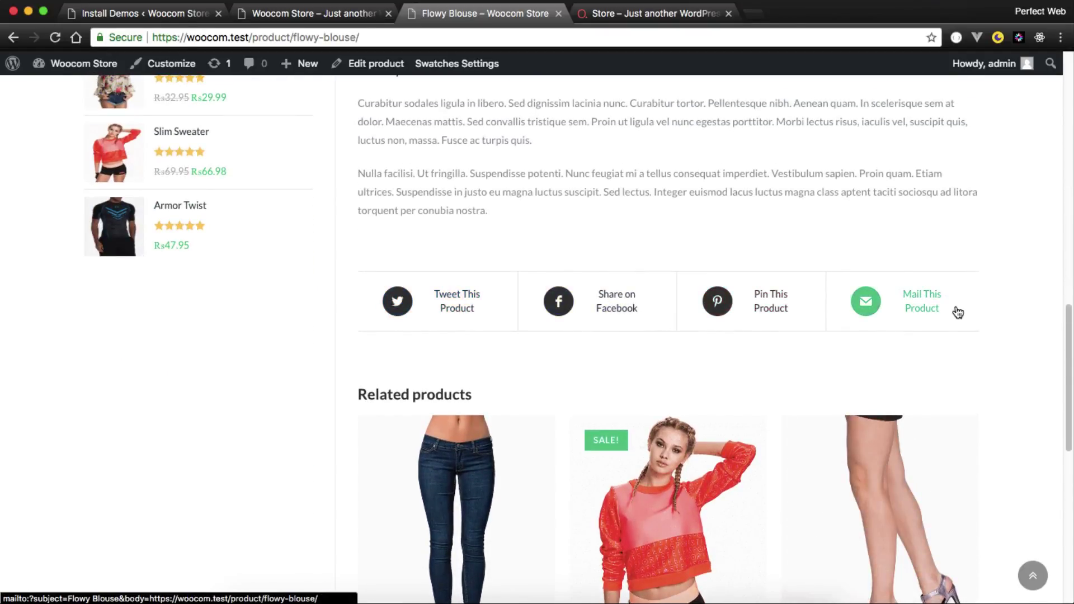
pyautogui.scroll(-7, 955, 310)
pyautogui.scroll(12, 954, 310)
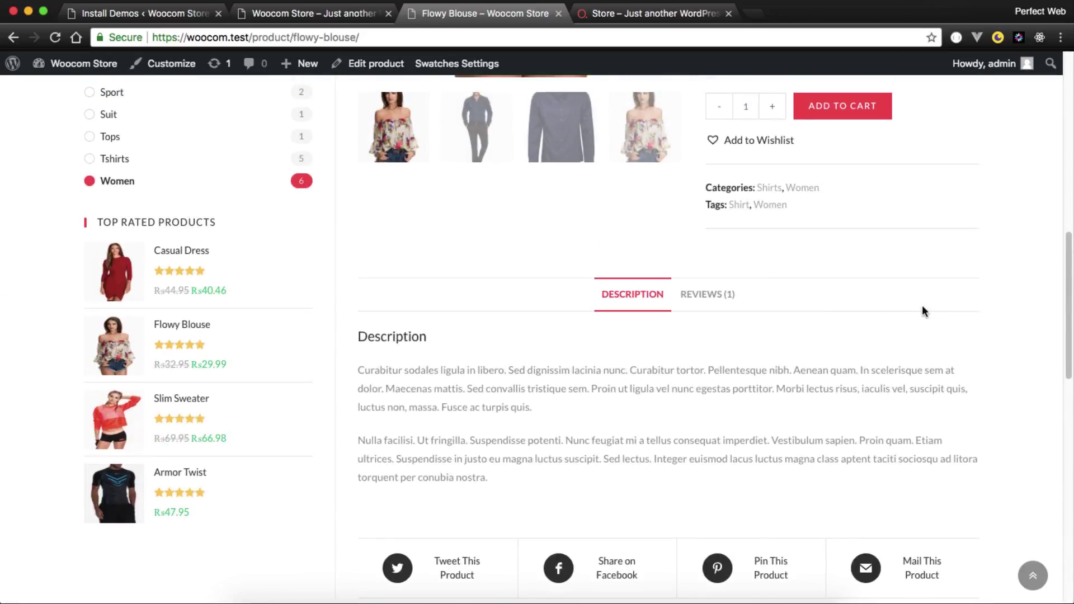
pyautogui.click(558, 14)
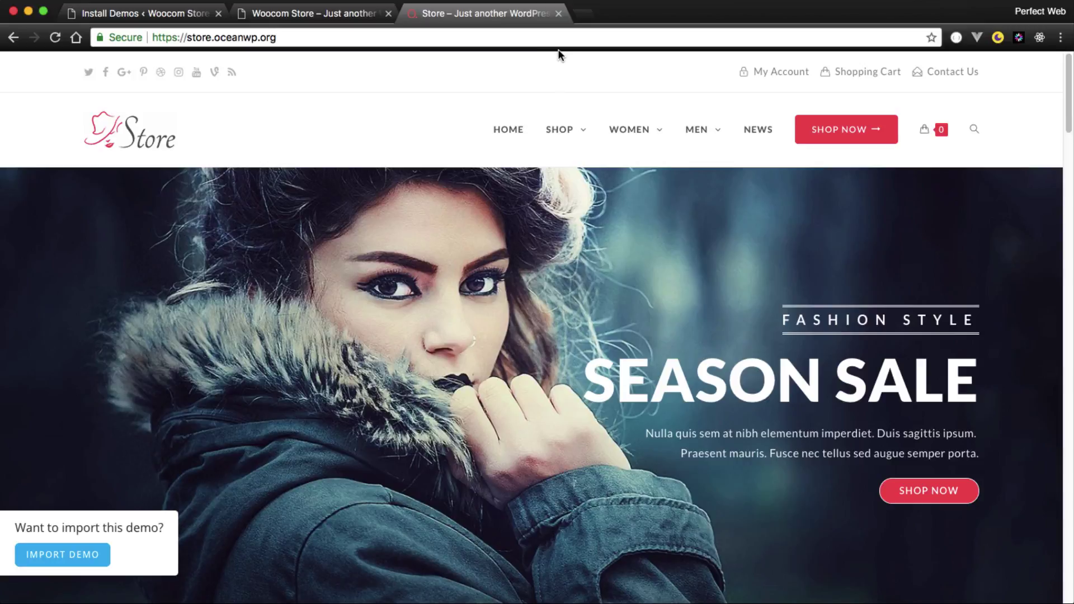
# Step: Close the OceanWP Store demo site and dismiss the demo import confirmation on the Install Demos page
pyautogui.click(558, 14)
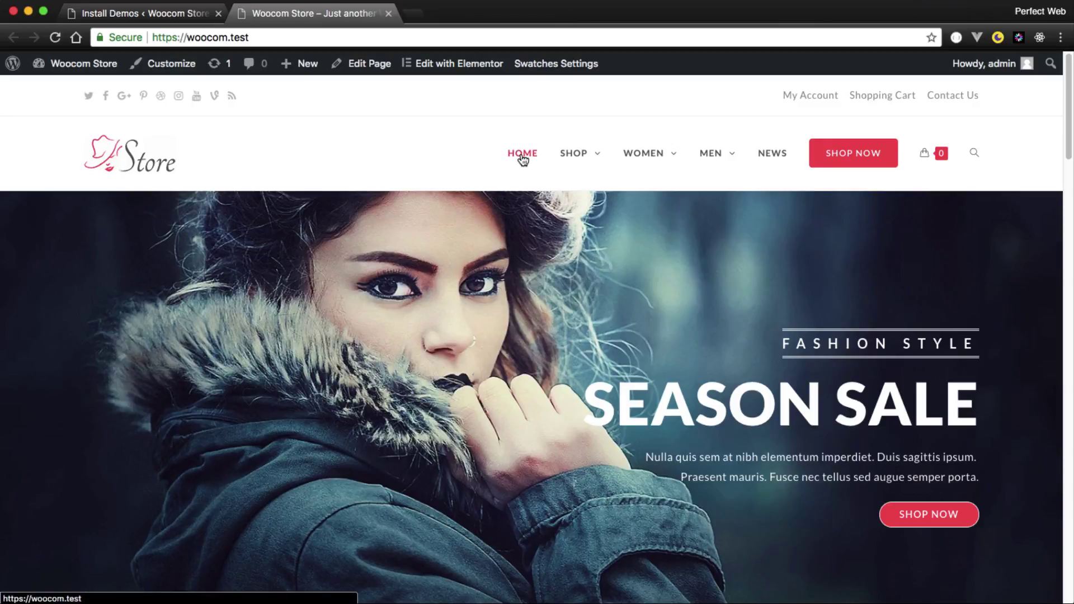
pyautogui.click(119, 15)
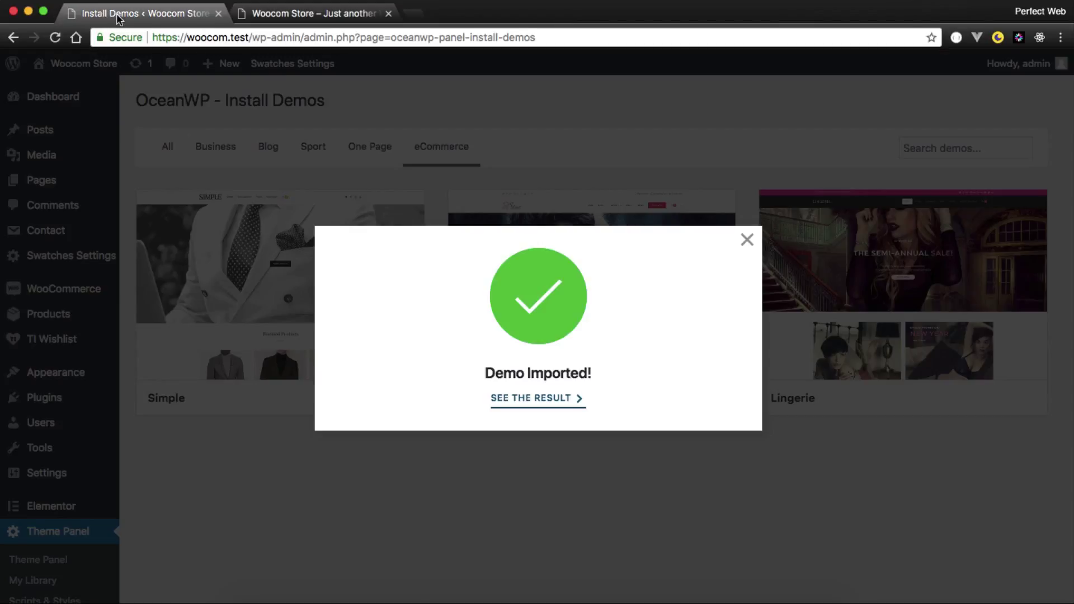
pyautogui.click(746, 242)
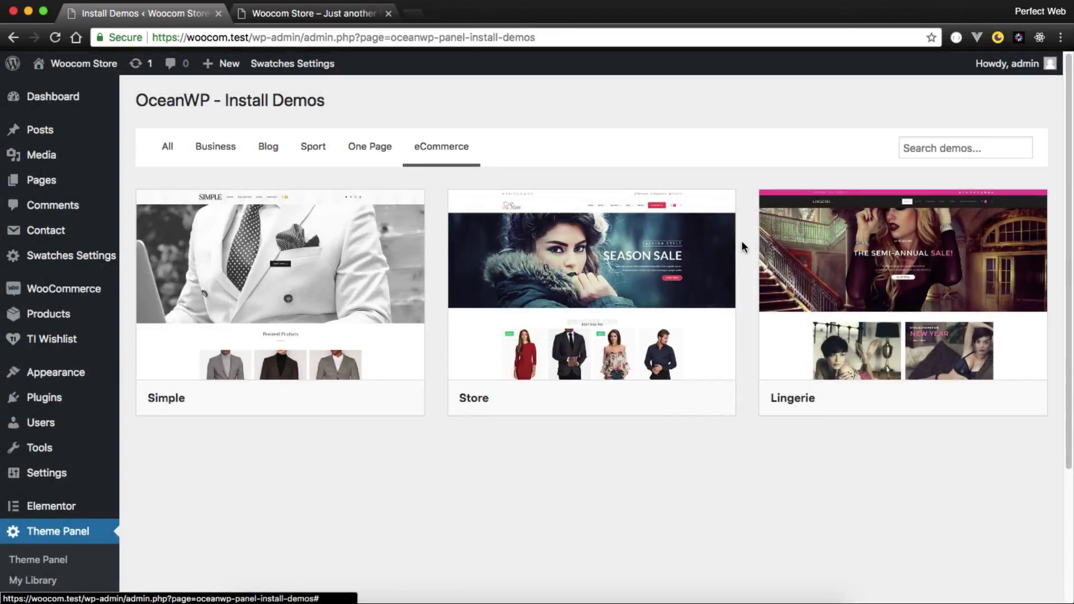
# Step: Examine the Getting started customization options in the OceanWP Theme Panel and compare the top bar options with the store's front page
pyautogui.scroll(-3, 132, 464)
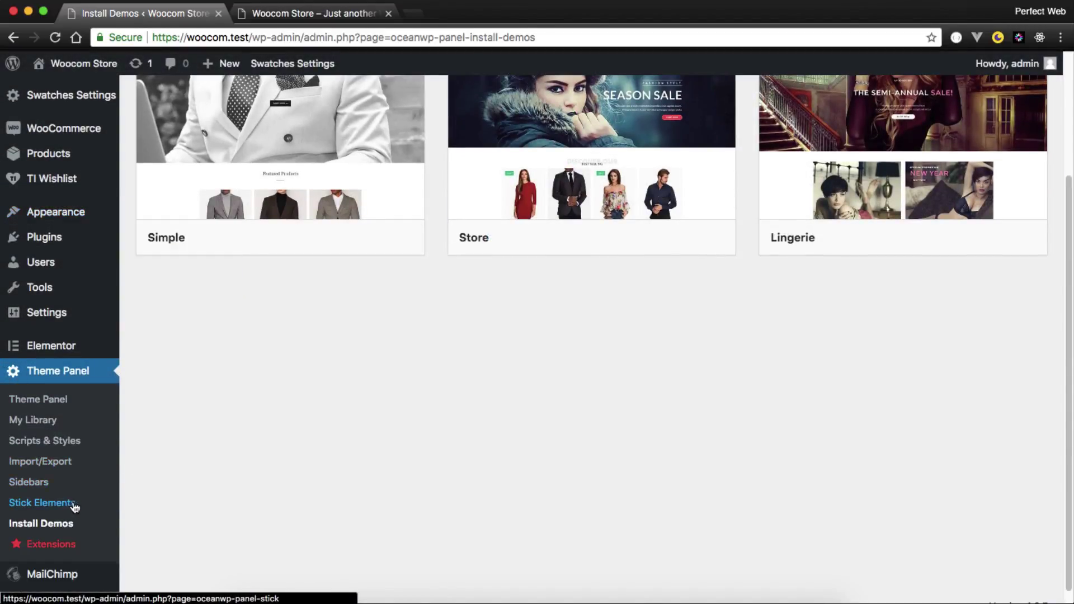
pyautogui.click(50, 403)
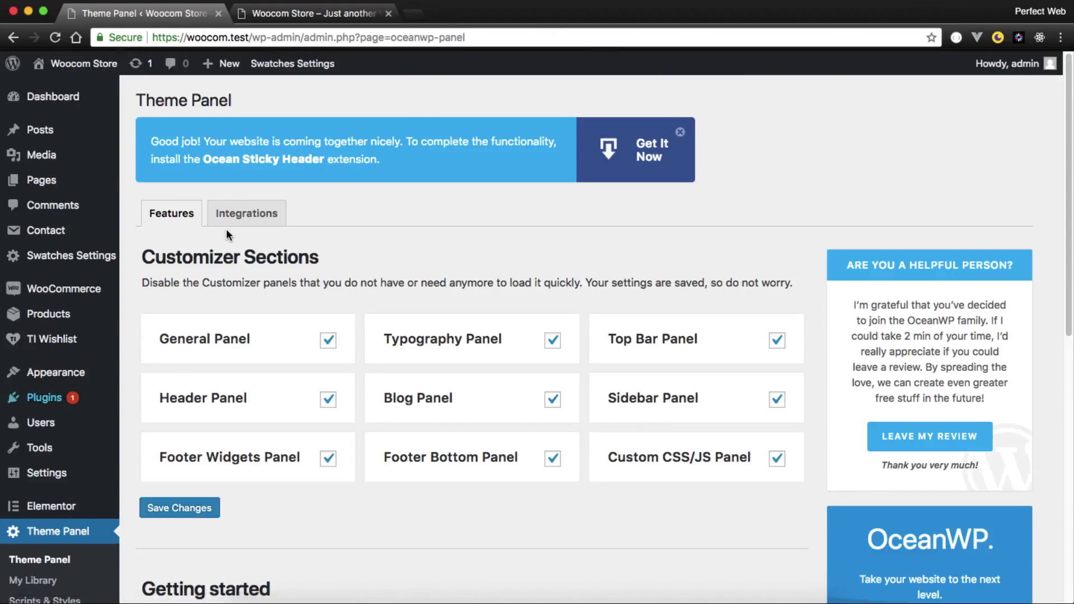
pyautogui.scroll(-8, 535, 366)
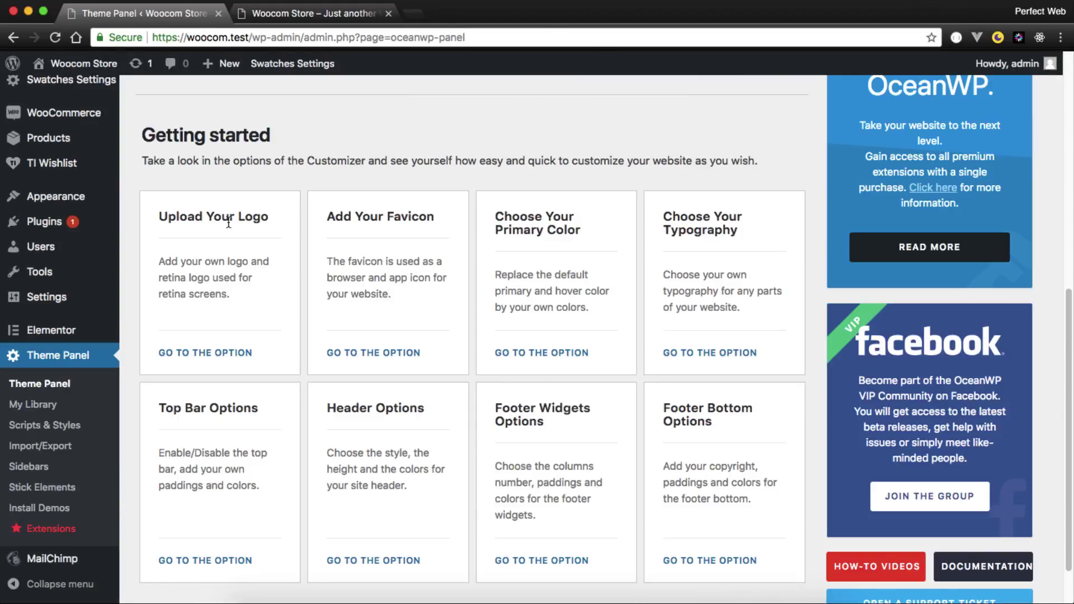
pyautogui.moveTo(154, 215); pyautogui.dragTo(585, 234)
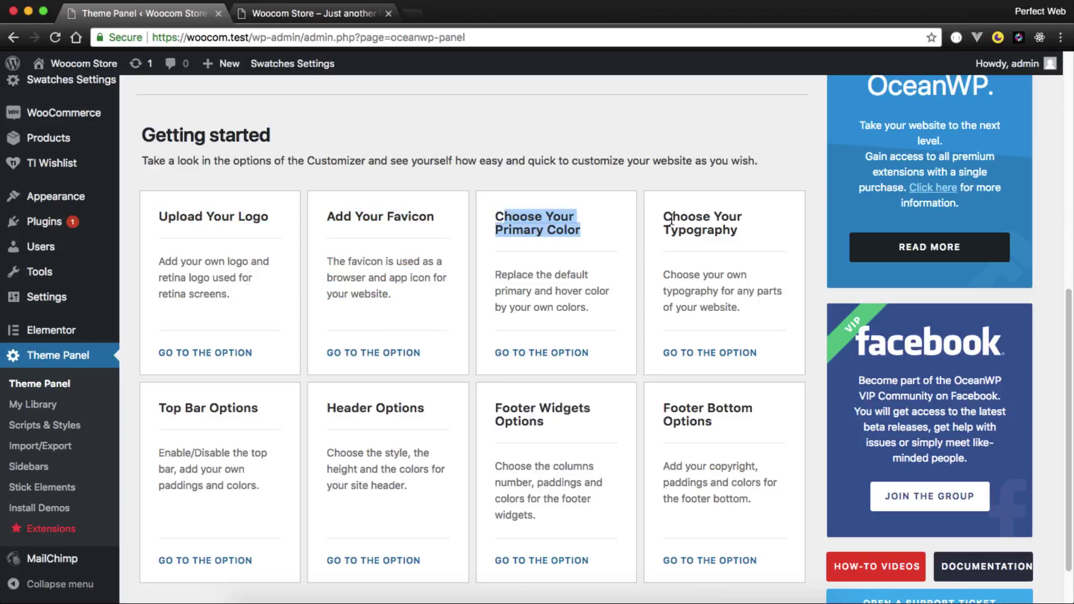
pyautogui.moveTo(671, 217); pyautogui.dragTo(737, 234)
pyautogui.scroll(-2, 737, 234)
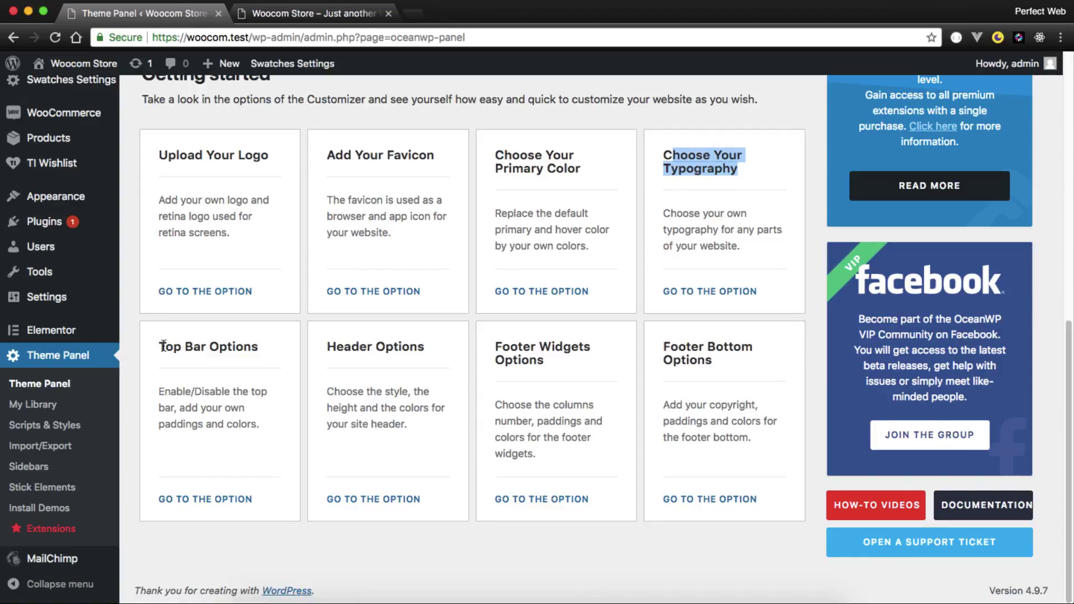
pyautogui.moveTo(165, 347); pyautogui.dragTo(257, 347)
pyautogui.click(308, 17)
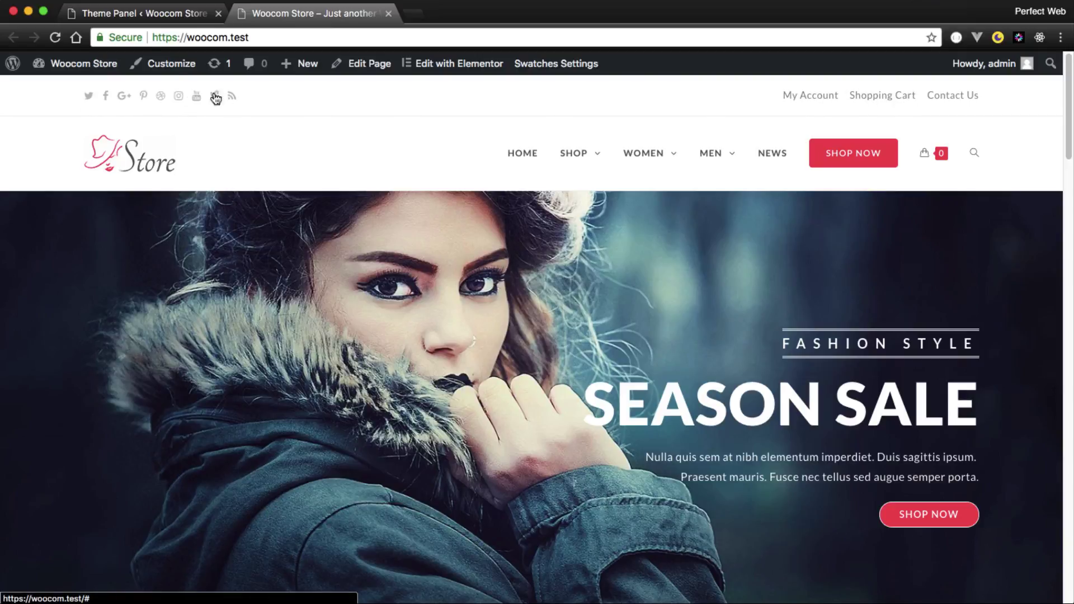
pyautogui.click(141, 21)
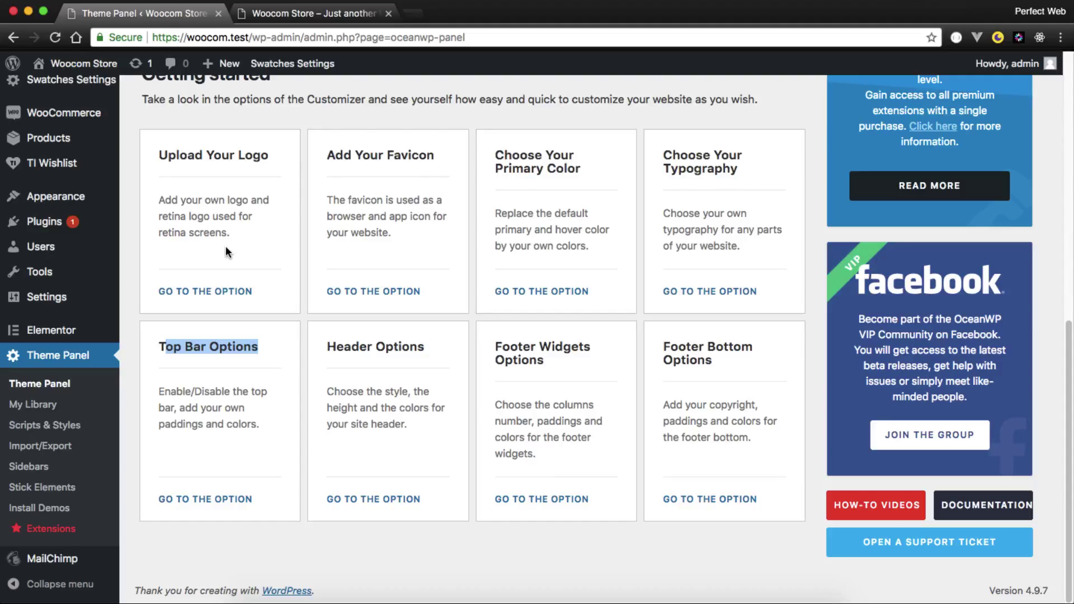
pyautogui.scroll(5, 226, 250)
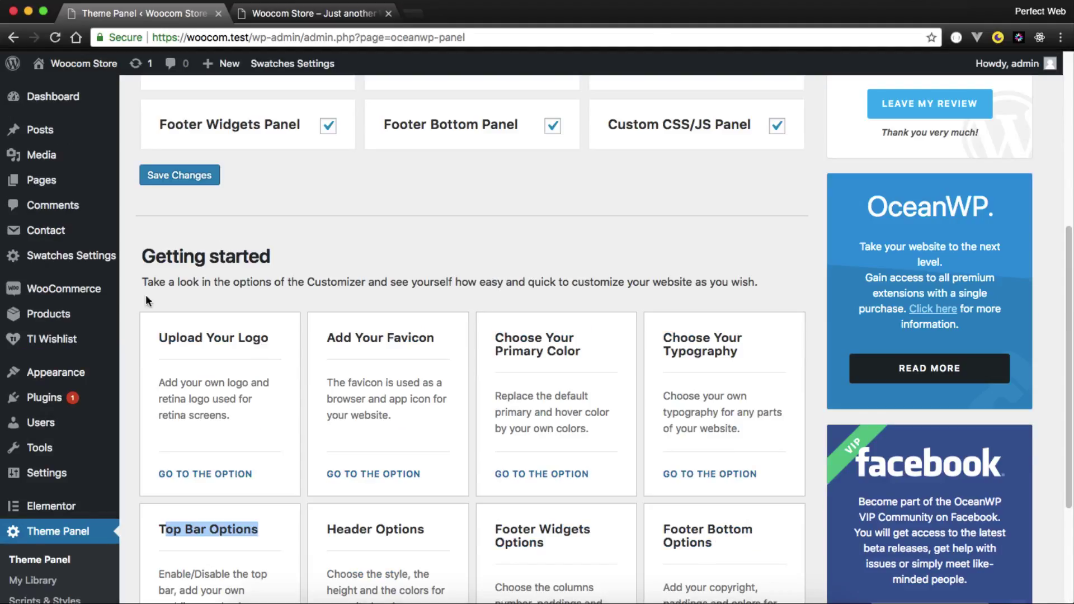
# Step: Open the WooCommerce general settings at the Store Address section
pyautogui.moveTo(95, 296)
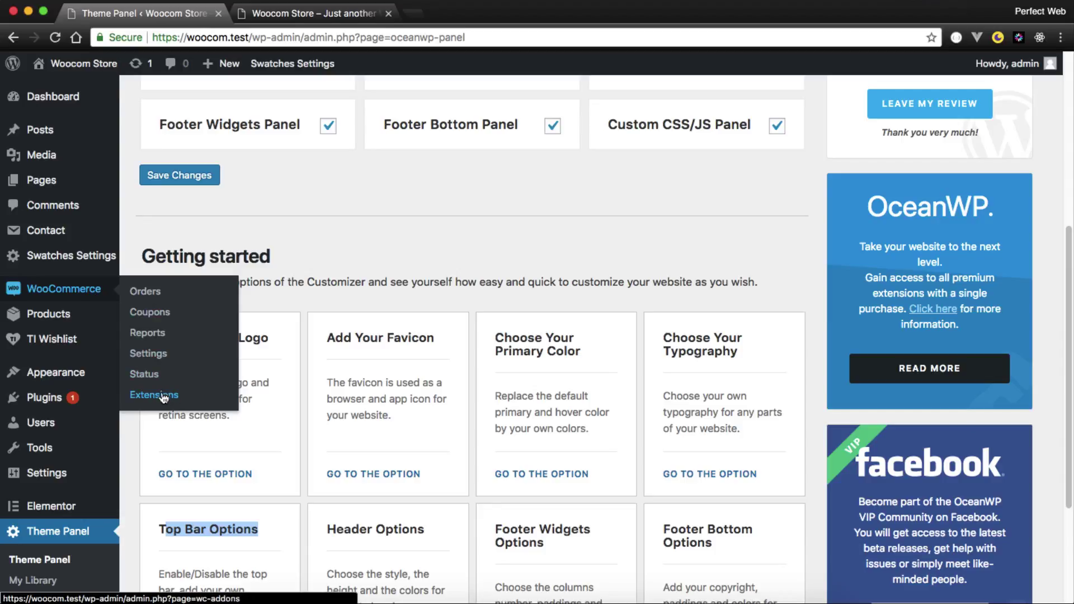
pyautogui.click(158, 359)
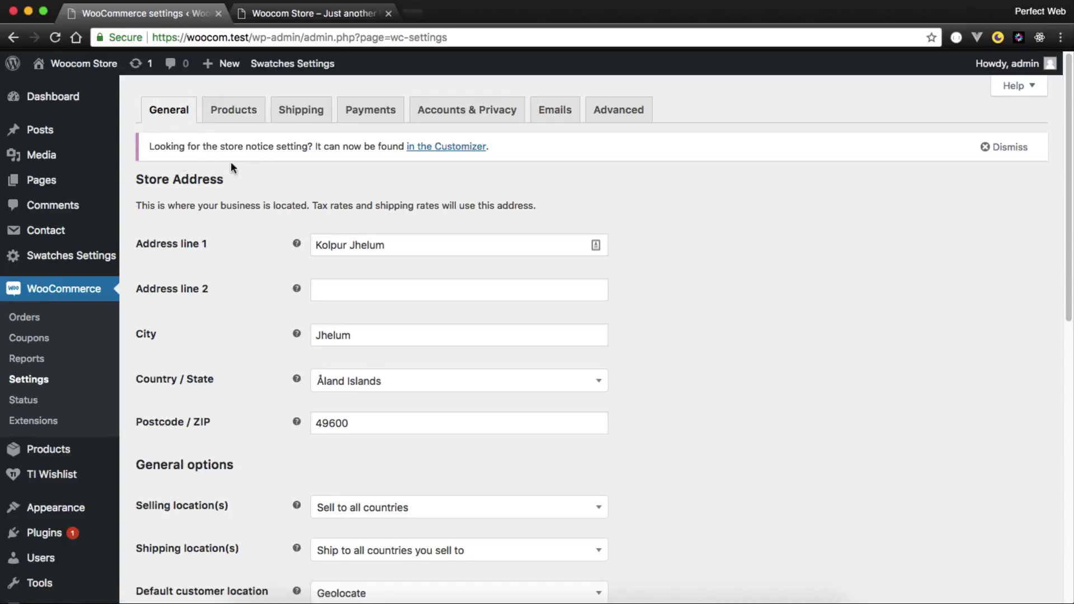
pyautogui.moveTo(142, 183); pyautogui.dragTo(222, 184)
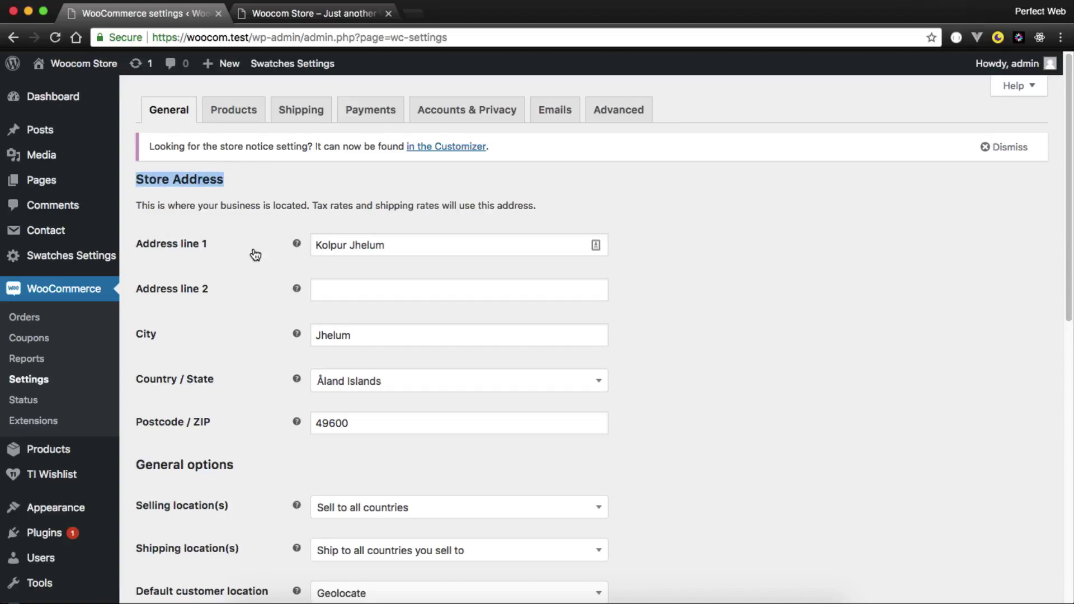
# Step: Set the store address's country and state to Pakistan — Punjab
pyautogui.scroll(-2, 249, 253)
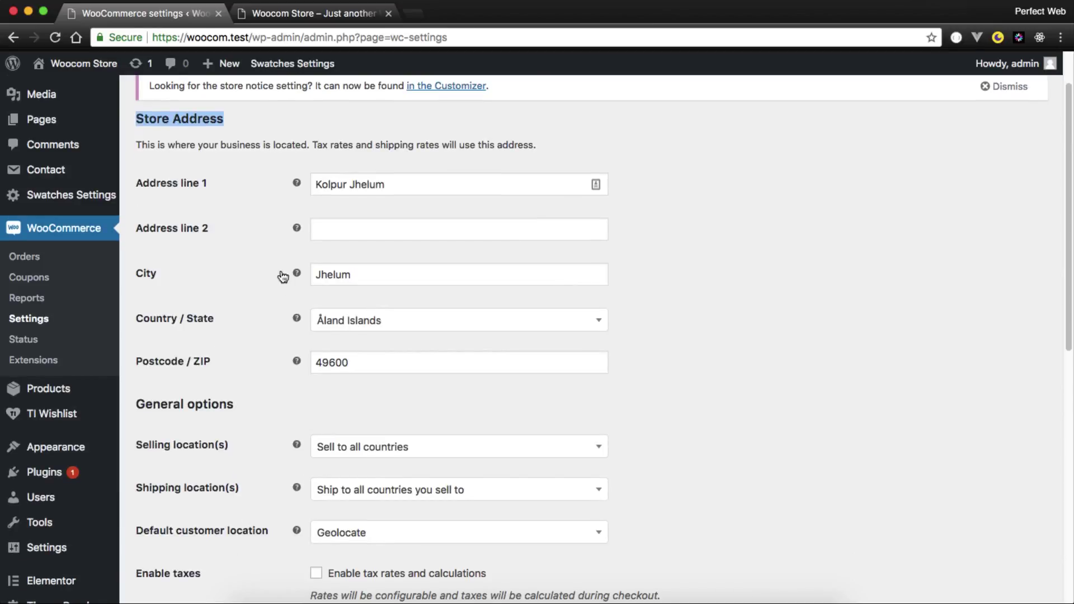
pyautogui.click(417, 329)
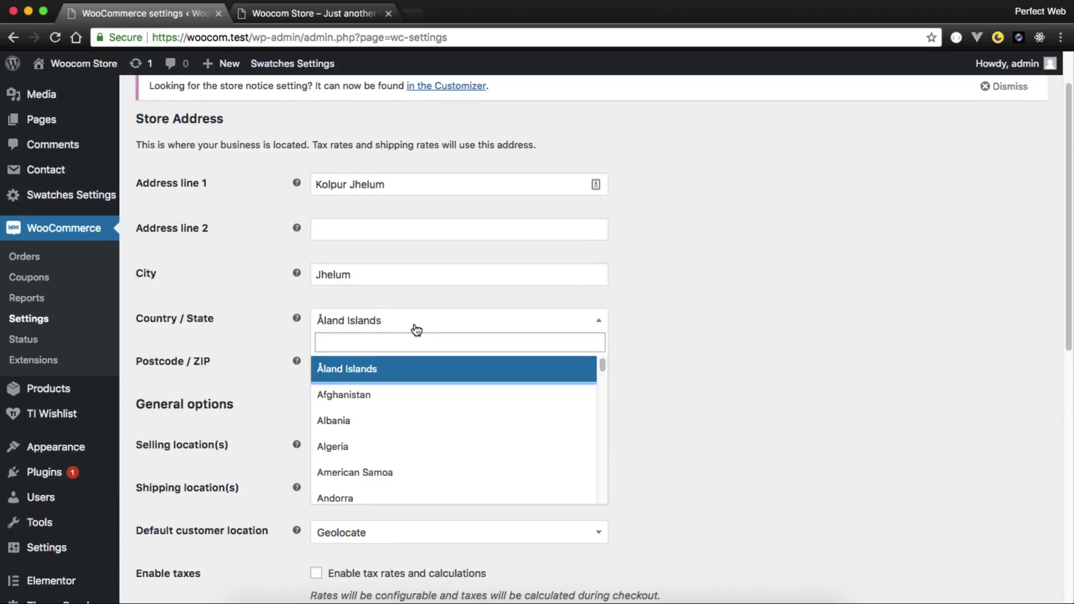
pyautogui.write('pakis')
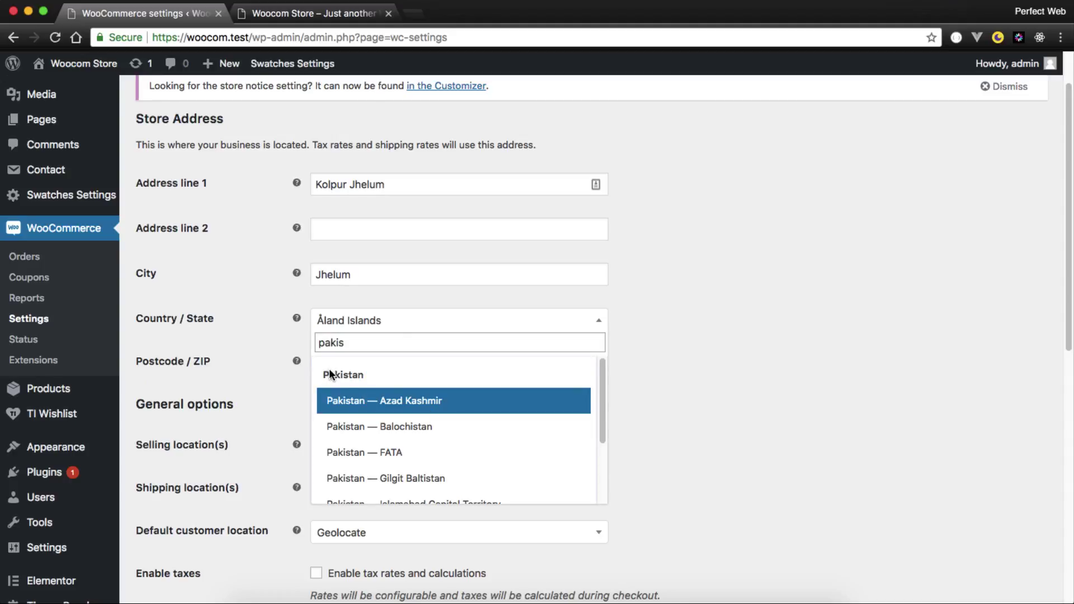
pyautogui.scroll(-4, 432, 433)
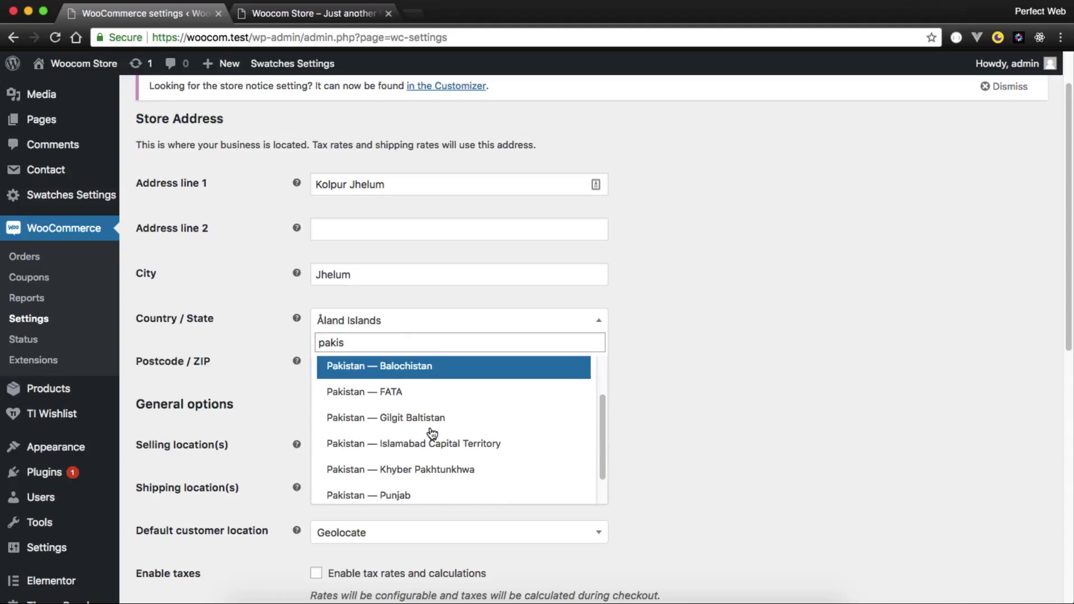
pyautogui.click(374, 459)
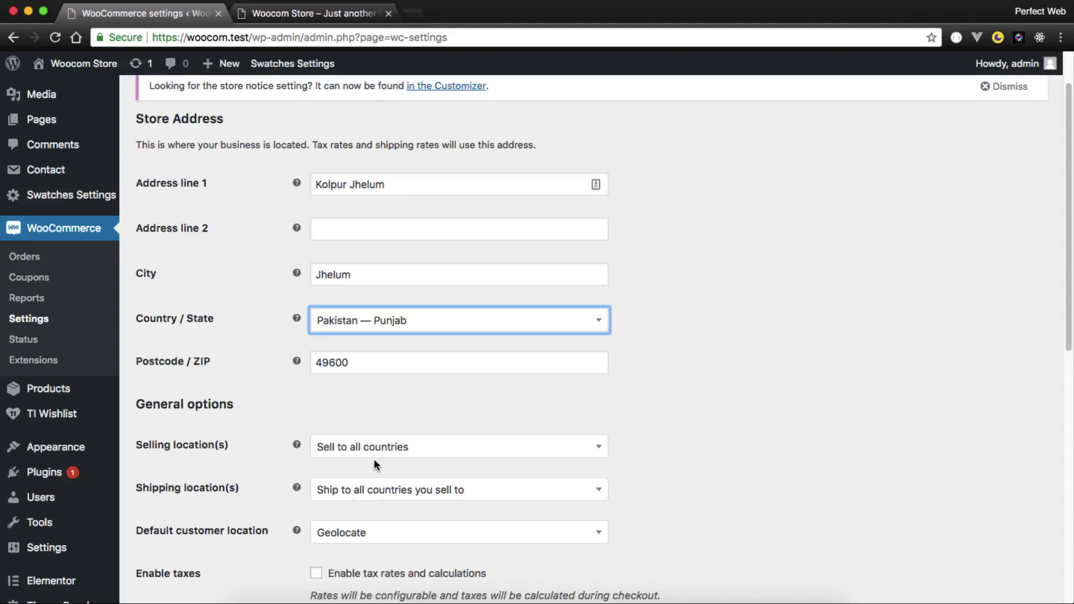
pyautogui.click(761, 410)
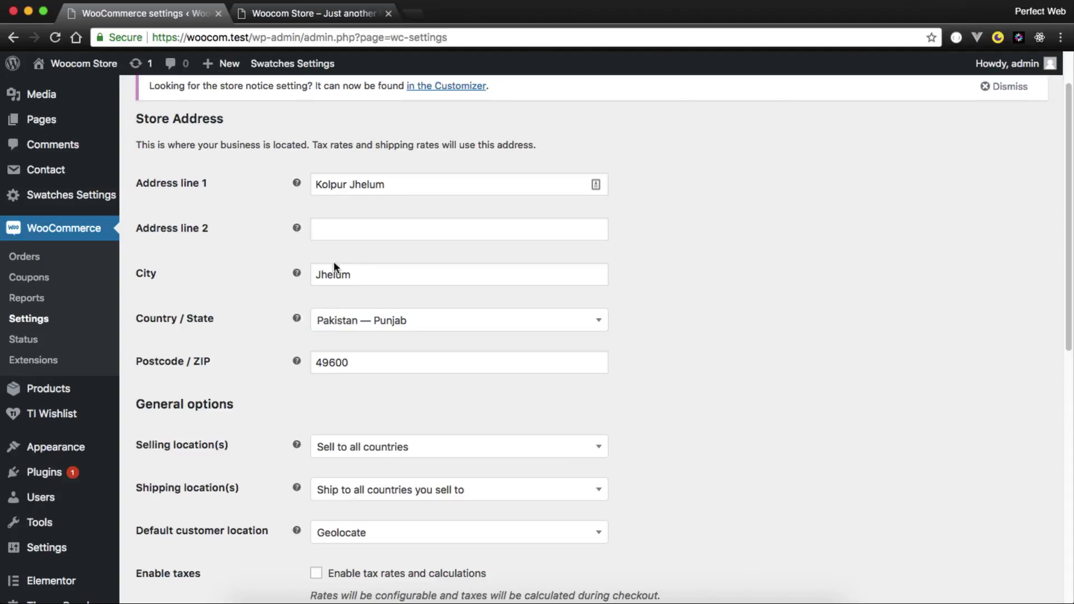
pyautogui.click(410, 323)
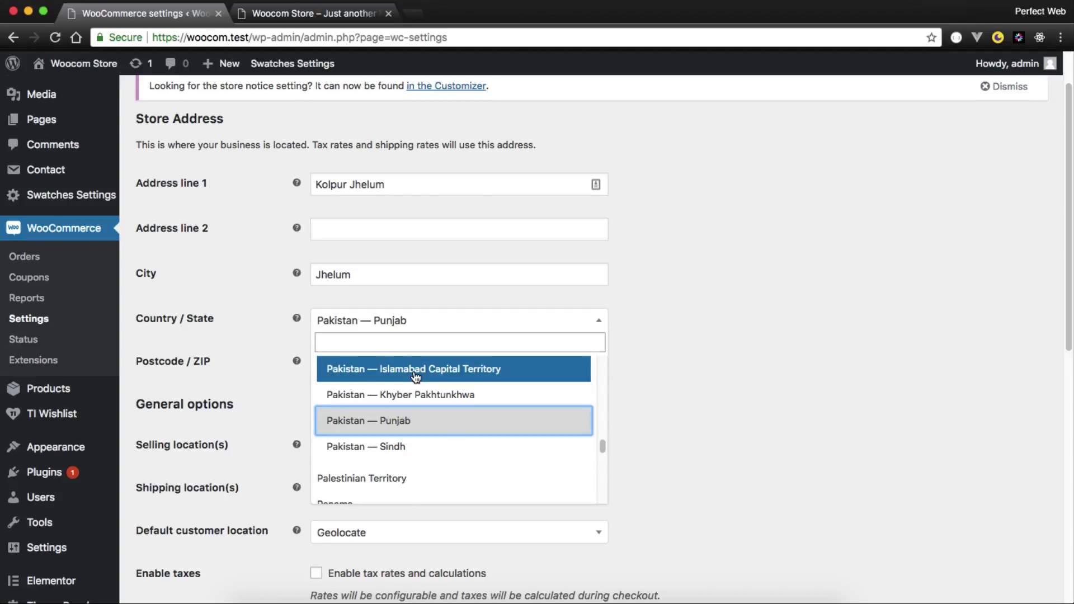
pyautogui.click(413, 420)
# Step: Set the selling locations to Sell to specific countries and add Pakistan as the only country
pyautogui.scroll(-1, 746, 432)
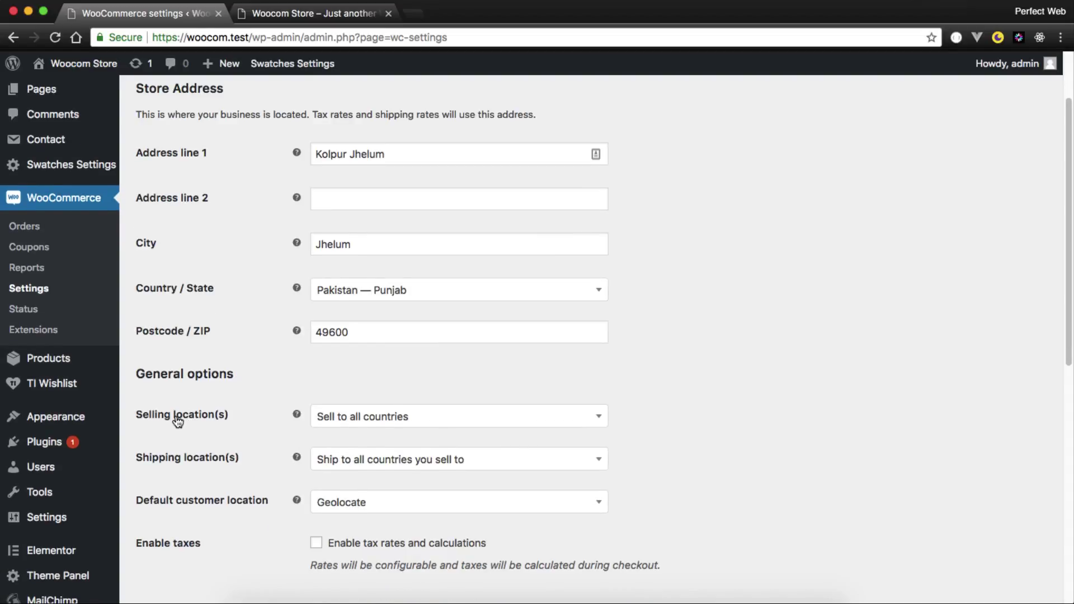
pyautogui.scroll(-1, 178, 421)
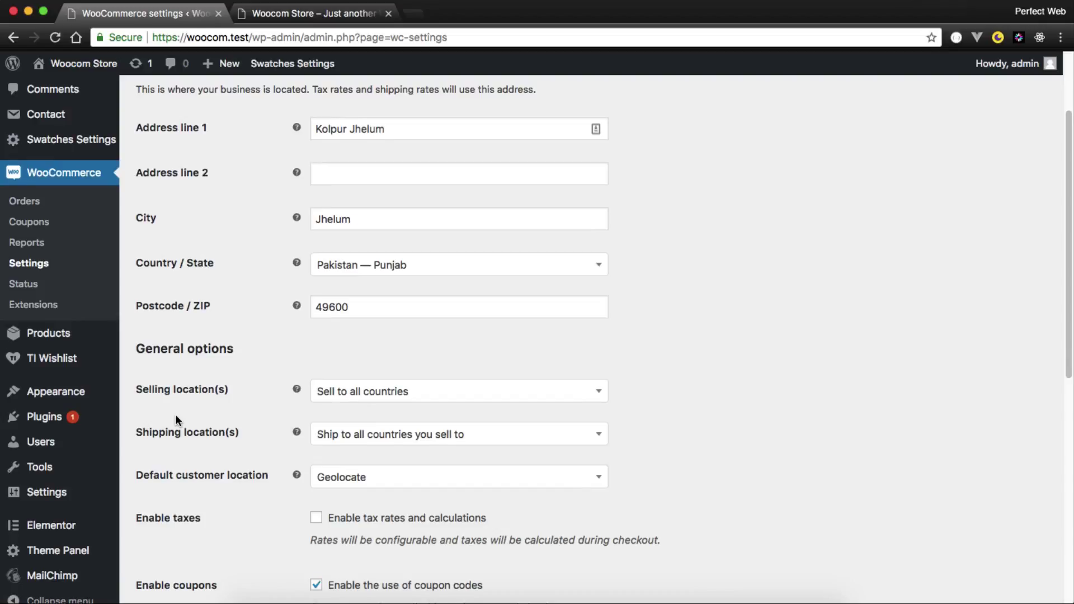
pyautogui.click(365, 394)
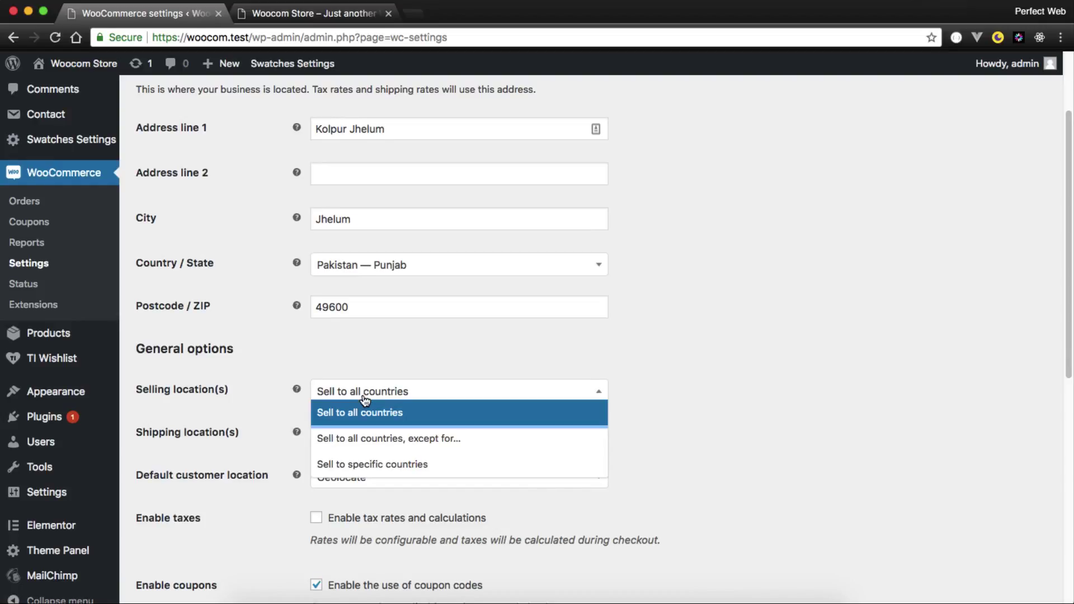
pyautogui.scroll(-1, 364, 398)
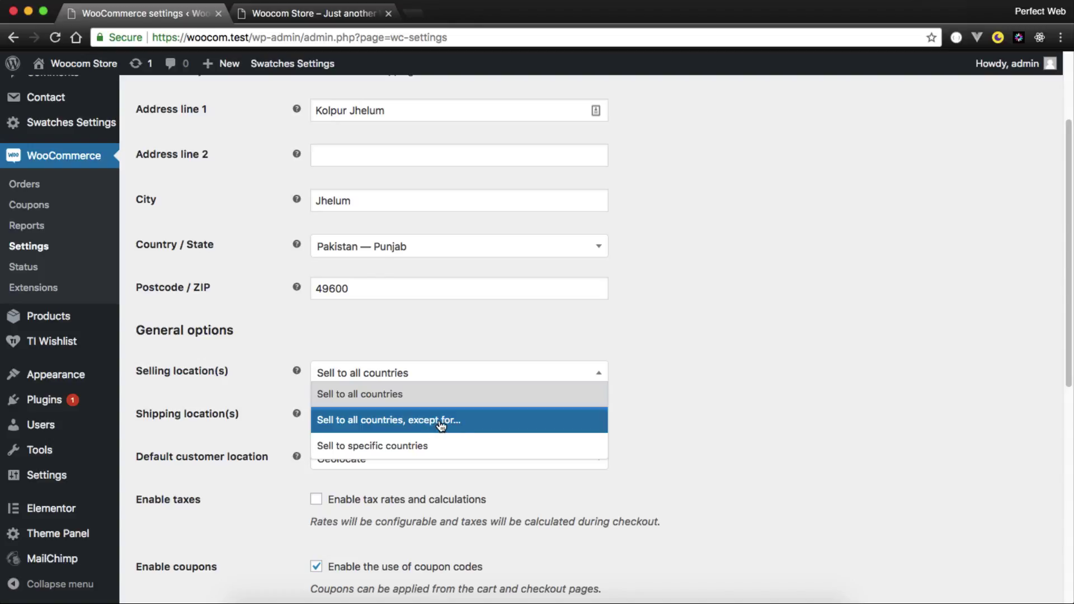
pyautogui.click(367, 446)
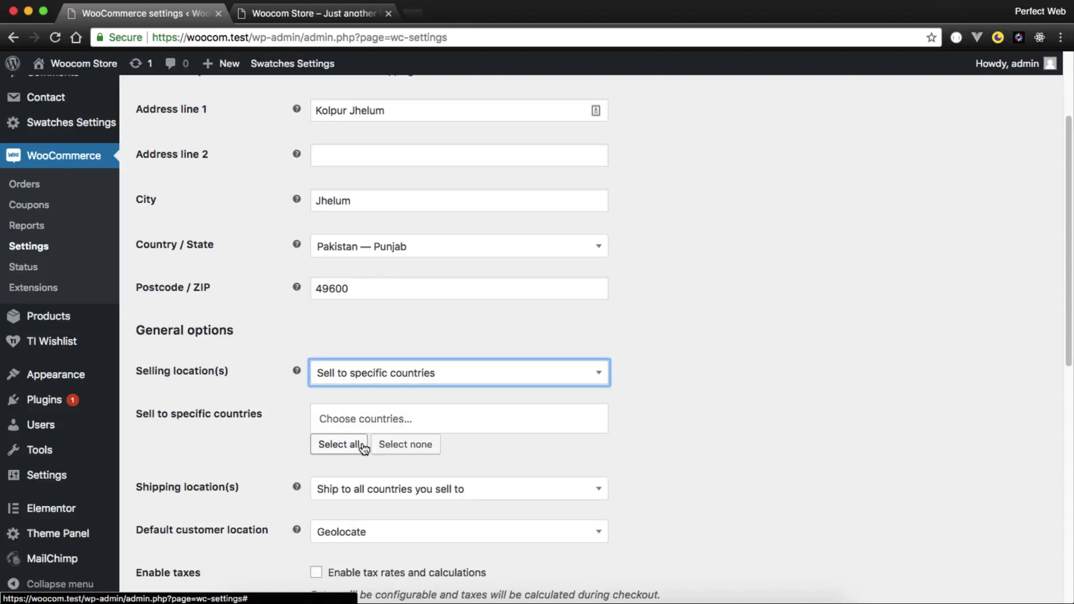
pyautogui.click(383, 422)
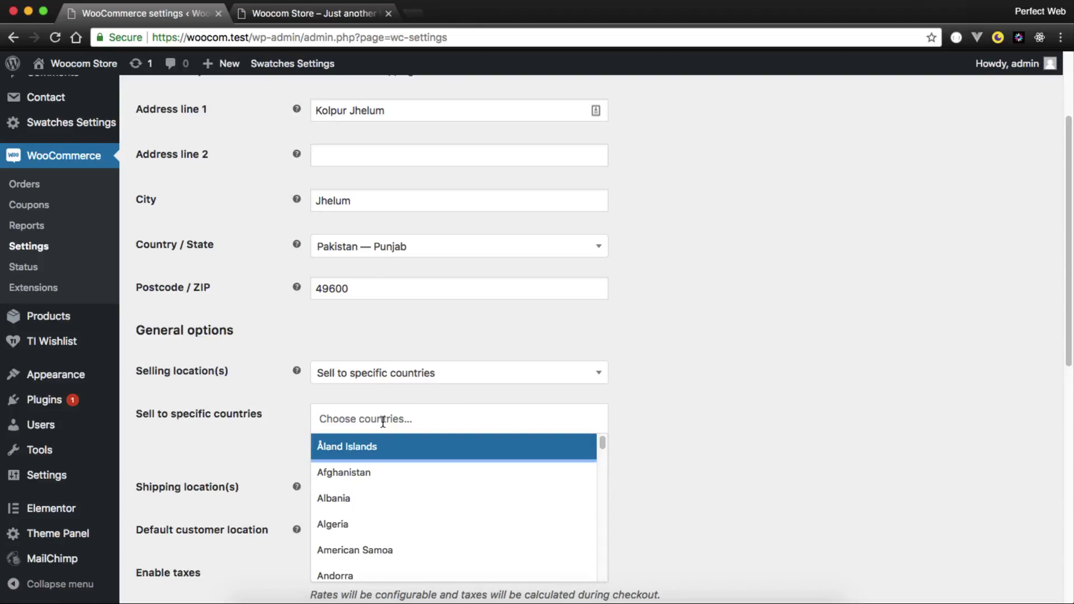
pyautogui.write('pak')
pyautogui.click(384, 450)
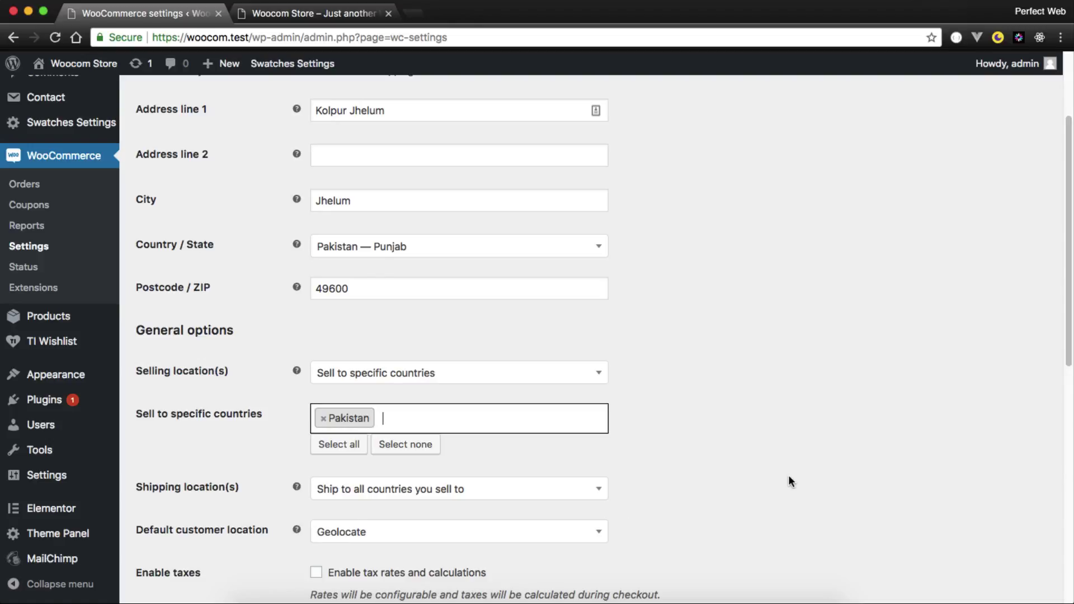
# Step: Try disabling shipping and shipping calculations, and return the shipping locations to Ship to all countries you sell to
pyautogui.scroll(-1, 788, 477)
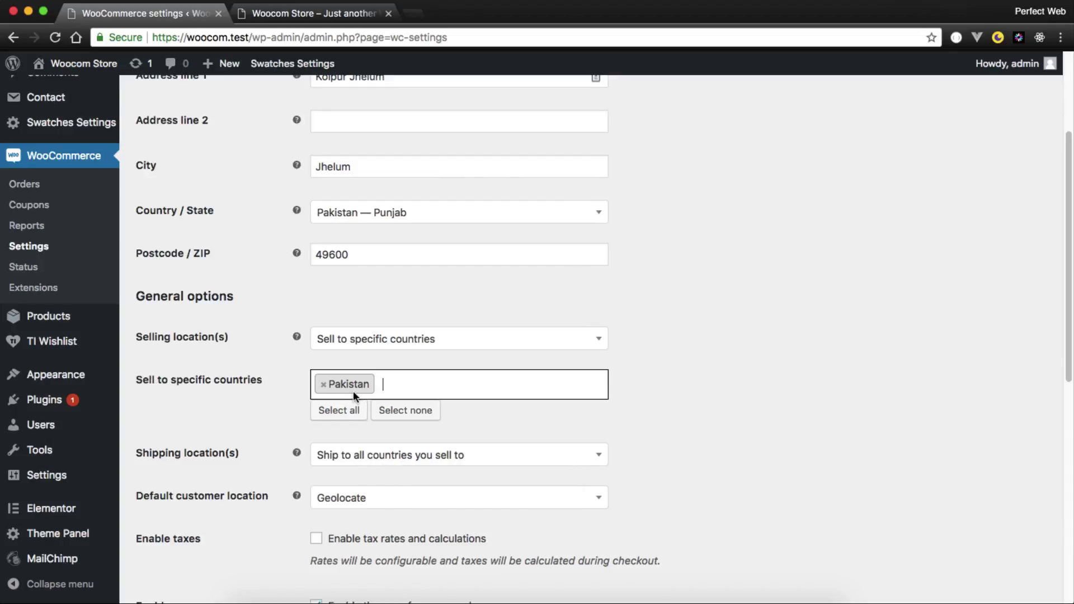
pyautogui.click(443, 457)
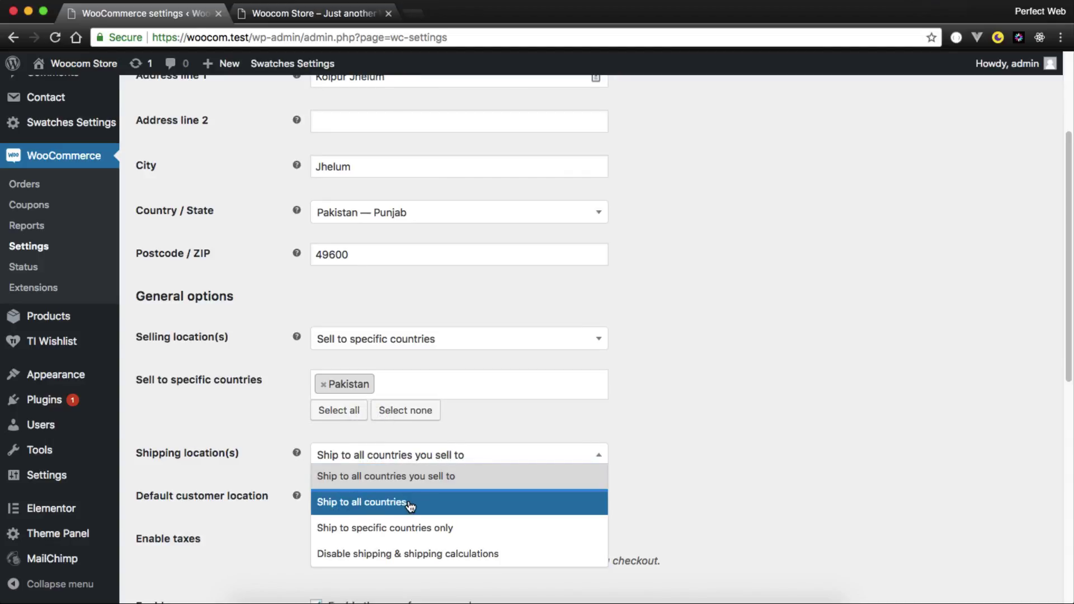
pyautogui.click(369, 553)
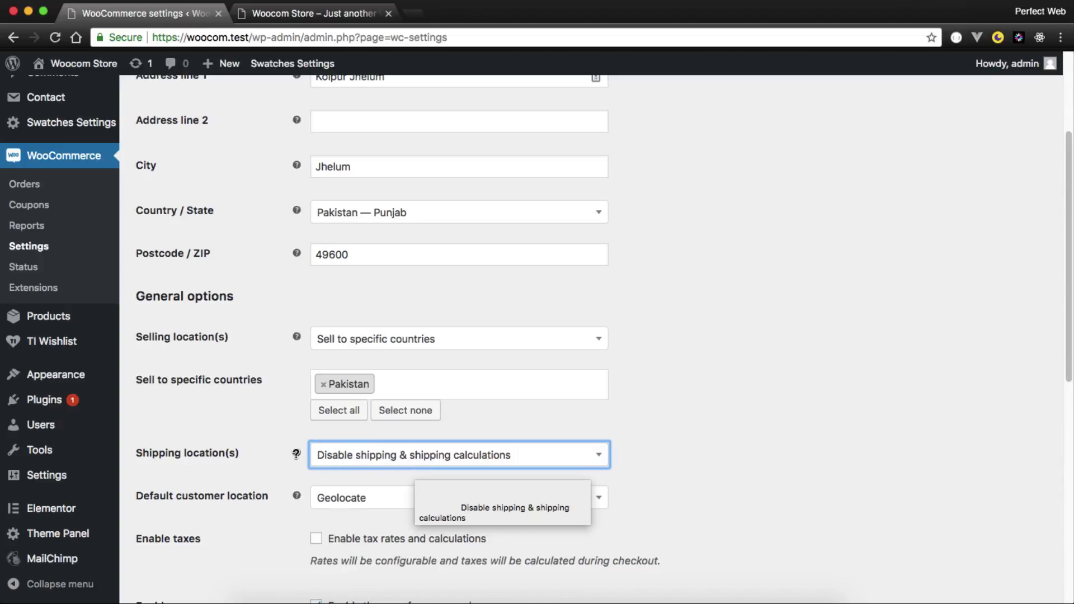
pyautogui.click(386, 460)
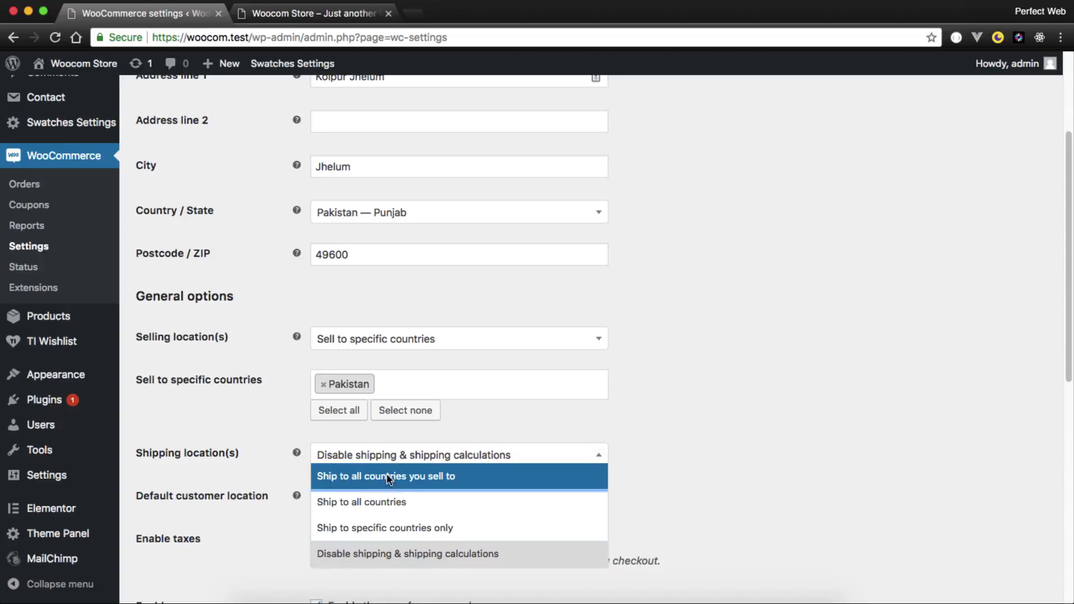
pyautogui.click(387, 476)
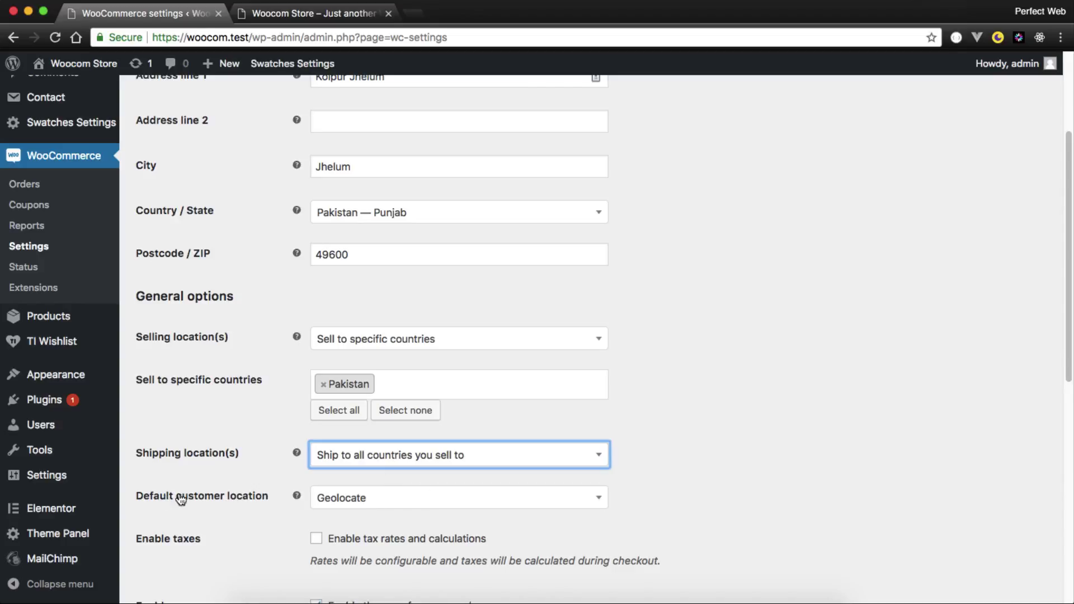
# Step: Examine the available options for the default customer location
pyautogui.click(409, 507)
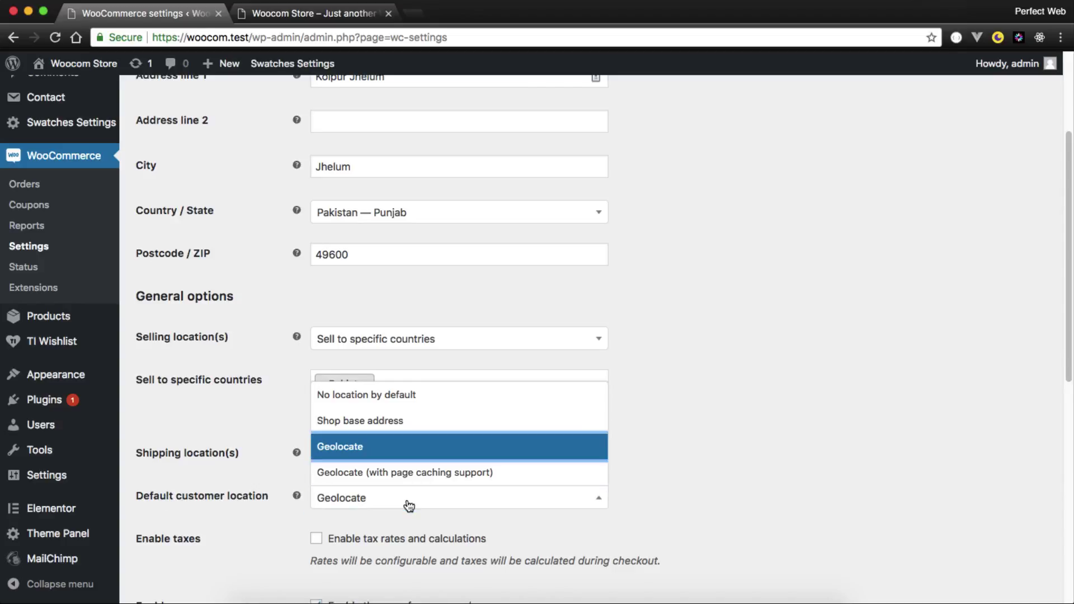
pyautogui.click(248, 488)
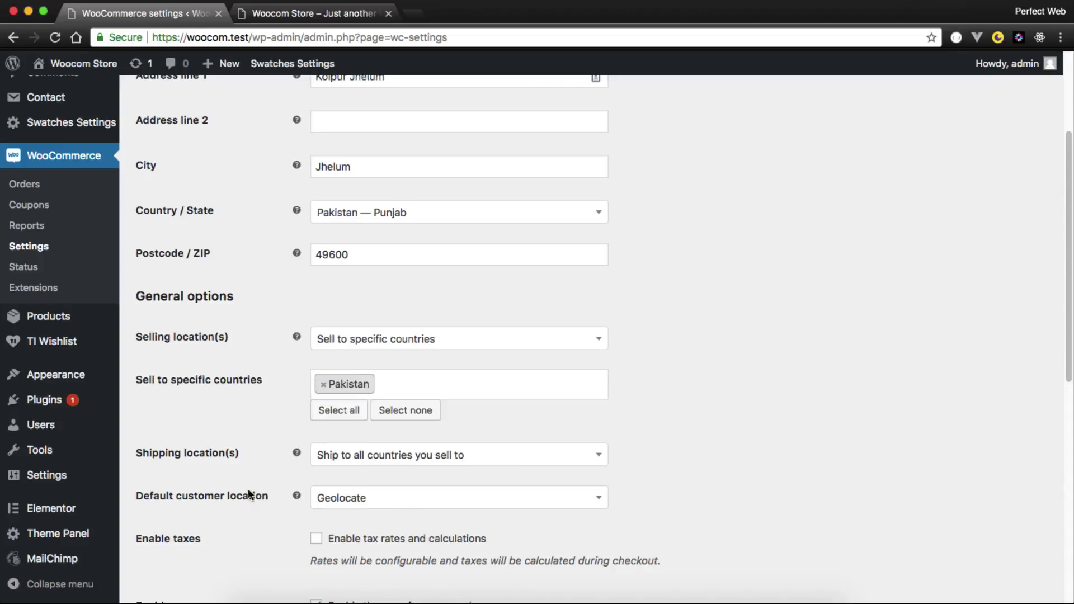
# Step: Review the tax, coupon and currency options, keep the currency position at Left, and save the general settings
pyautogui.scroll(-4, 260, 485)
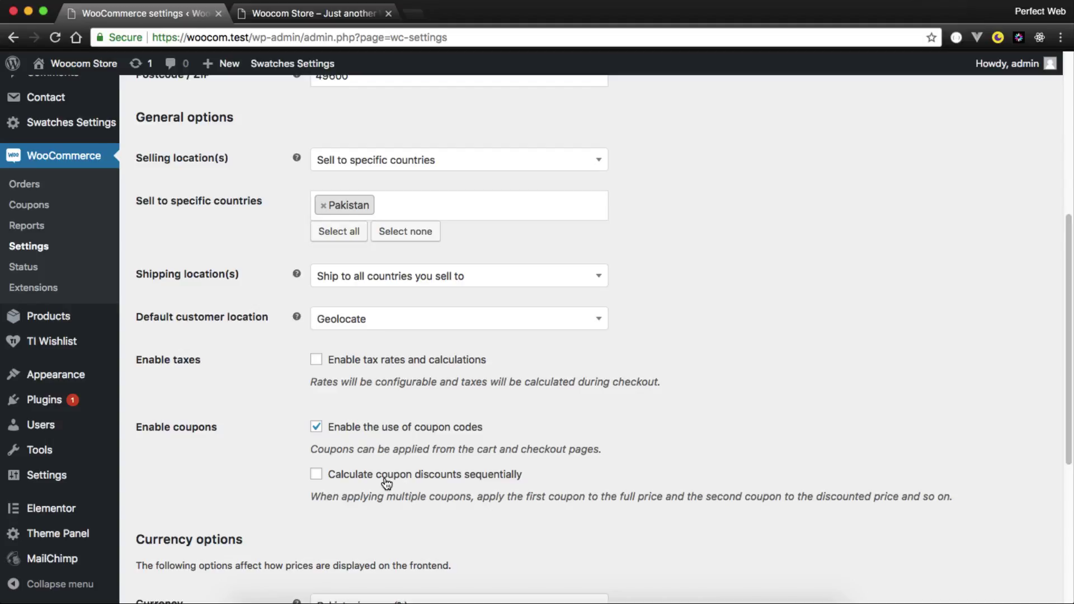
pyautogui.scroll(-1, 385, 478)
pyautogui.scroll(-5, 385, 476)
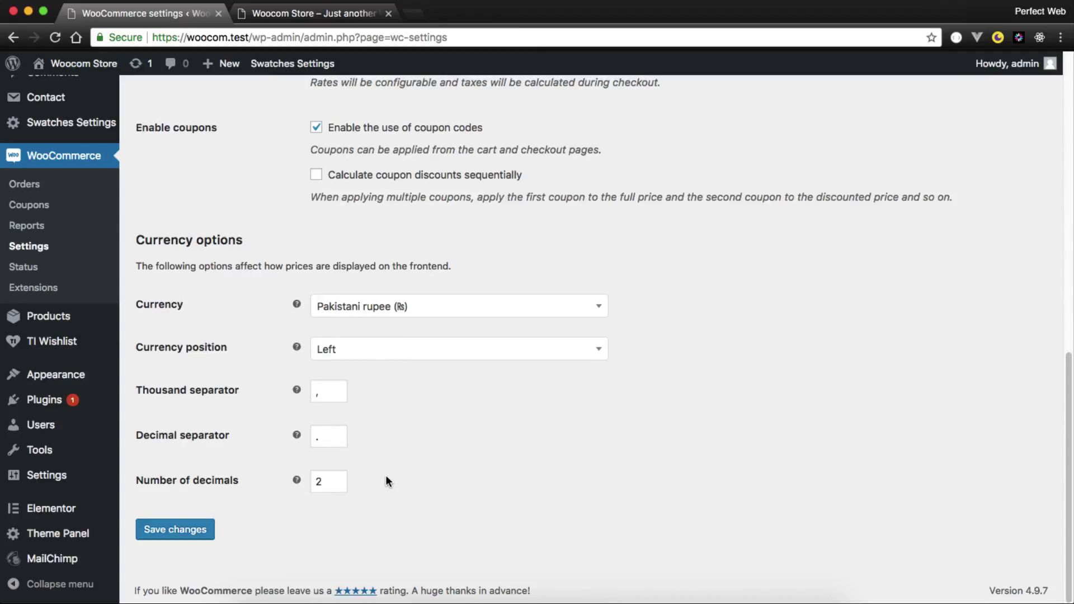
pyautogui.click(368, 360)
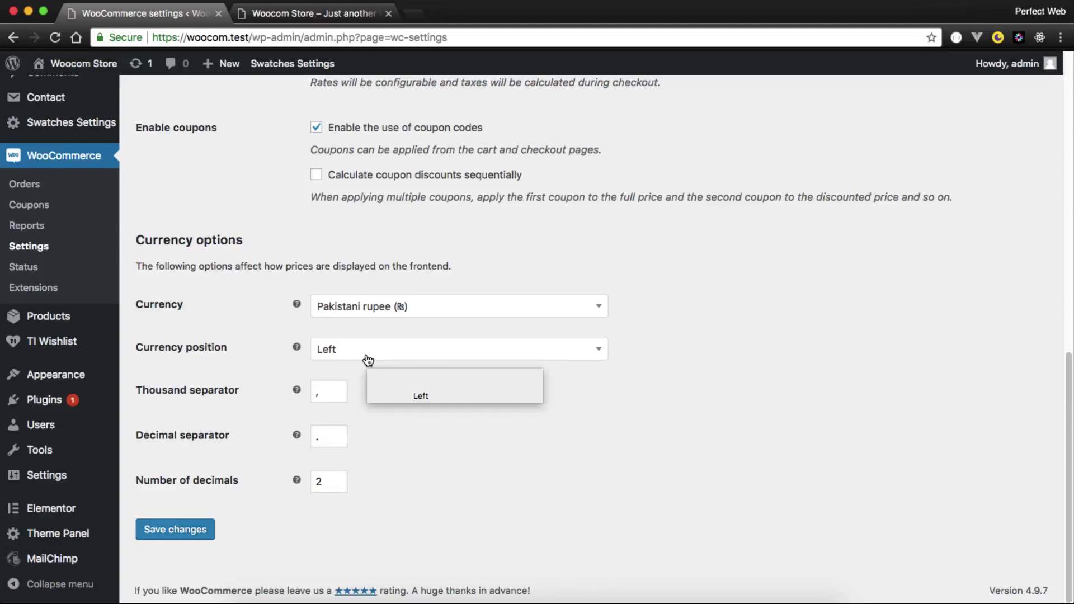
pyautogui.click(368, 438)
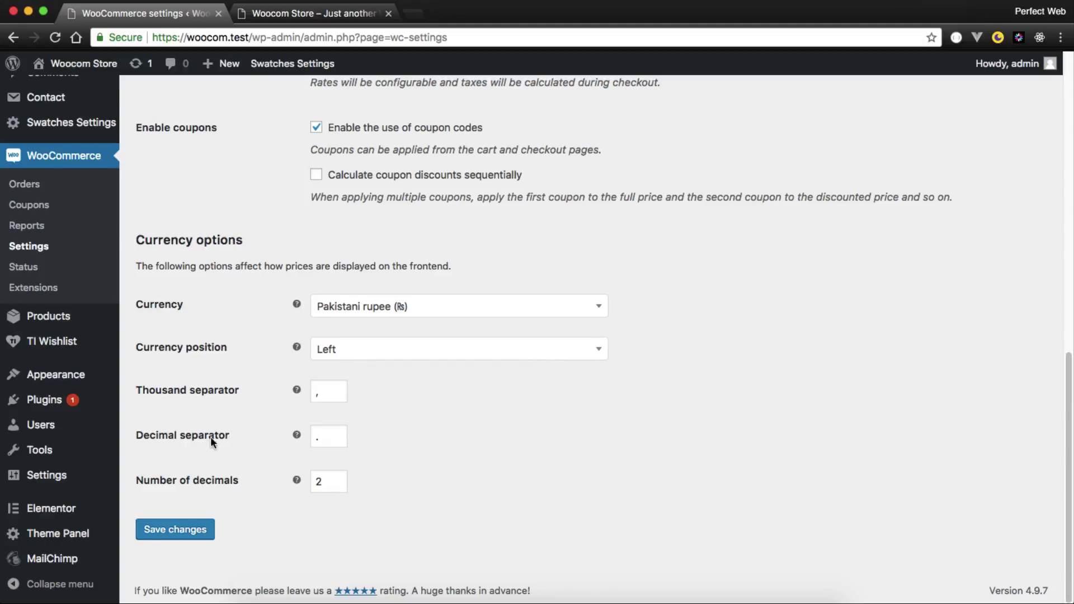
pyautogui.click(194, 533)
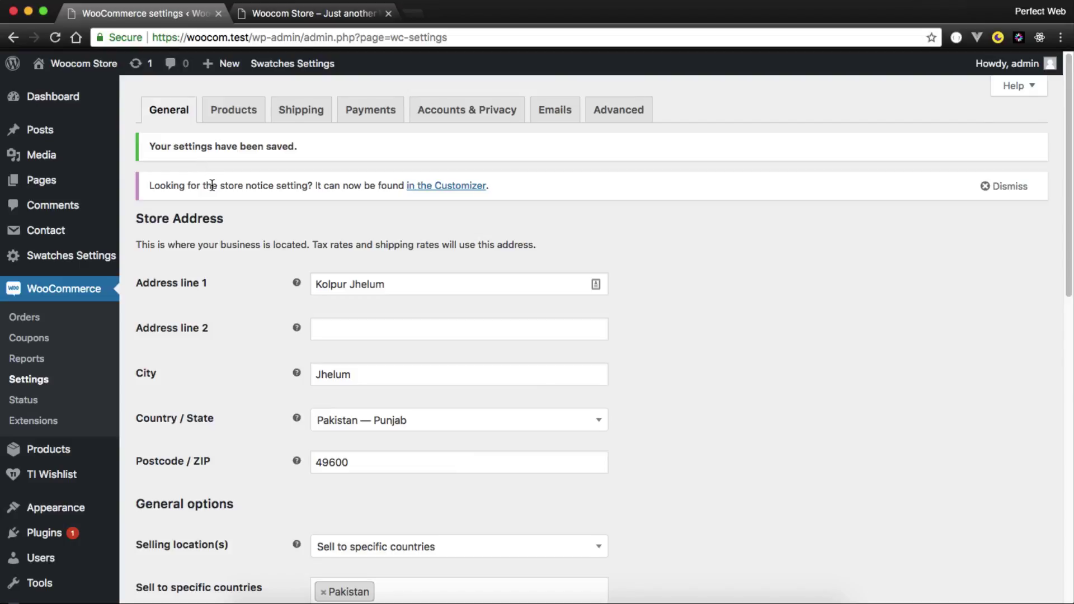
# Step: Review the general product settings for shop pages, measurements, reviews and ratings, and save them
pyautogui.click(235, 110)
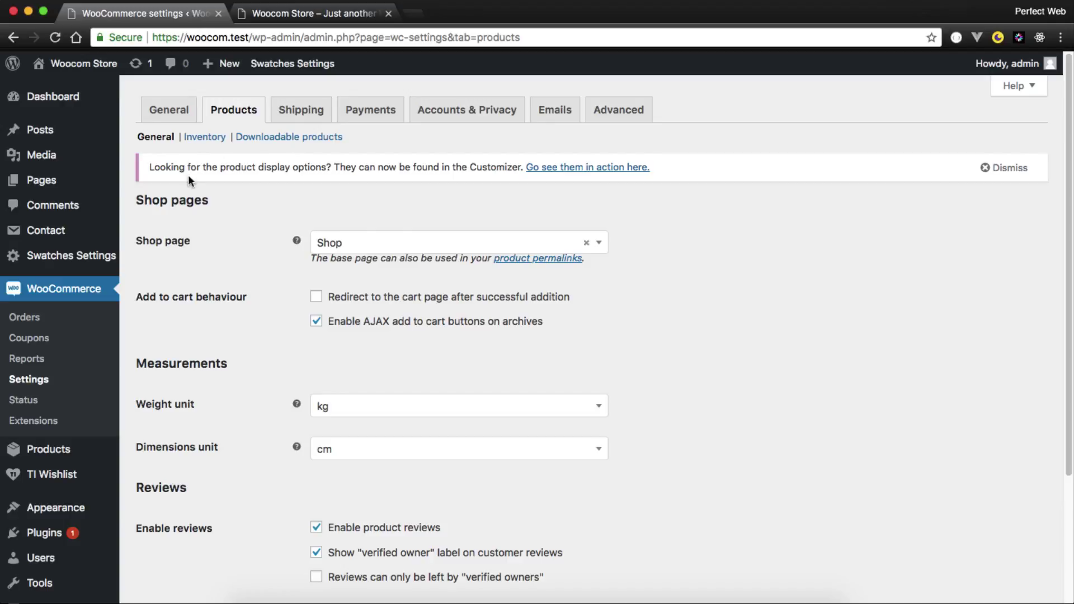
pyautogui.scroll(-1, 188, 175)
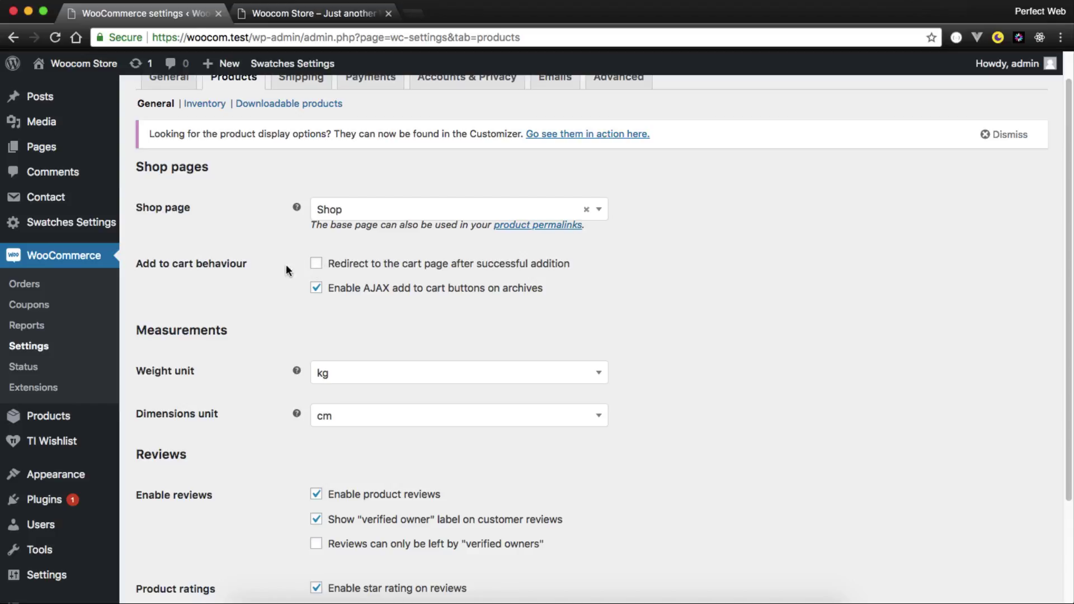
pyautogui.scroll(-3, 244, 232)
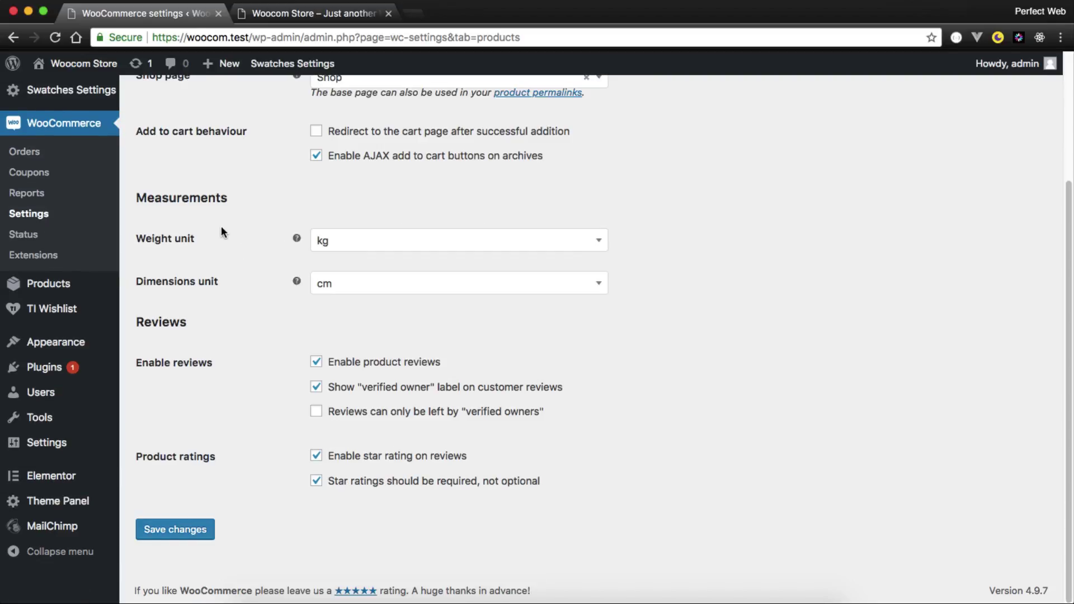
pyautogui.moveTo(136, 362); pyautogui.dragTo(213, 364)
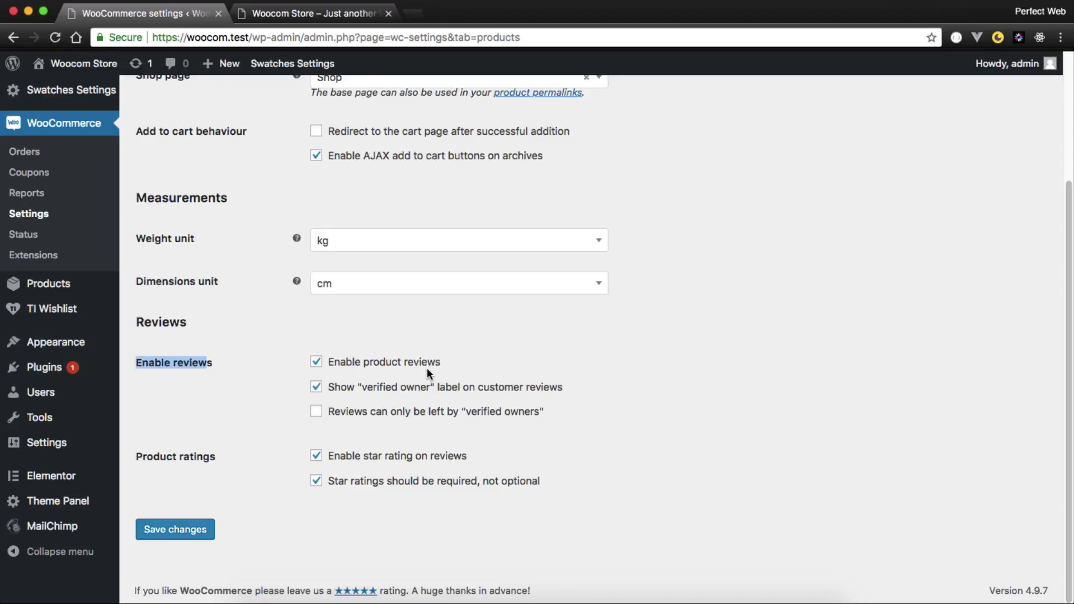
pyautogui.moveTo(137, 456); pyautogui.dragTo(215, 456)
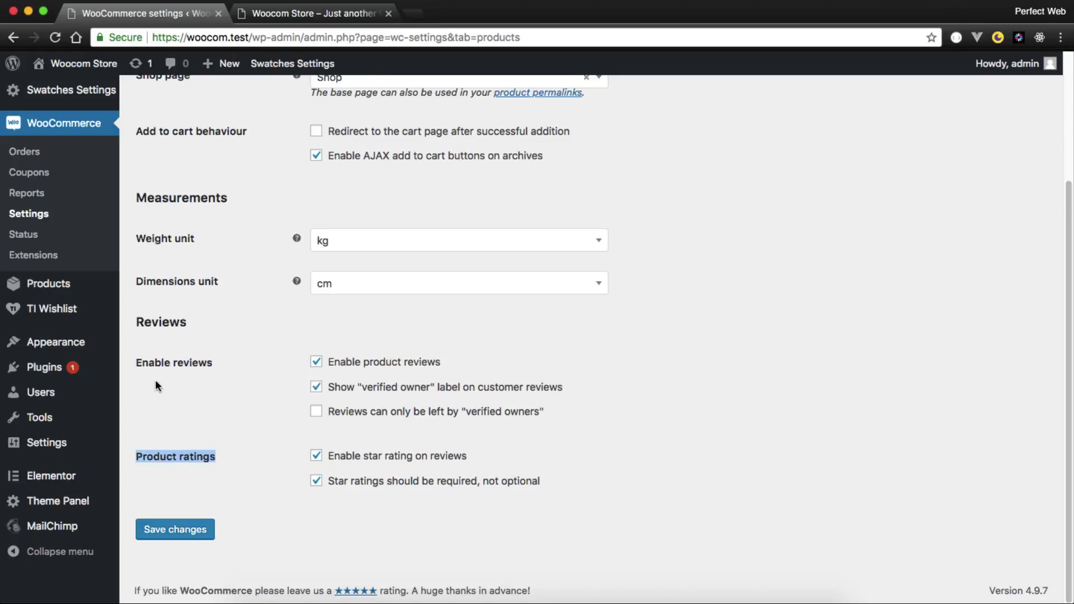
pyautogui.moveTo(137, 364); pyautogui.dragTo(210, 367)
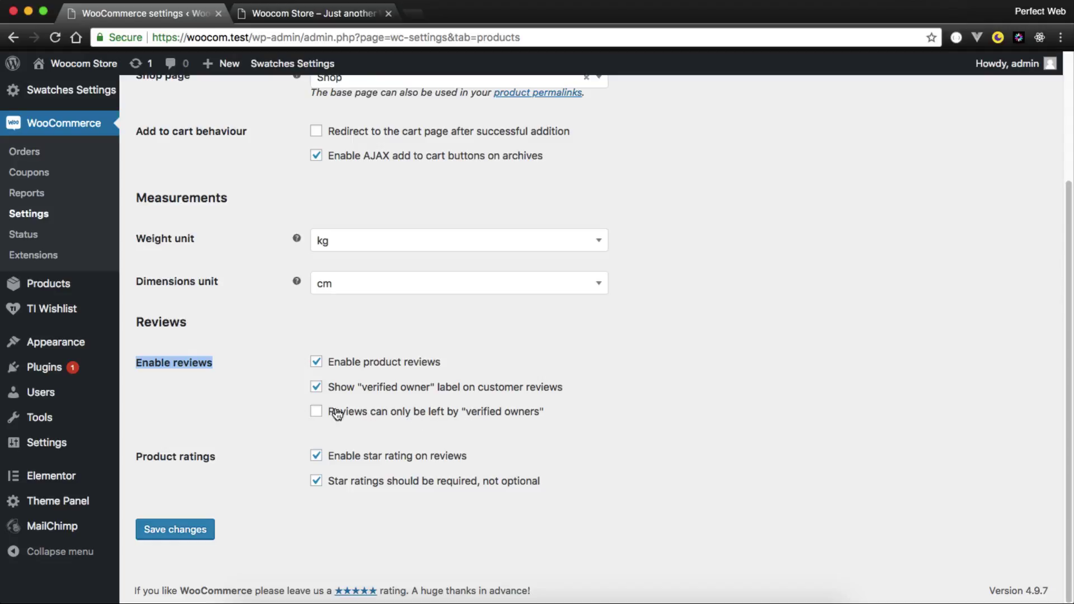
pyautogui.click(172, 536)
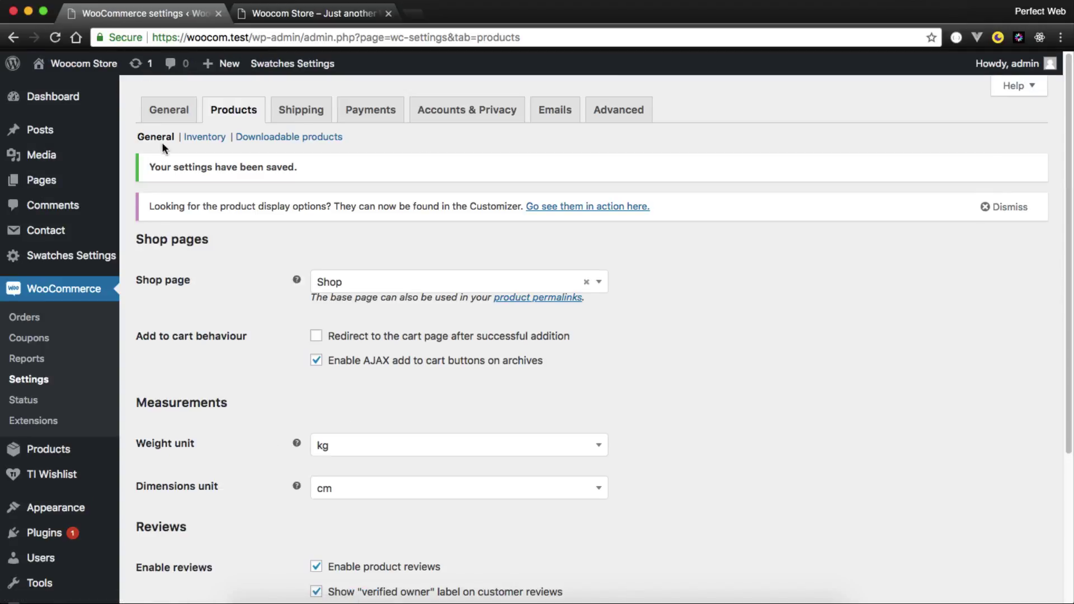
# Step: In the inventory settings, hide out of stock items from the catalog, keep always showing the quantity remaining in stock, and save
pyautogui.click(188, 143)
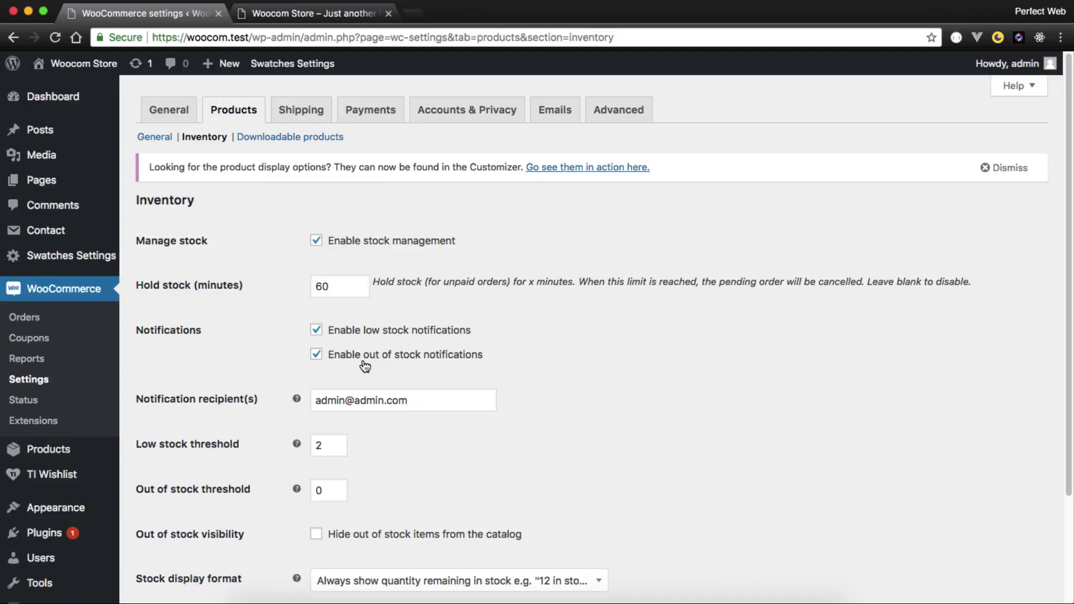
pyautogui.scroll(-1, 544, 330)
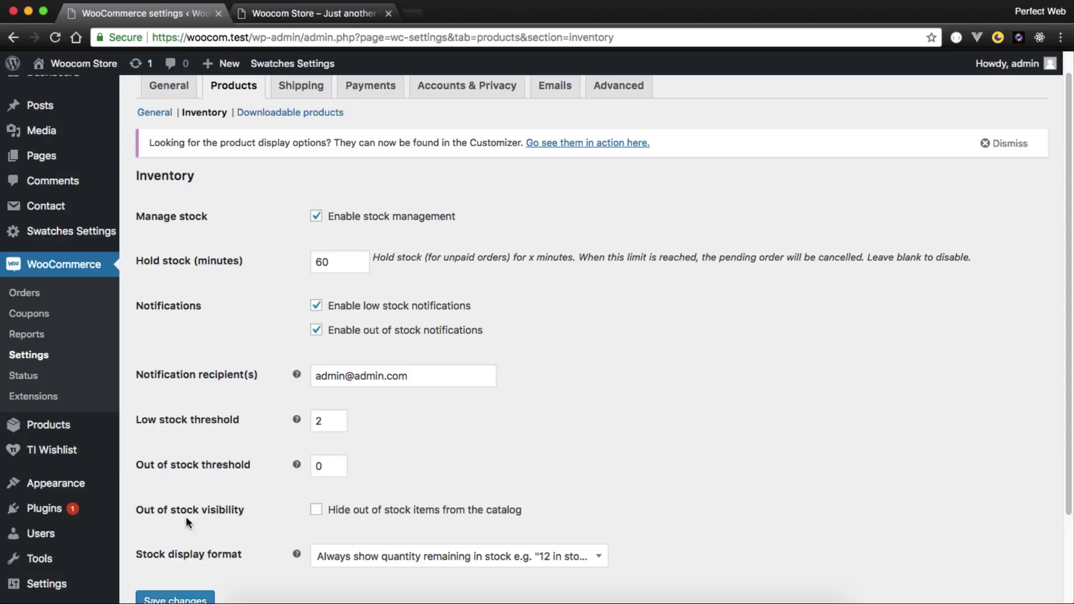
pyautogui.click(316, 510)
pyautogui.scroll(-1, 353, 512)
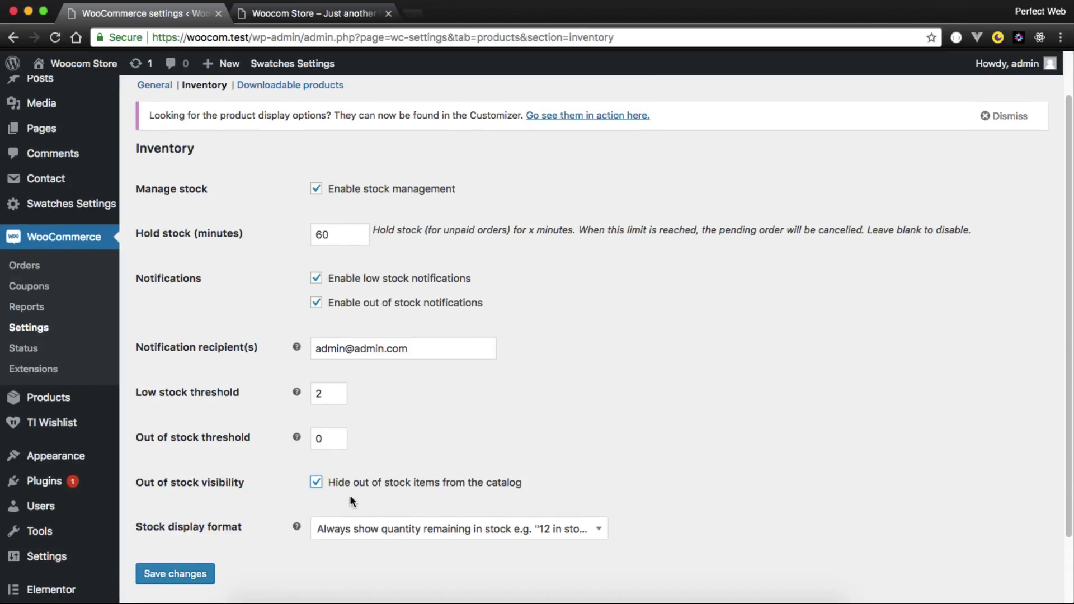
pyautogui.click(362, 536)
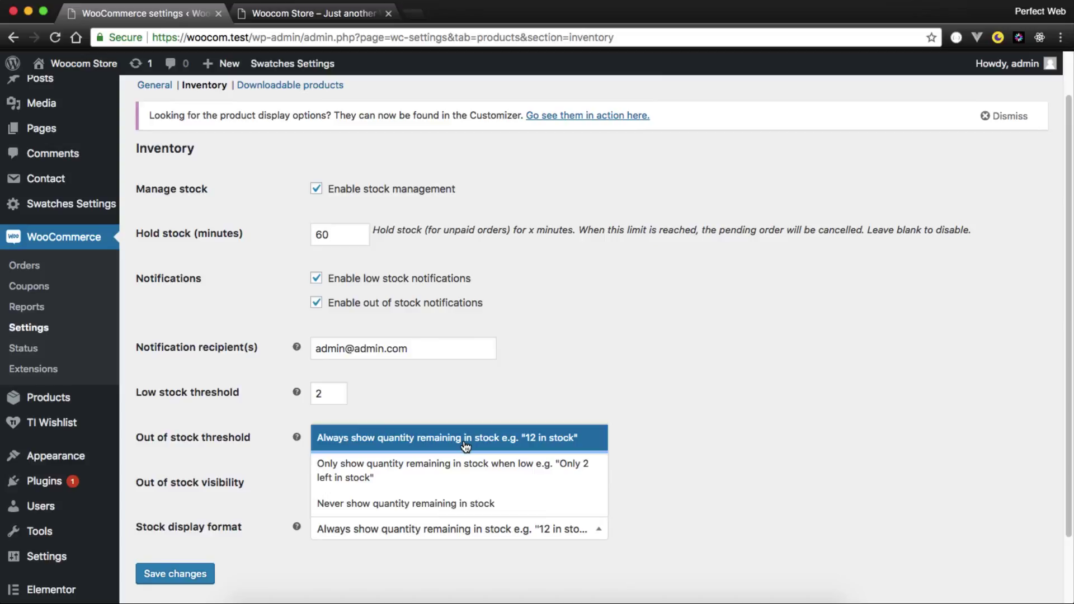
pyautogui.click(552, 447)
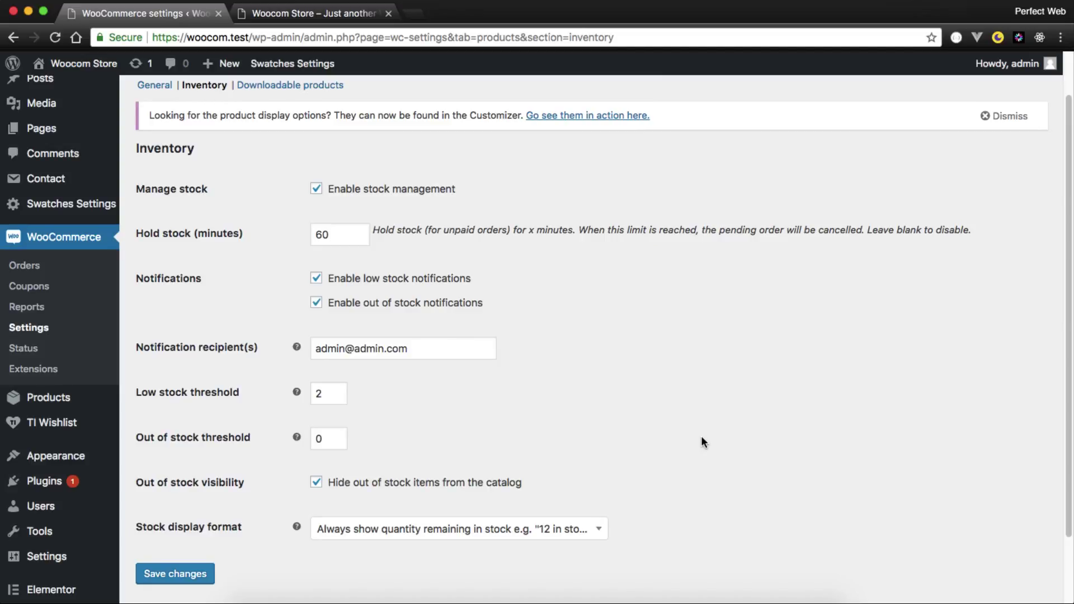
pyautogui.click(183, 575)
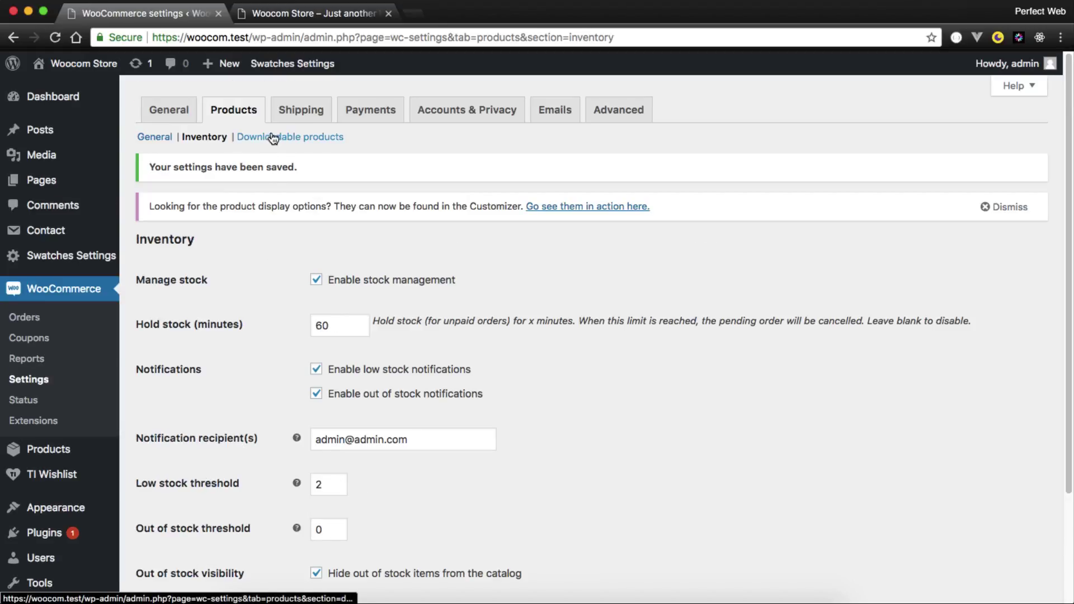
# Step: Make downloads require login in the downloadable products settings, keep the Force downloads method, and save
pyautogui.click(273, 137)
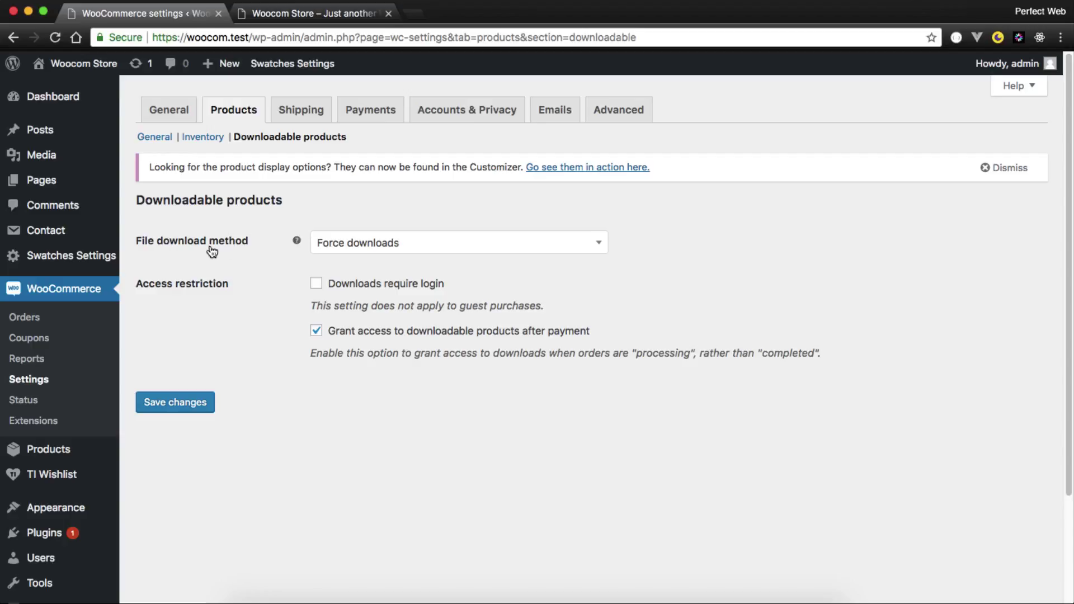
pyautogui.click(446, 245)
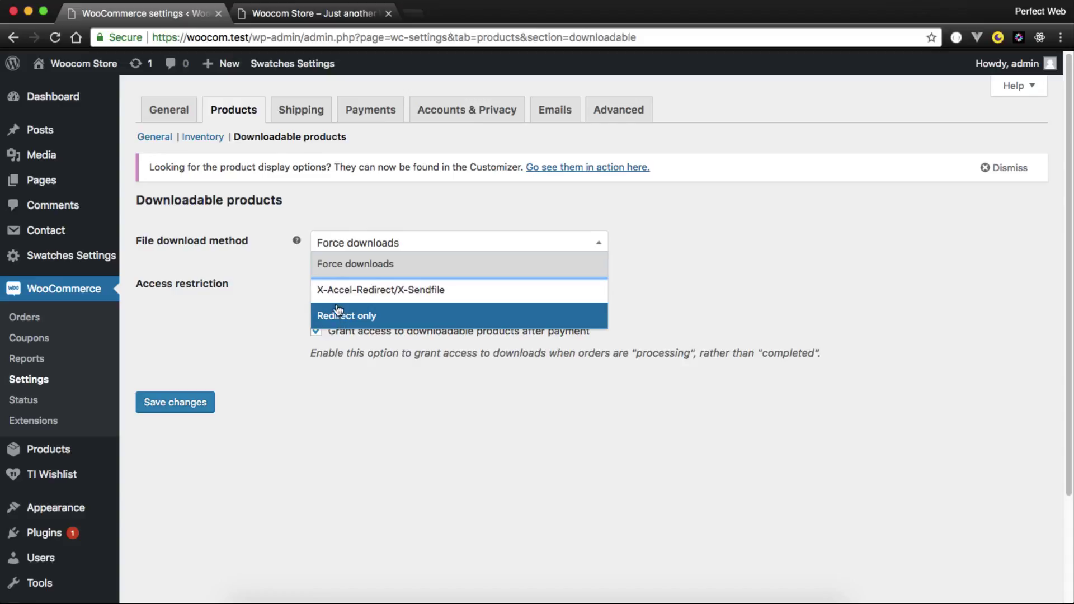
pyautogui.click(278, 290)
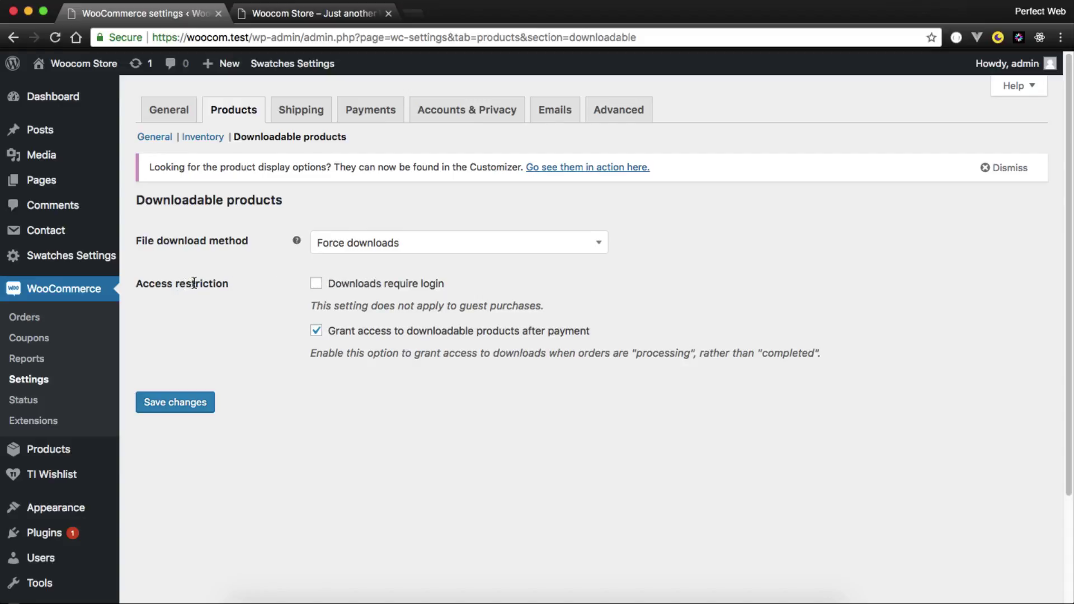
pyautogui.click(316, 284)
pyautogui.click(197, 400)
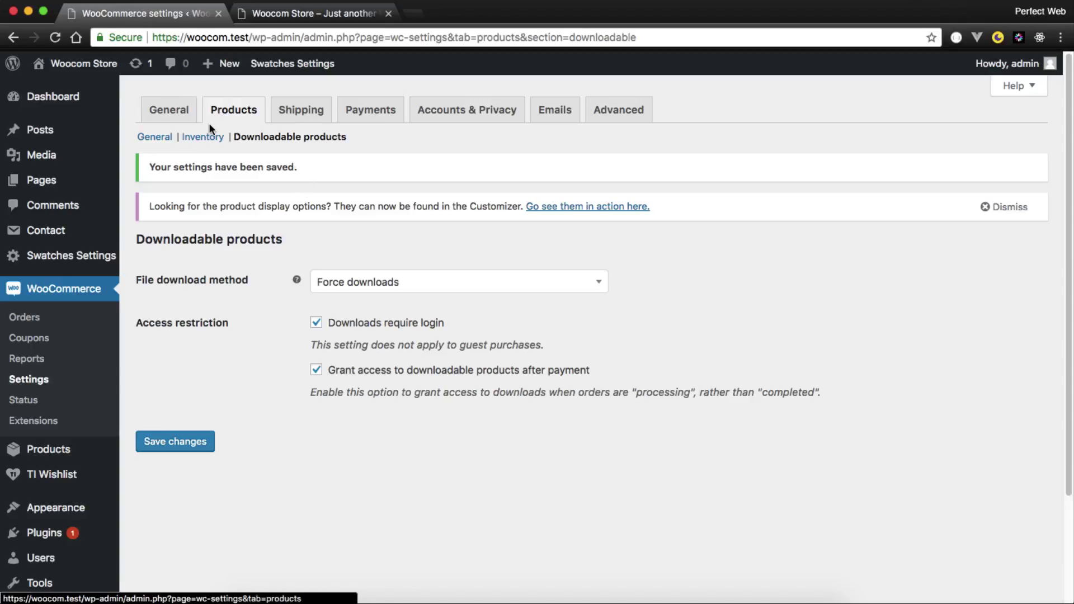
# Step: Look over the shipping zones, then review the shipping options for calculations, destination and debug mode and save them
pyautogui.click(285, 110)
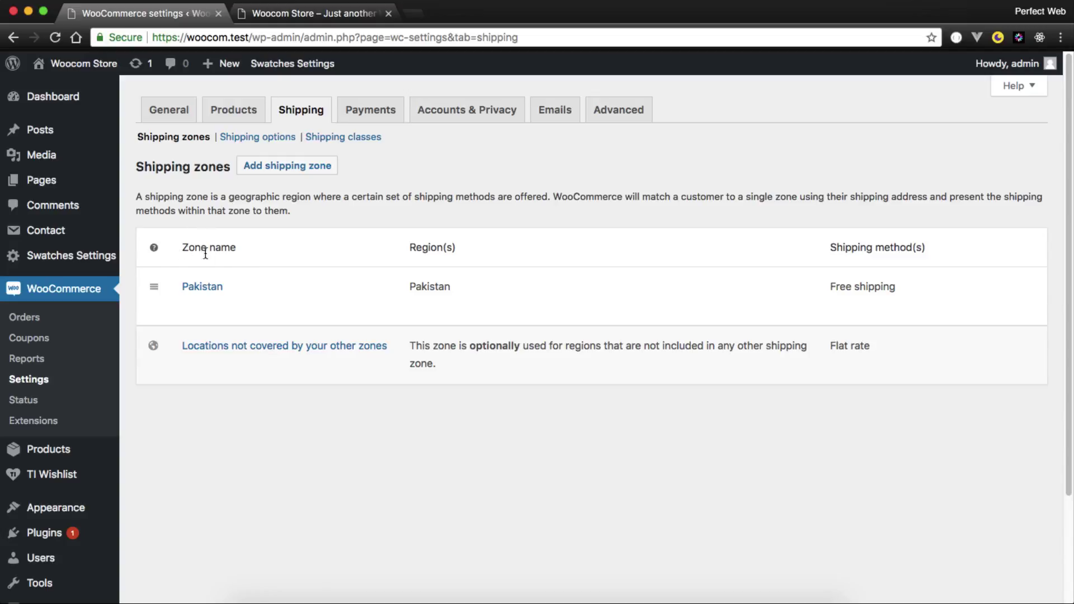
pyautogui.moveTo(188, 289)
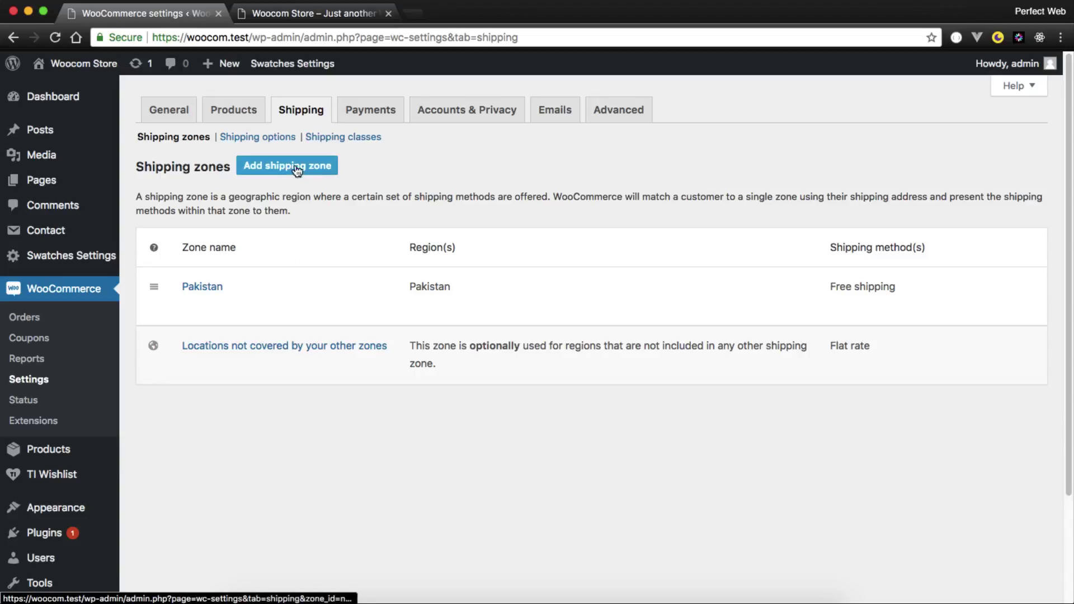
pyautogui.click(266, 138)
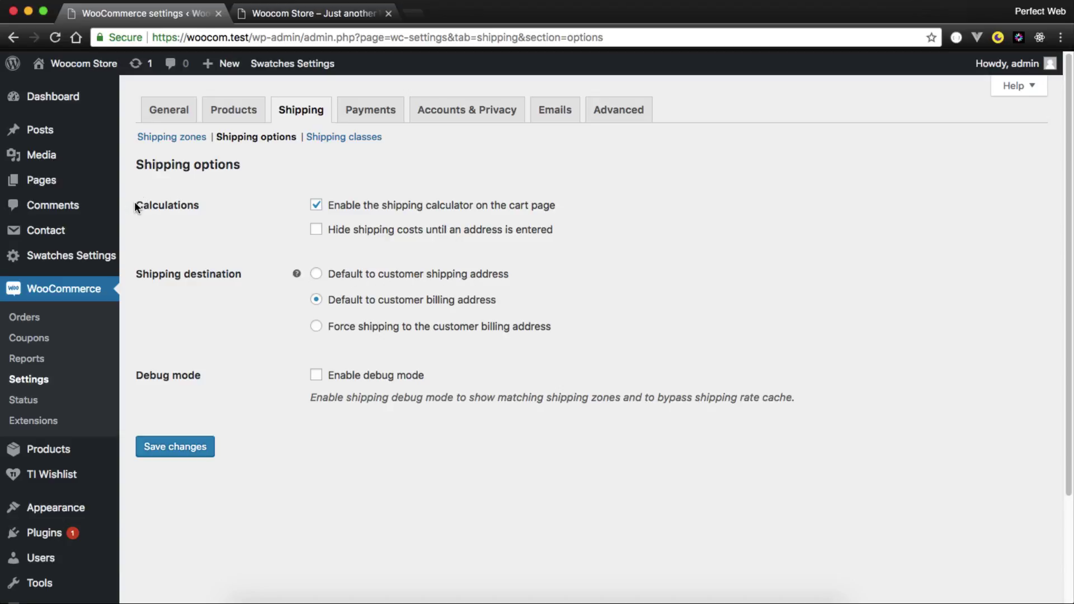
pyautogui.moveTo(135, 204); pyautogui.dragTo(215, 216)
pyautogui.moveTo(137, 276); pyautogui.dragTo(240, 277)
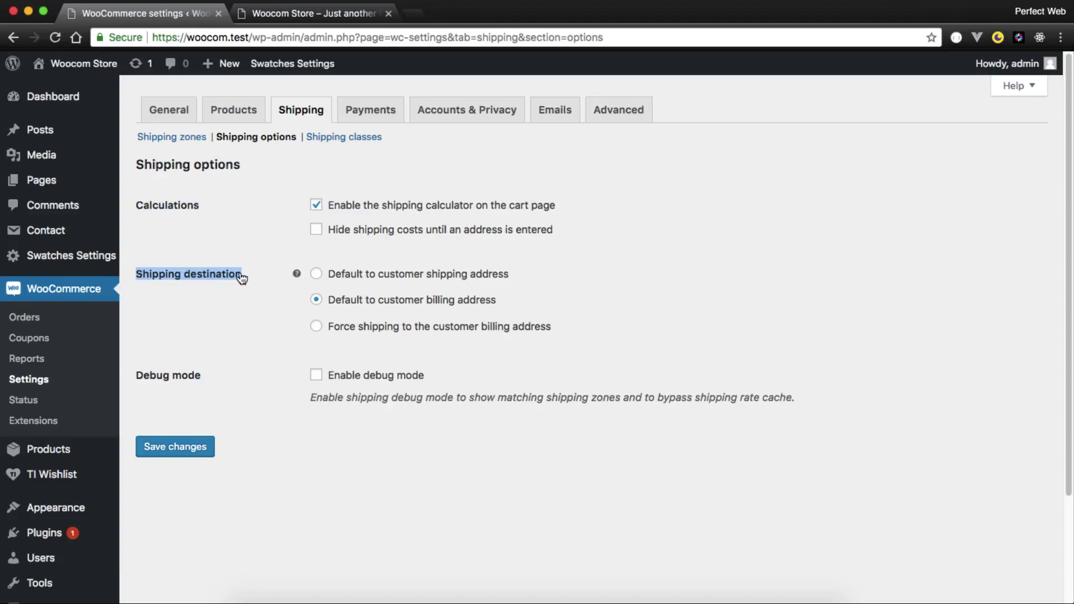
pyautogui.moveTo(136, 375); pyautogui.dragTo(210, 383)
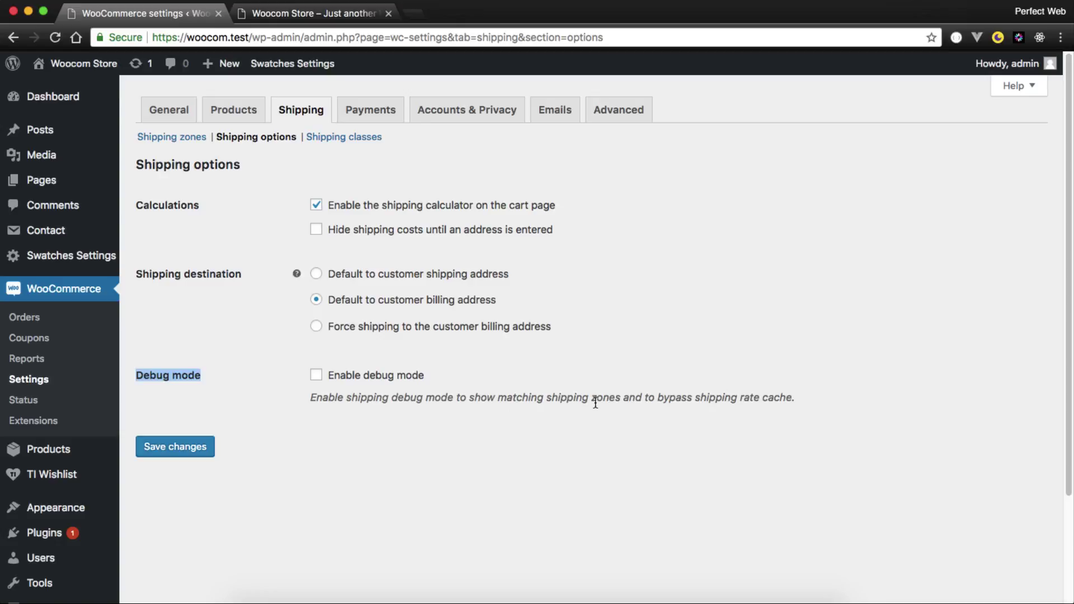
pyautogui.moveTo(307, 396); pyautogui.dragTo(788, 417)
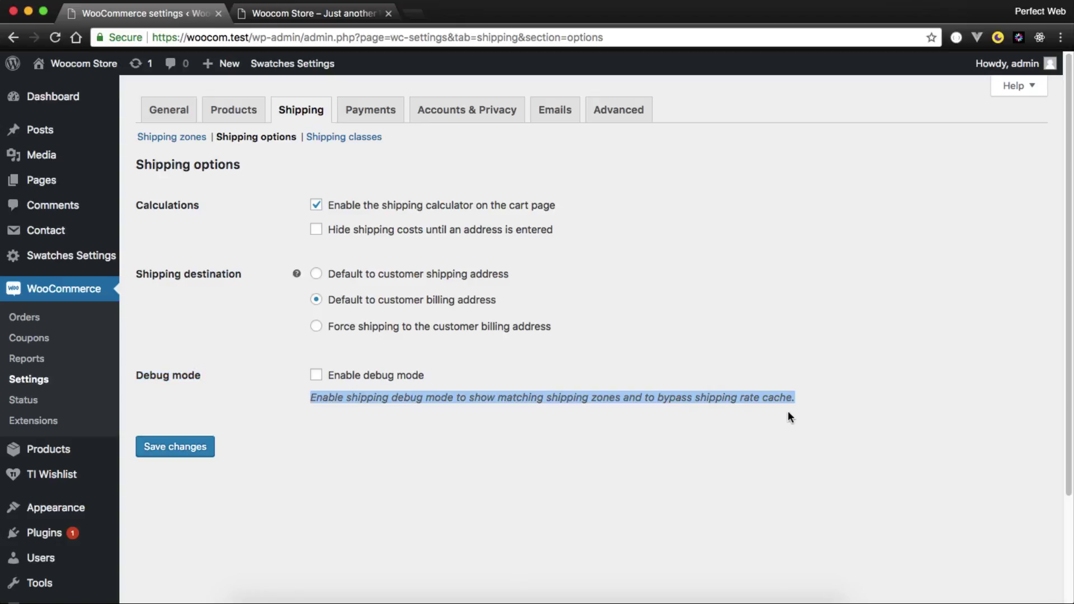
pyautogui.click(279, 376)
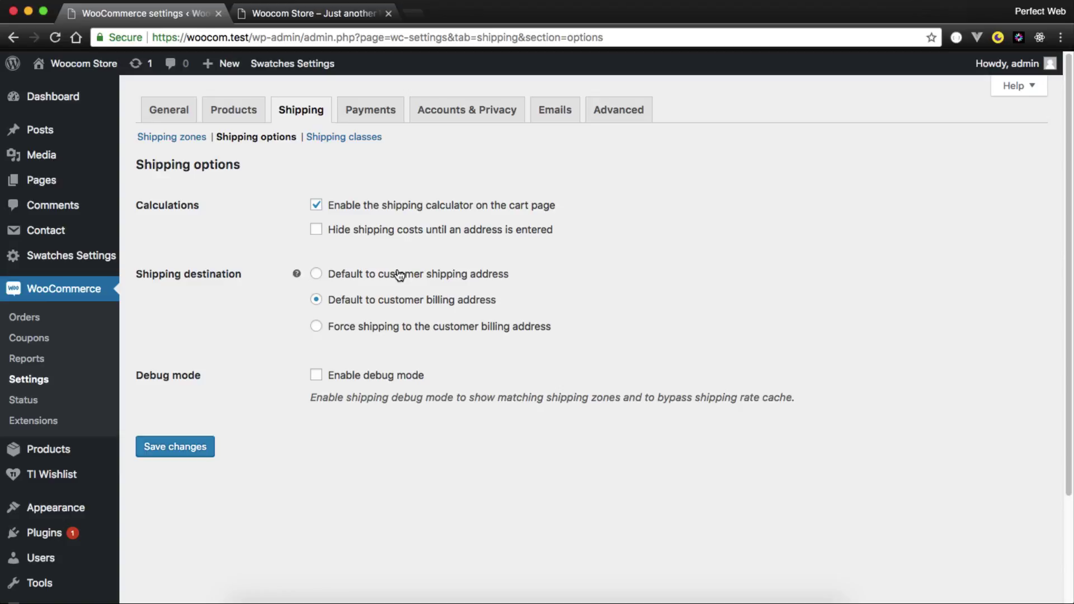
pyautogui.click(184, 445)
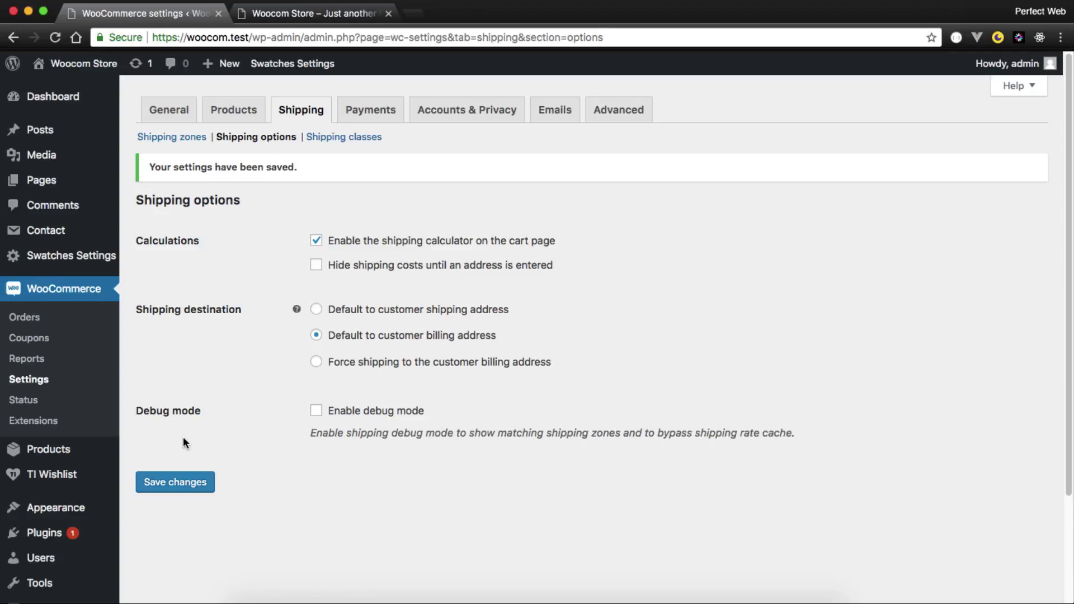
# Step: Examine the shipping classes list and the installed payment methods
pyautogui.click(337, 138)
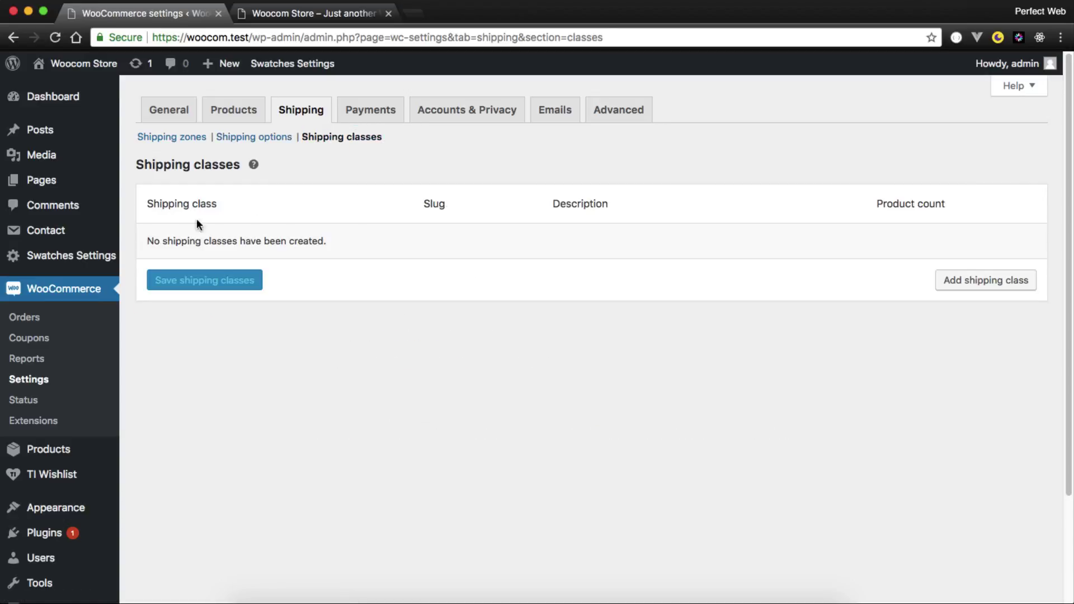
pyautogui.moveTo(148, 246); pyautogui.dragTo(374, 248)
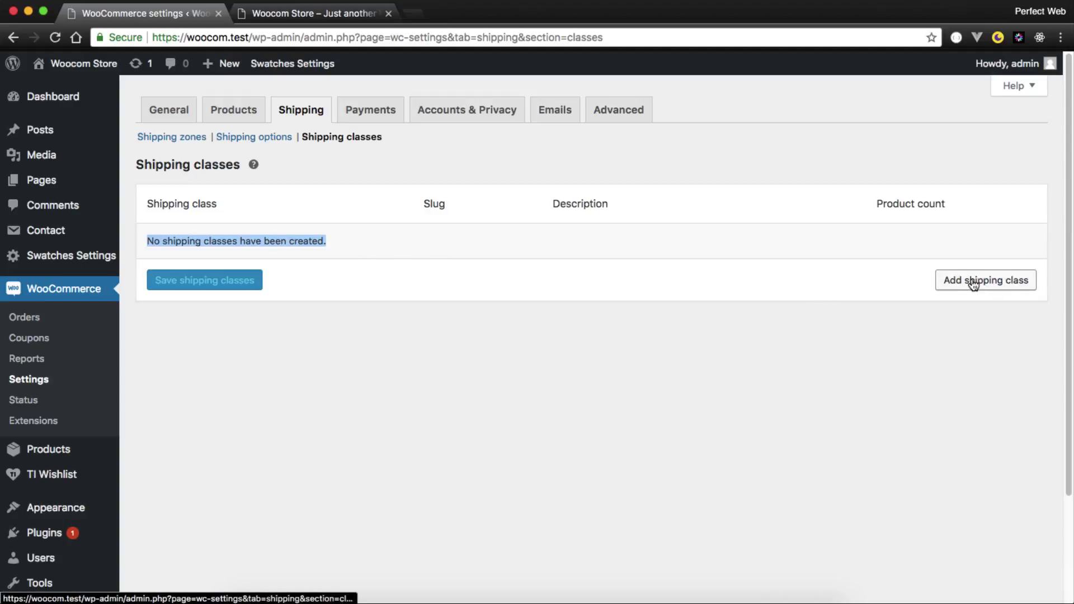
pyautogui.click(376, 111)
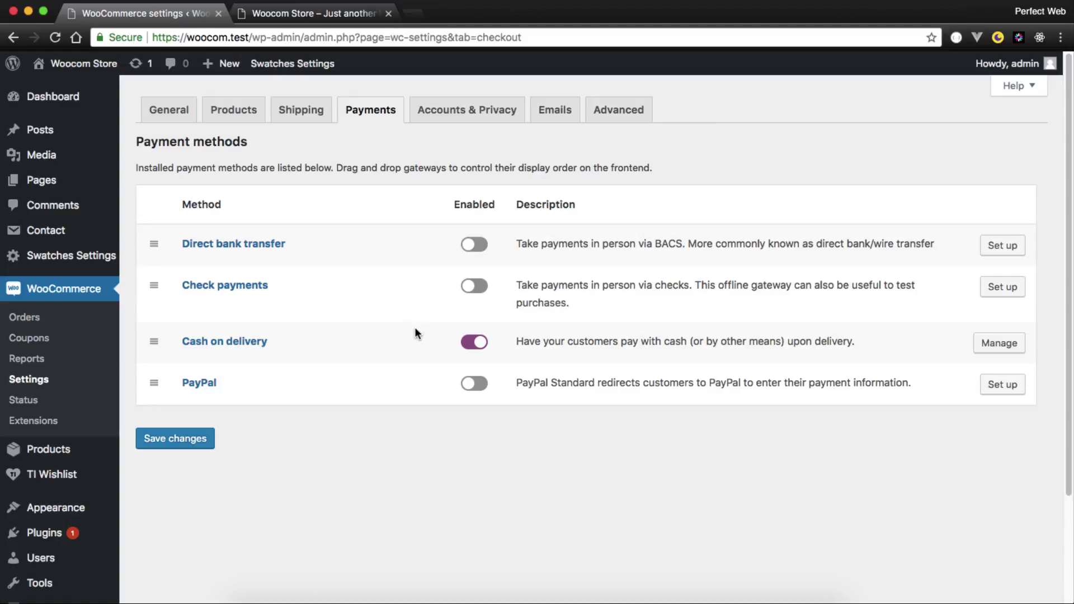
# Step: In the accounts and privacy settings, allow customers to log into an existing account and to create an account during checkout
pyautogui.click(453, 116)
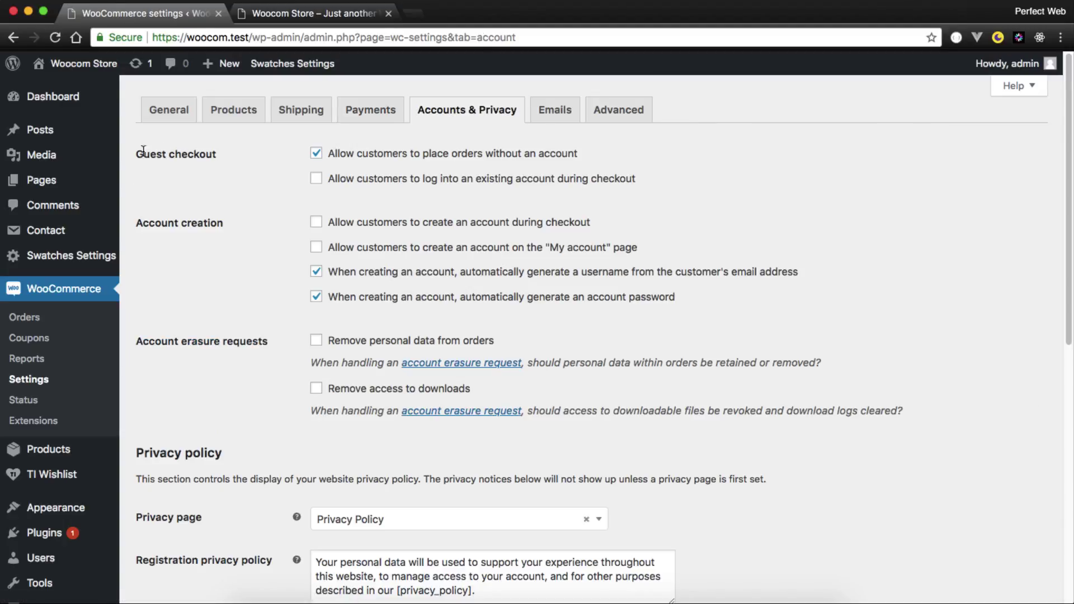
pyautogui.moveTo(134, 153); pyautogui.dragTo(220, 154)
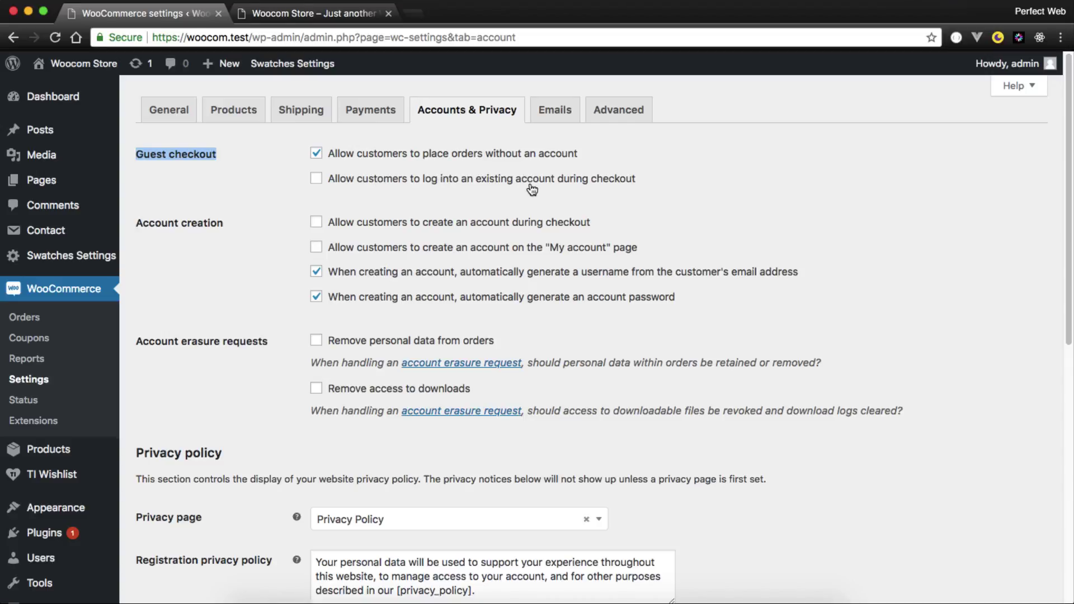
pyautogui.click(494, 179)
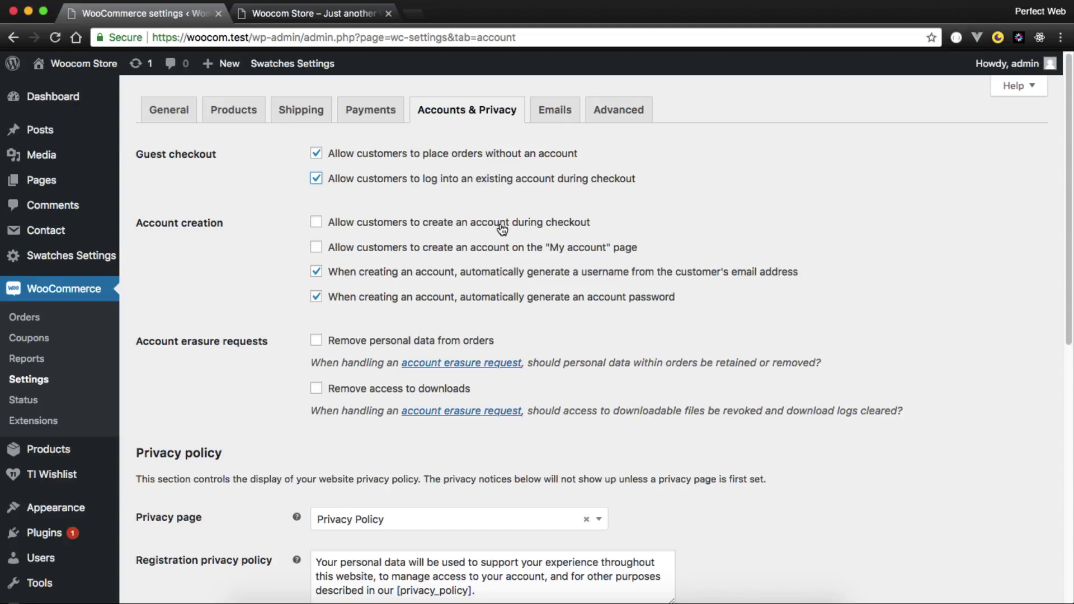
pyautogui.click(542, 226)
pyautogui.moveTo(137, 342); pyautogui.dragTo(268, 344)
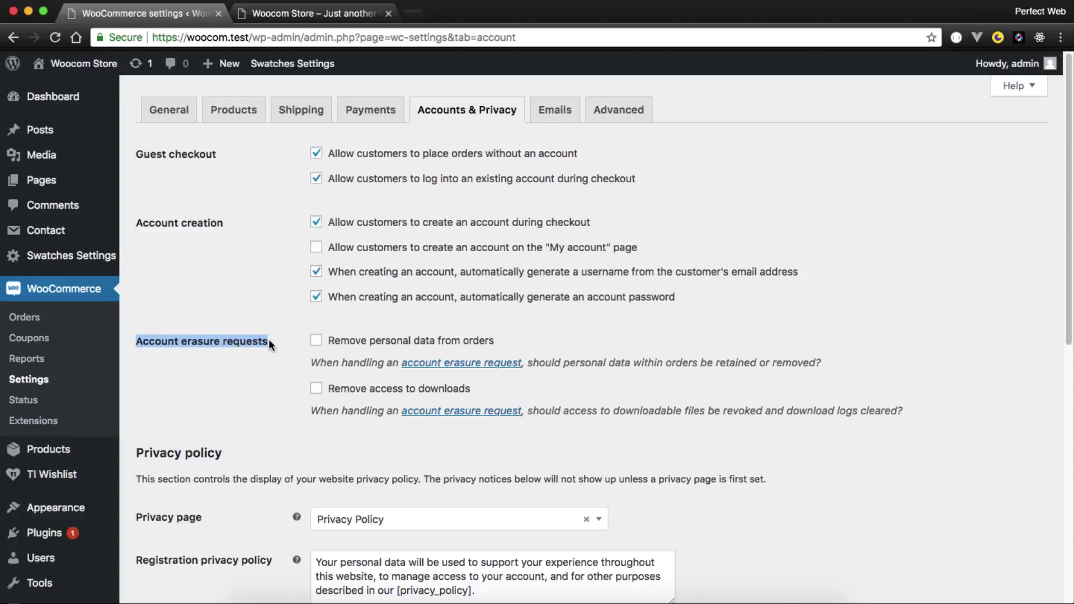
pyautogui.click(316, 341)
pyautogui.click(393, 344)
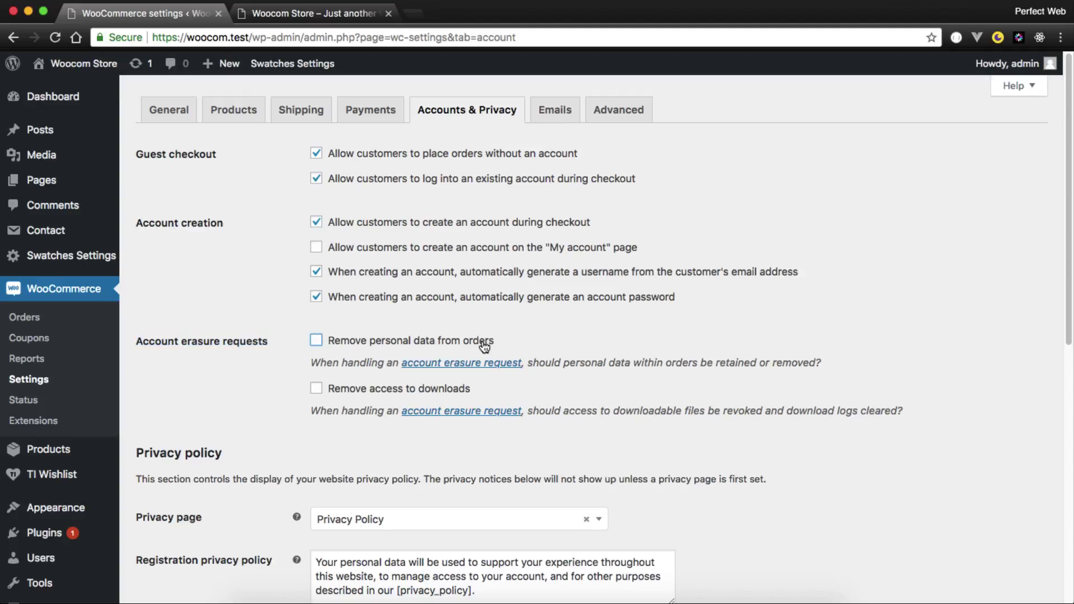
pyautogui.click(379, 395)
pyautogui.click(335, 390)
# Step: Review the privacy policy texts and the personal data retention options, then save the accounts and privacy settings
pyautogui.scroll(-3, 296, 356)
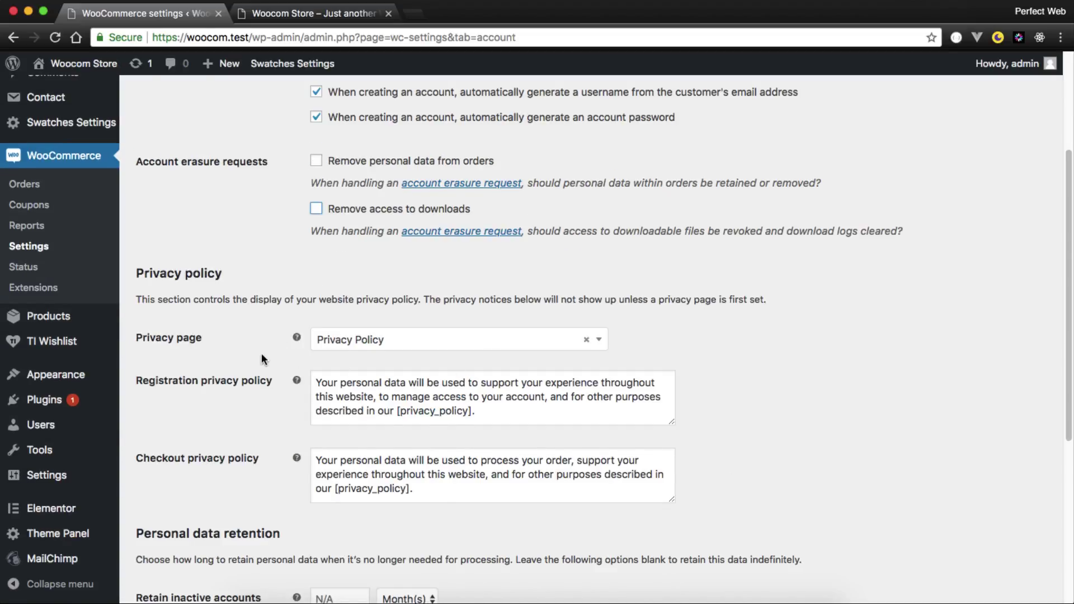
pyautogui.scroll(-3, 261, 354)
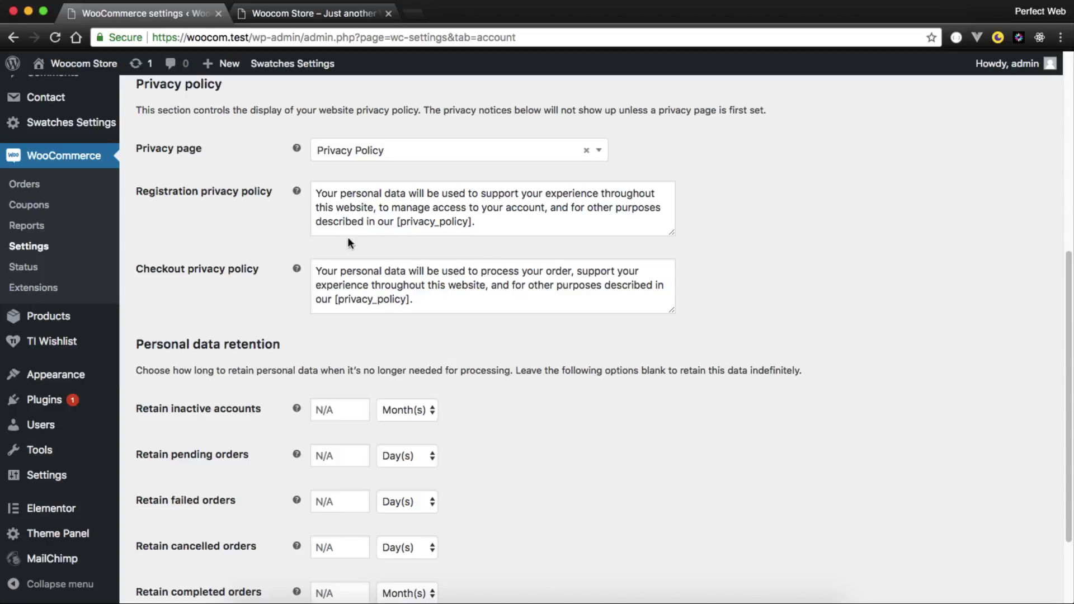
pyautogui.scroll(-2, 241, 284)
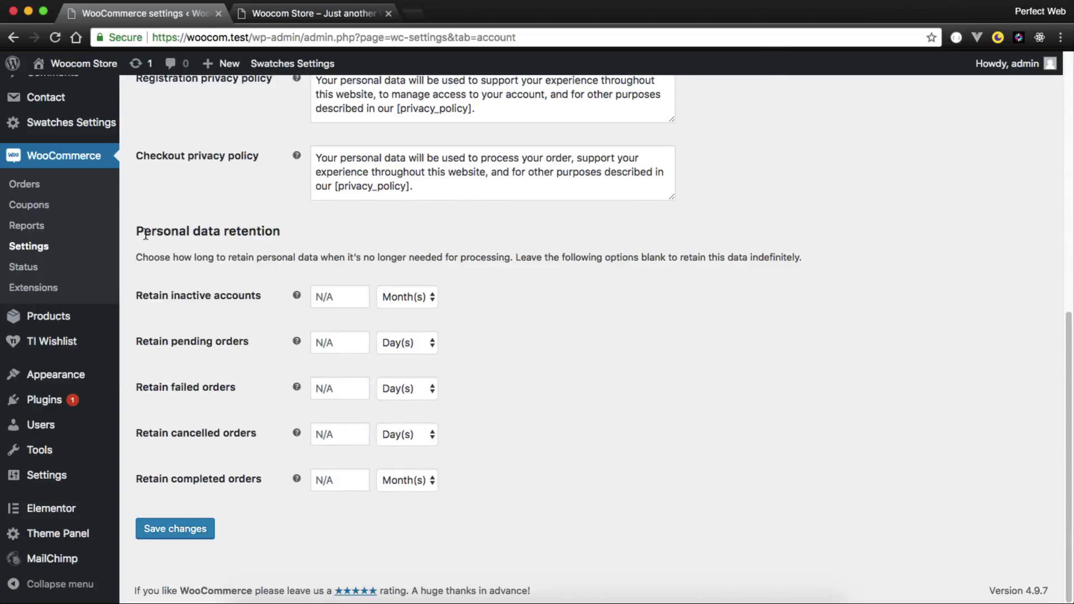
pyautogui.moveTo(143, 231); pyautogui.dragTo(256, 232)
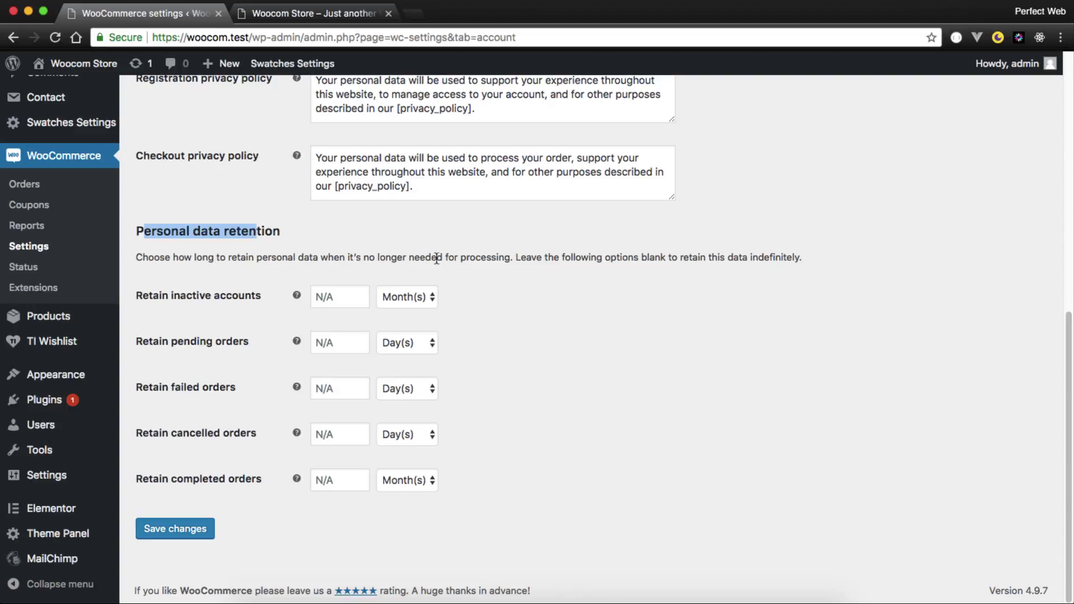
pyautogui.click(467, 257)
pyautogui.moveTo(513, 257); pyautogui.dragTo(156, 255)
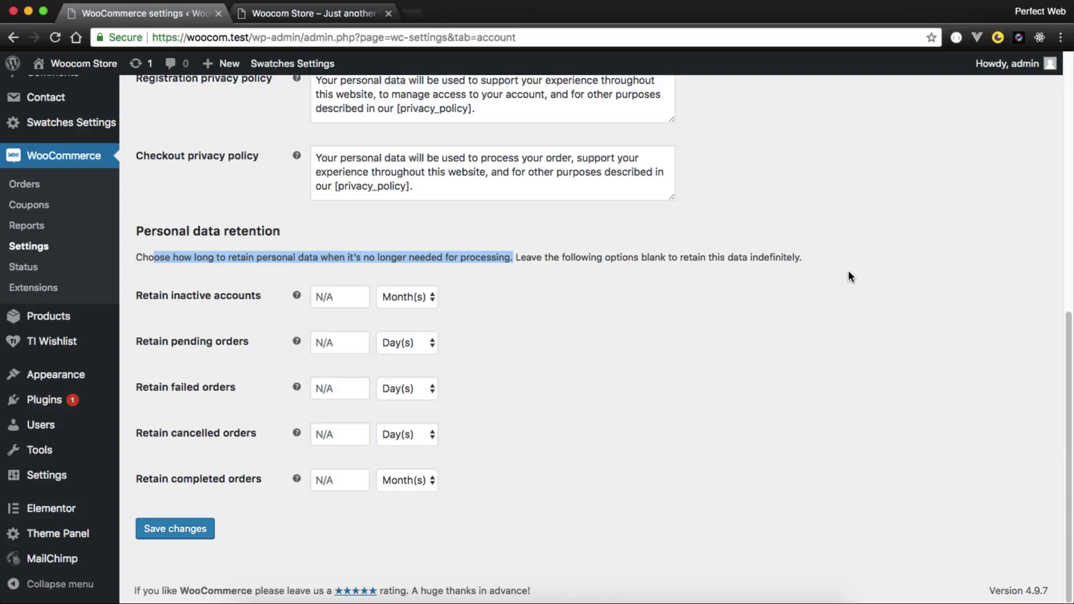
pyautogui.click(196, 530)
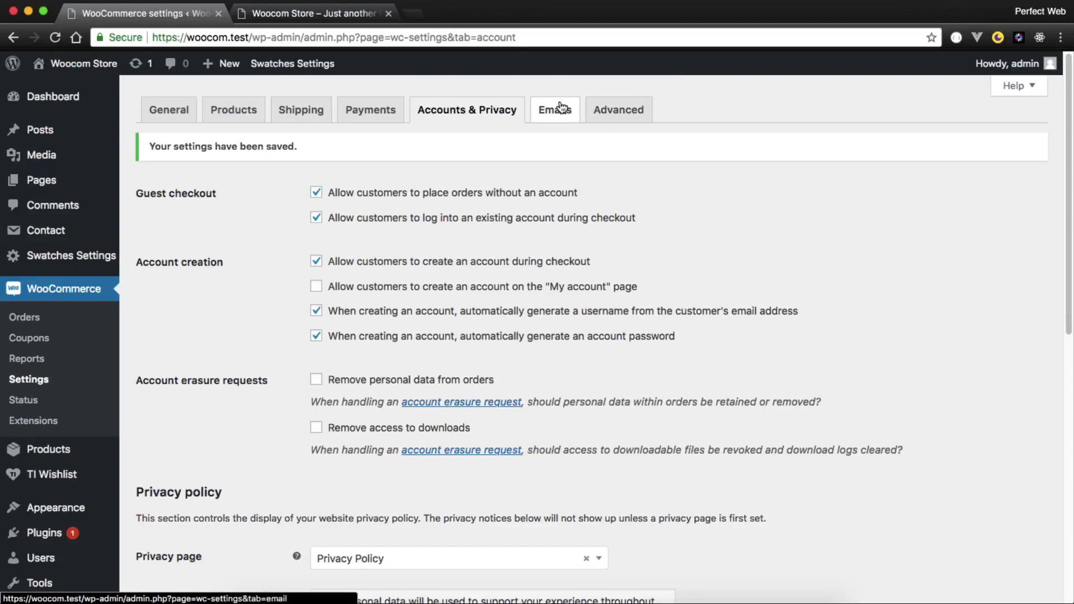
# Step: Examine the email notifications list with its recipients and the email sender options
pyautogui.click(561, 108)
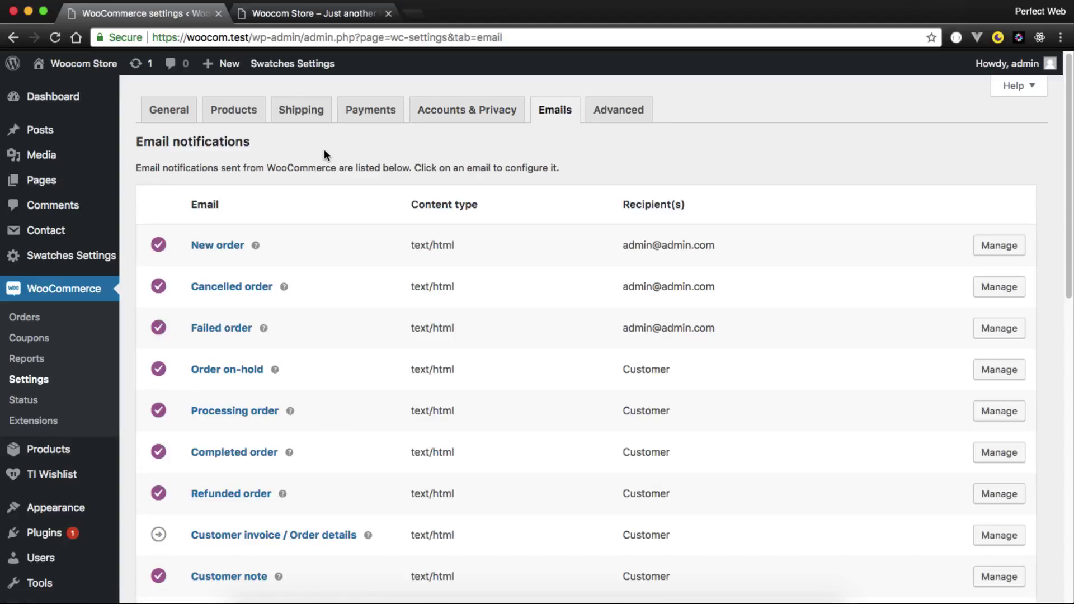
pyautogui.scroll(-1, 324, 150)
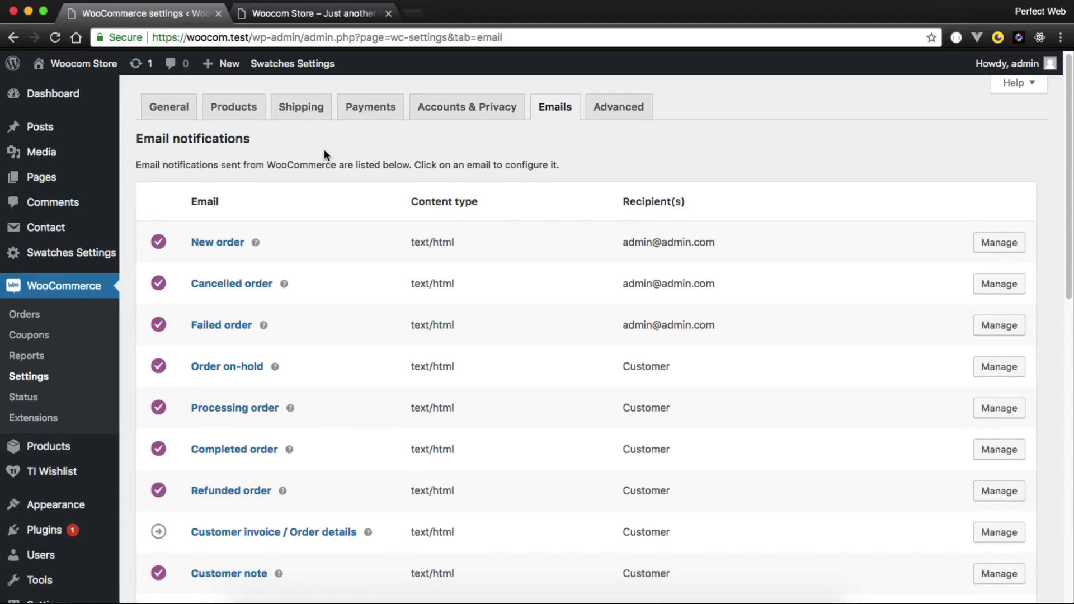
pyautogui.scroll(-5, 324, 151)
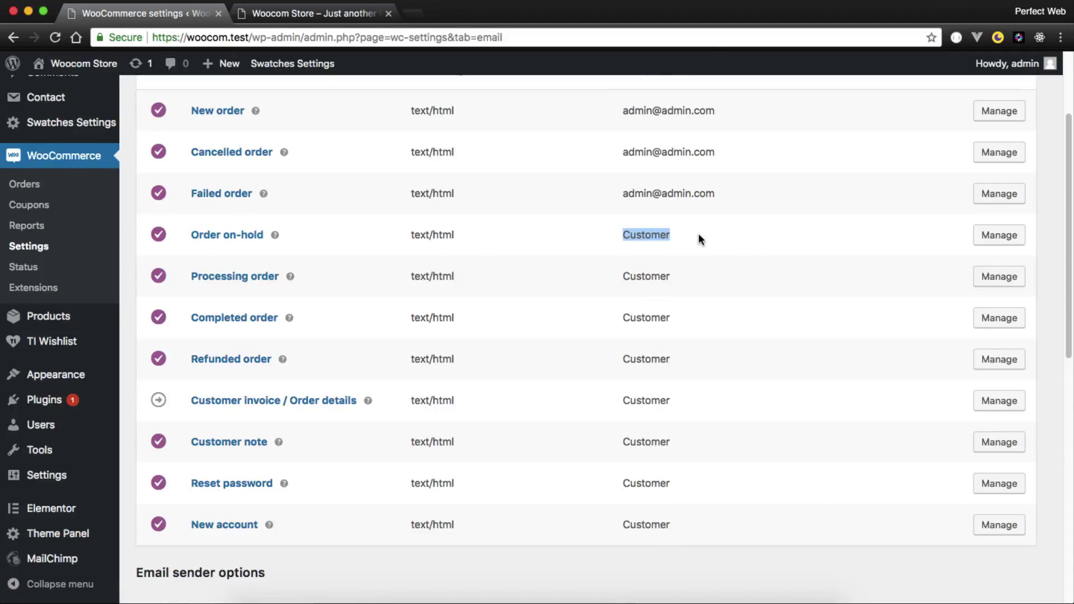
pyautogui.moveTo(622, 277); pyautogui.dragTo(651, 277)
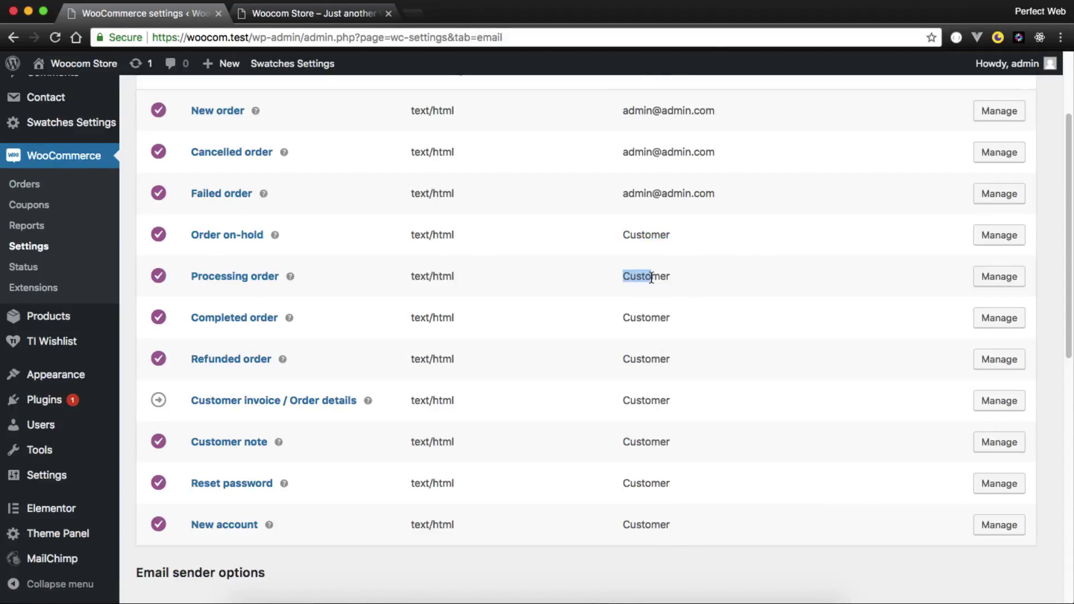
pyautogui.scroll(1, 651, 278)
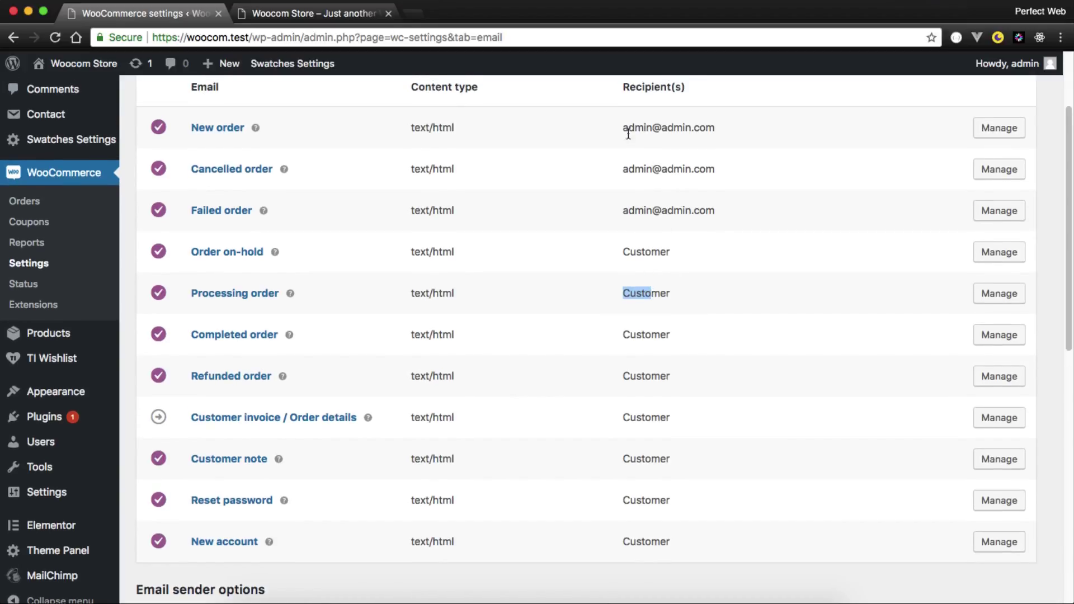
pyautogui.moveTo(626, 123); pyautogui.dragTo(763, 199)
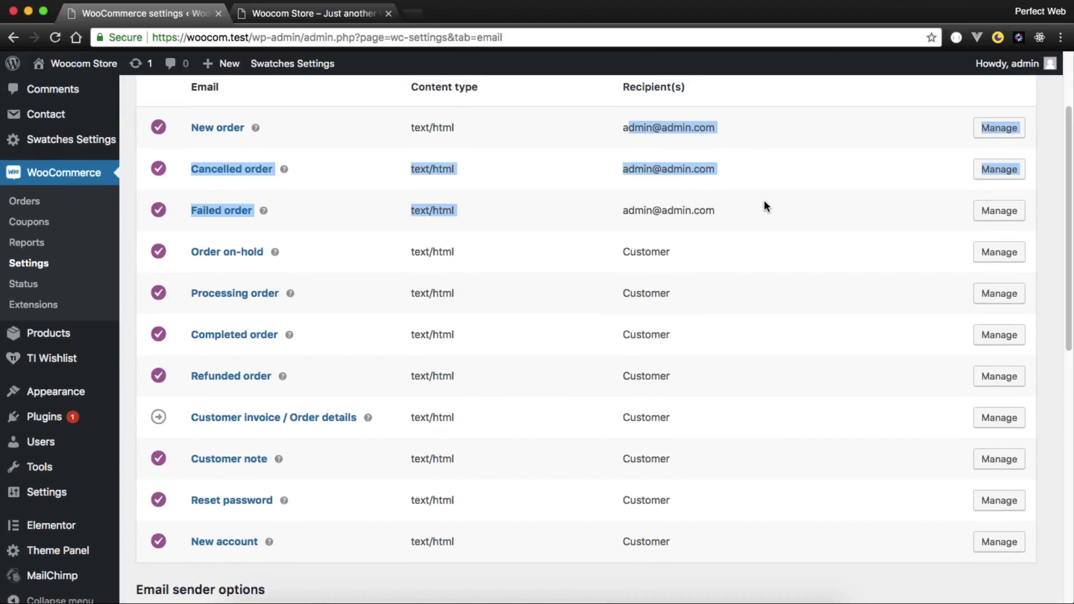
pyautogui.click(762, 199)
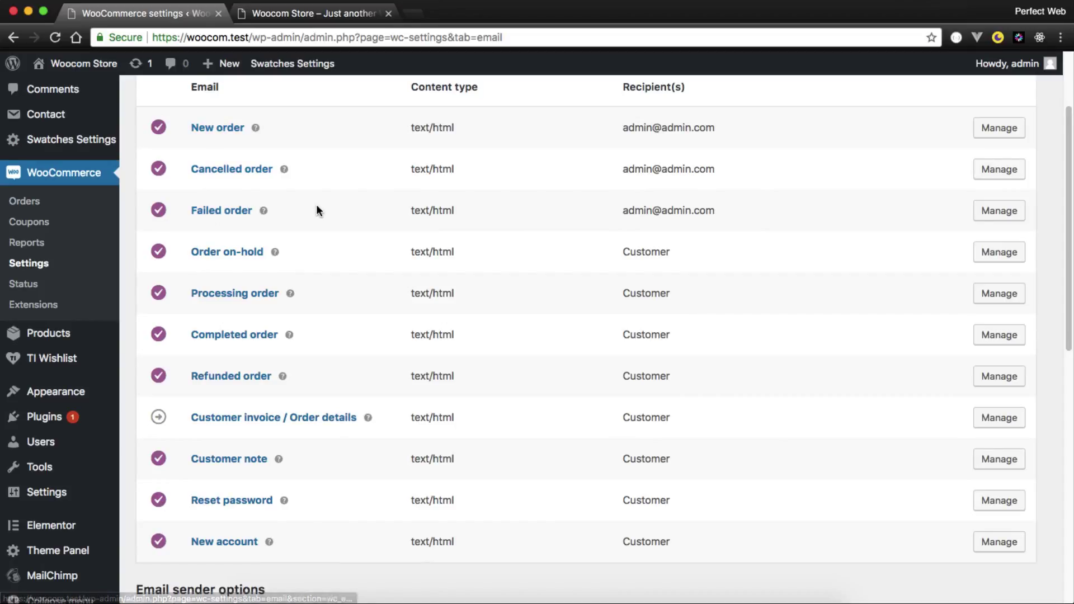
pyautogui.scroll(-3, 317, 205)
pyautogui.scroll(1, 316, 205)
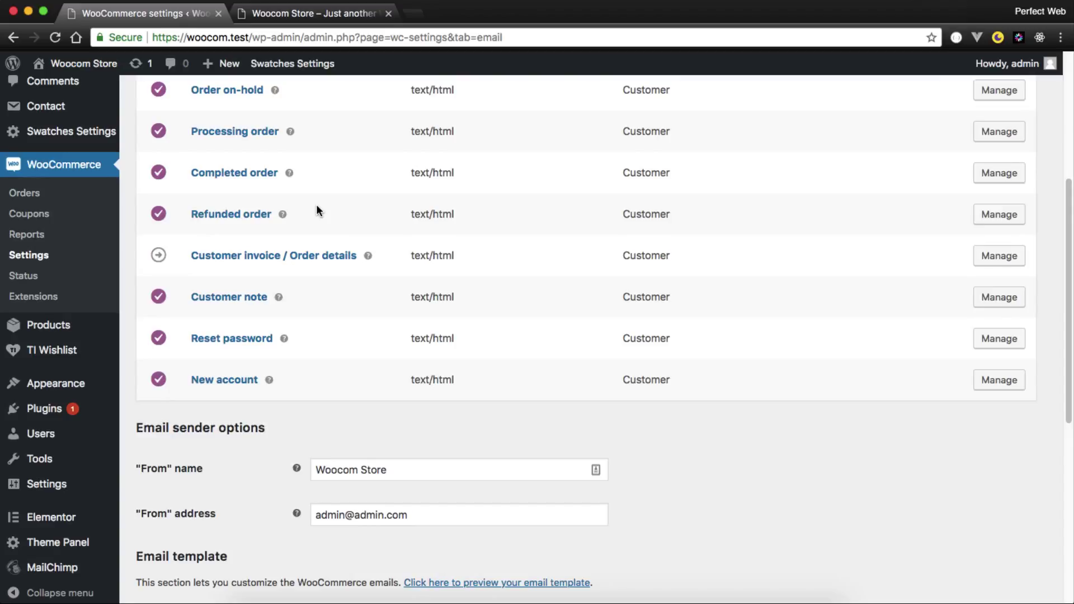
# Step: In the advanced settings, review the page setup, including the terms and conditions page choices, and the checkout and account endpoints, and save
pyautogui.scroll(5, 317, 211)
pyautogui.click(628, 110)
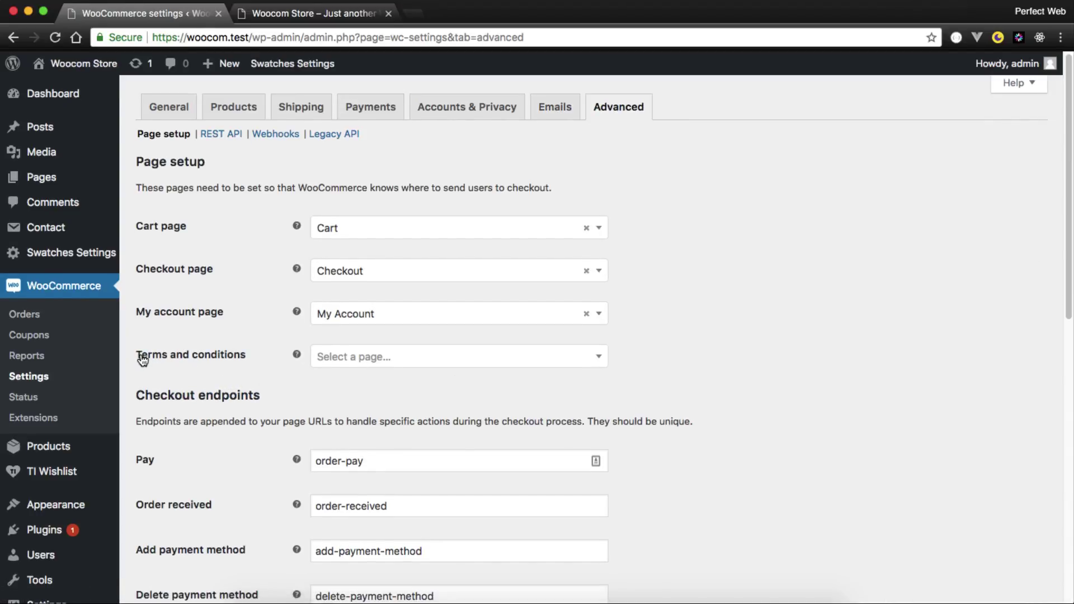
pyautogui.click(417, 357)
pyautogui.scroll(-5, 442, 460)
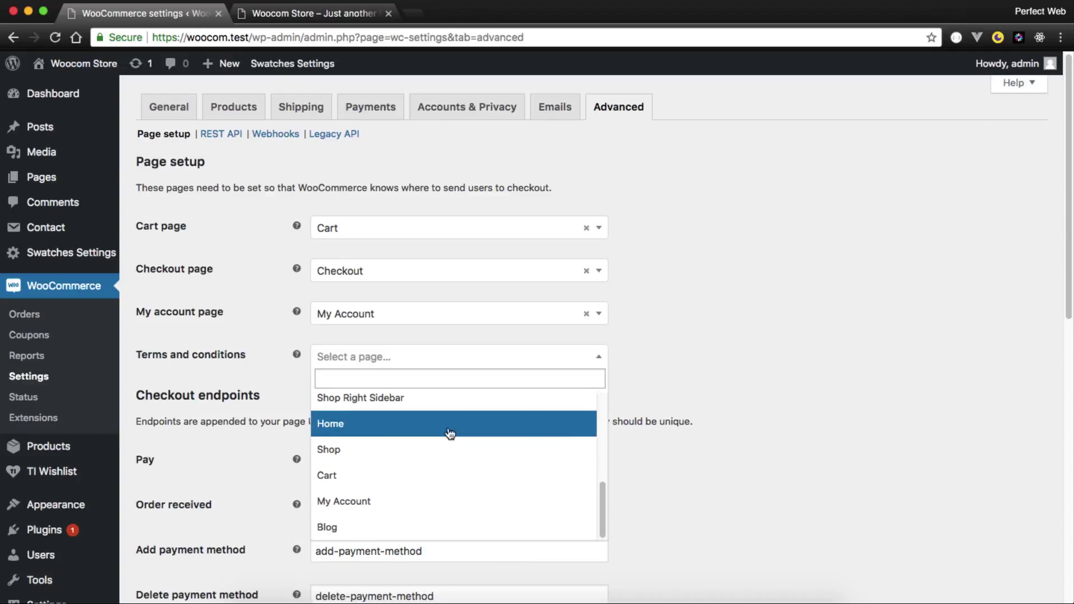
pyautogui.click(758, 417)
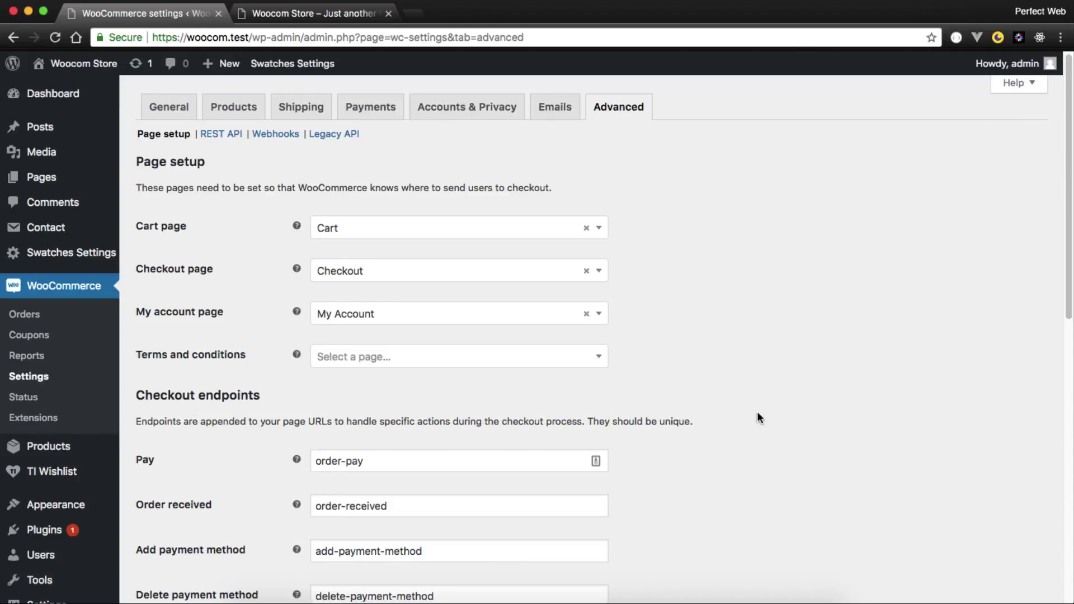
pyautogui.scroll(-4, 759, 416)
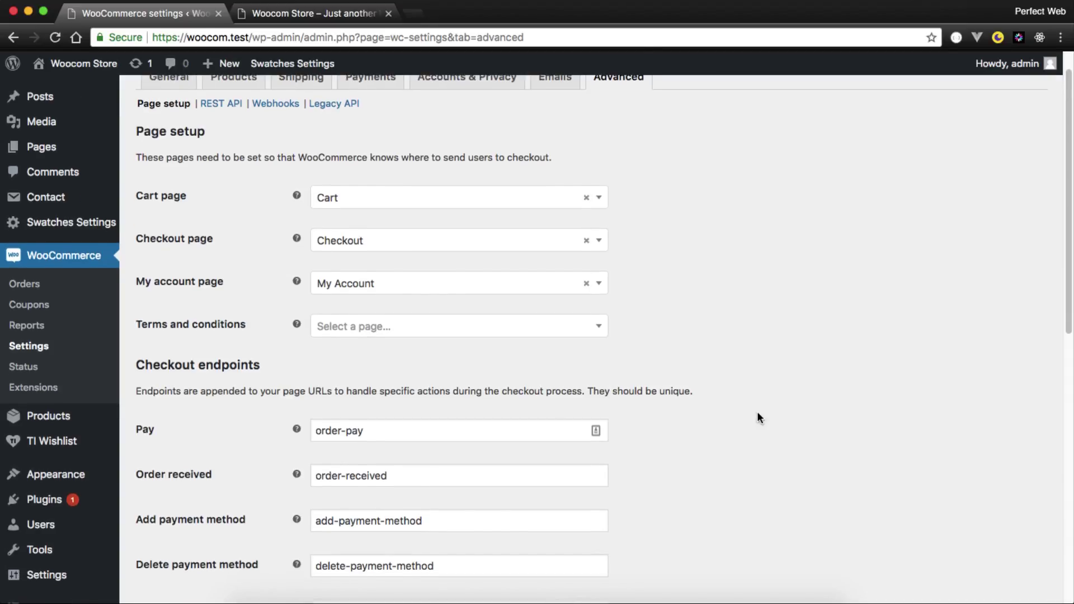
pyautogui.scroll(-2, 758, 417)
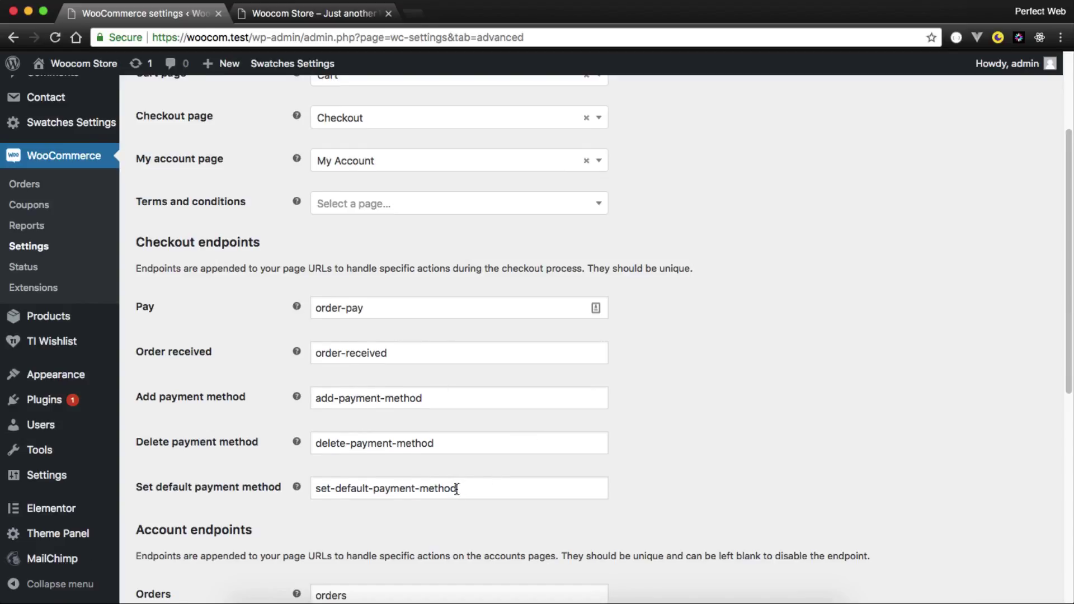
pyautogui.scroll(-15, 456, 487)
pyautogui.scroll(-1, 457, 489)
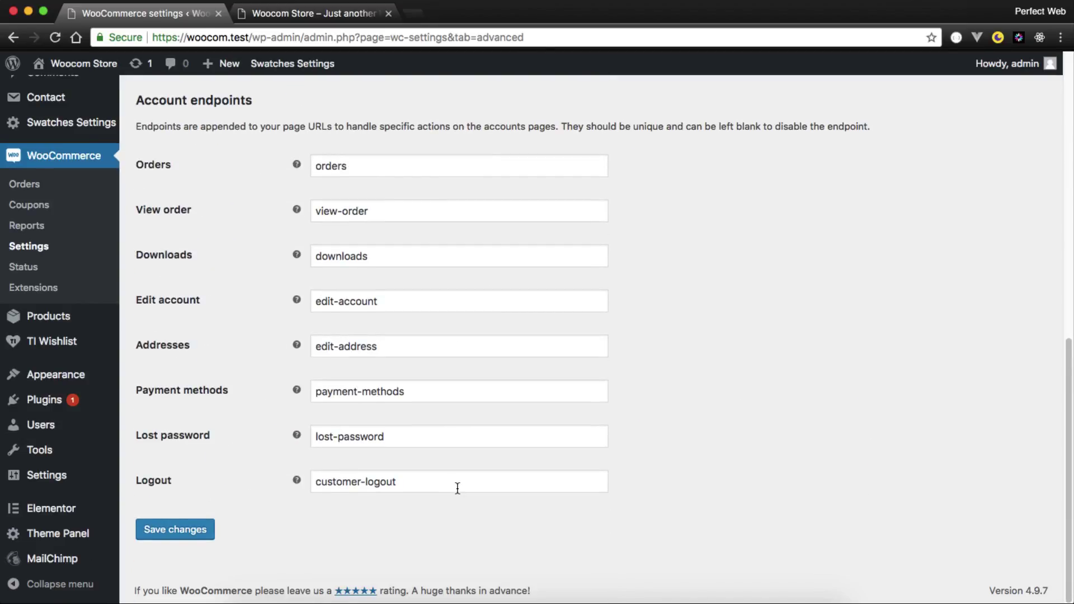
pyautogui.click(176, 529)
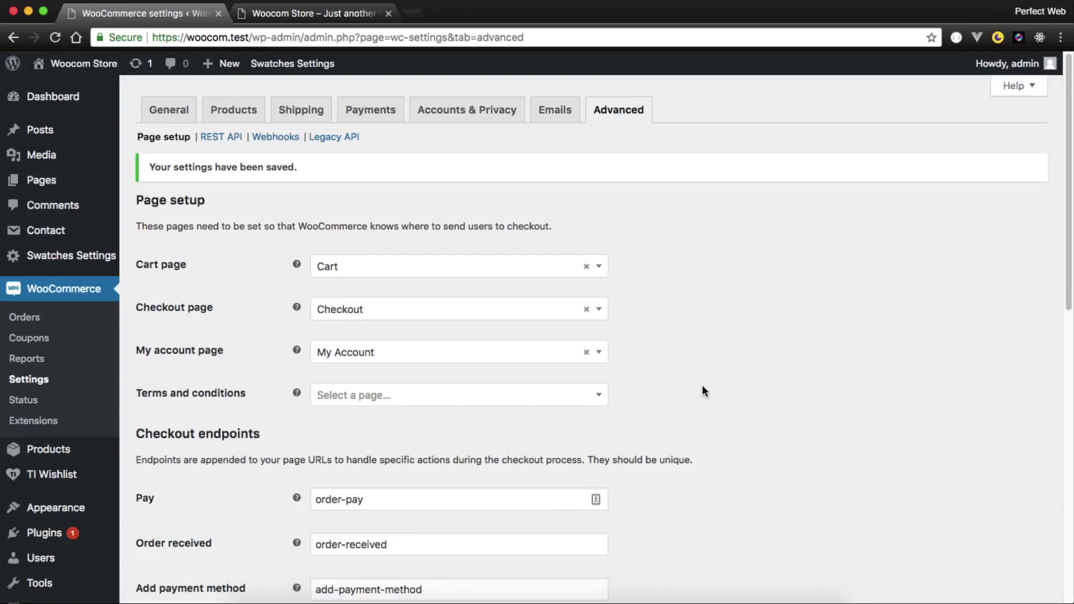
# Step: Start a new coupon and examine its discount types, usage restriction options and usage limits
pyautogui.click(30, 343)
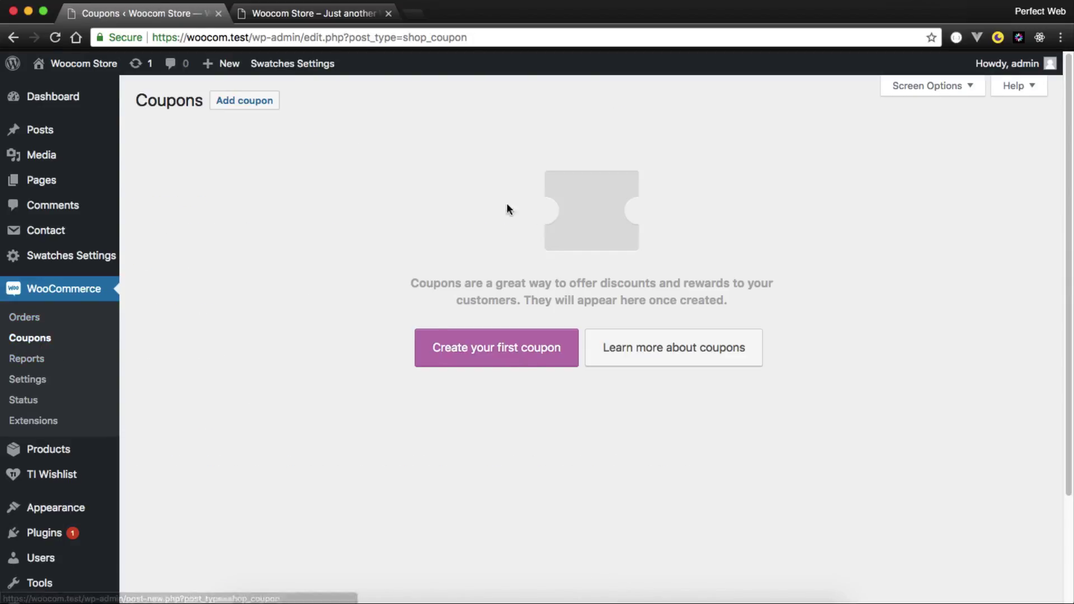
pyautogui.click(464, 358)
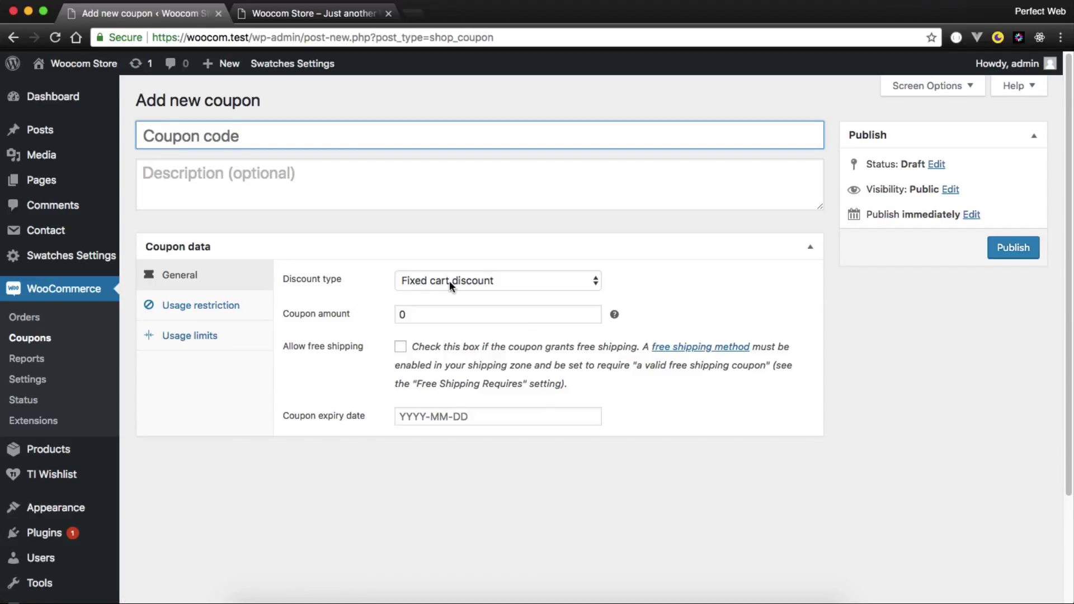
pyautogui.click(469, 279)
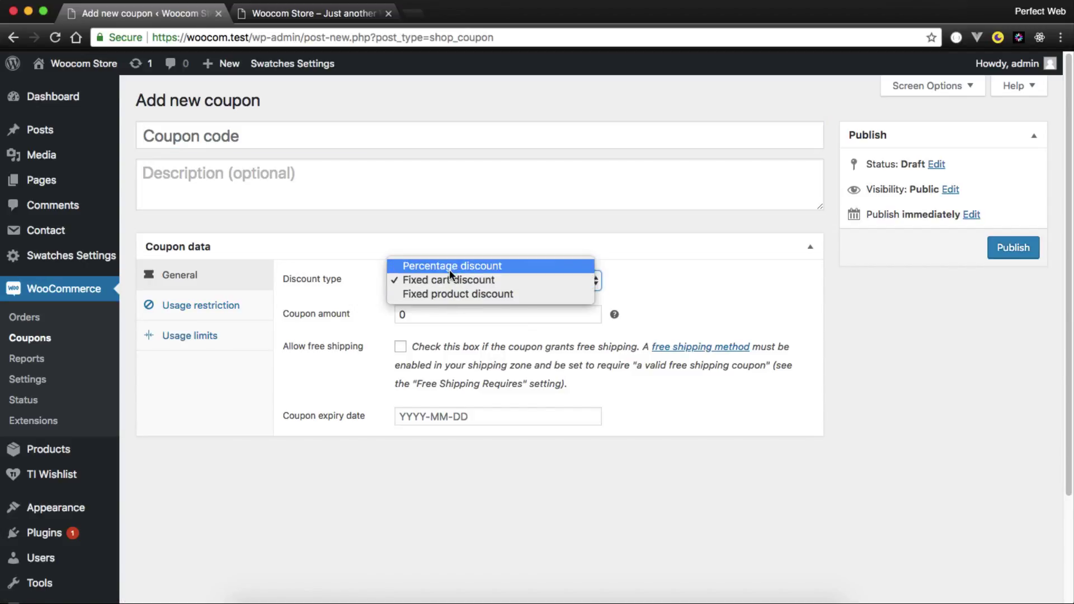
pyautogui.click(200, 305)
pyautogui.click(200, 305)
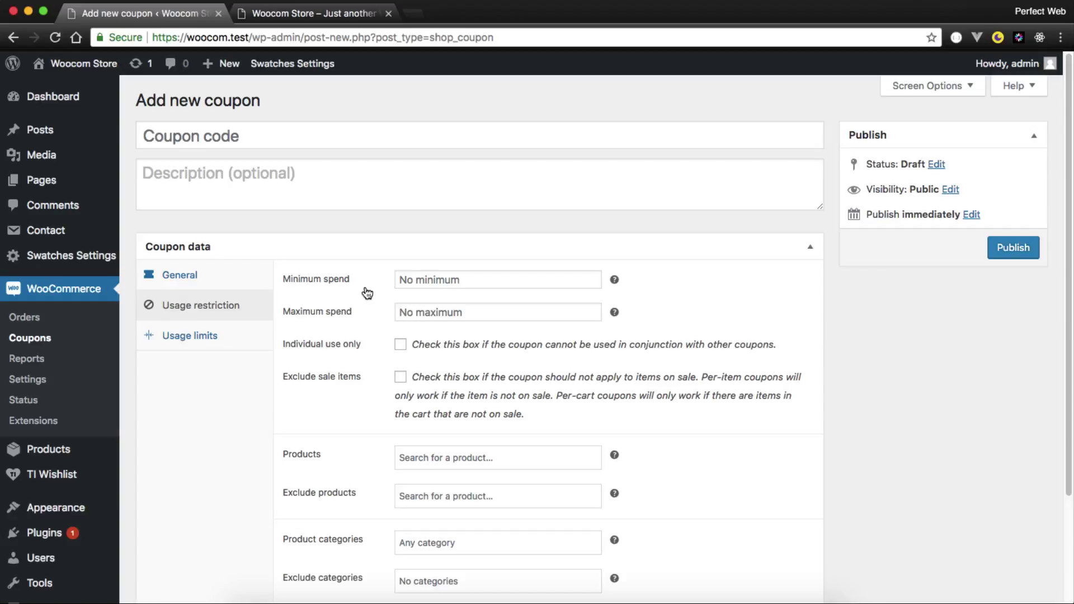
pyautogui.click(210, 336)
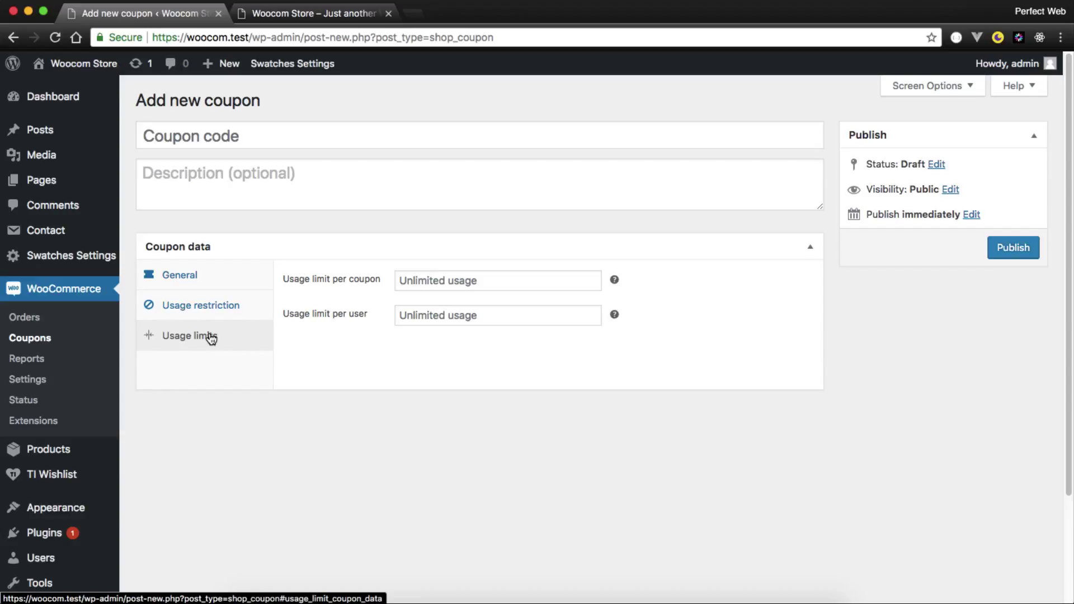
# Step: Look over the list of store orders and open the sales reports
pyautogui.click(35, 325)
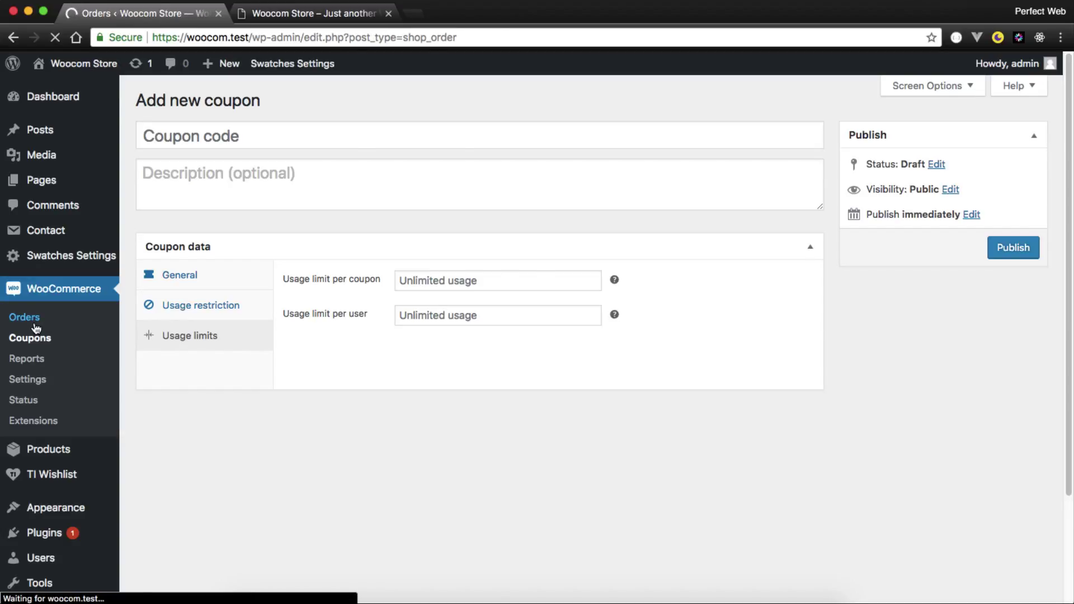
pyautogui.scroll(-8, 327, 244)
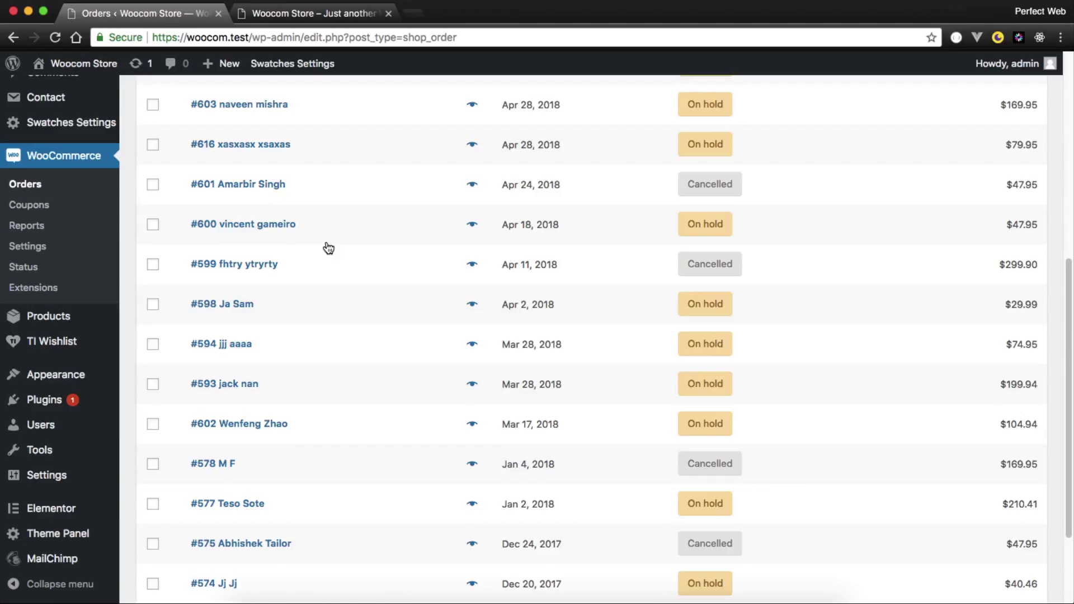
pyautogui.scroll(4, 328, 247)
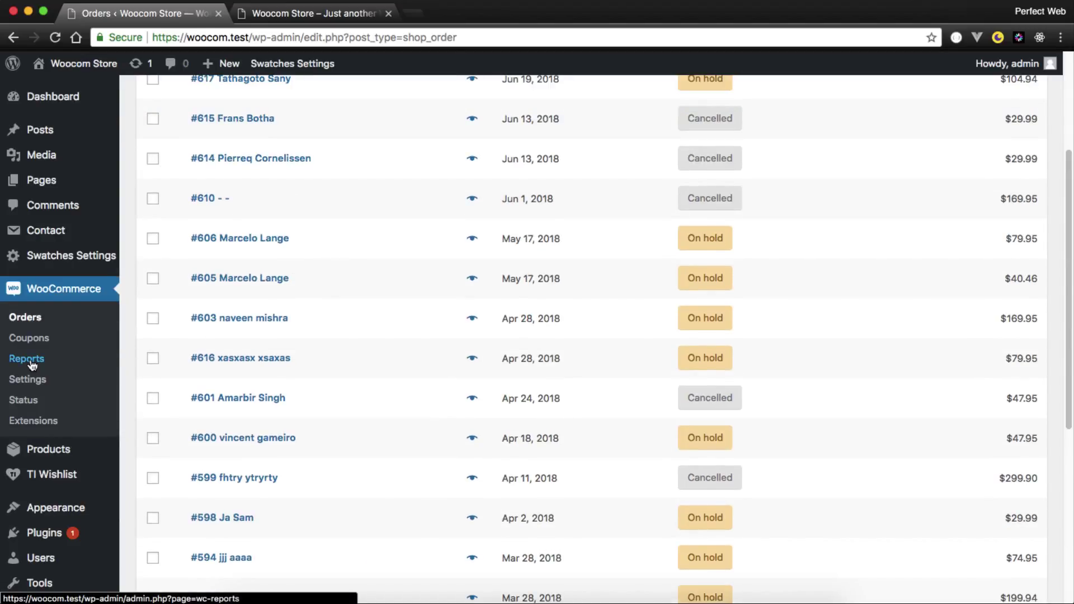
pyautogui.click(10, 363)
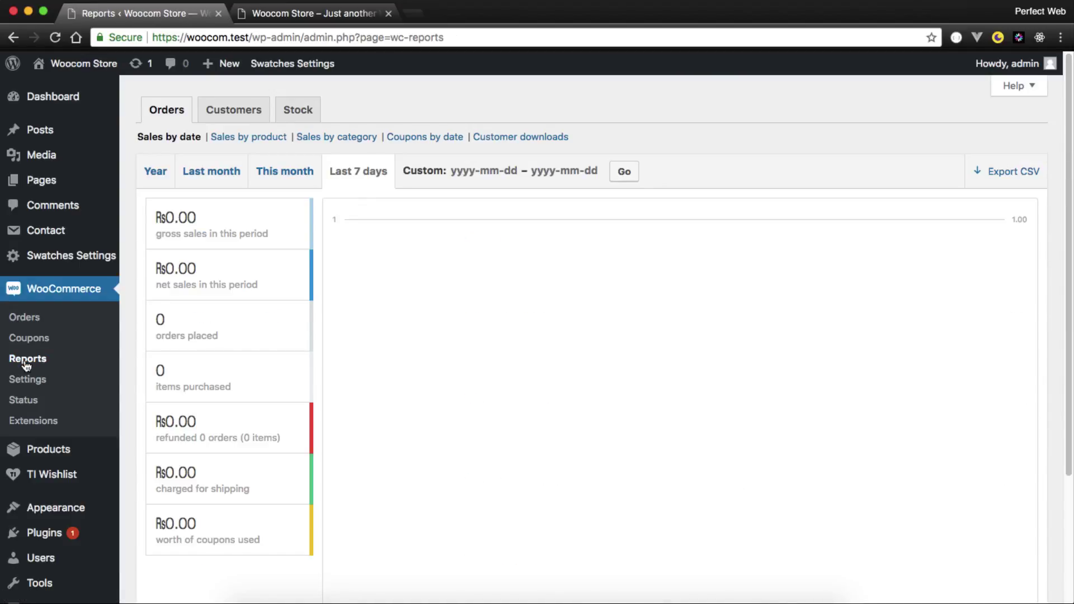
# Step: Review the sales by date report for this month, last month and the year, and check the custom date range option
pyautogui.click(279, 174)
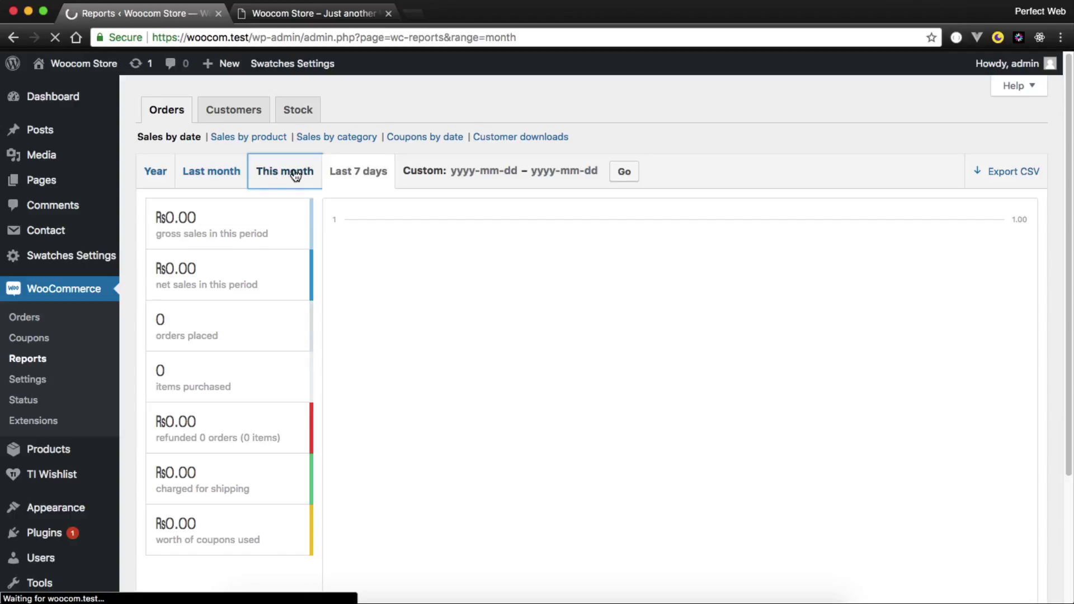
pyautogui.click(211, 173)
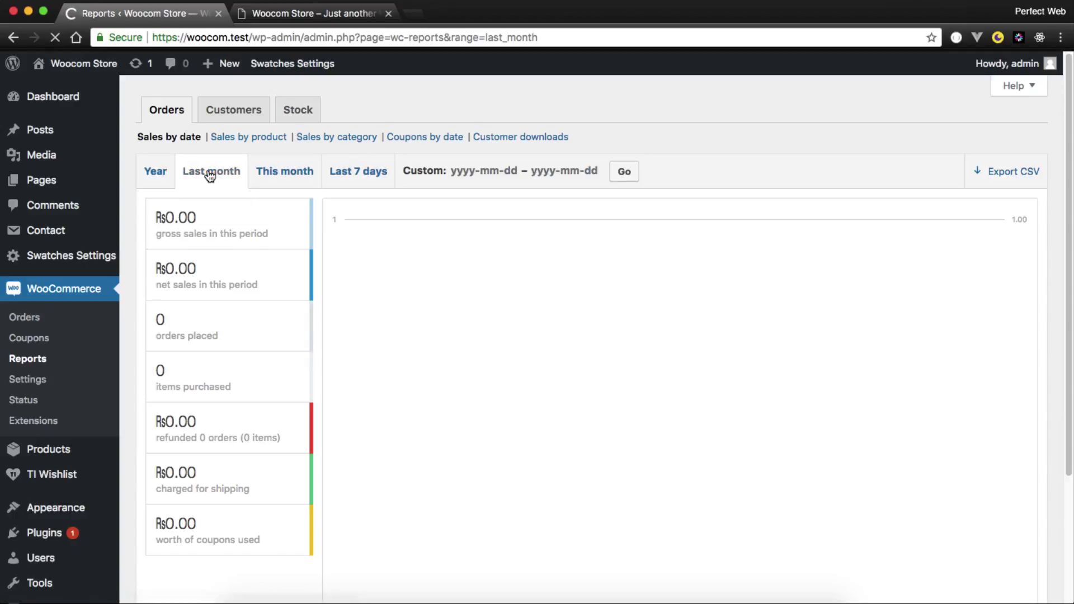
pyautogui.click(149, 176)
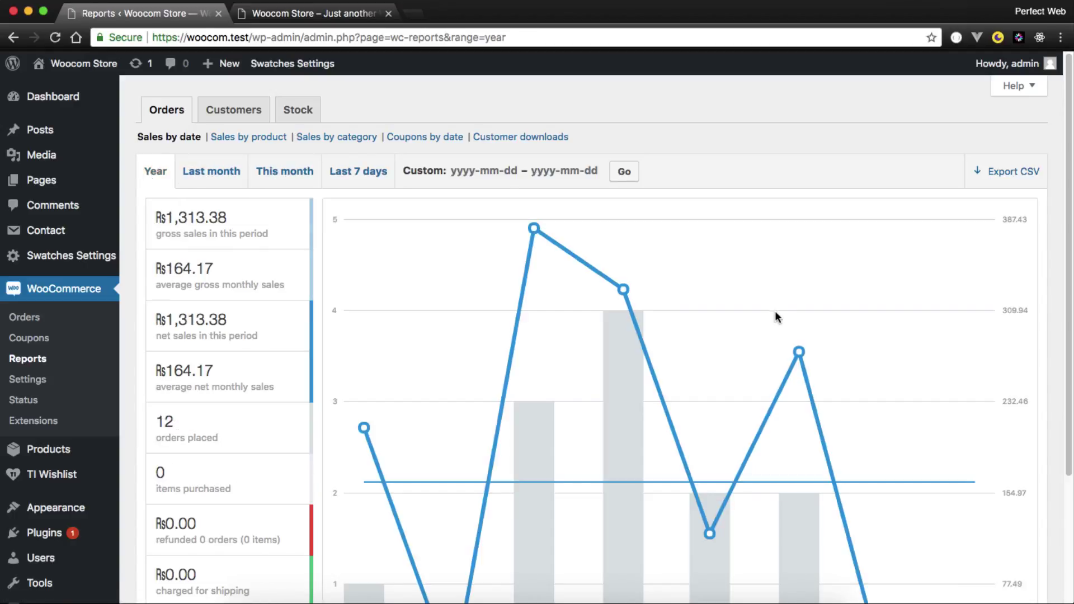
pyautogui.scroll(-3, 879, 445)
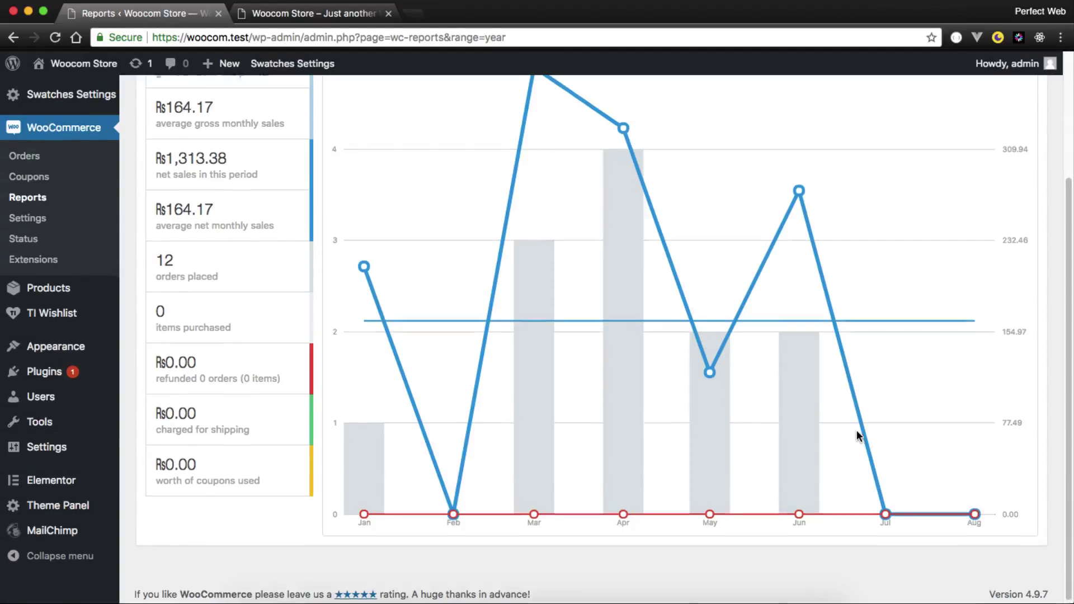
pyautogui.scroll(3, 858, 431)
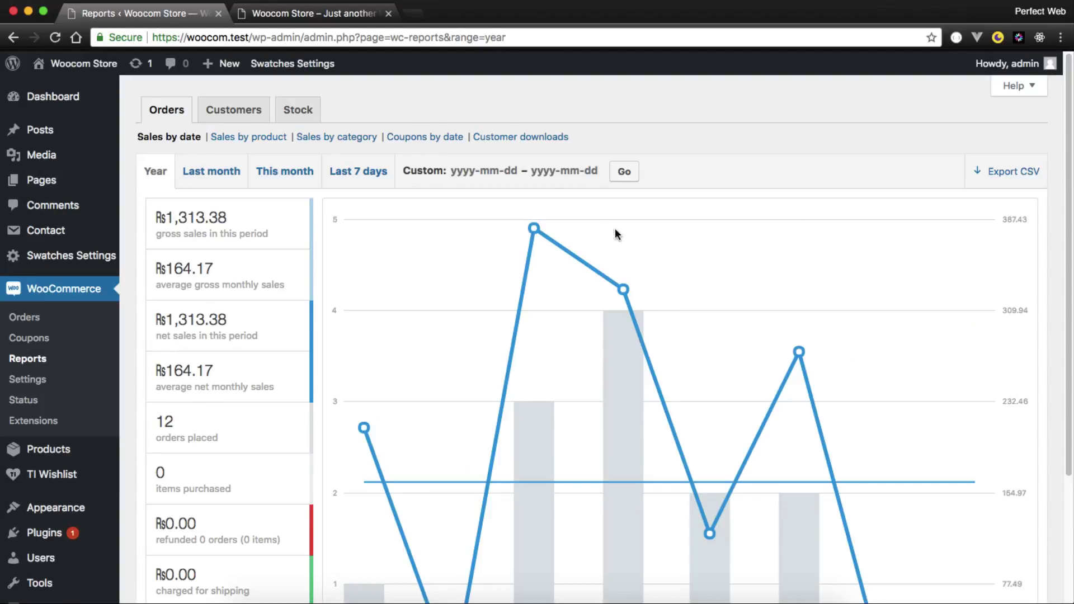
pyautogui.click(510, 170)
pyautogui.click(747, 136)
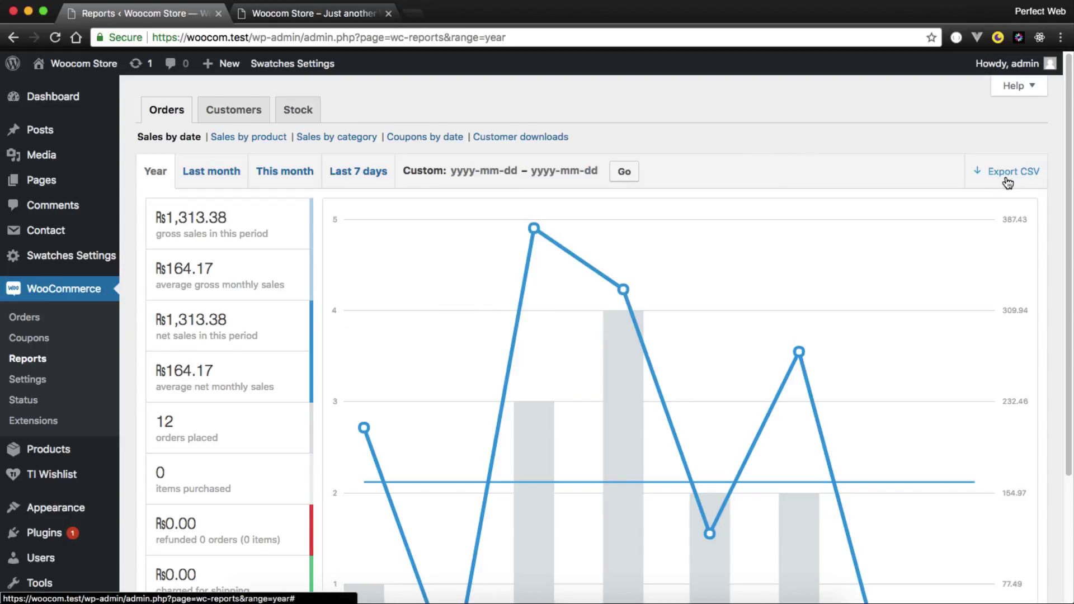
# Step: Look through the order reports for sales by product, sales by category, coupons by date and customer downloads
pyautogui.click(249, 139)
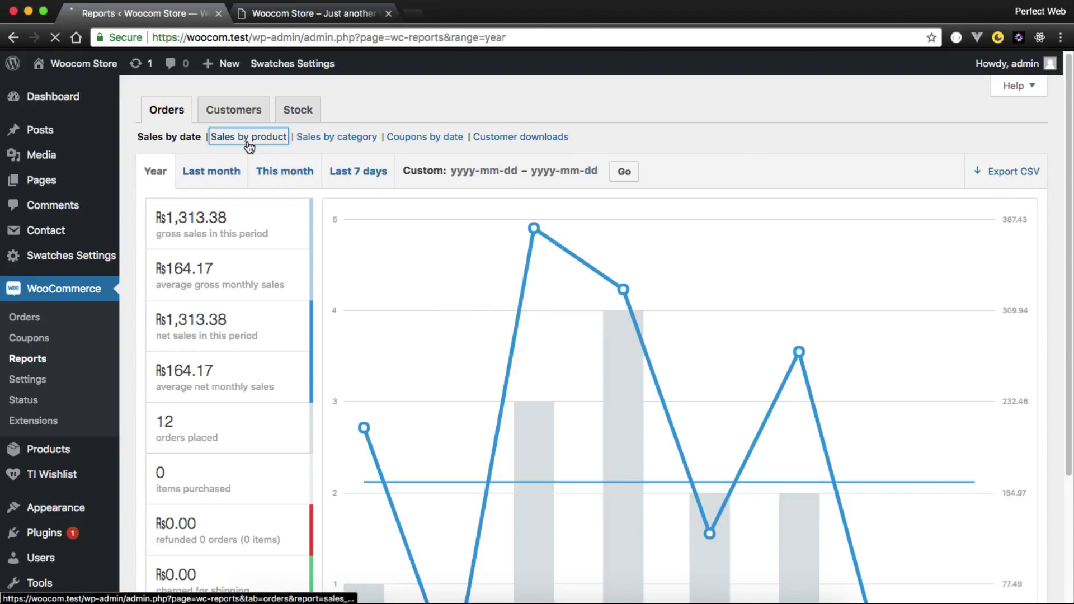
pyautogui.click(319, 141)
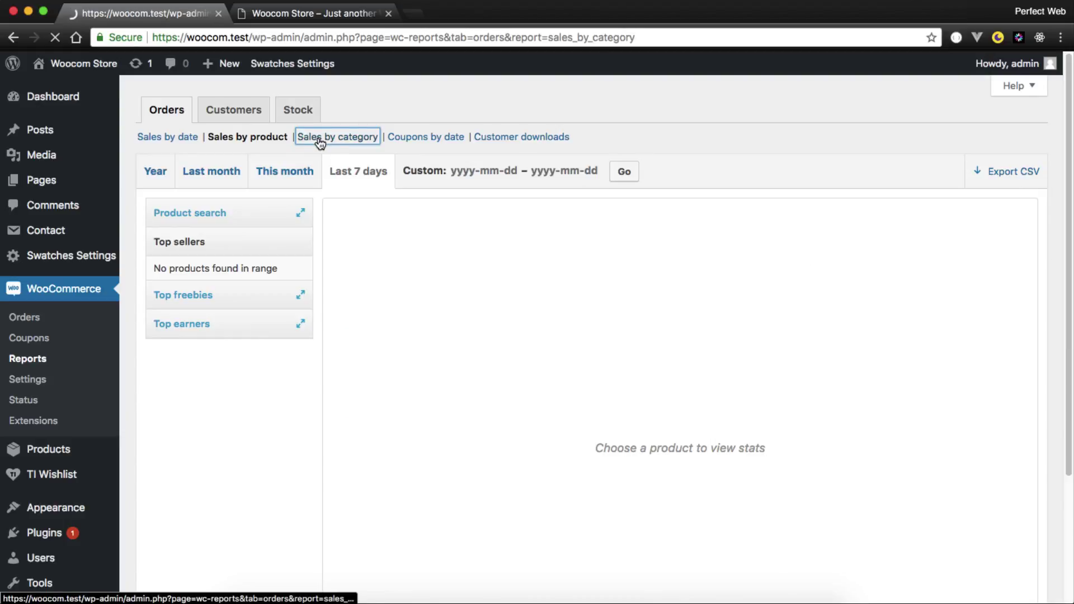
pyautogui.click(427, 137)
pyautogui.click(545, 137)
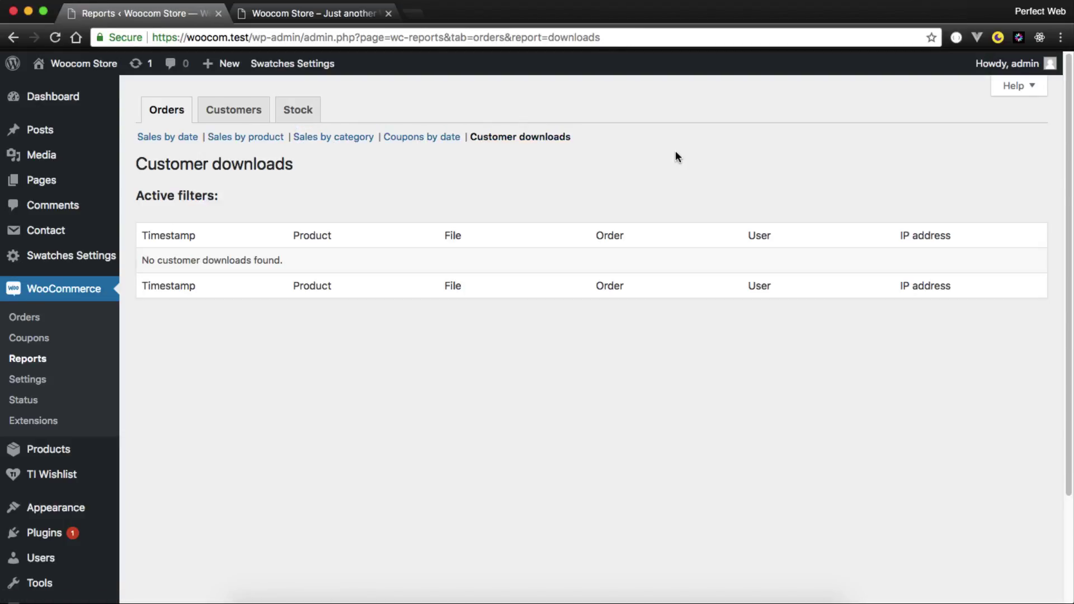
# Step: Review the customers vs. guests report for the year
pyautogui.click(228, 121)
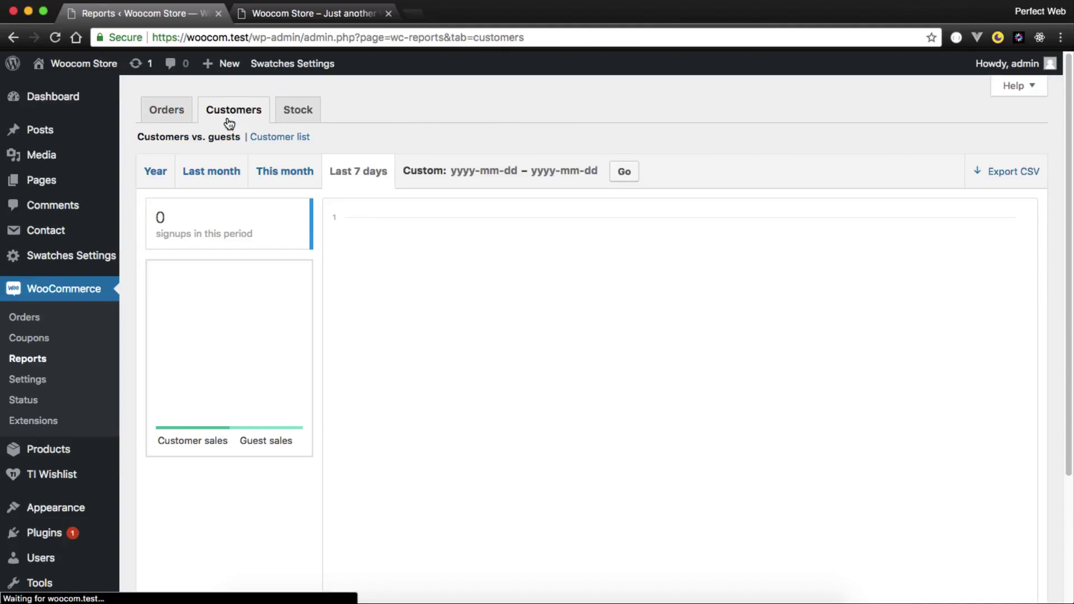
pyautogui.click(173, 173)
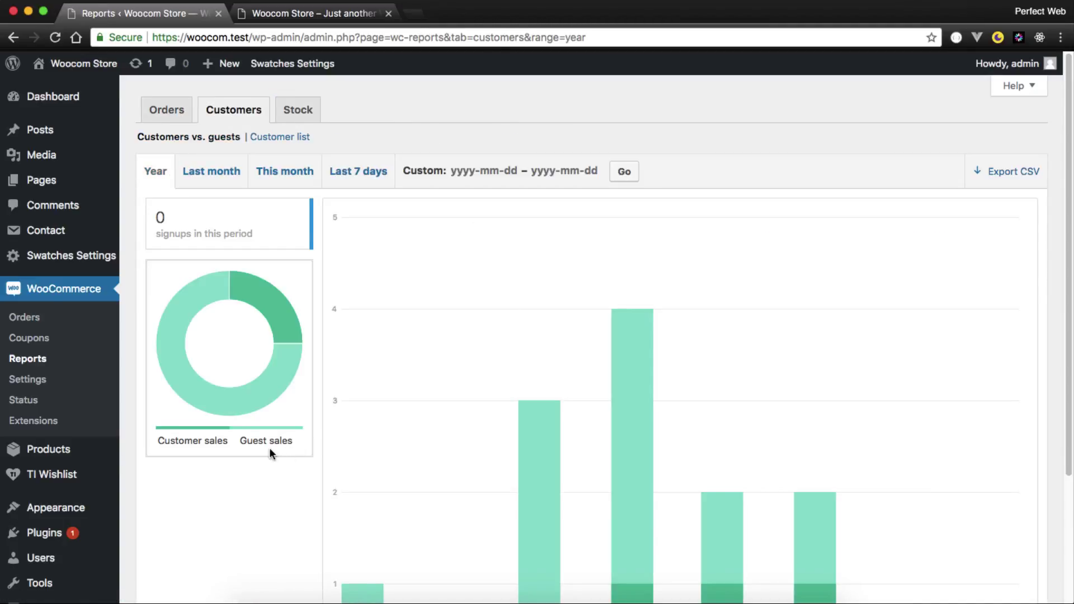
pyautogui.scroll(-4, 331, 431)
pyautogui.scroll(4, 395, 373)
# Step: Check the stock reports for low in stock, out of stock and most stocked products
pyautogui.click(288, 110)
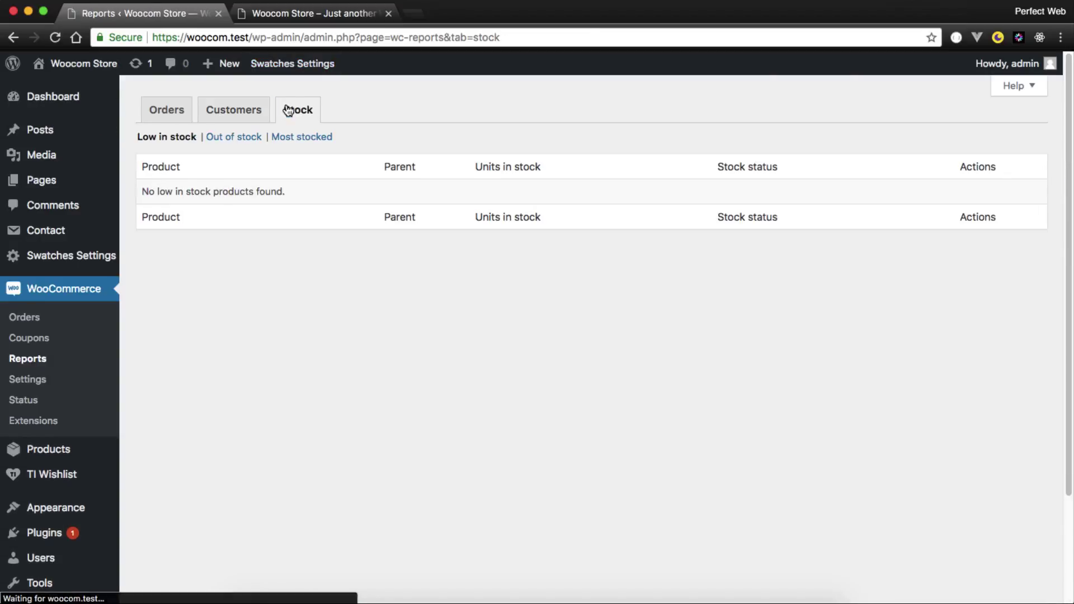
pyautogui.click(229, 145)
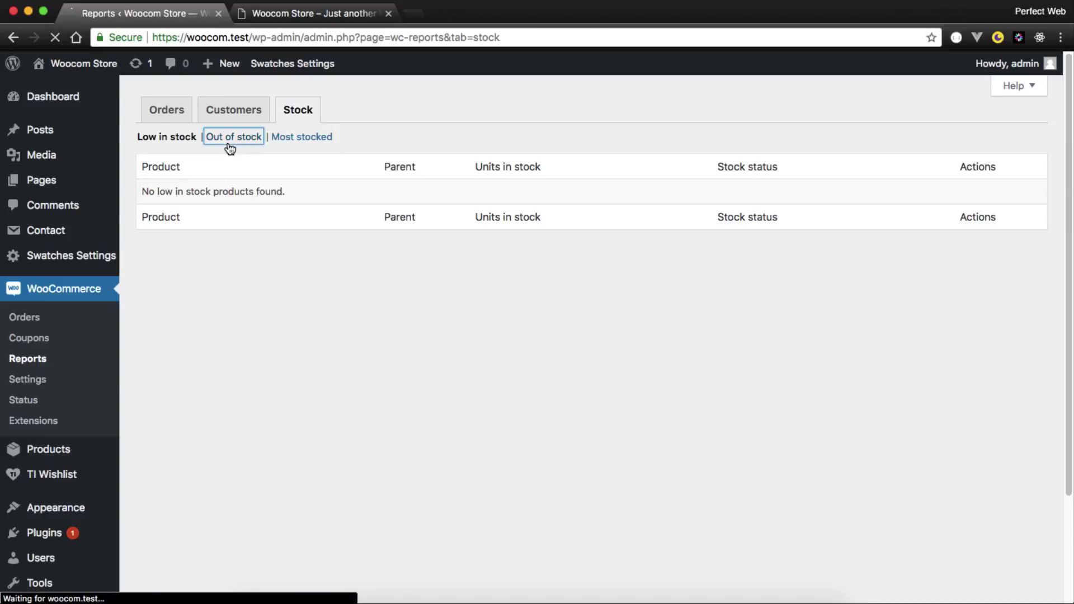
pyautogui.click(297, 140)
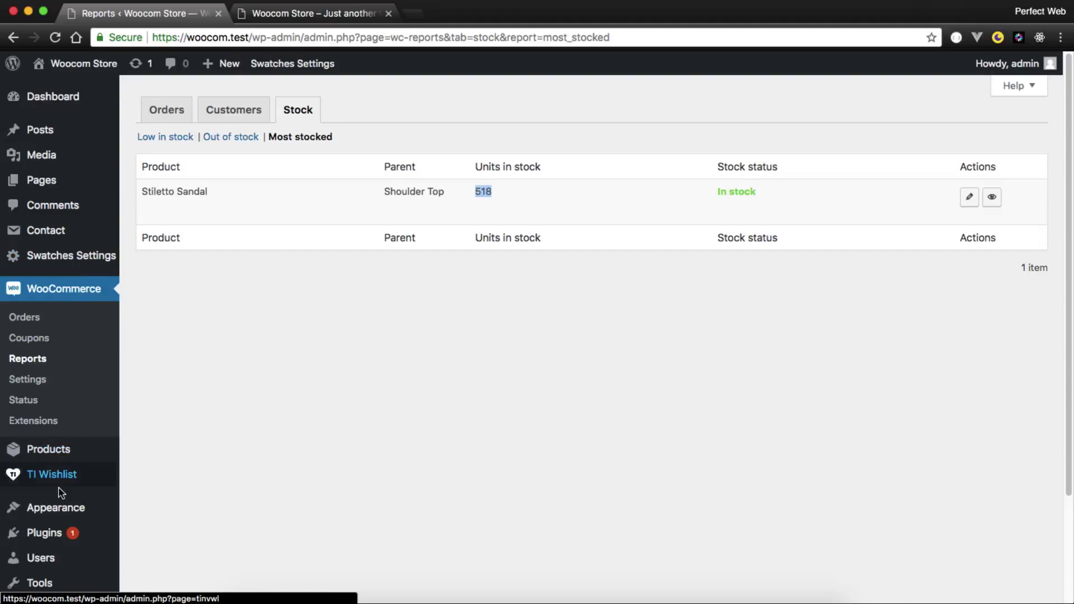
# Step: Examine the theme customizer's WooCommerce section and its Advanced Styling colours, and return to the dashboard
pyautogui.moveTo(64, 510)
pyautogui.click(166, 481)
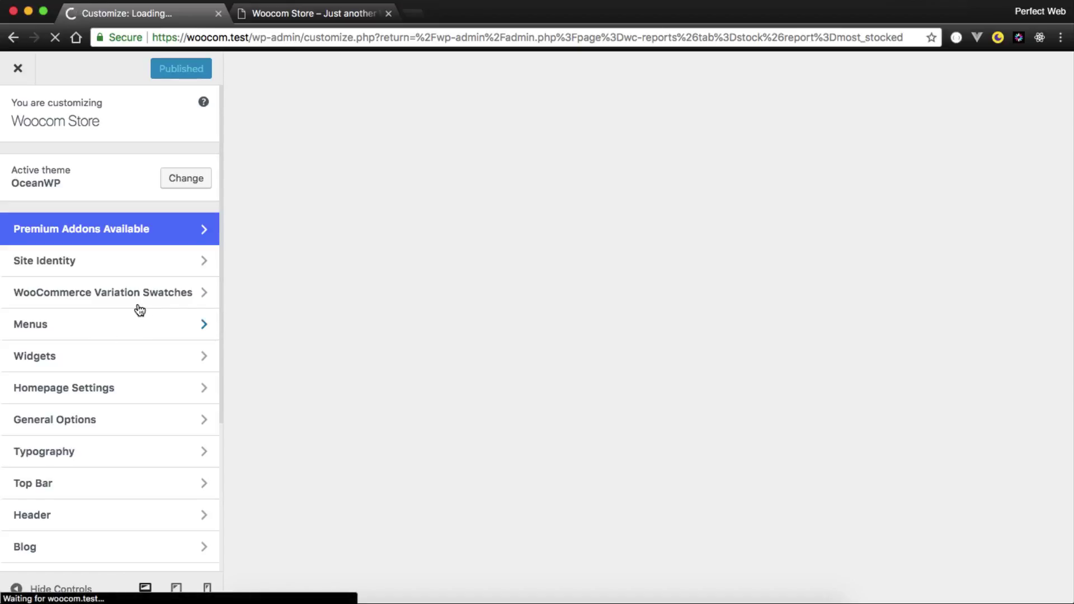
pyautogui.scroll(-1, 140, 311)
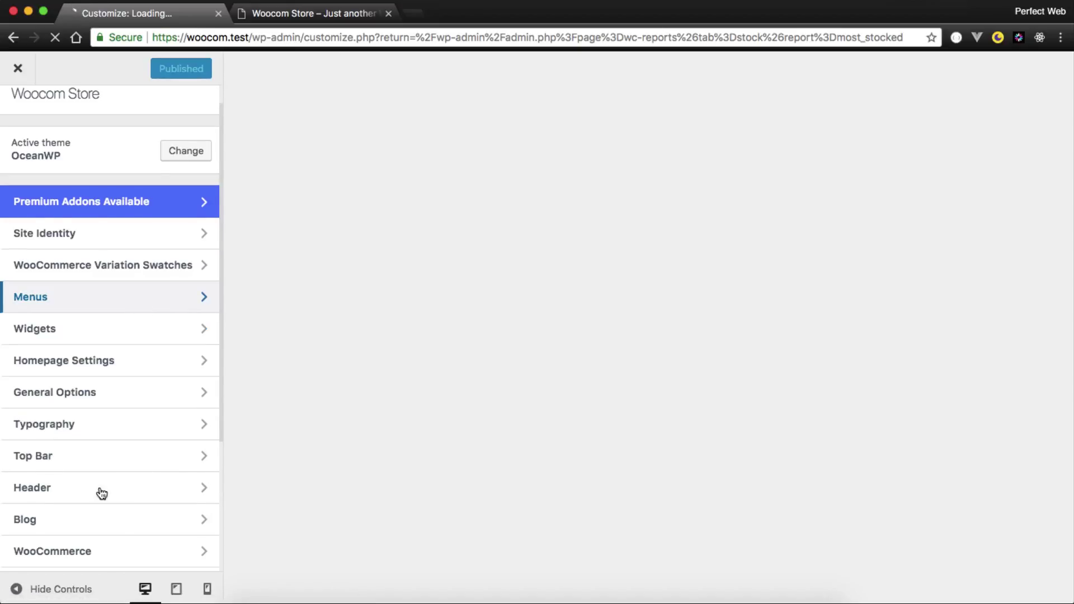
pyautogui.scroll(-5, 99, 550)
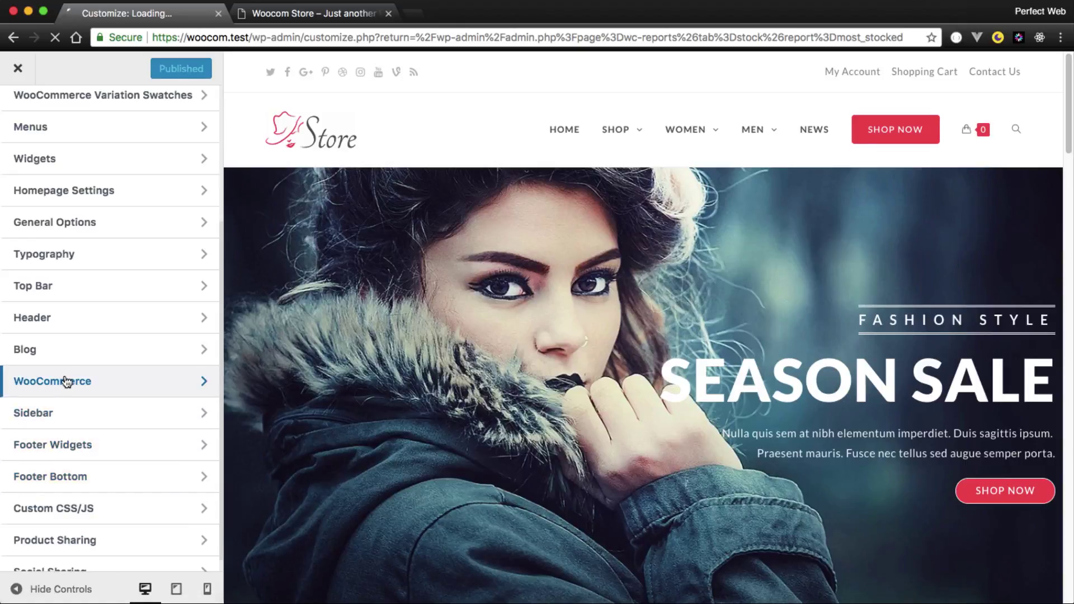
pyautogui.click(66, 382)
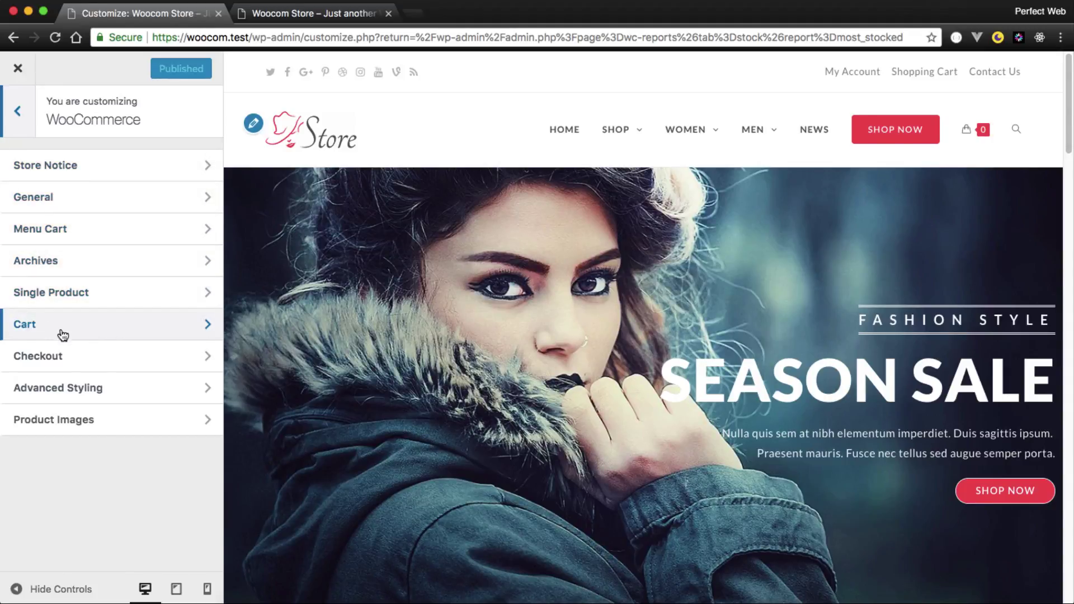
pyautogui.click(127, 398)
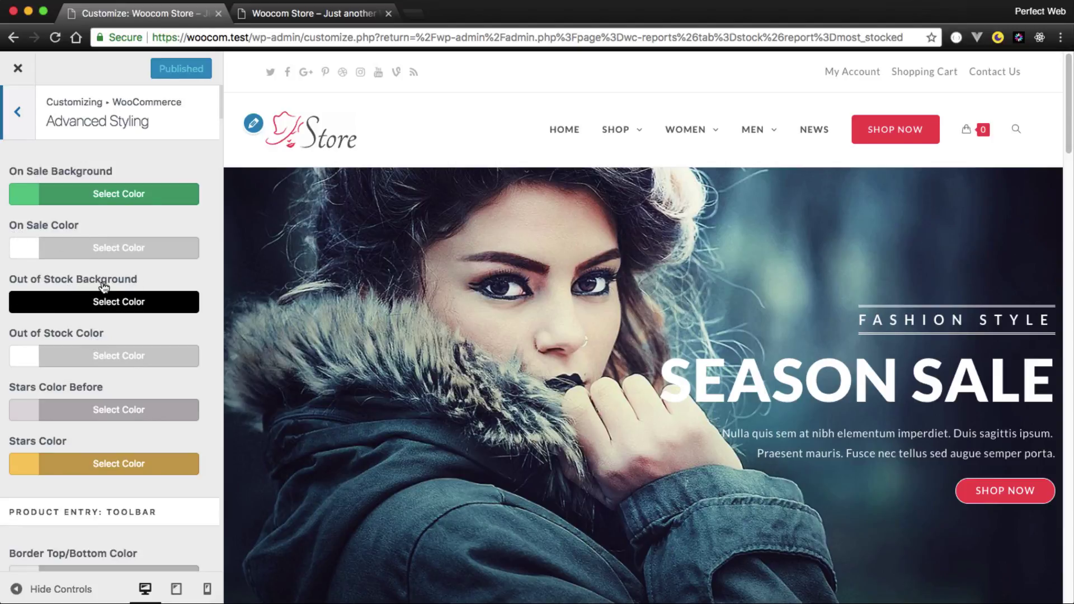
pyautogui.click(21, 130)
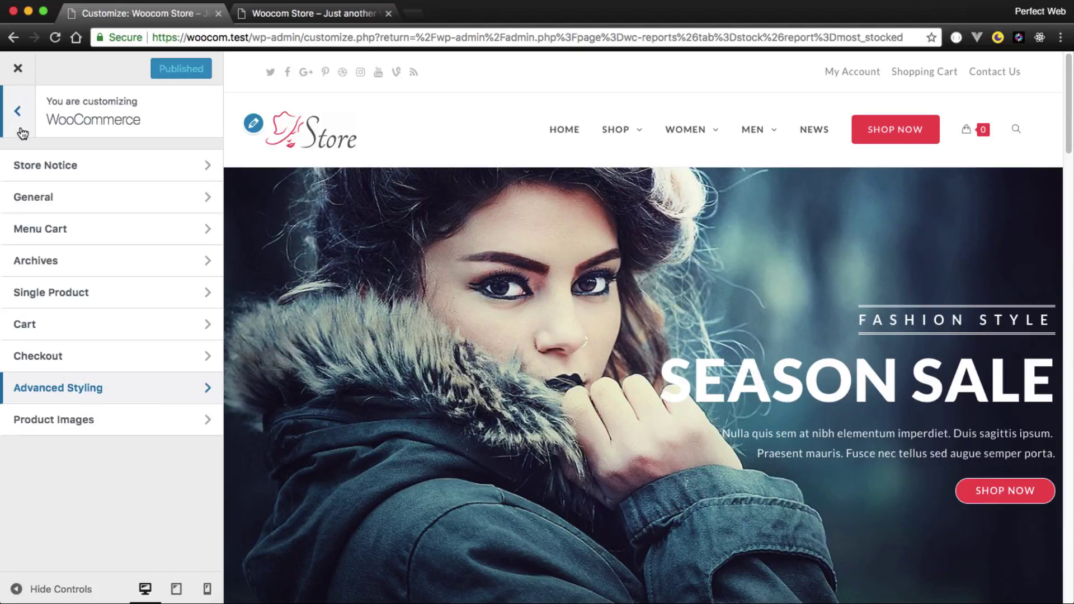
pyautogui.click(17, 69)
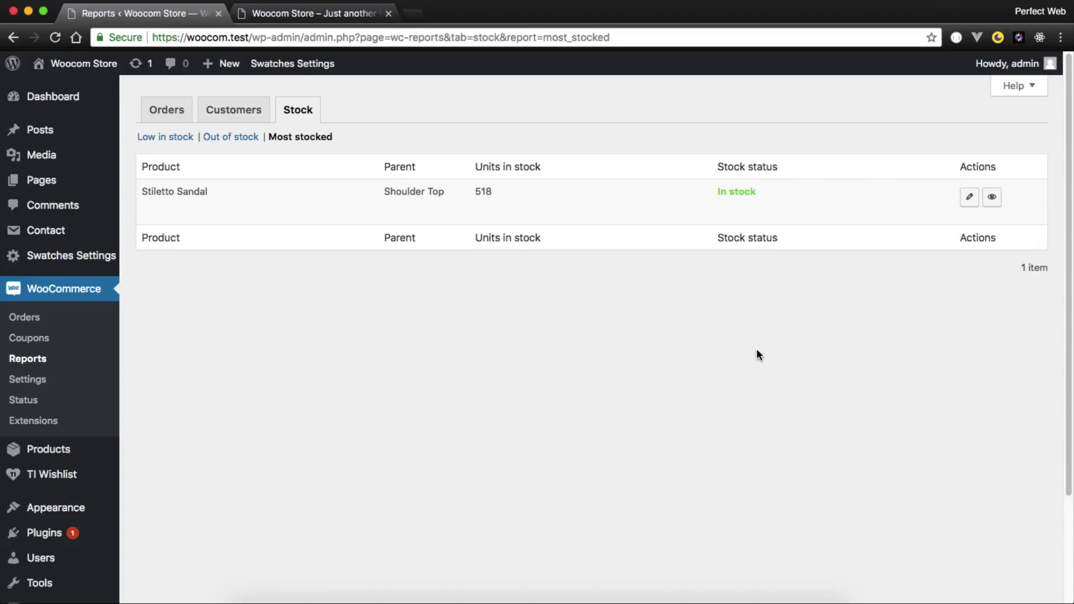
# Step: Look over the list of all store products, filter it to the published ones and show it in sorting order
pyautogui.moveTo(87, 457)
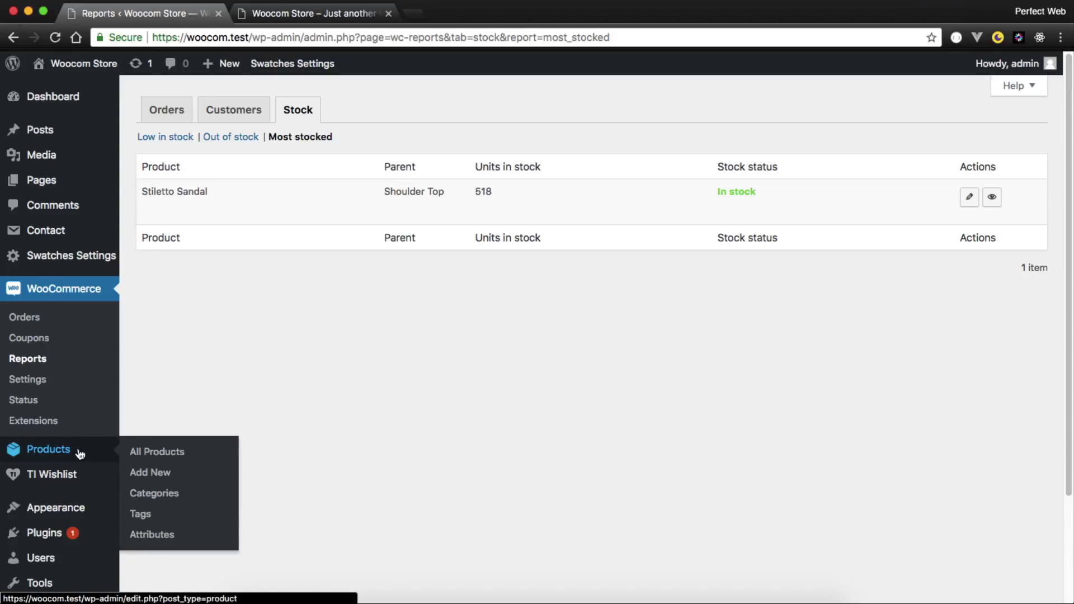
pyautogui.click(166, 458)
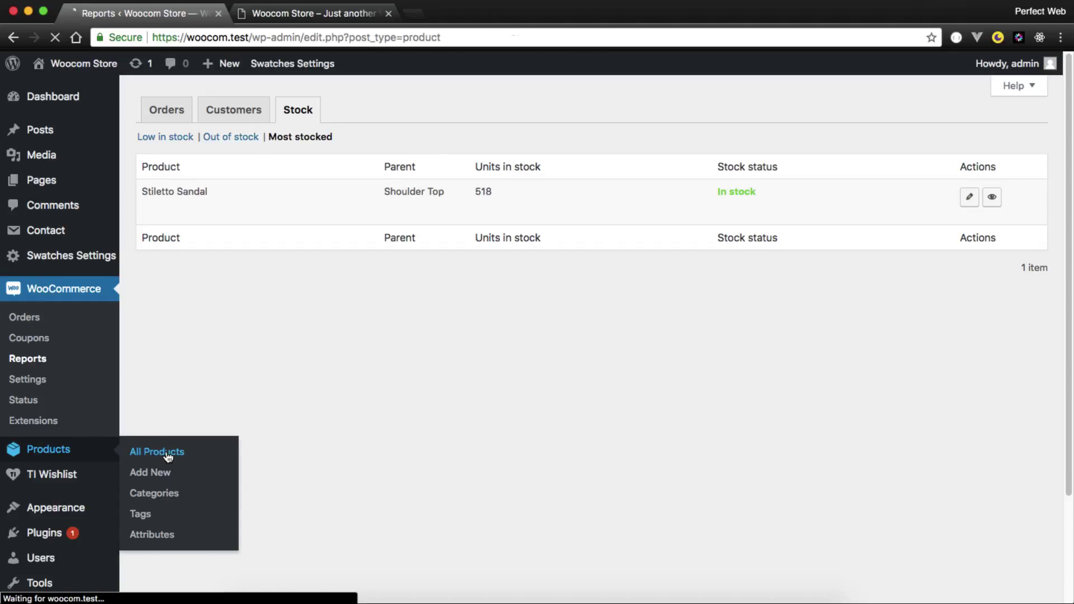
pyautogui.scroll(-12, 362, 191)
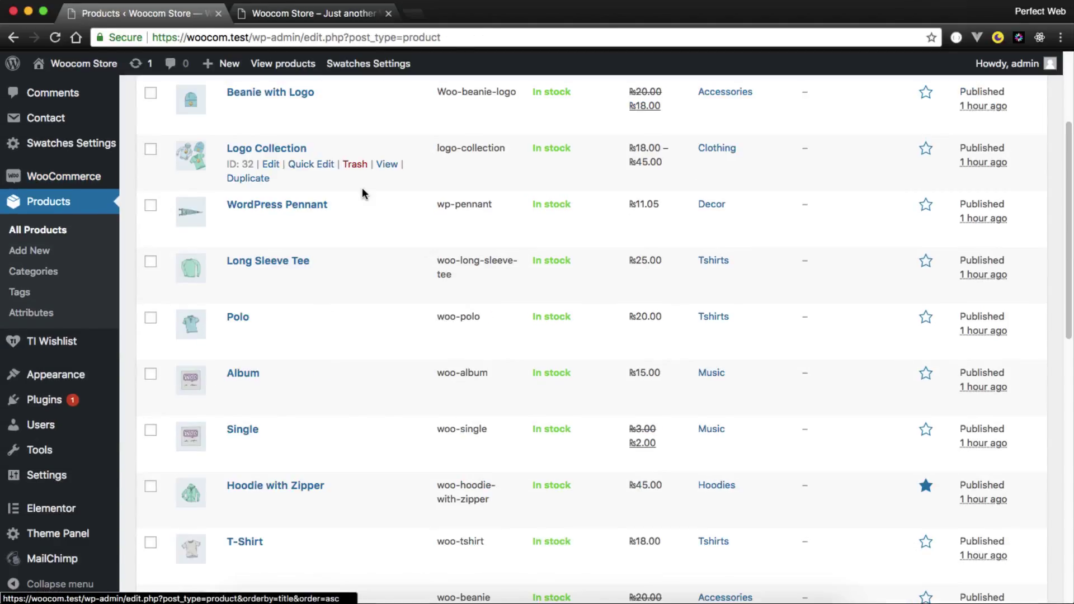
pyautogui.scroll(-2, 364, 192)
pyautogui.scroll(15, 363, 193)
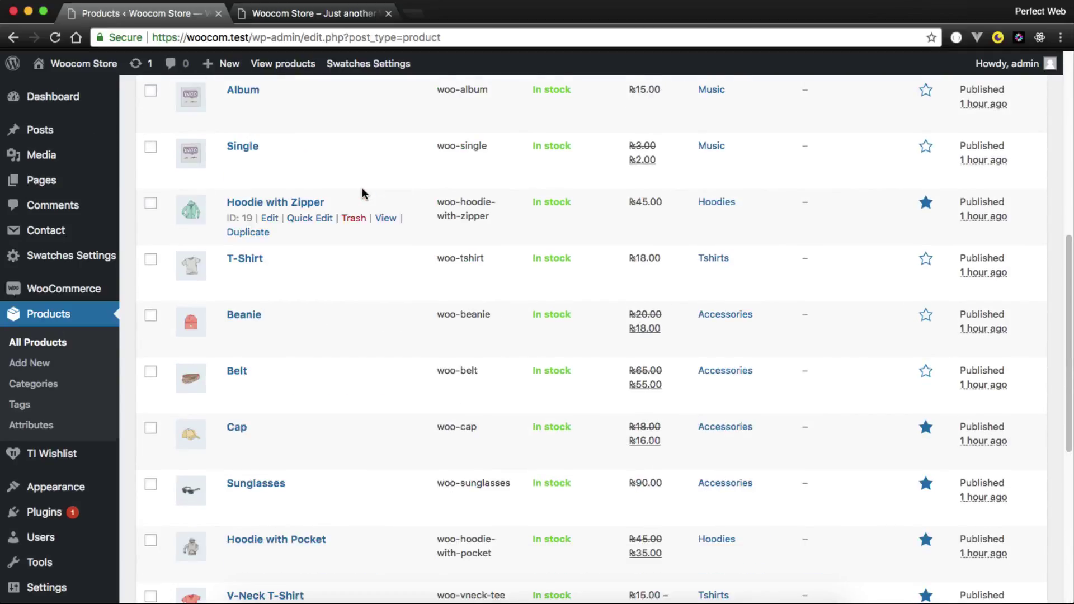
pyautogui.scroll(-13, 364, 194)
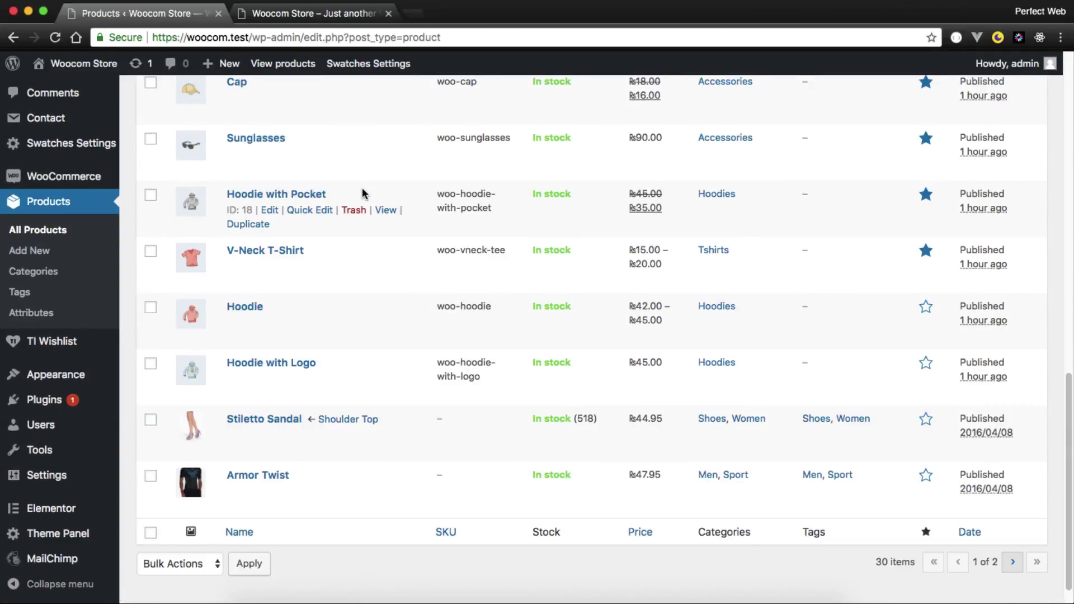
pyautogui.scroll(14, 362, 193)
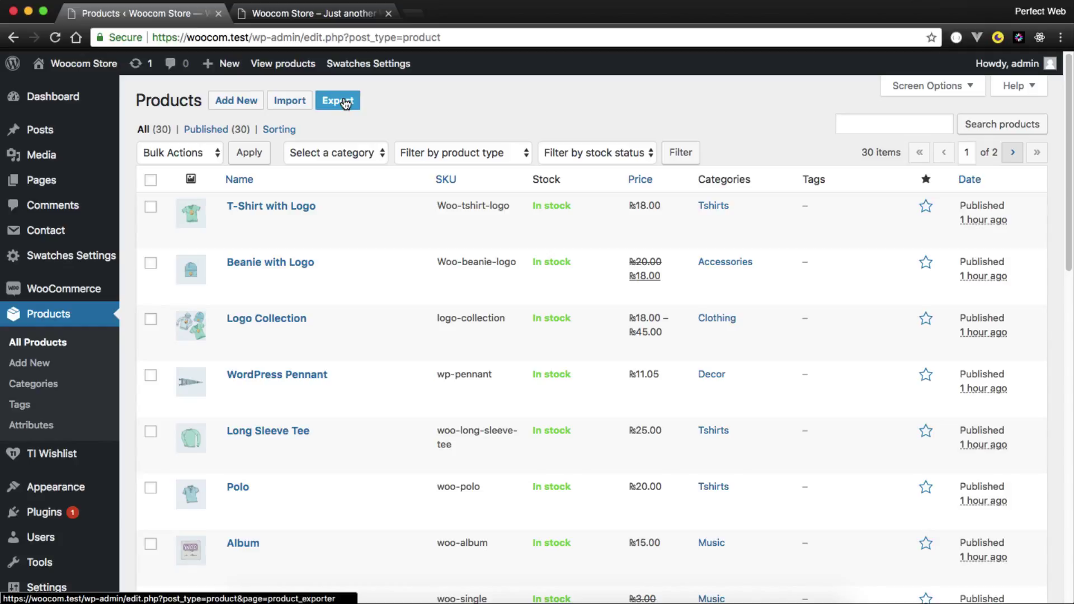
pyautogui.click(206, 130)
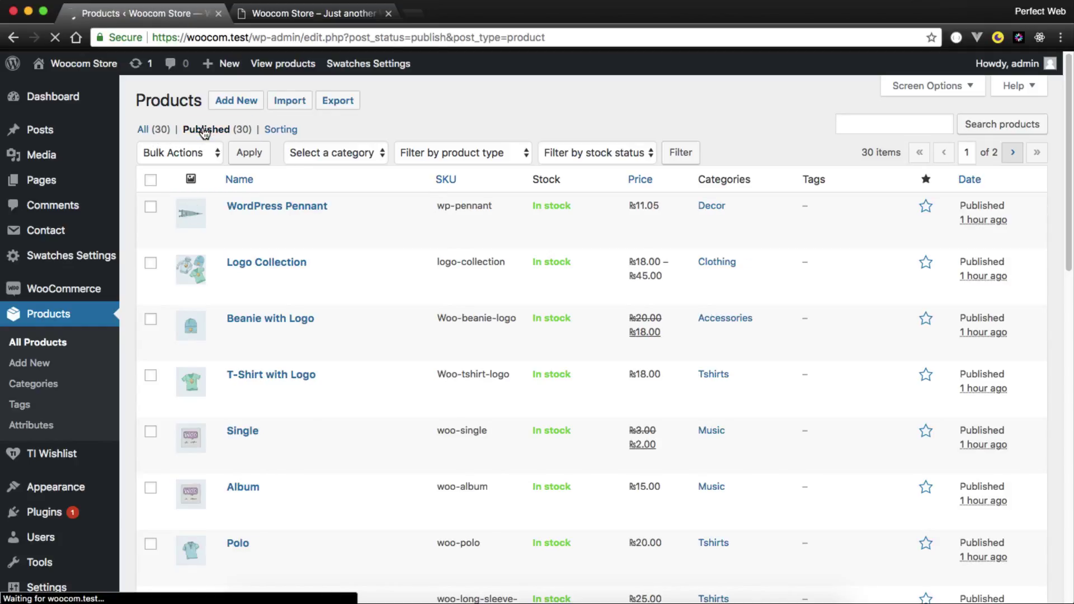
pyautogui.click(289, 131)
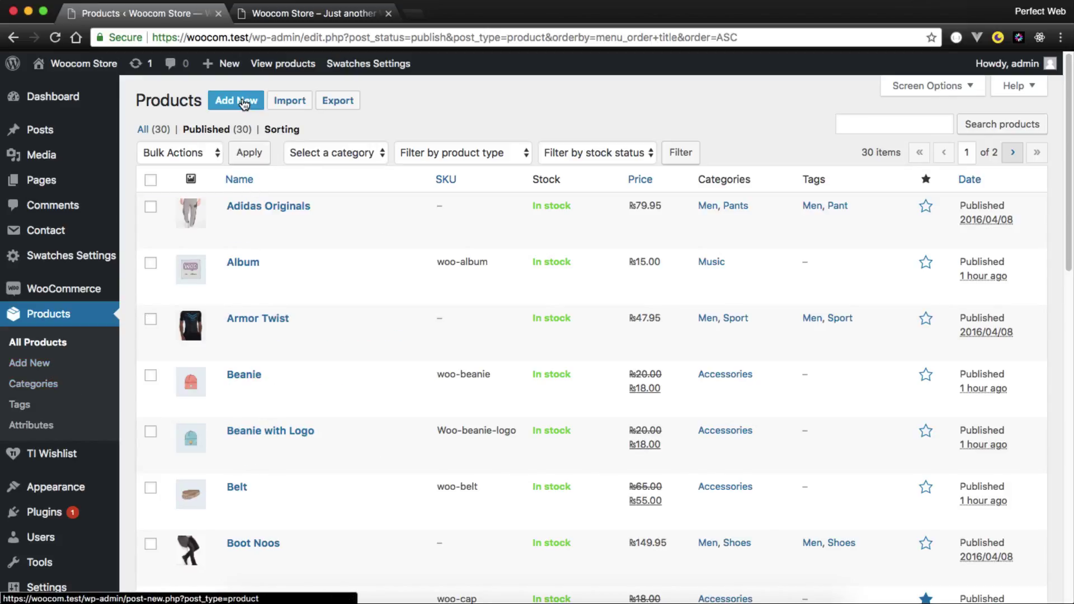
# Step: Start a new product with the OceanWP Settings box collapsed, and examine the available product types
pyautogui.click(35, 363)
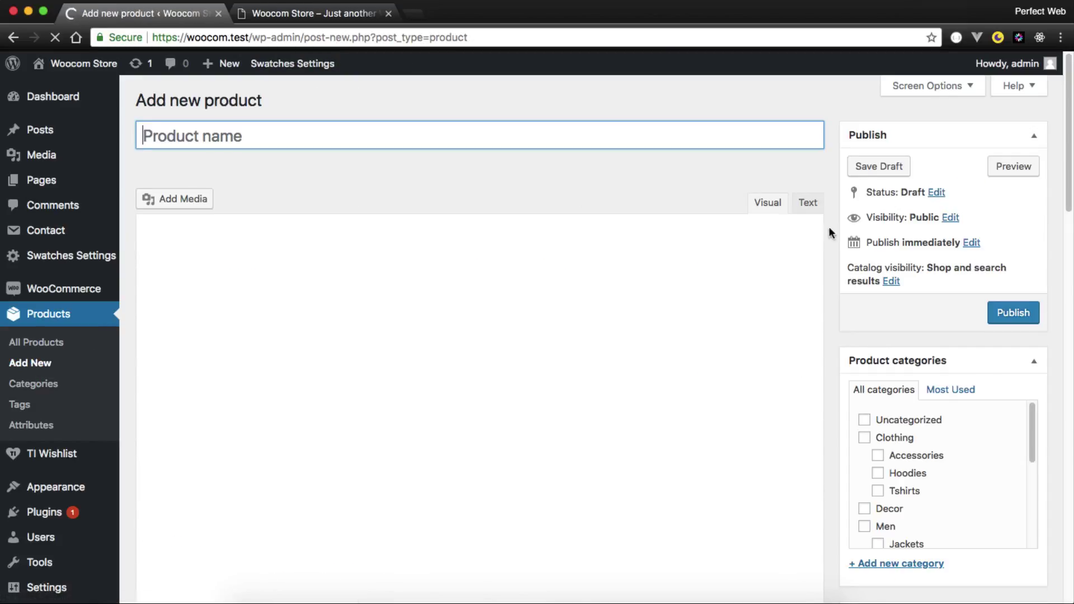
pyautogui.scroll(-1, 836, 241)
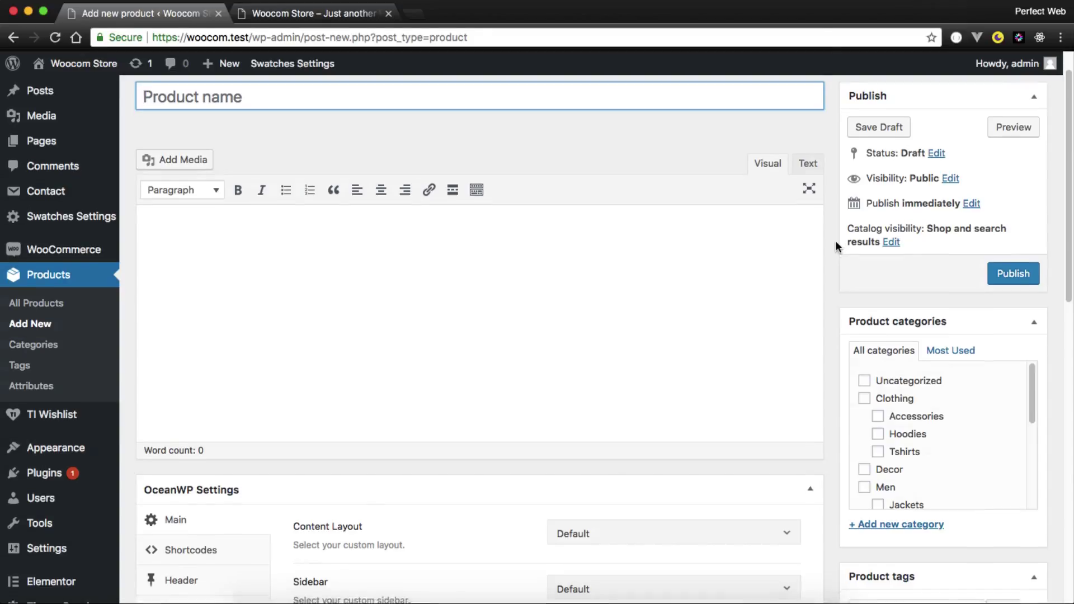
pyautogui.scroll(-7, 834, 241)
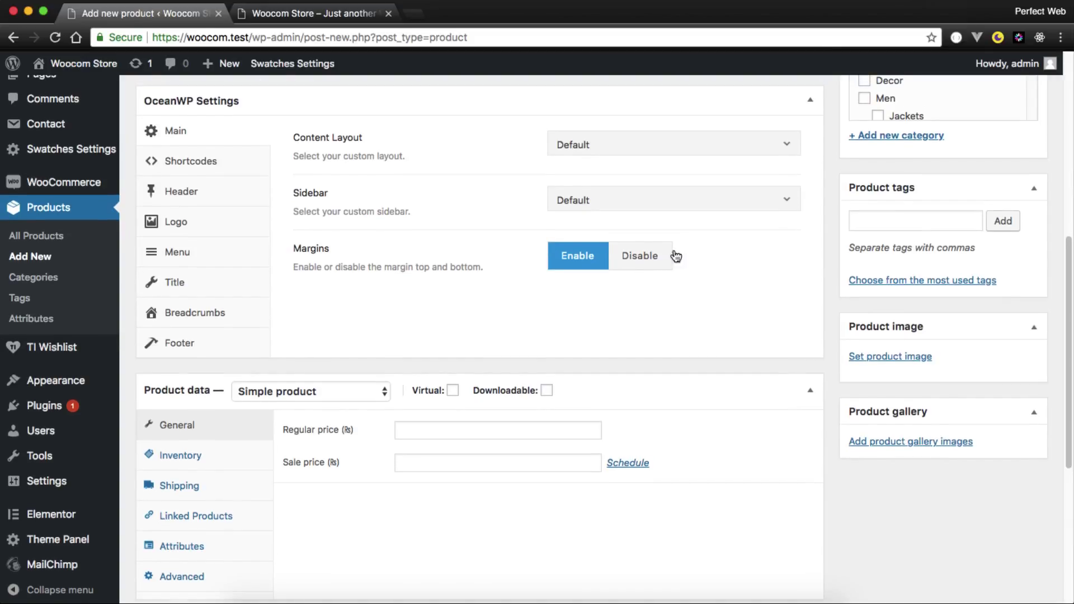
pyautogui.scroll(1, 676, 254)
pyautogui.click(810, 131)
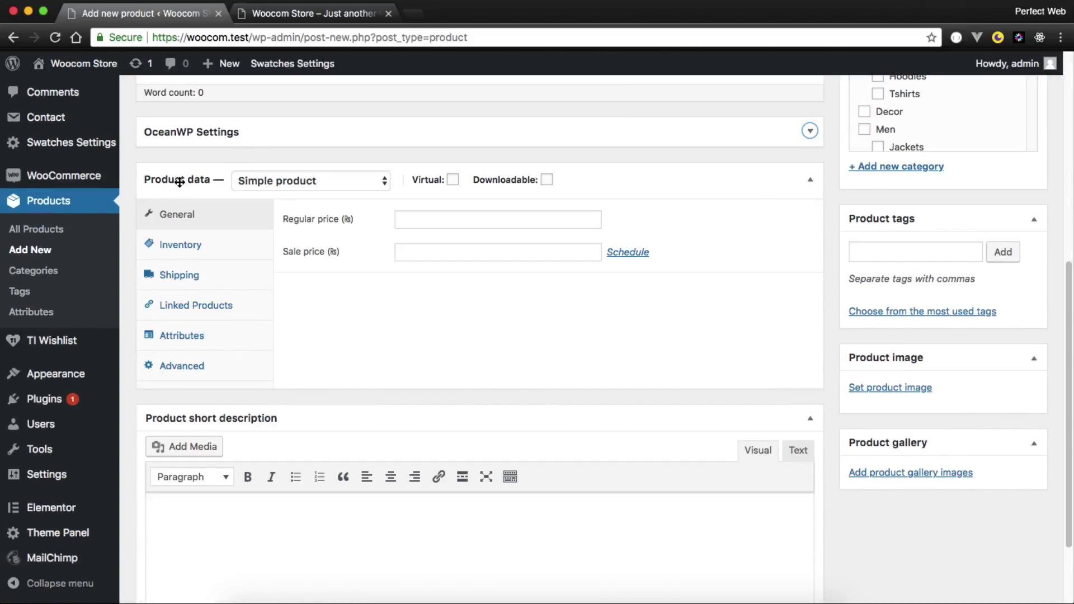
pyautogui.click(276, 181)
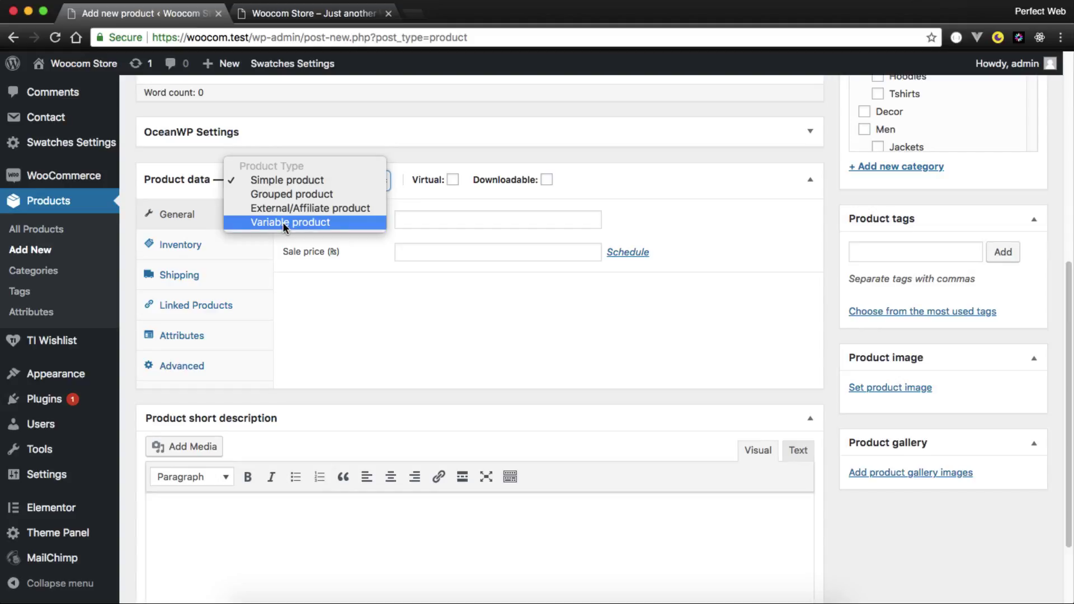
pyautogui.click(616, 186)
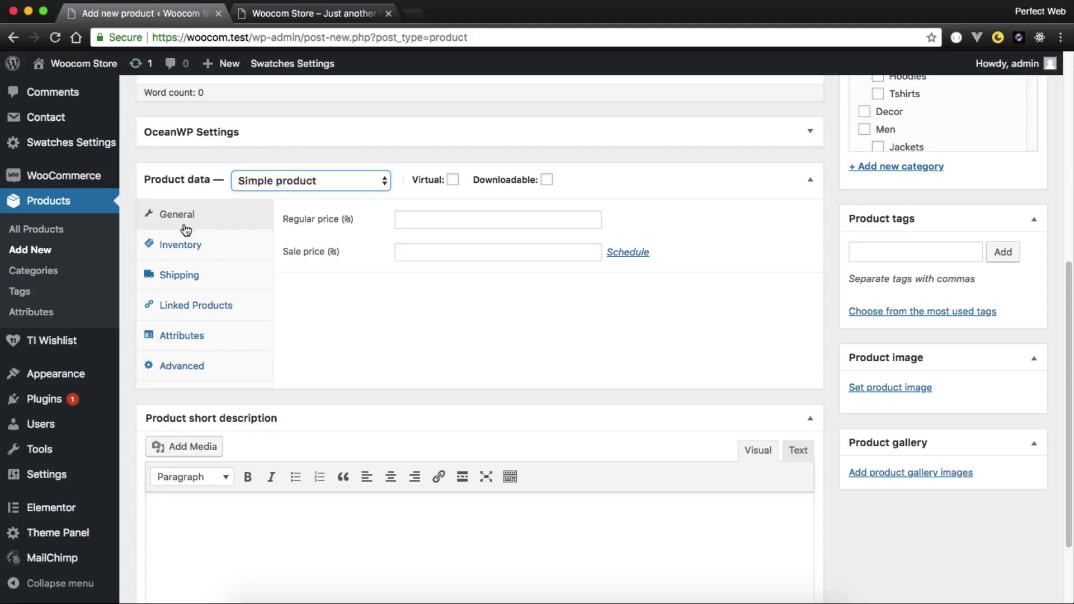
# Step: Enable stock management at product level in the new product's inventory settings, and look at the SKU and stock quantity fields
pyautogui.click(172, 250)
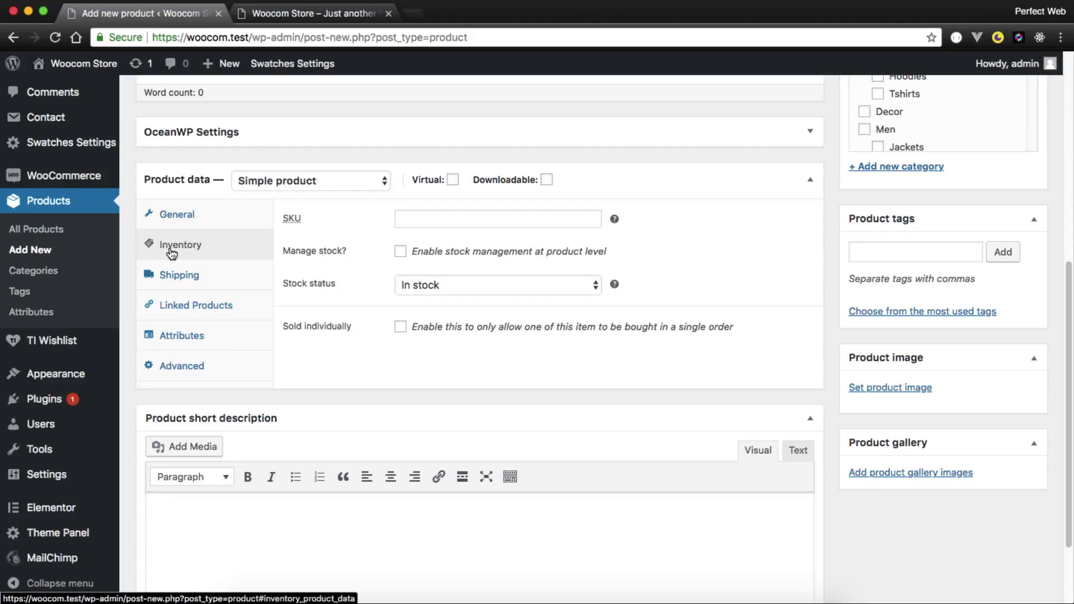
pyautogui.click(291, 224)
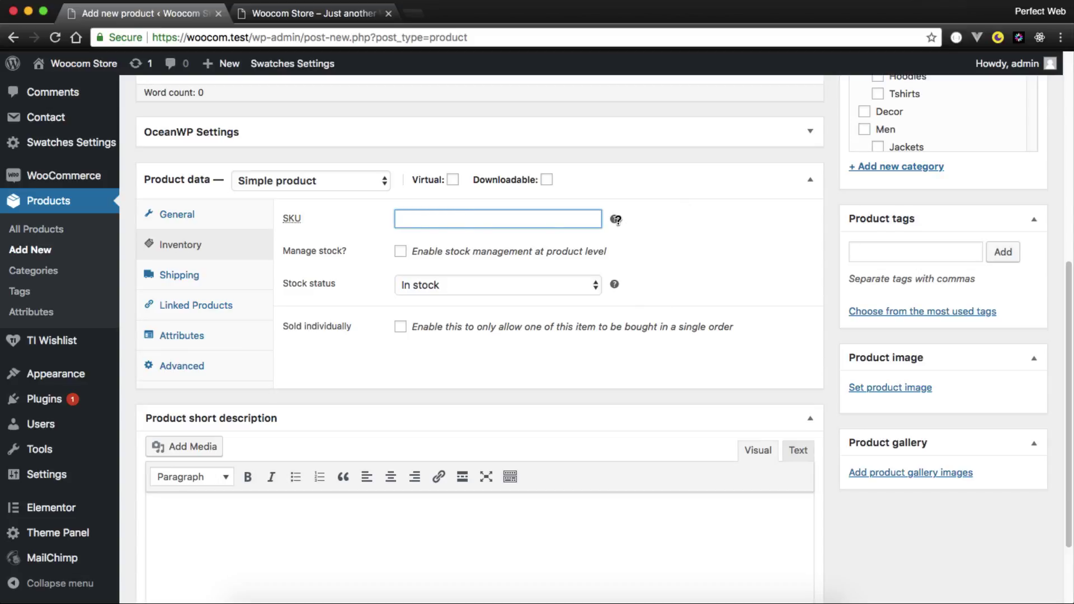
pyautogui.moveTo(616, 219)
pyautogui.click(401, 252)
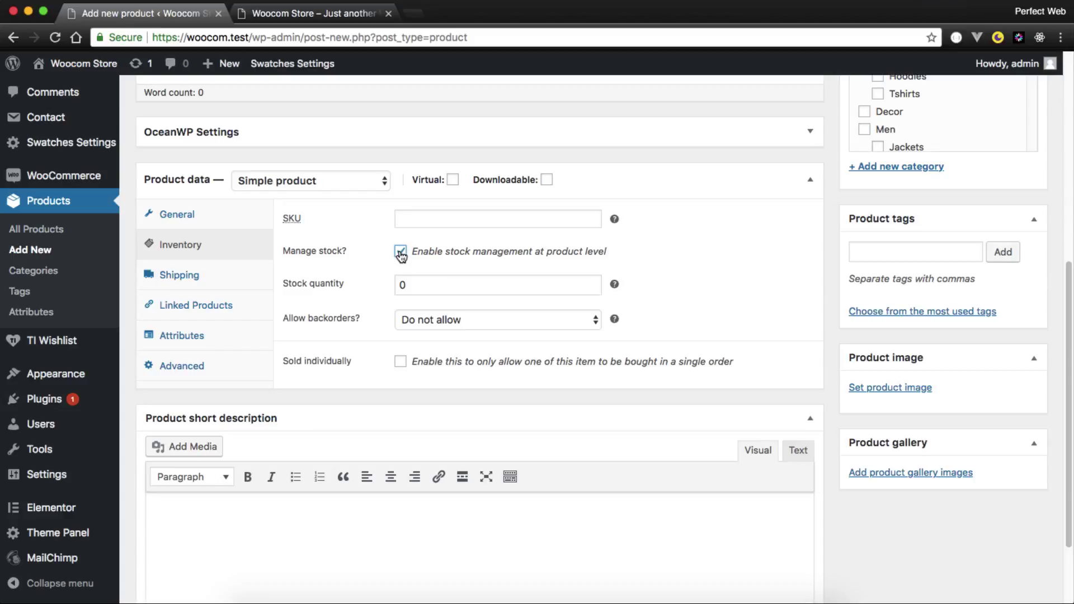
pyautogui.click(419, 280)
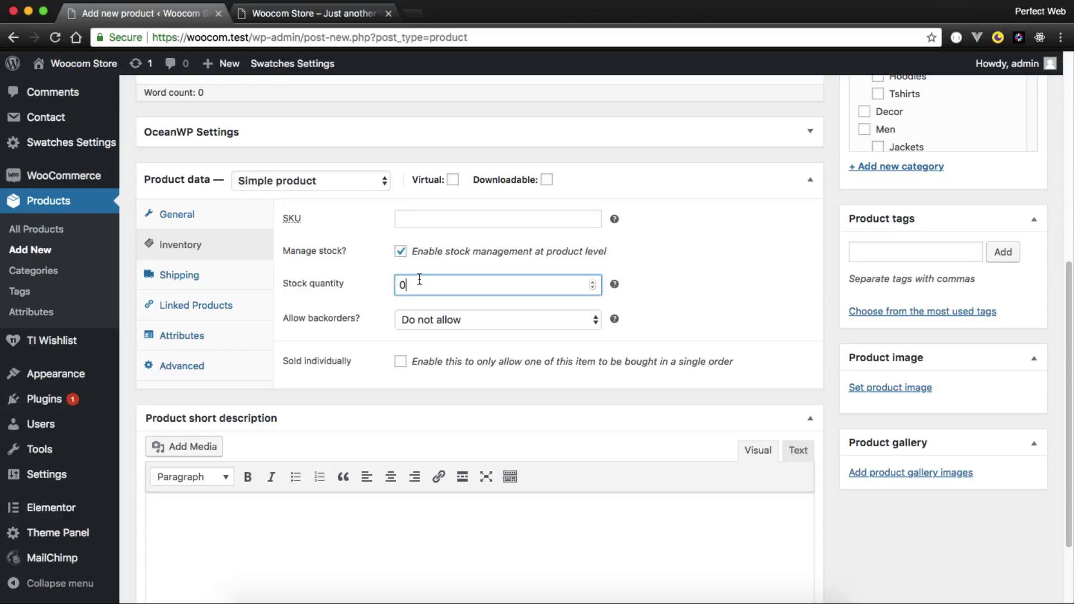
pyautogui.moveTo(419, 280); pyautogui.dragTo(392, 286)
# Step: Set backorders to "Allow, but notify customer" and enable selling the product individually, one per order
pyautogui.click(616, 317)
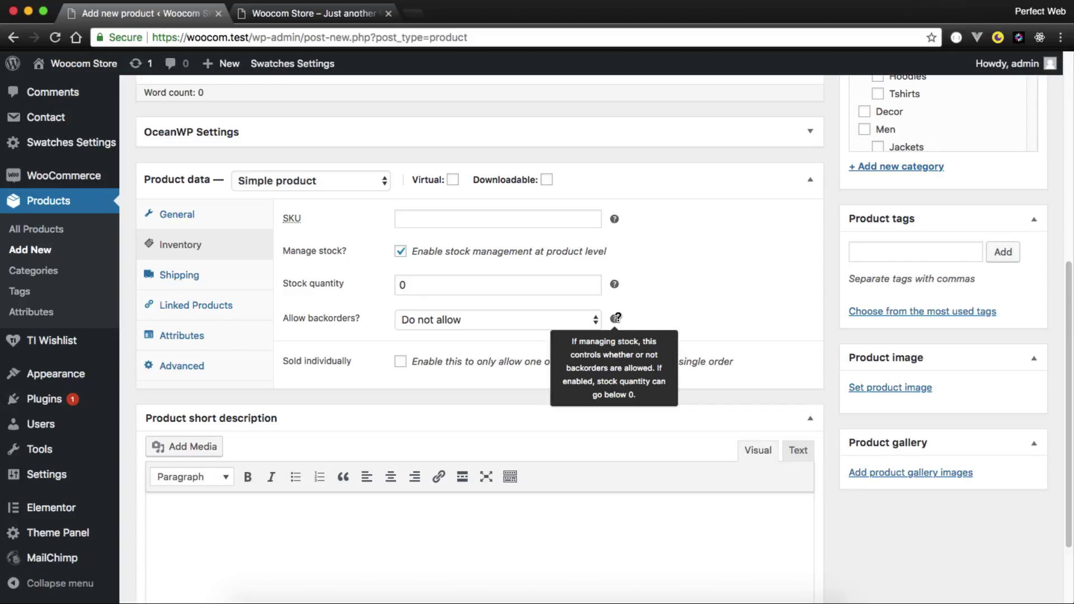
pyautogui.click(510, 328)
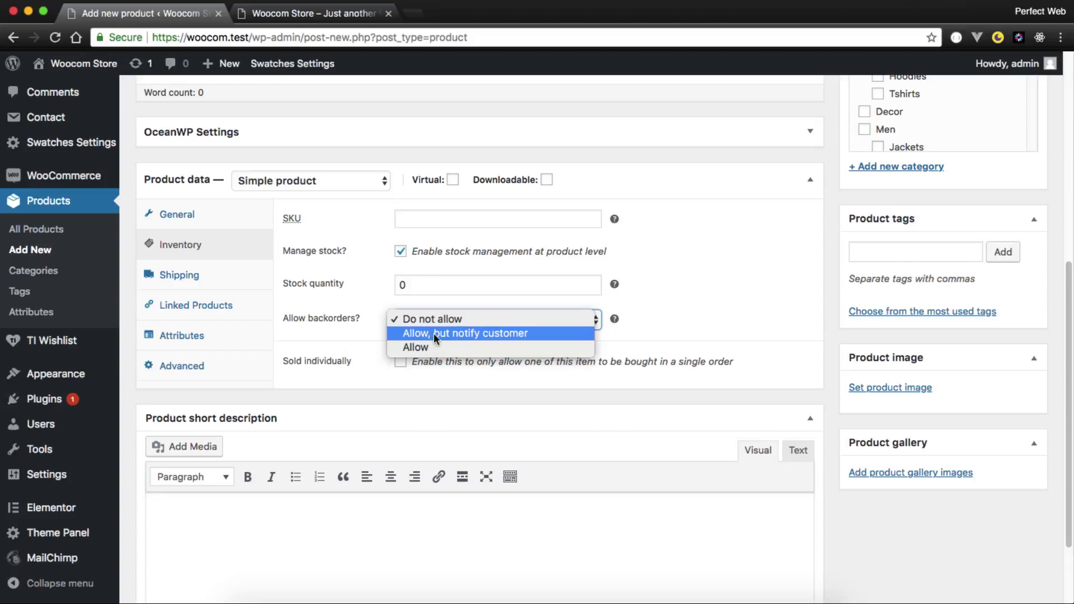
pyautogui.click(467, 333)
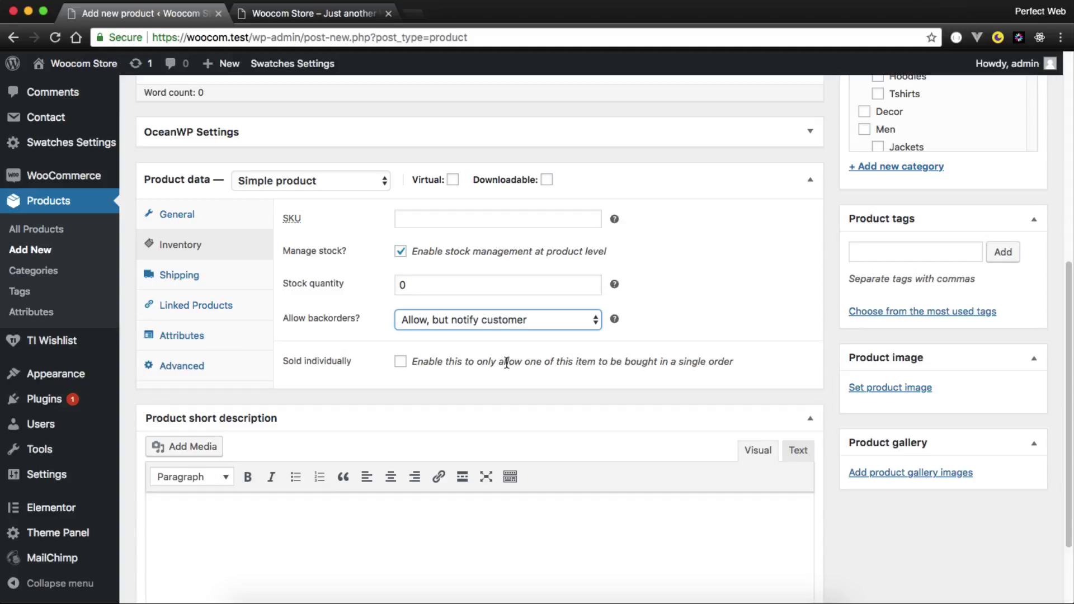
pyautogui.click(400, 361)
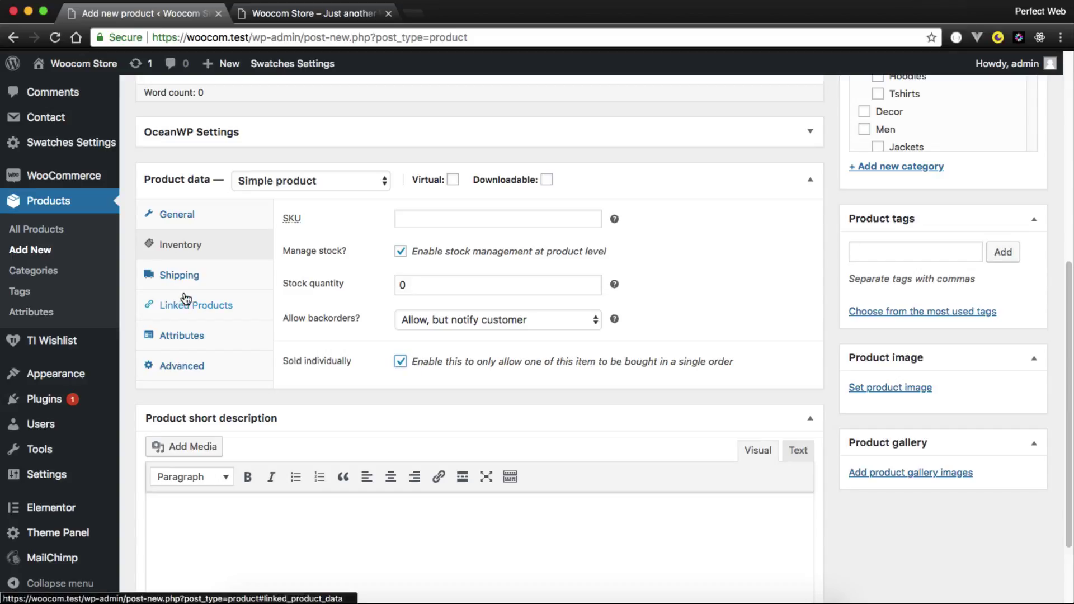
# Step: Examine the product's shipping settings, including the available shipping classes, weight and dimension fields
pyautogui.click(193, 278)
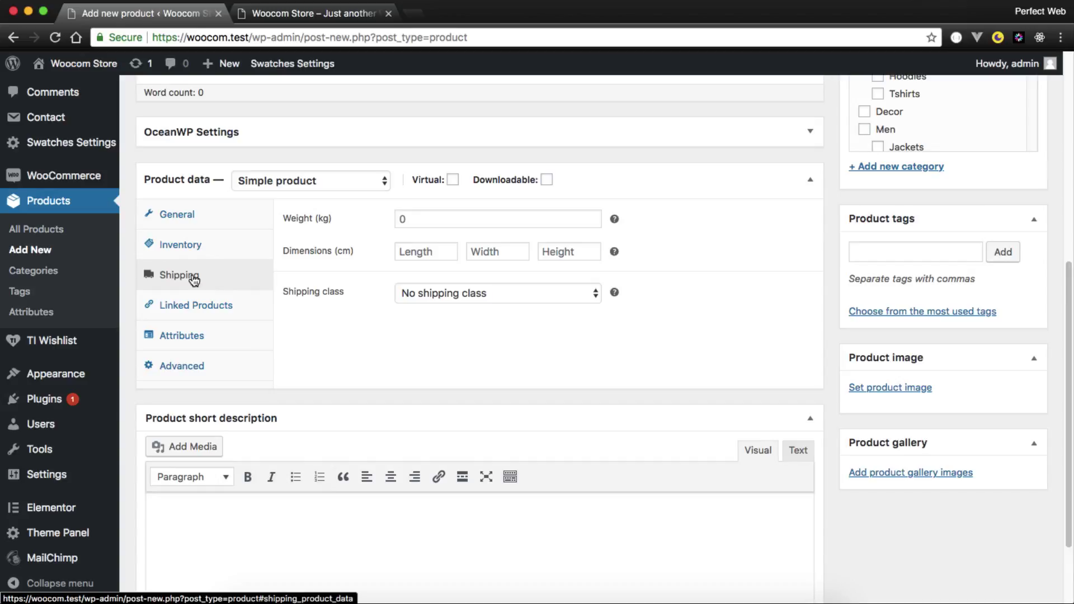
pyautogui.click(429, 294)
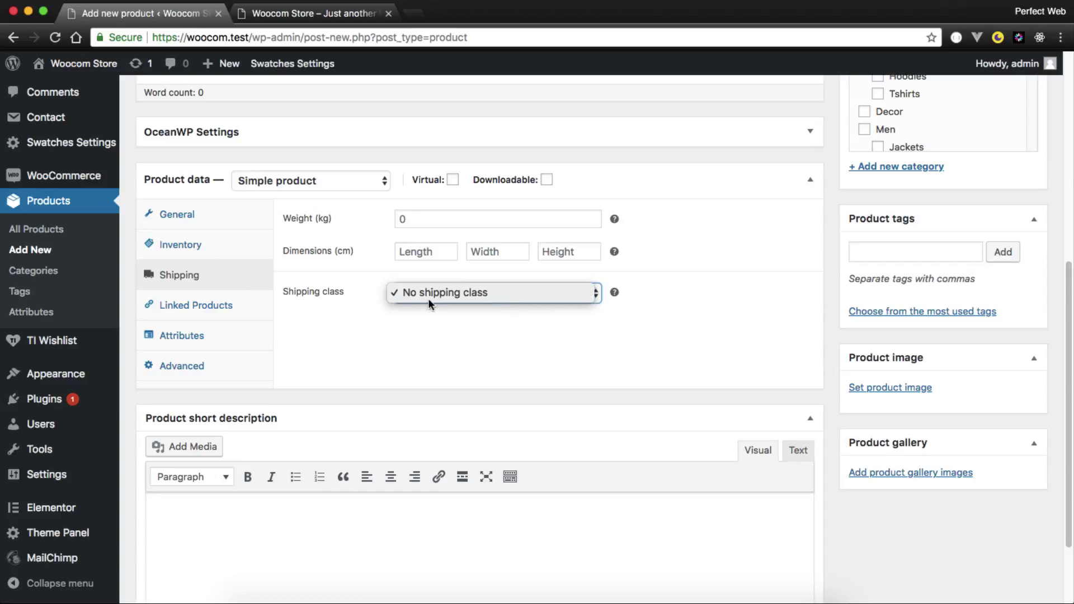
pyautogui.click(458, 325)
pyautogui.click(410, 215)
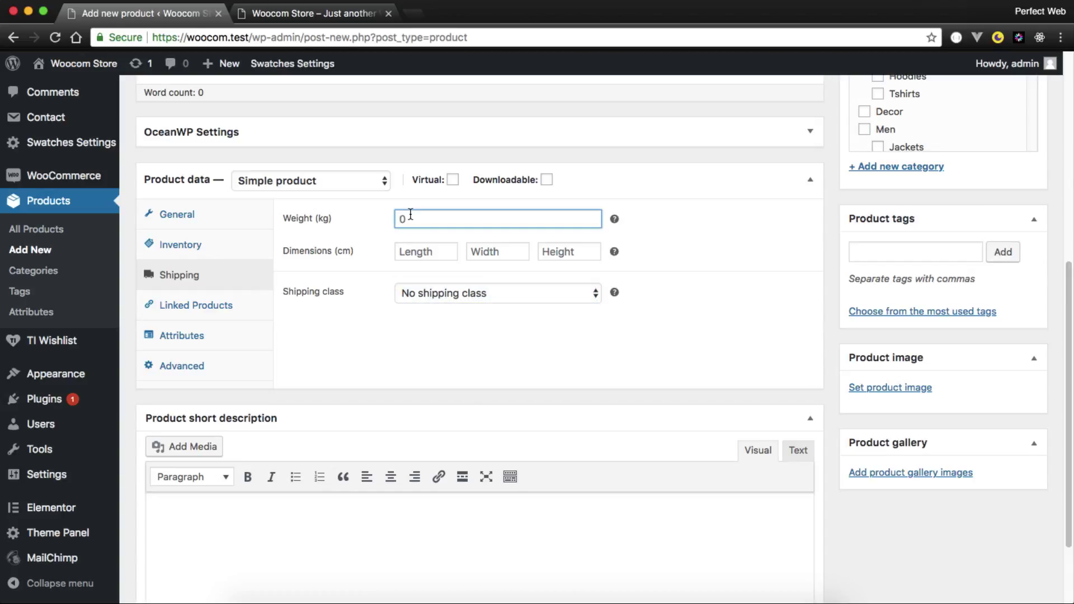
pyautogui.click(413, 251)
pyautogui.click(578, 254)
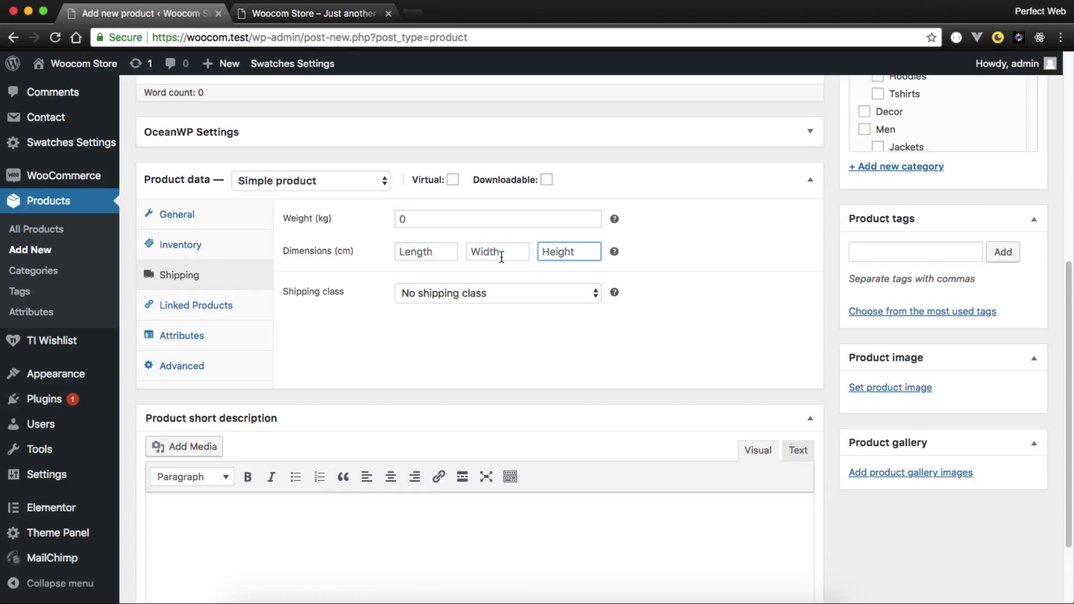
# Step: Examine the Linked Products settings for upsells and cross-sells, including their help notes and product search fields
pyautogui.click(218, 309)
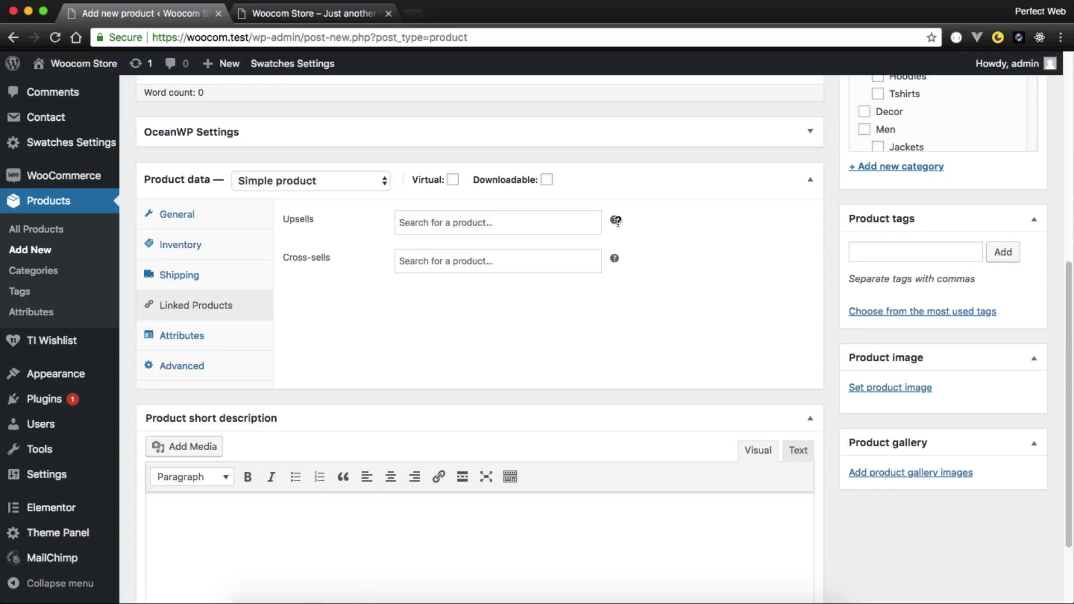
pyautogui.moveTo(616, 220)
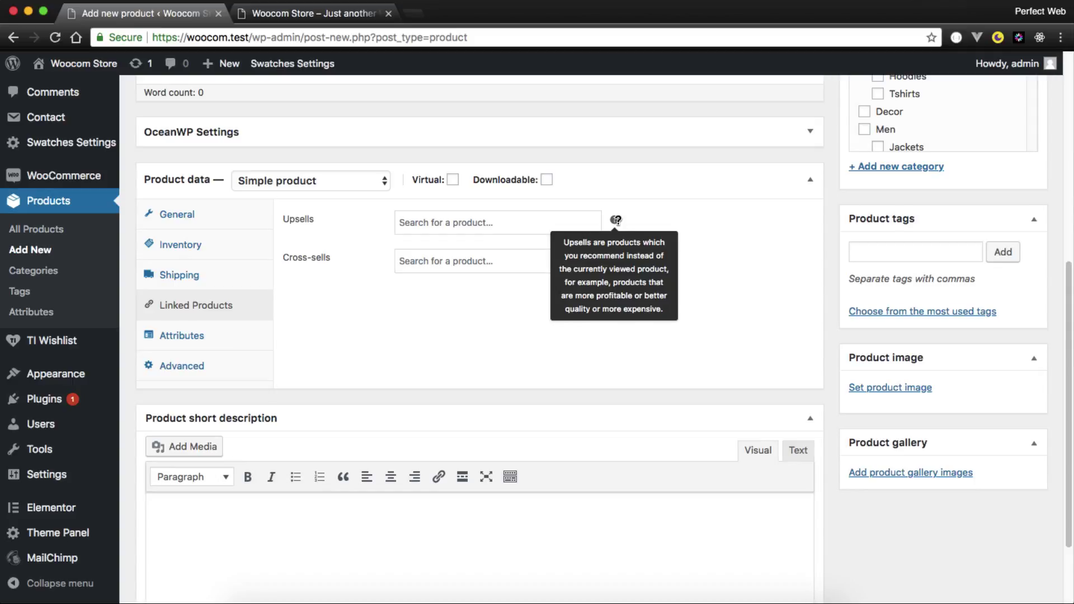
pyautogui.click(438, 221)
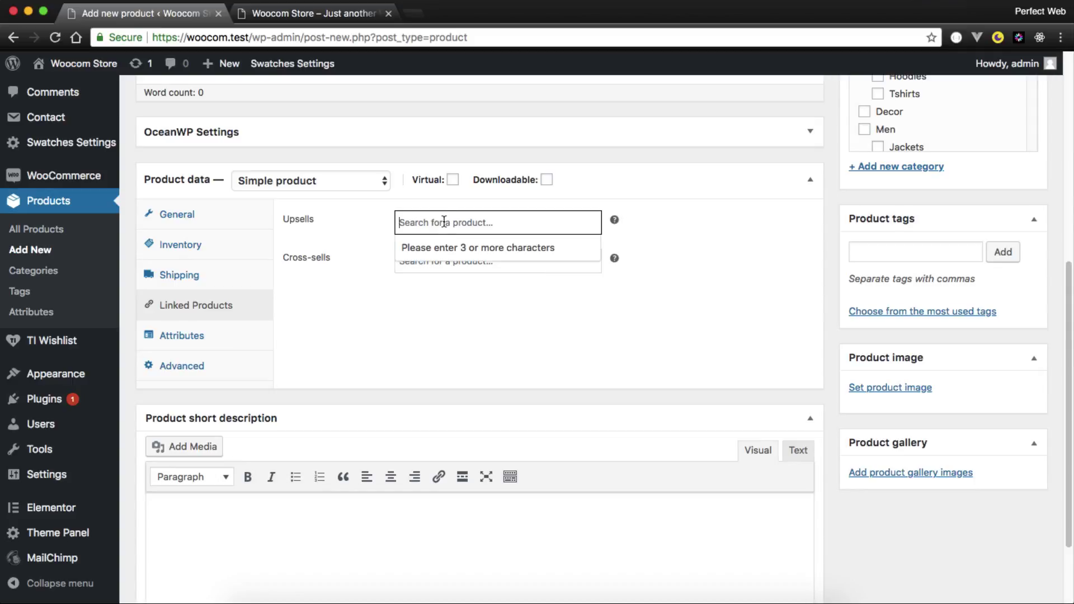
pyautogui.write('ei')
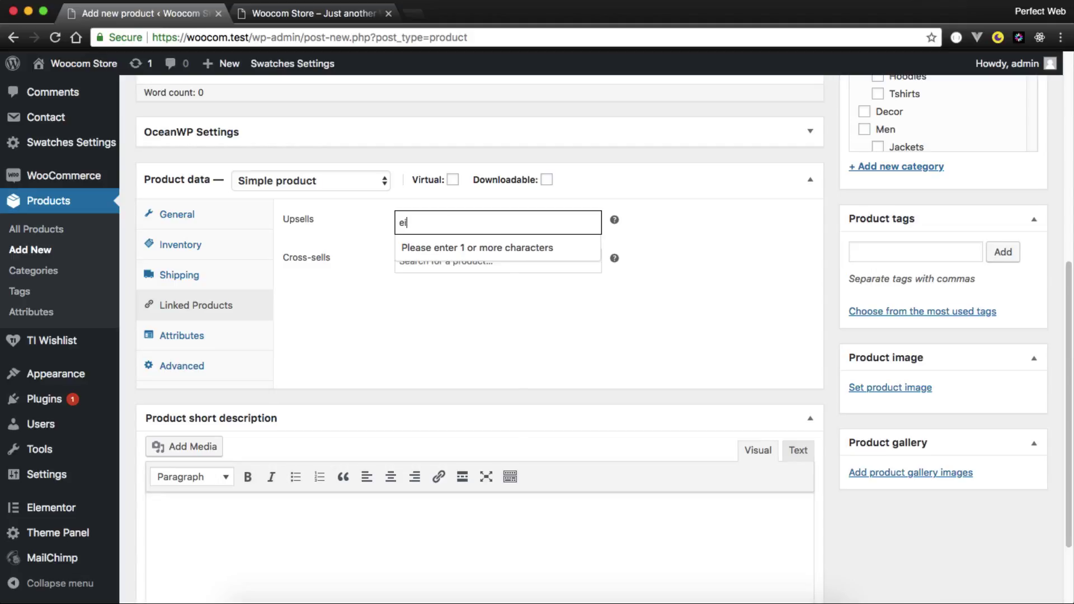
pyautogui.write('l')
pyautogui.press('BackSpace')
pyautogui.press('BackSpace')
pyautogui.press('BackSpace')
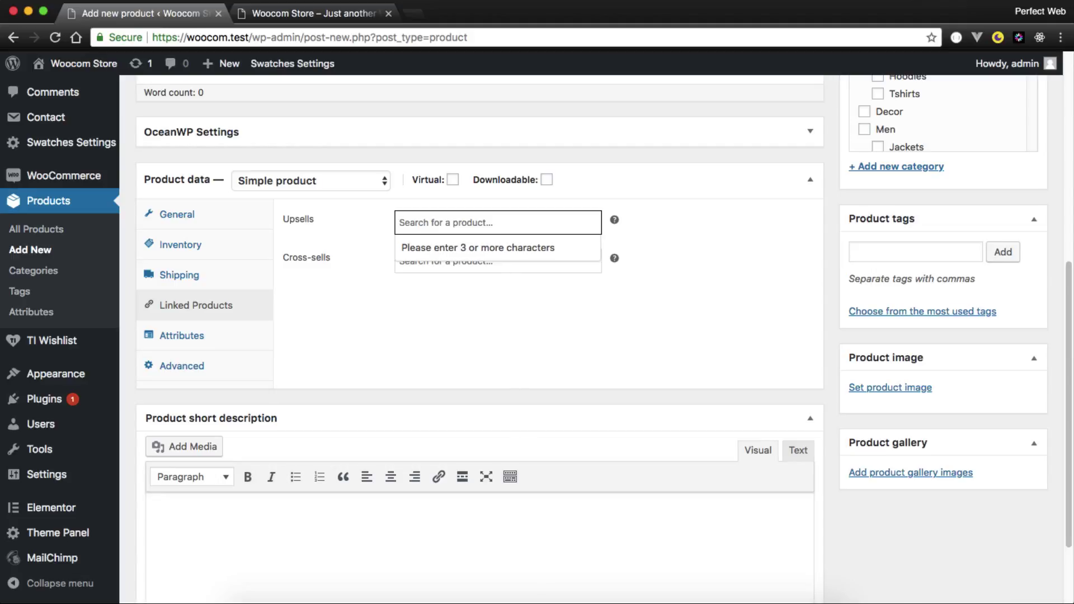
pyautogui.click(631, 281)
pyautogui.moveTo(614, 256)
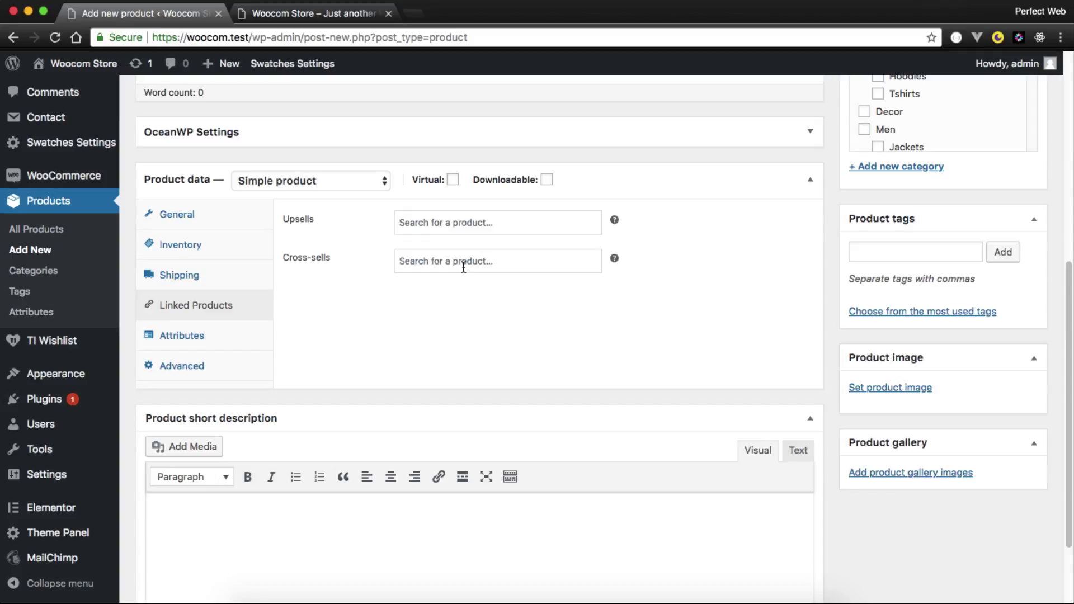
pyautogui.click(440, 261)
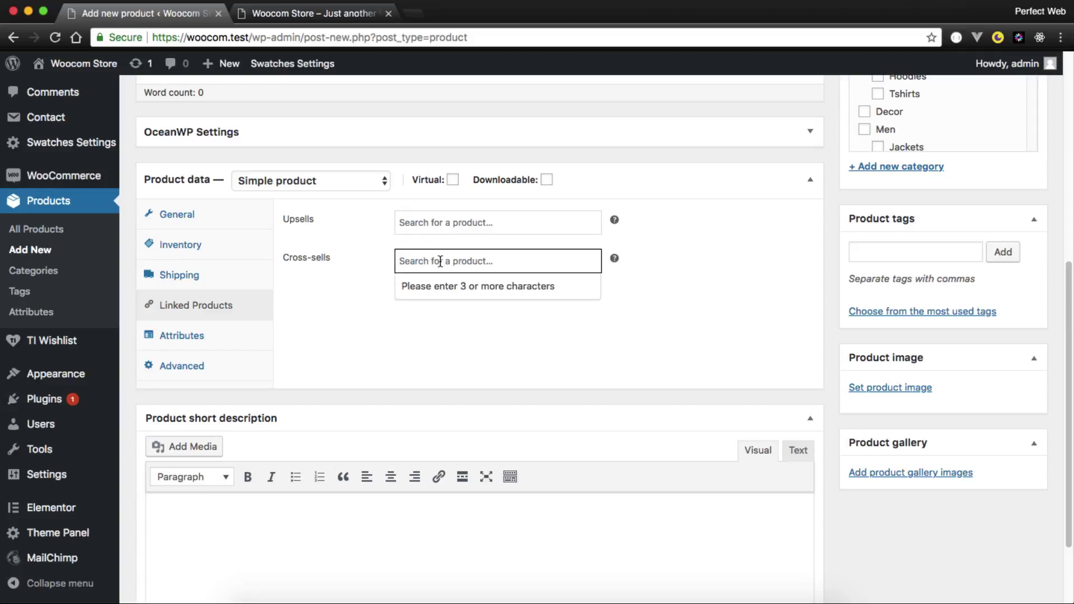
pyautogui.click(332, 322)
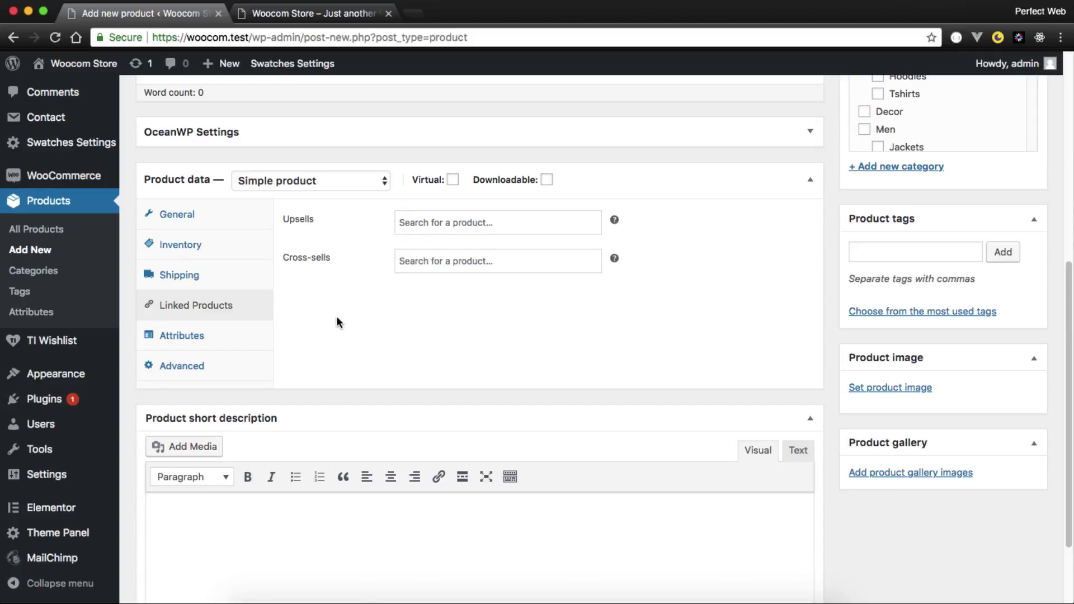
# Step: Look over the attribute types available for the simple product and its advanced settings
pyautogui.click(199, 337)
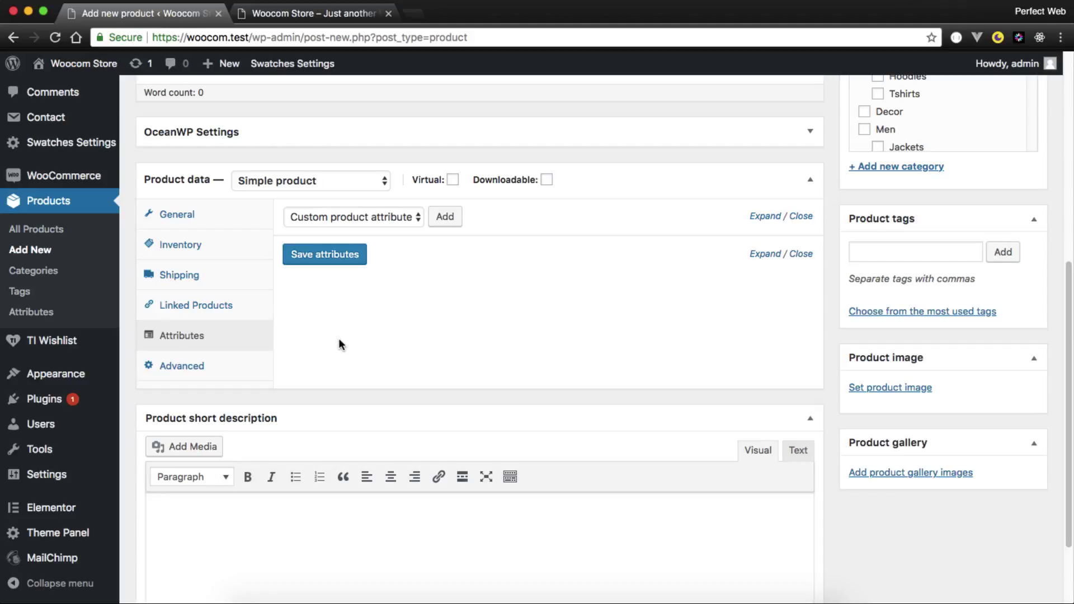
pyautogui.click(385, 217)
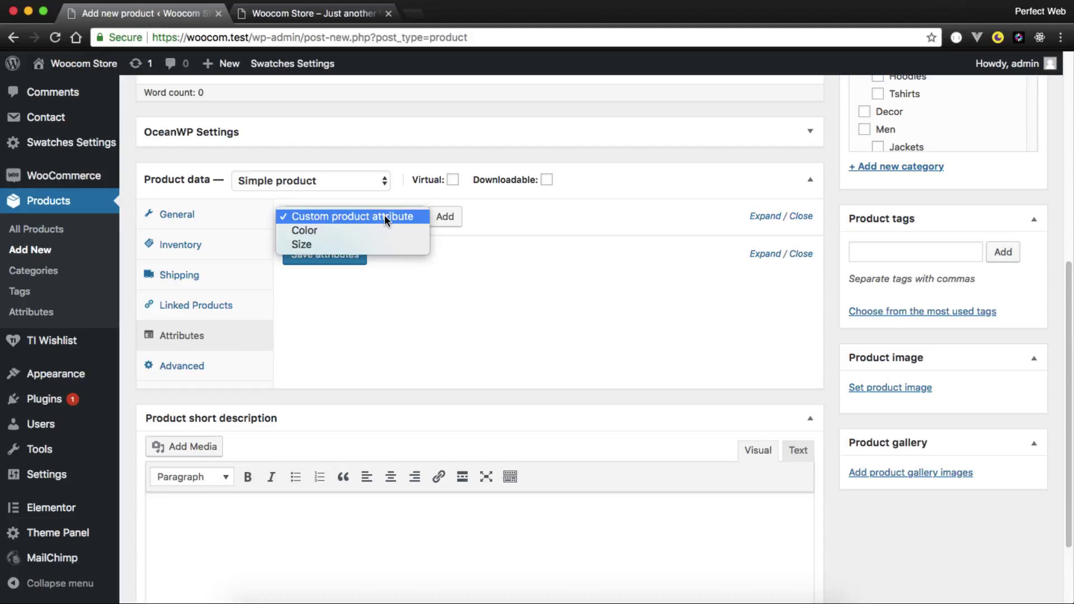
pyautogui.click(405, 330)
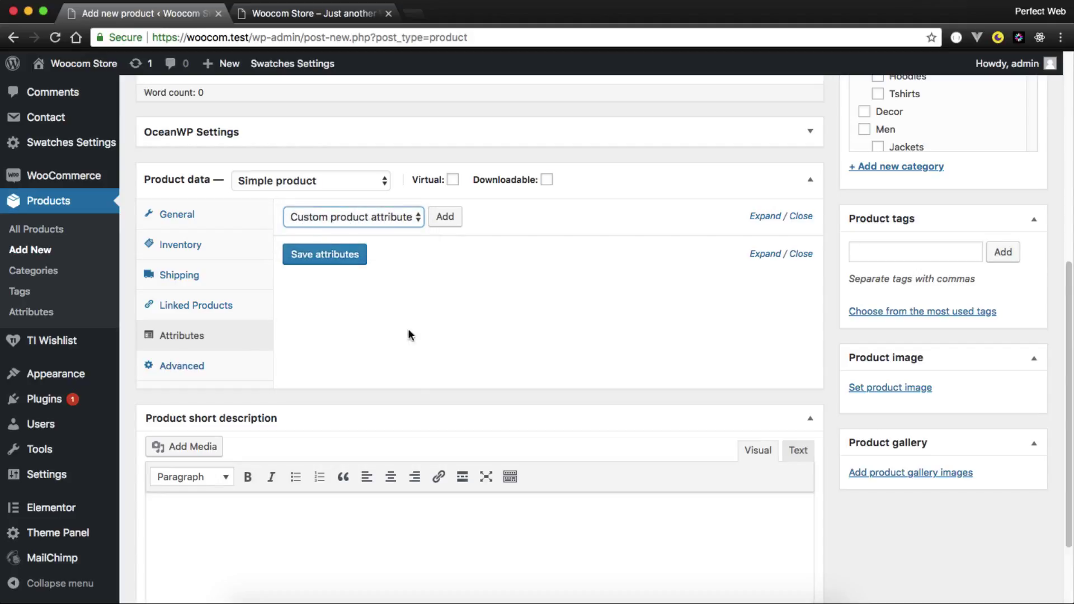
pyautogui.click(189, 370)
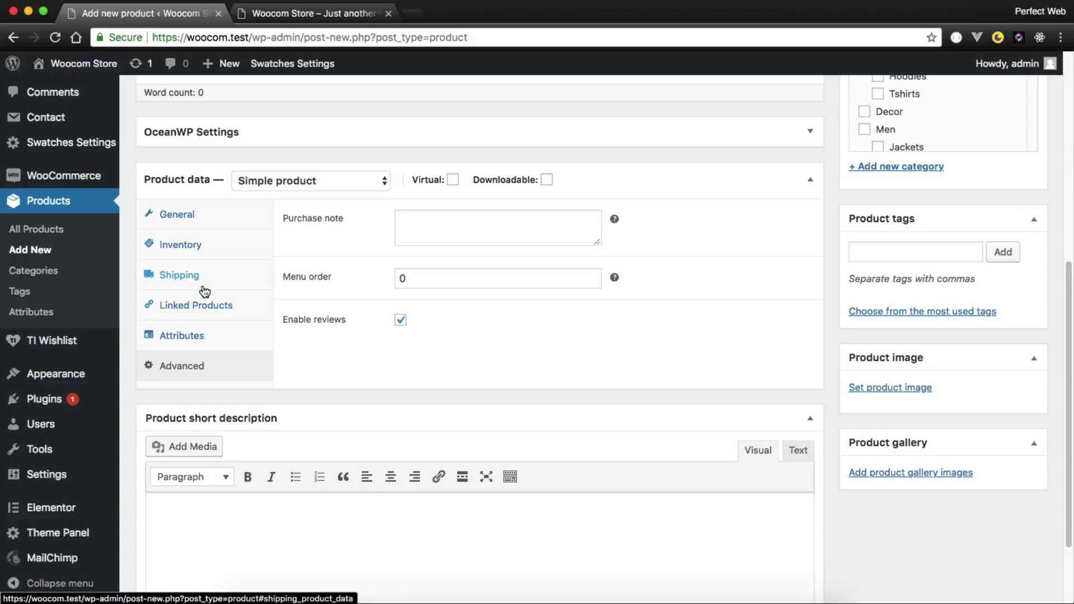
# Step: Switch the product type to Grouped product and examine its grouped products and upsells fields
pyautogui.click(262, 180)
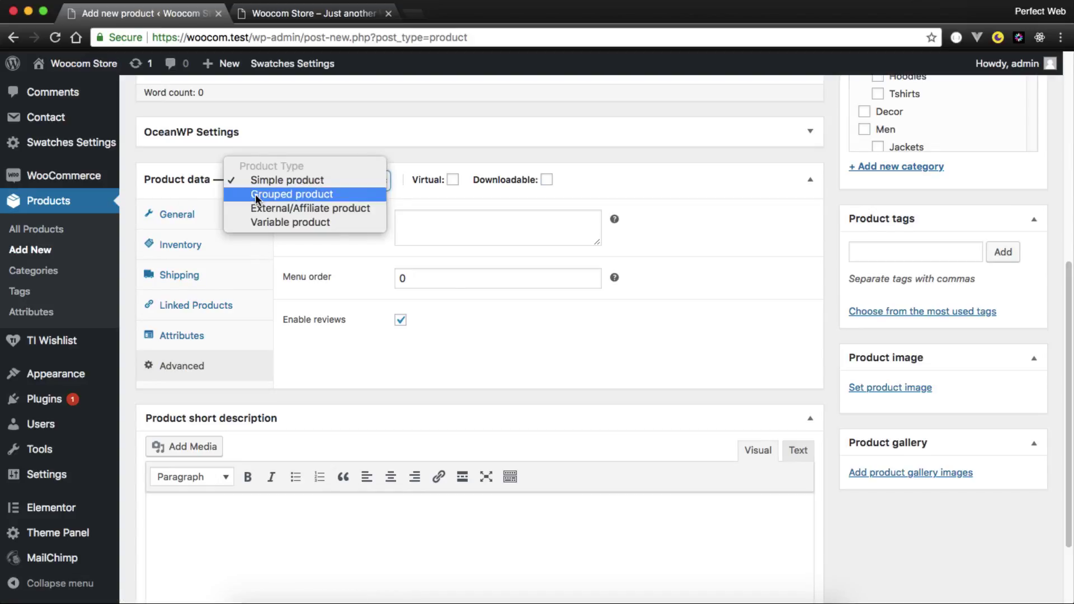
pyautogui.click(255, 193)
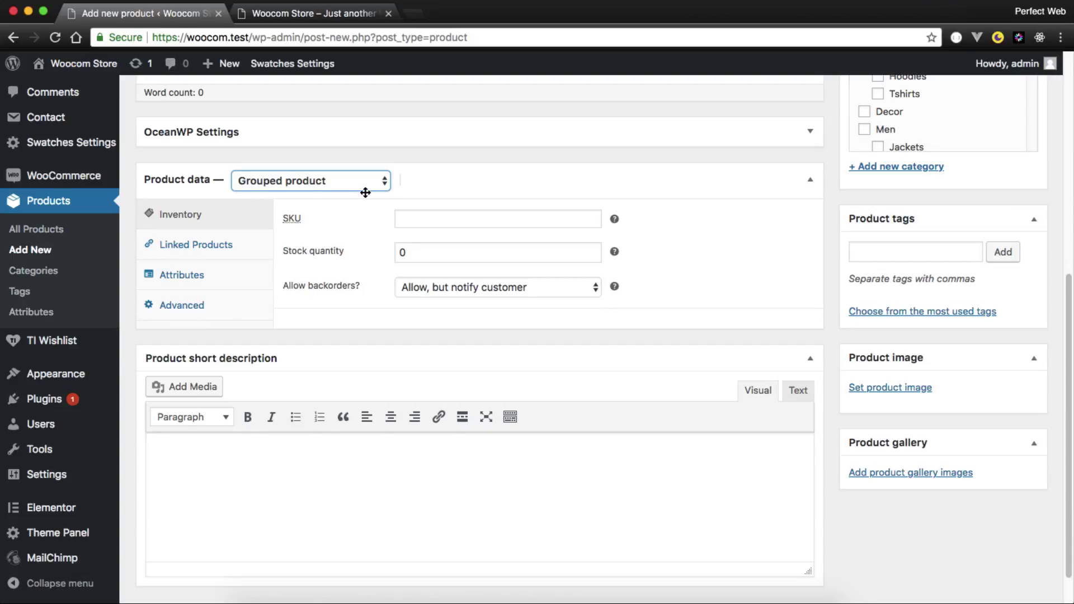
pyautogui.click(194, 242)
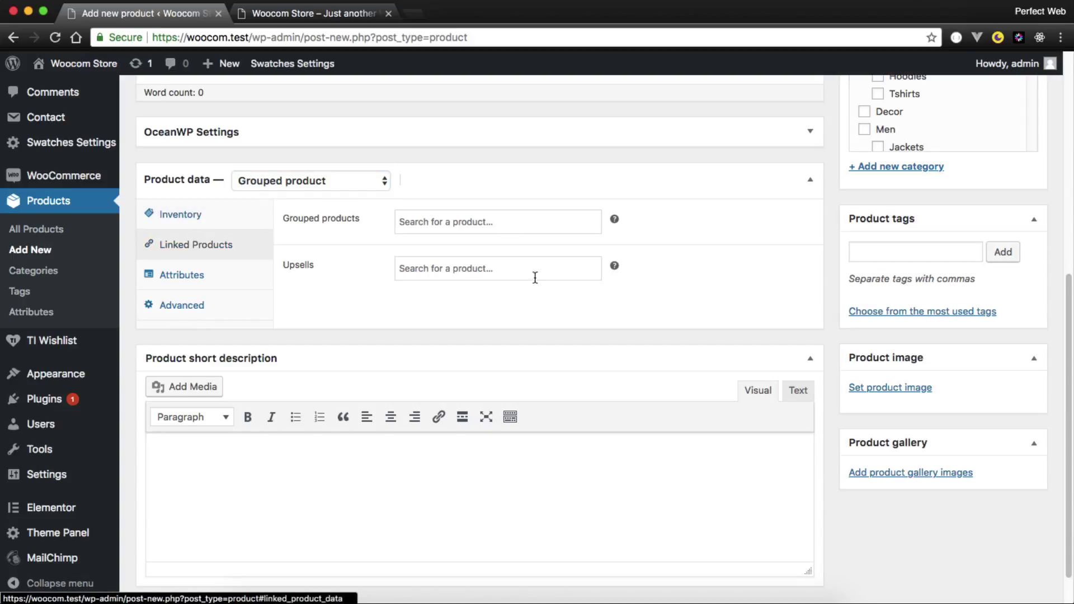
pyautogui.click(448, 222)
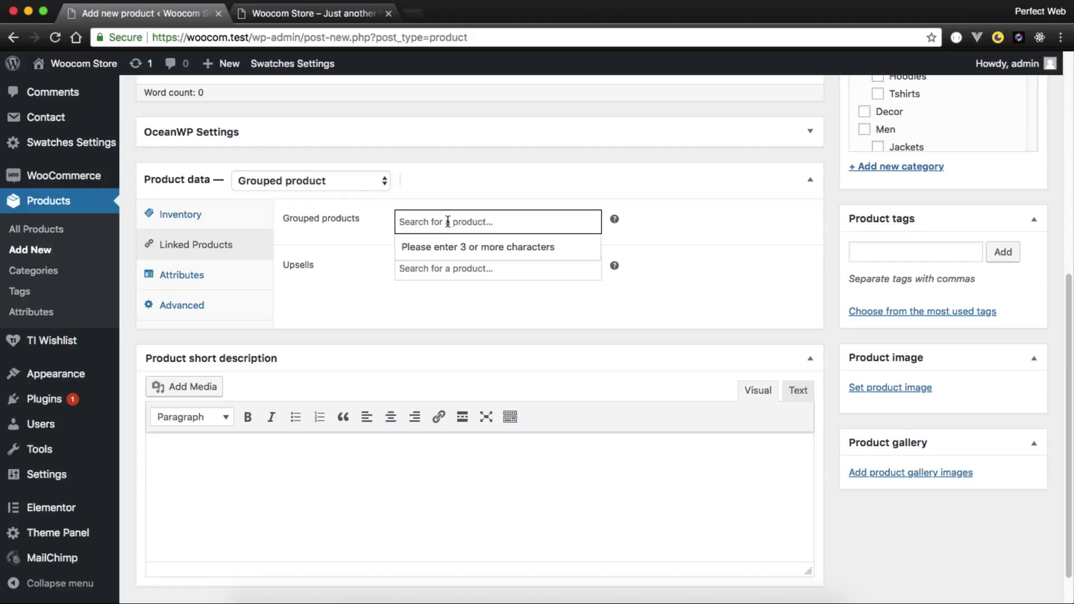
# Step: Collapse the Product short description box and look over the grouped product's attributes and advanced settings
pyautogui.click(474, 358)
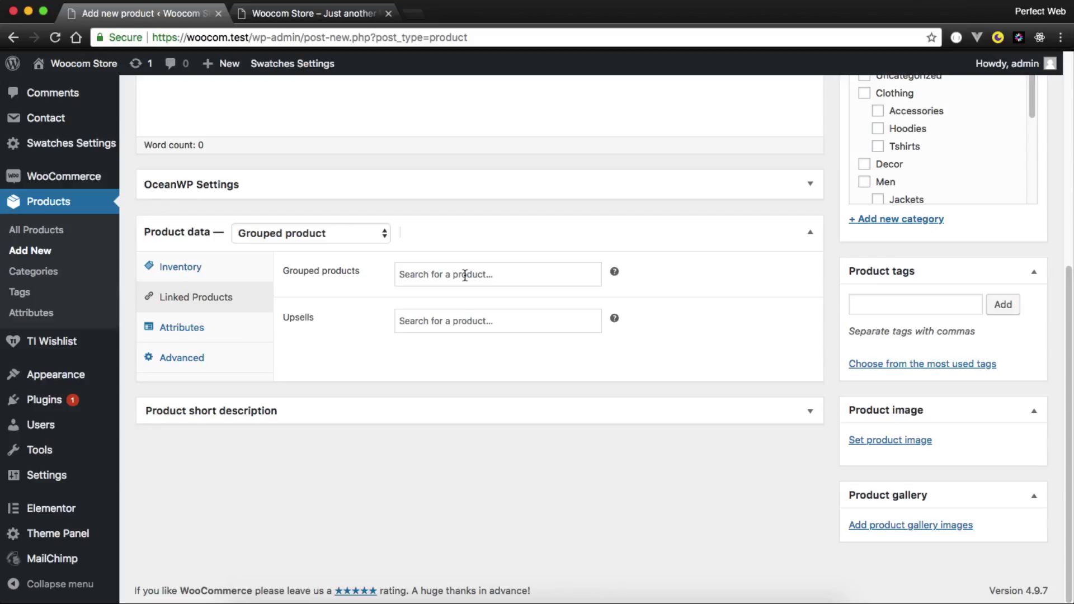
pyautogui.click(202, 328)
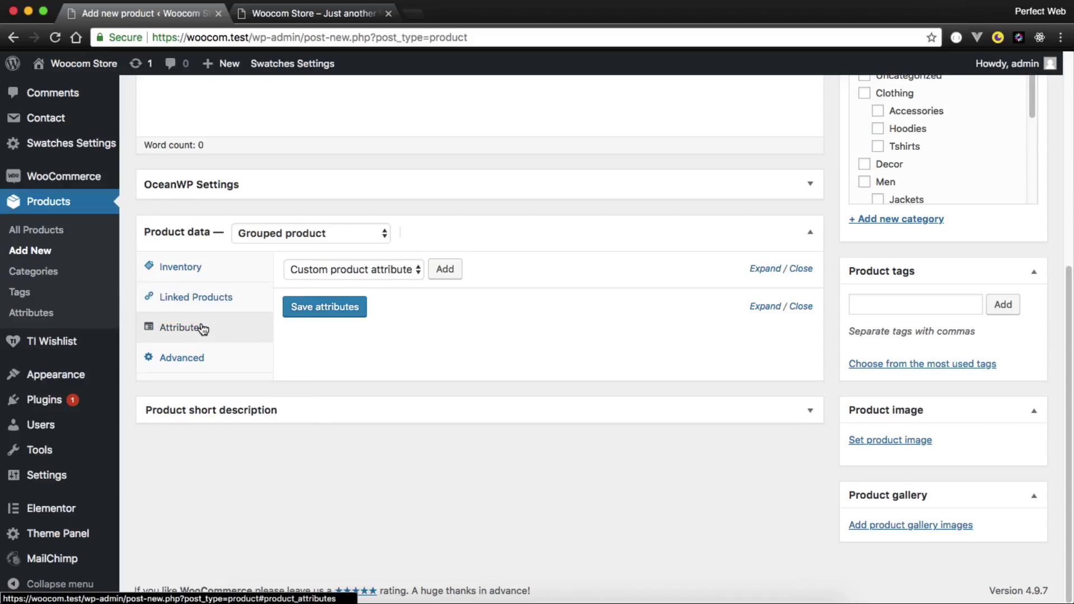
pyautogui.click(202, 365)
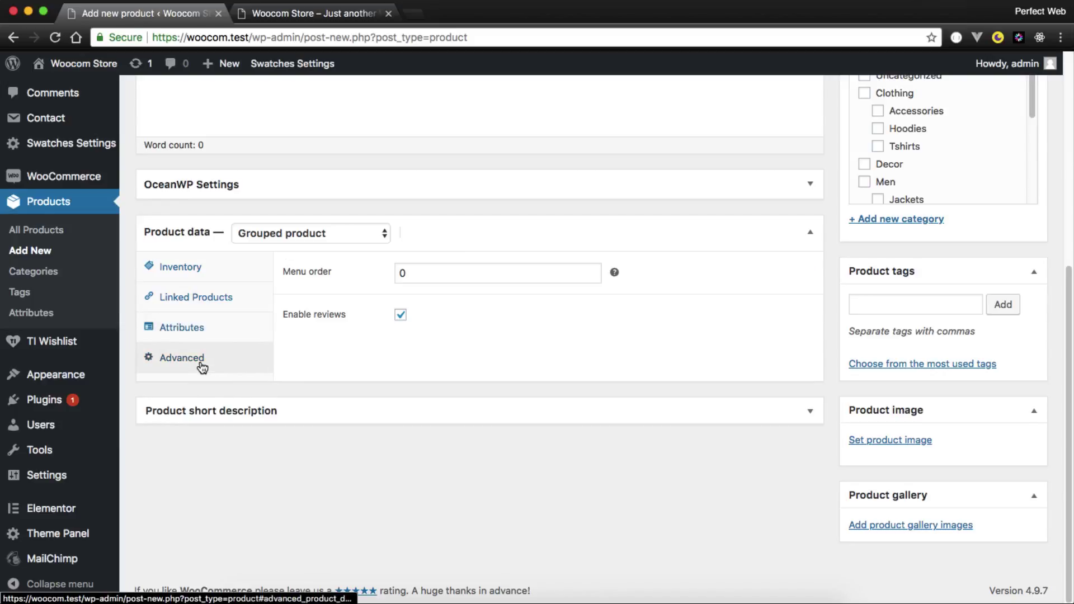
# Step: Set the product type to External/Affiliate product and examine its product URL, button text and price fields
pyautogui.click(324, 239)
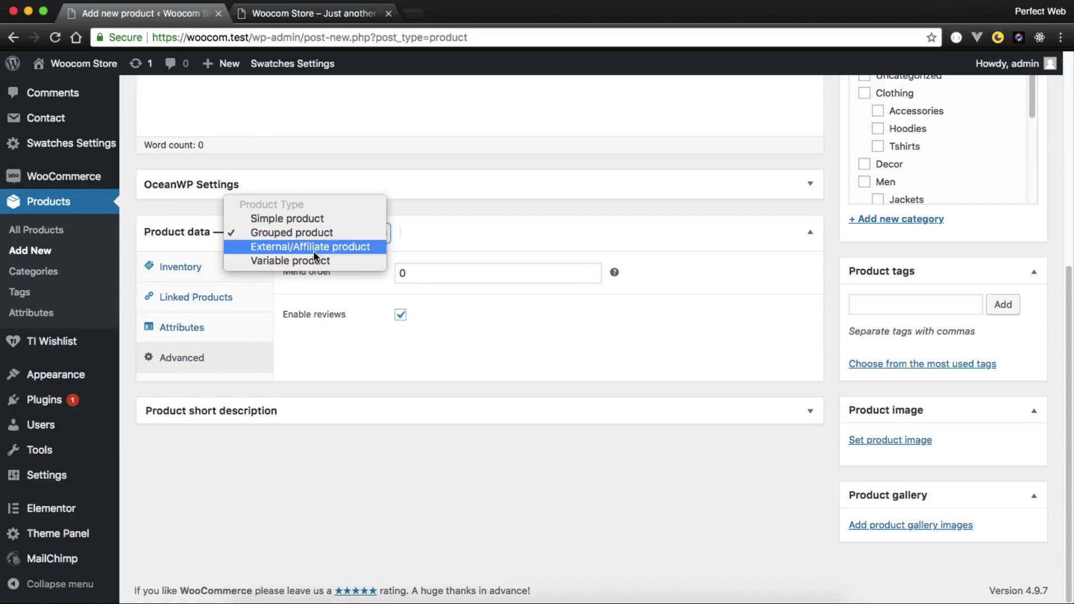
pyautogui.click(313, 252)
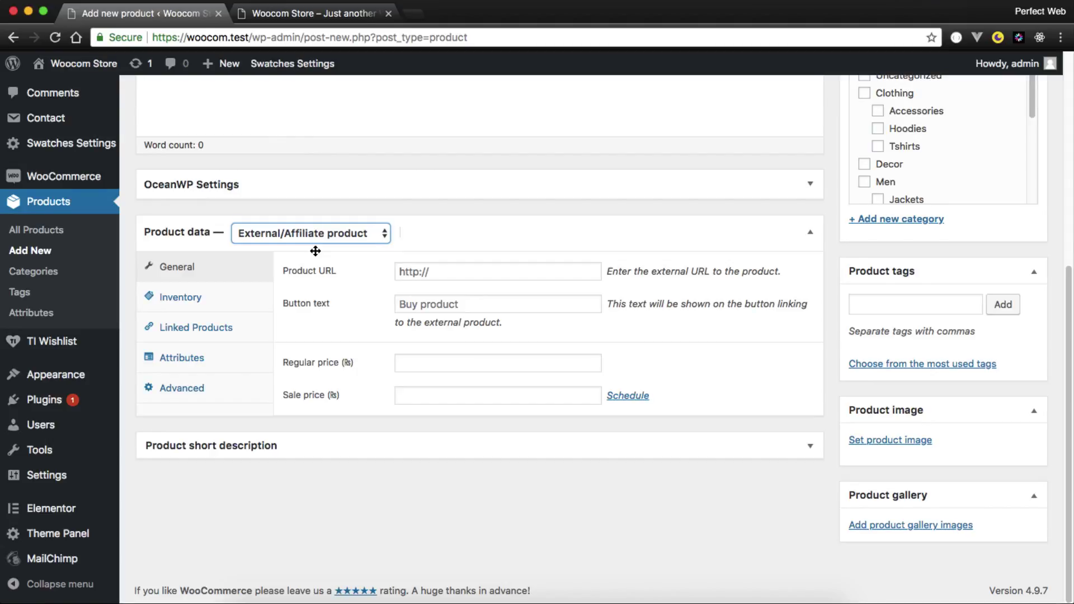
pyautogui.click(458, 271)
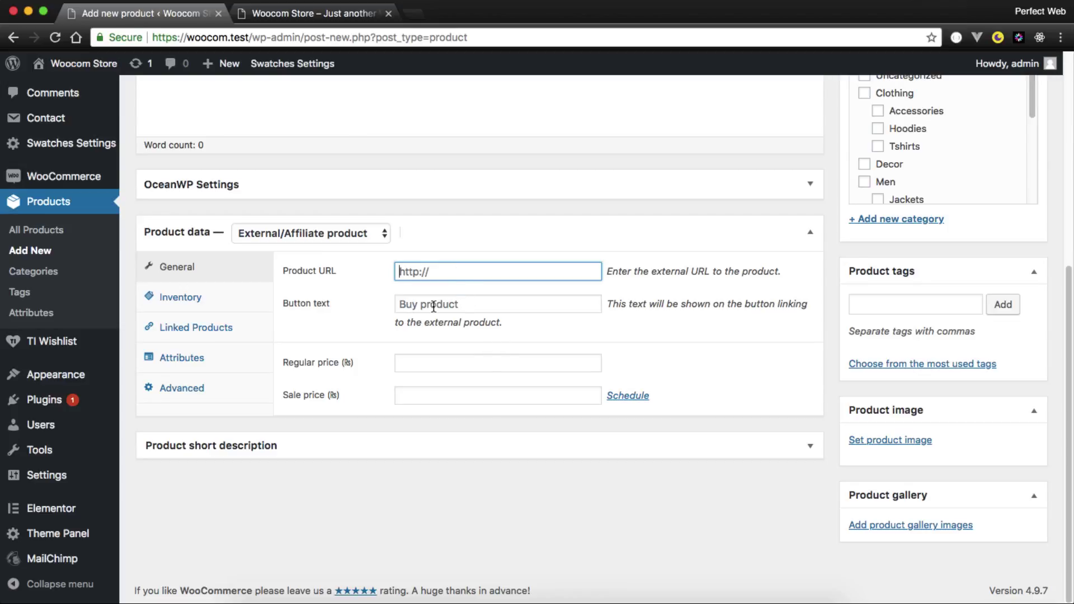
pyautogui.click(449, 363)
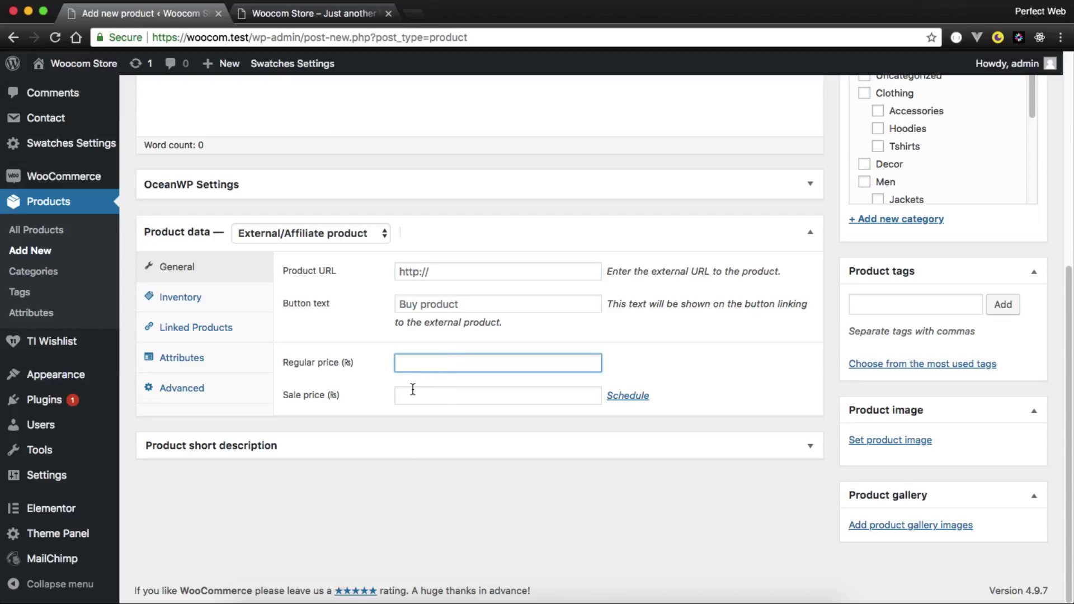
# Step: Look over the external product's inventory, linked products, attributes and advanced settings
pyautogui.scroll(3, 413, 389)
pyautogui.scroll(5, 334, 269)
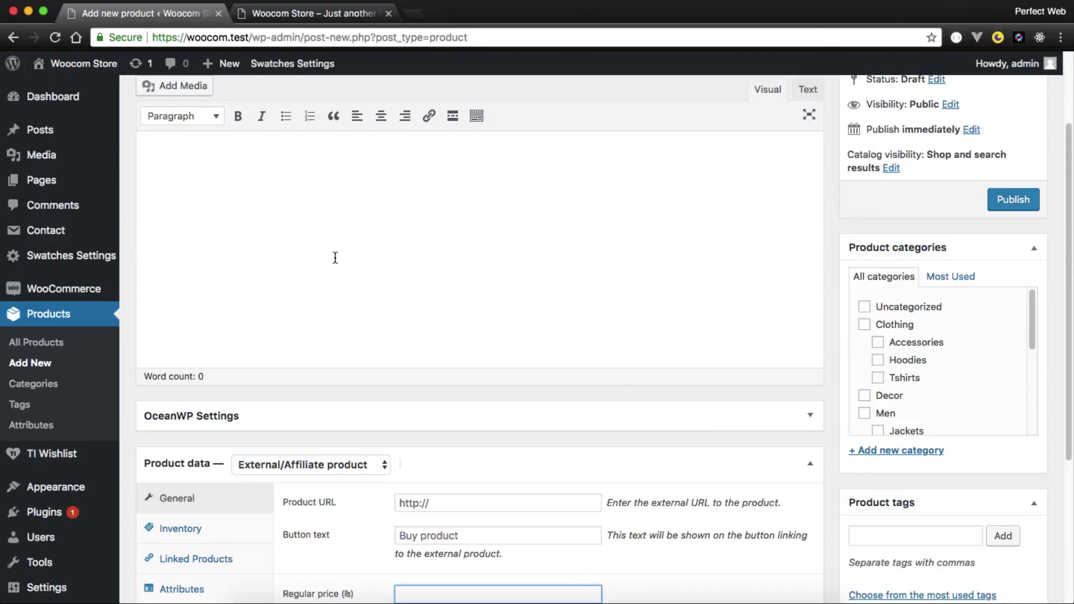
pyautogui.scroll(-2, 335, 258)
pyautogui.scroll(-5, 335, 257)
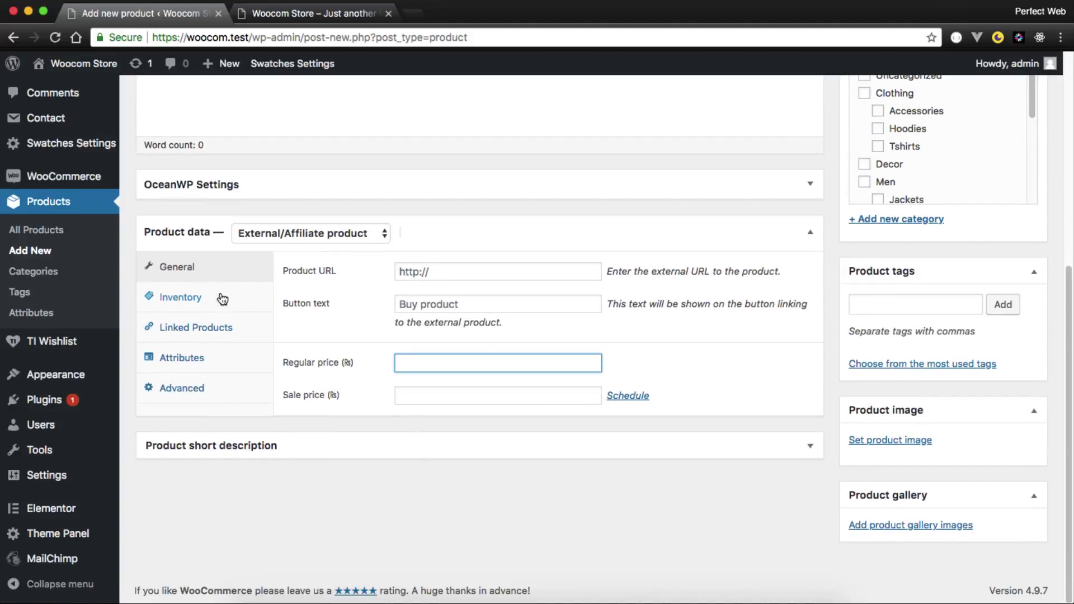
pyautogui.click(196, 298)
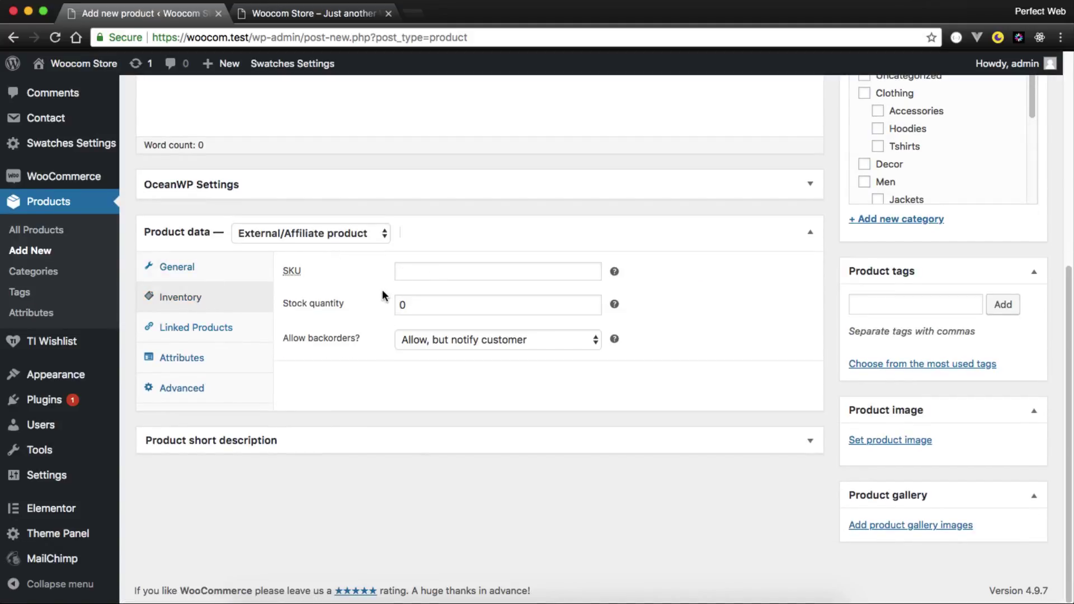
pyautogui.click(214, 329)
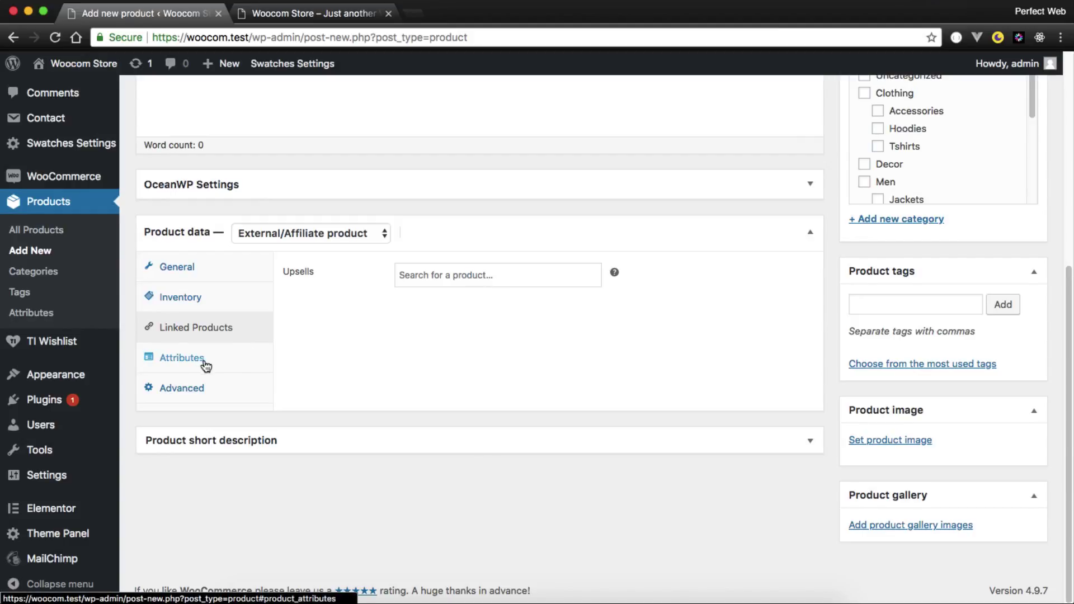
pyautogui.click(162, 369)
pyautogui.click(200, 396)
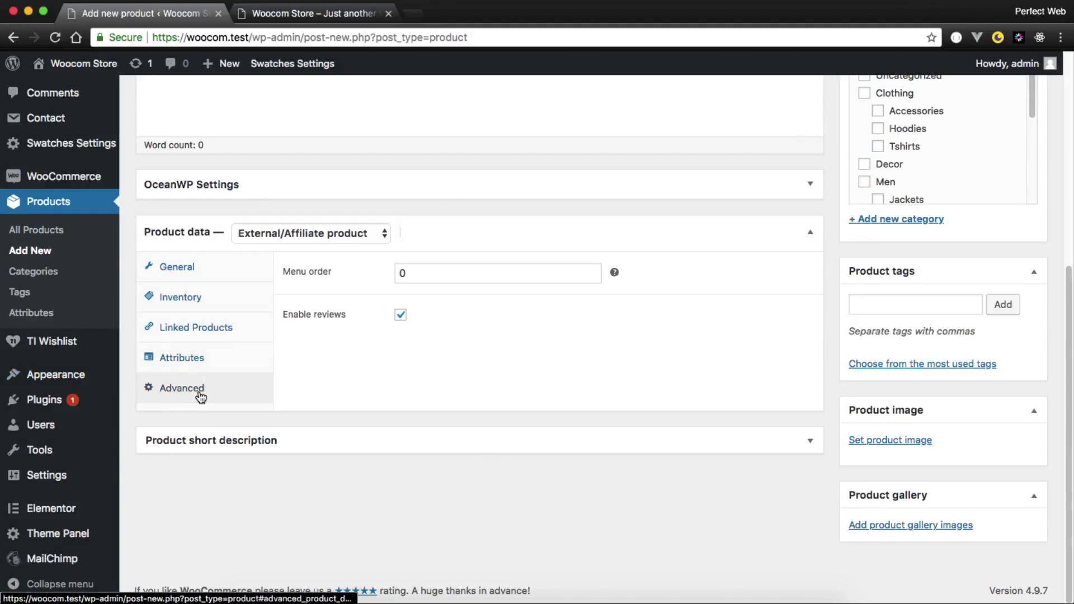
# Step: Set the product type to Variable product and examine its variations and the store's existing product attributes
pyautogui.click(310, 234)
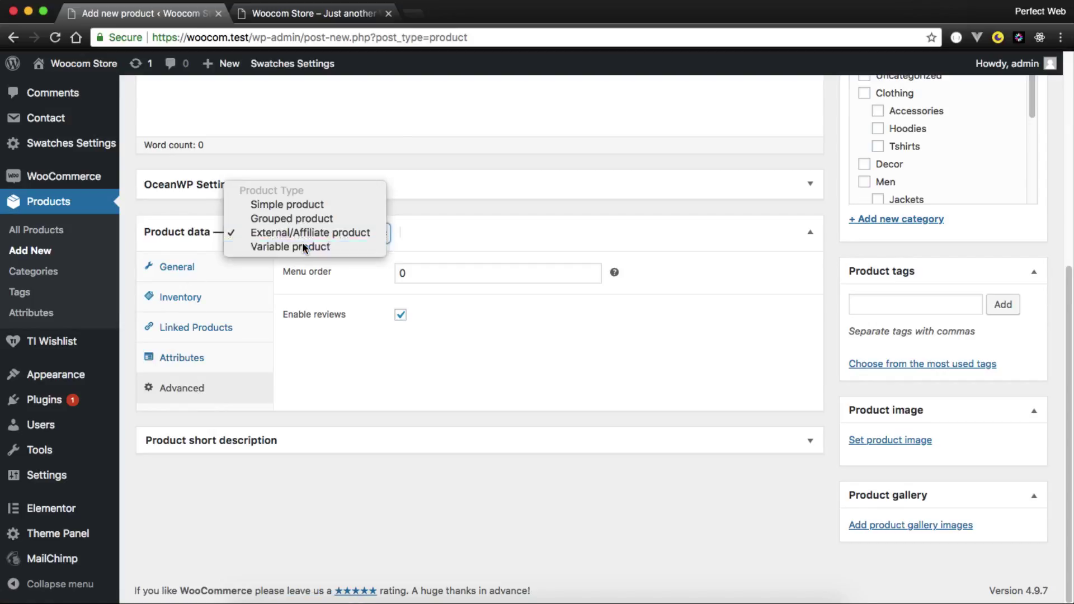
pyautogui.click(303, 247)
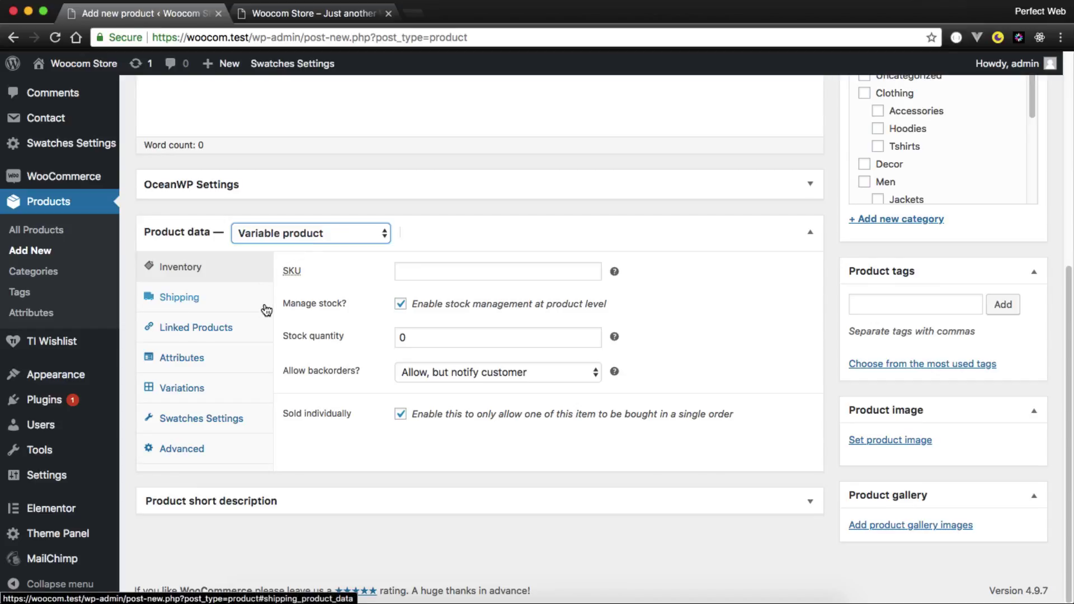
pyautogui.click(208, 390)
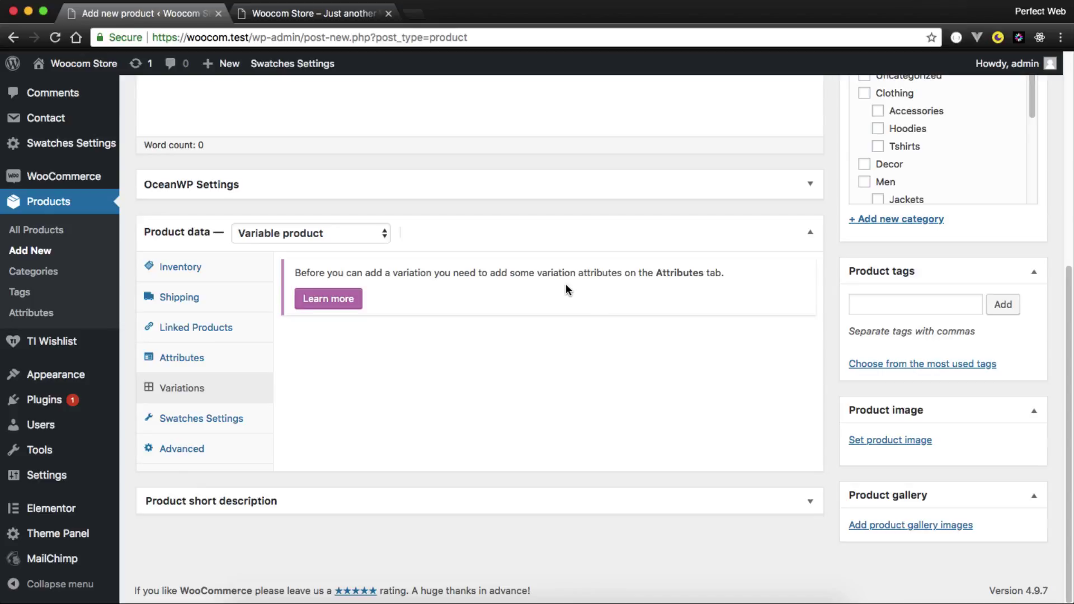
pyautogui.click(43, 314)
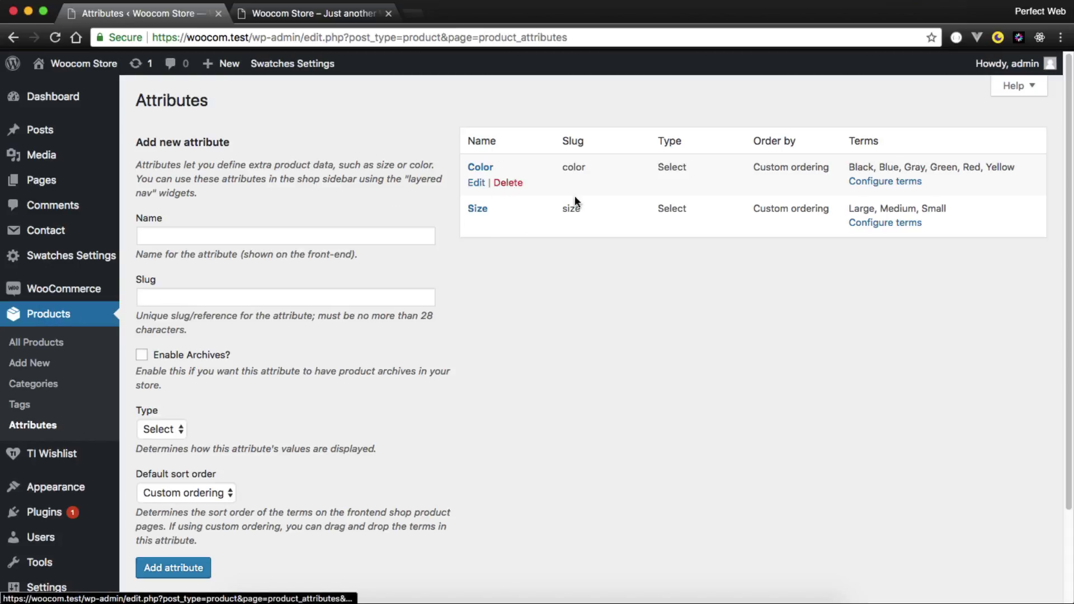
# Step: Start a new product and set its product type to Variable product
pyautogui.click(33, 365)
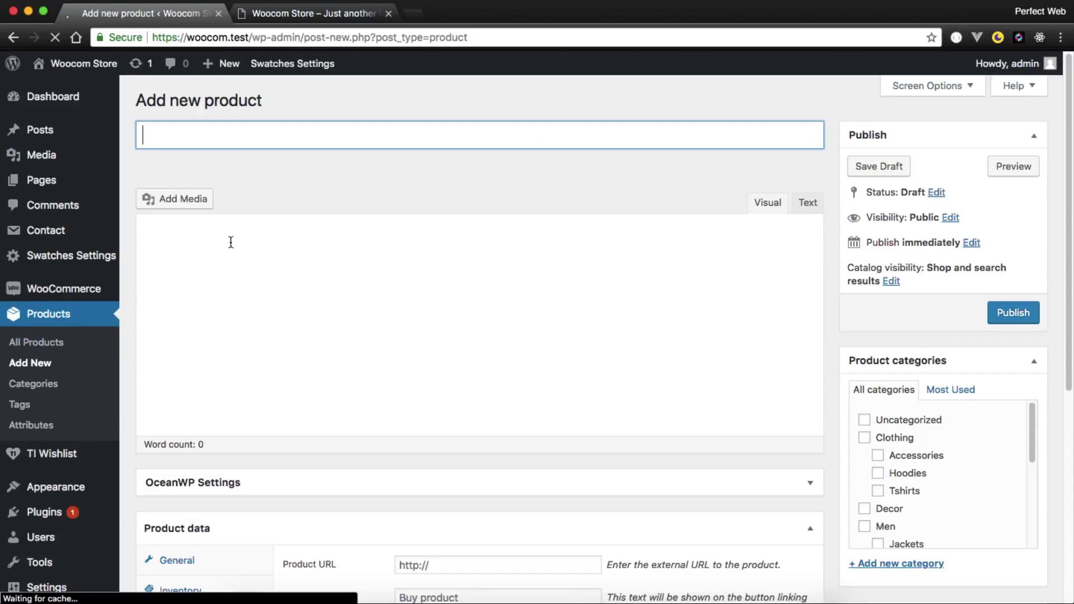
pyautogui.scroll(-6, 254, 286)
pyautogui.scroll(-6, 325, 317)
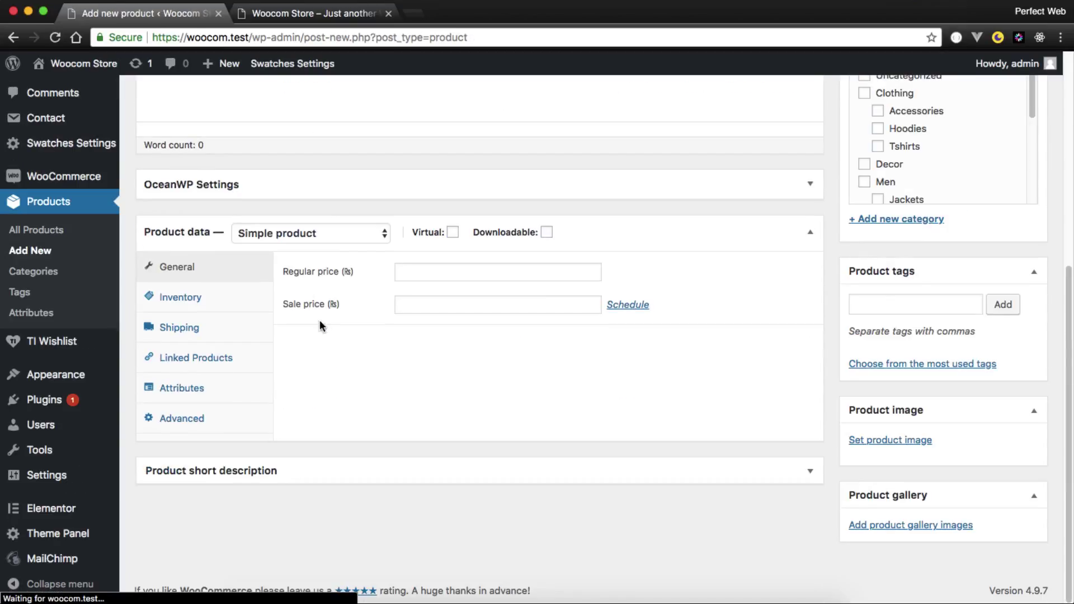
pyautogui.click(316, 240)
pyautogui.click(300, 268)
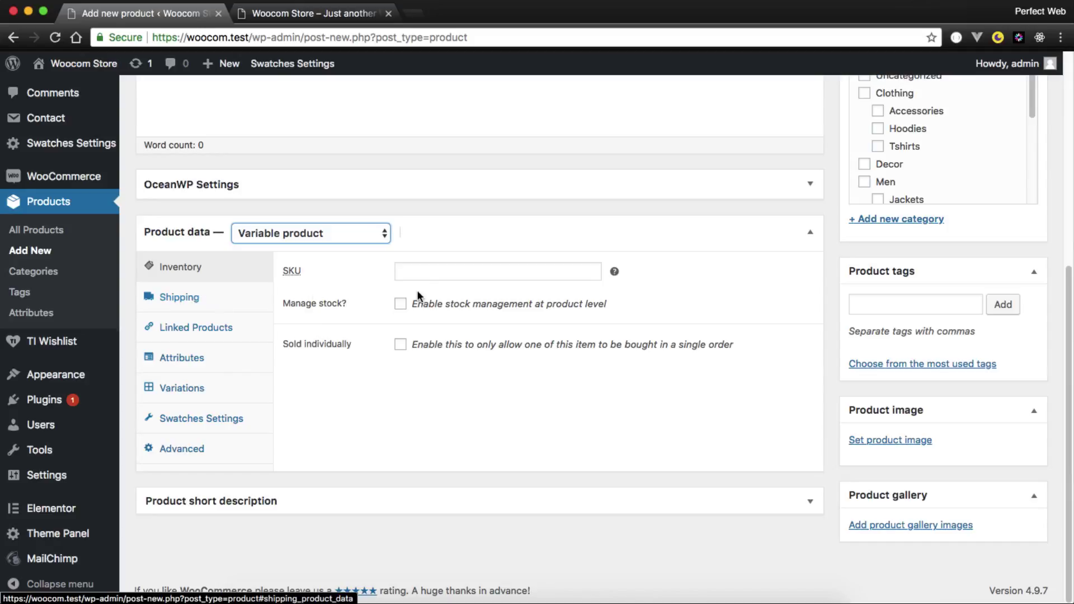
# Step: Look through the shipping and linked products settings, and add the Color and Size attributes to the variable product
pyautogui.click(201, 300)
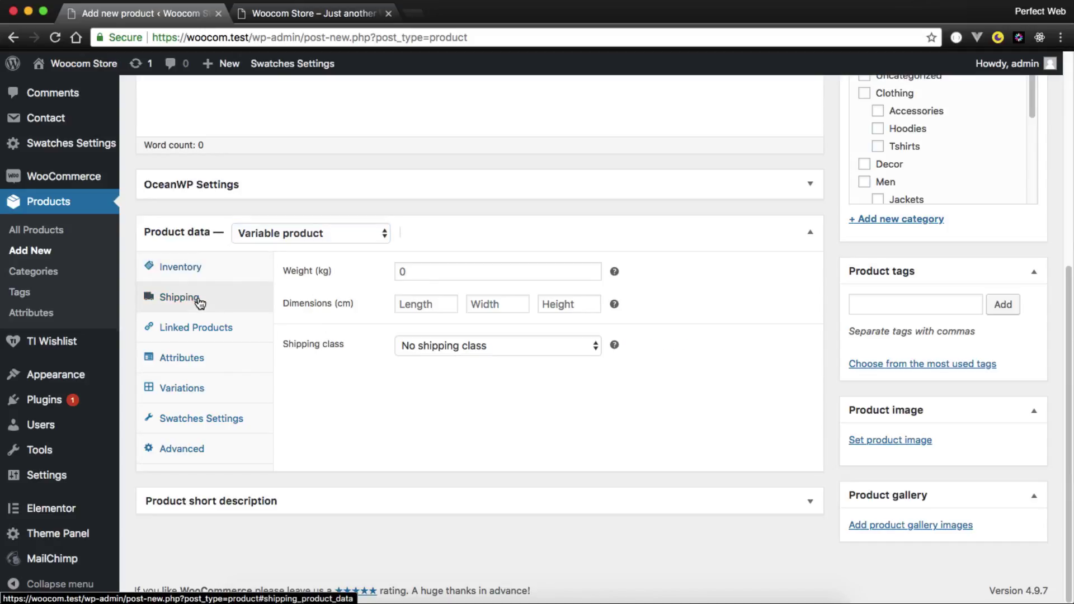
pyautogui.click(197, 330)
pyautogui.click(190, 356)
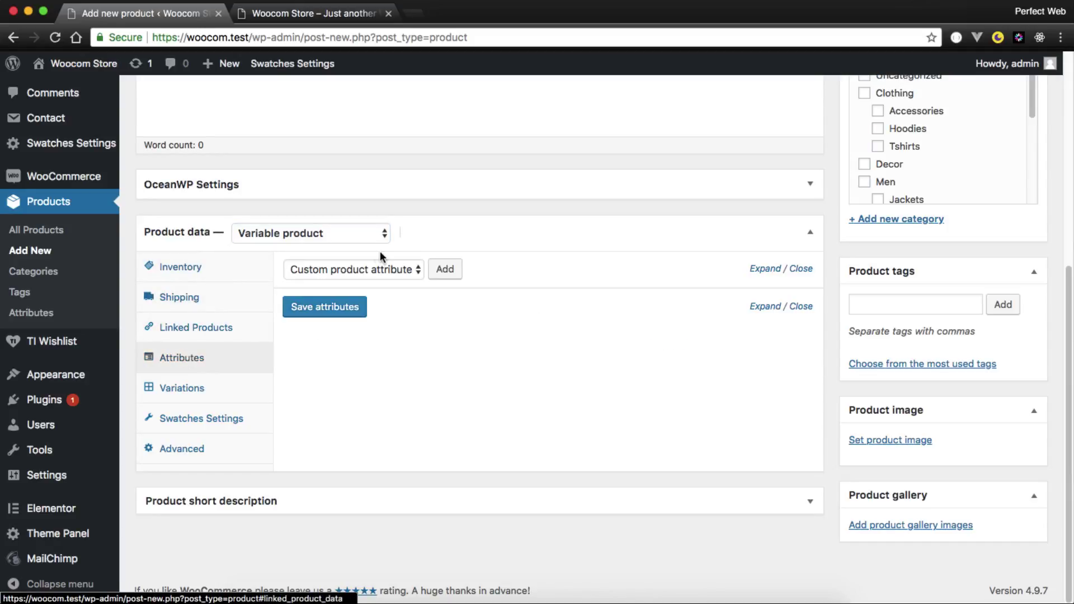
pyautogui.click(371, 270)
pyautogui.click(363, 283)
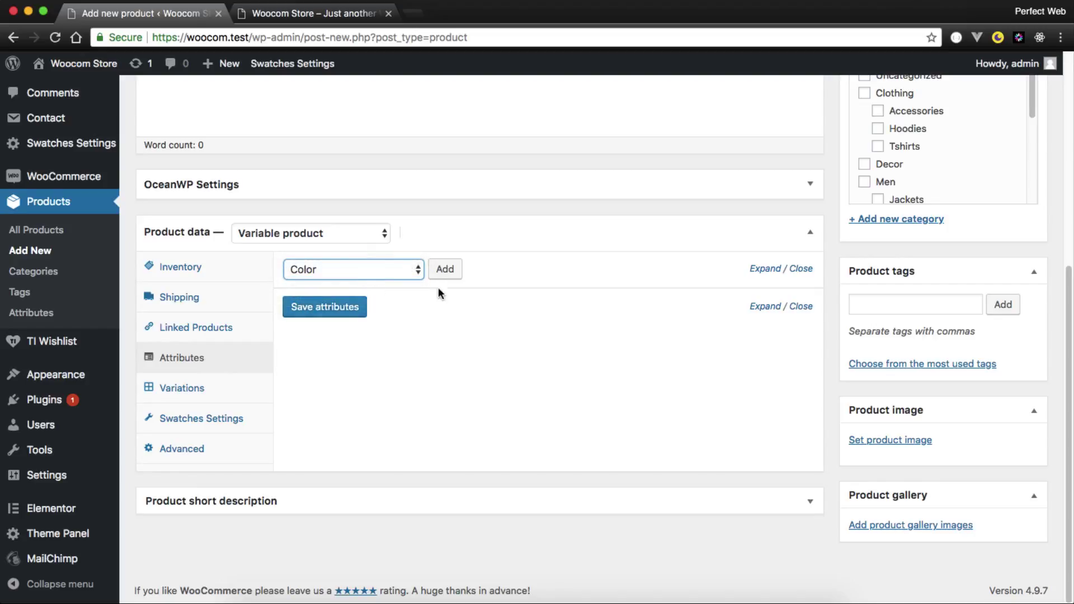
pyautogui.click(443, 269)
pyautogui.click(383, 276)
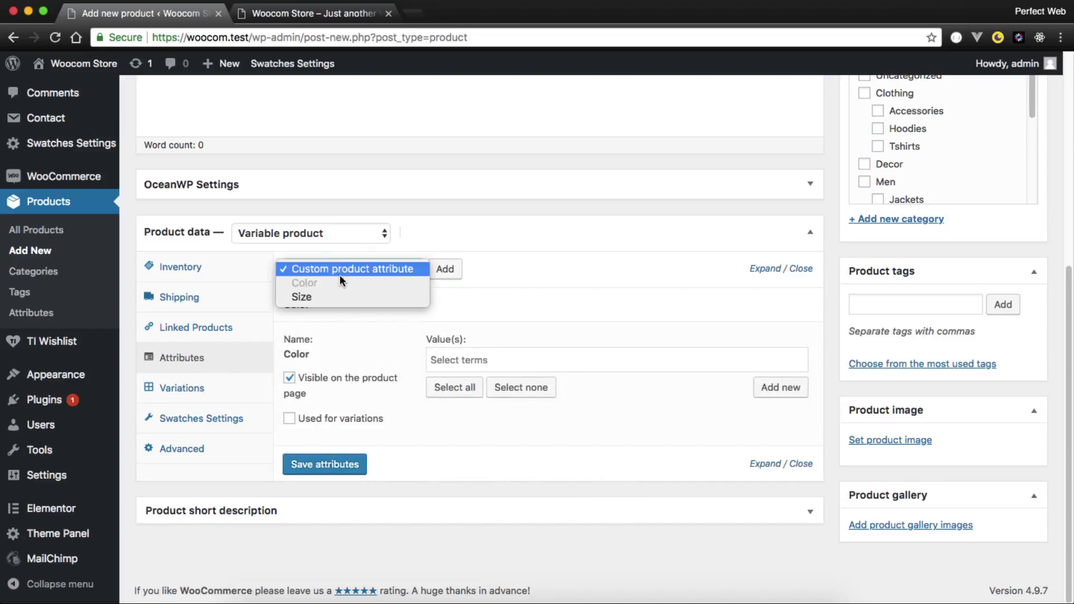
pyautogui.click(331, 294)
pyautogui.click(445, 269)
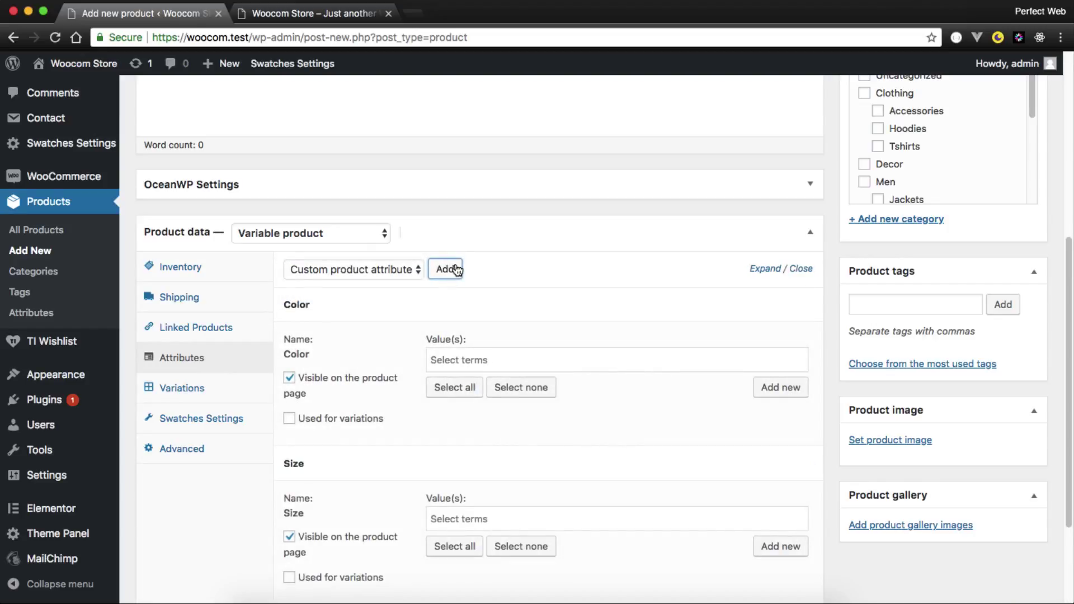
# Step: Select Black, Blue and Gray as the values of the Color attribute
pyautogui.click(482, 358)
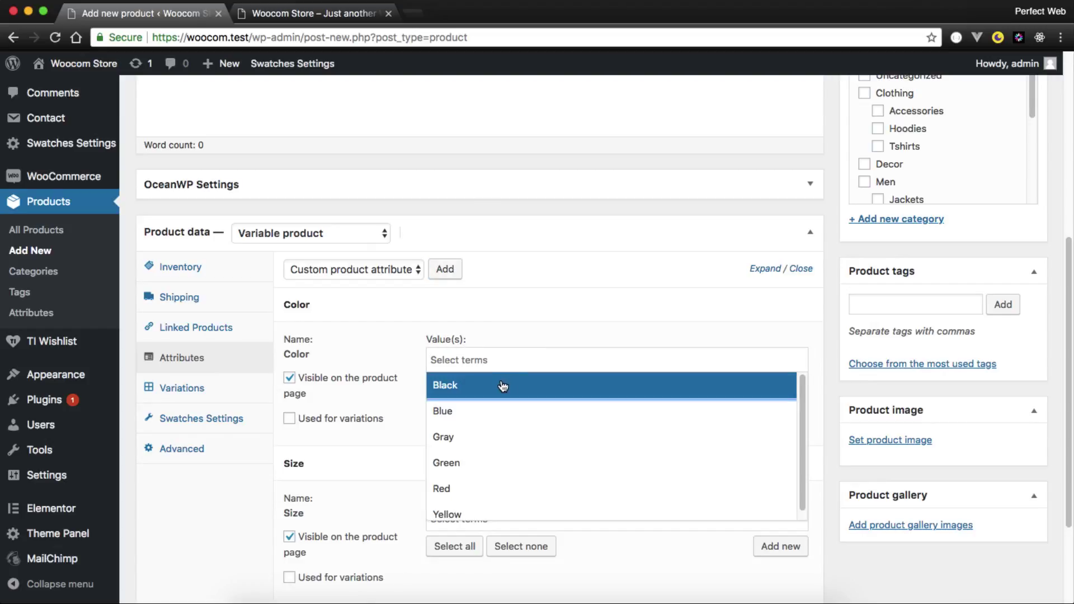
pyautogui.click(502, 386)
pyautogui.click(526, 362)
pyautogui.click(492, 410)
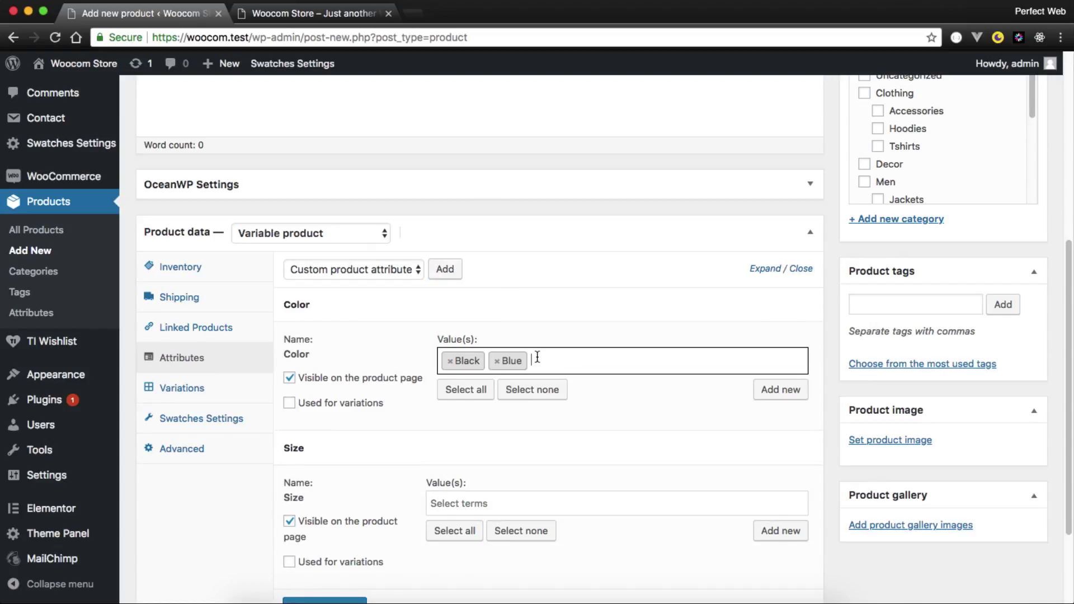
pyautogui.click(537, 358)
pyautogui.click(498, 436)
# Step: Select Large and Medium as the values of the Size attribute
pyautogui.scroll(-1, 552, 412)
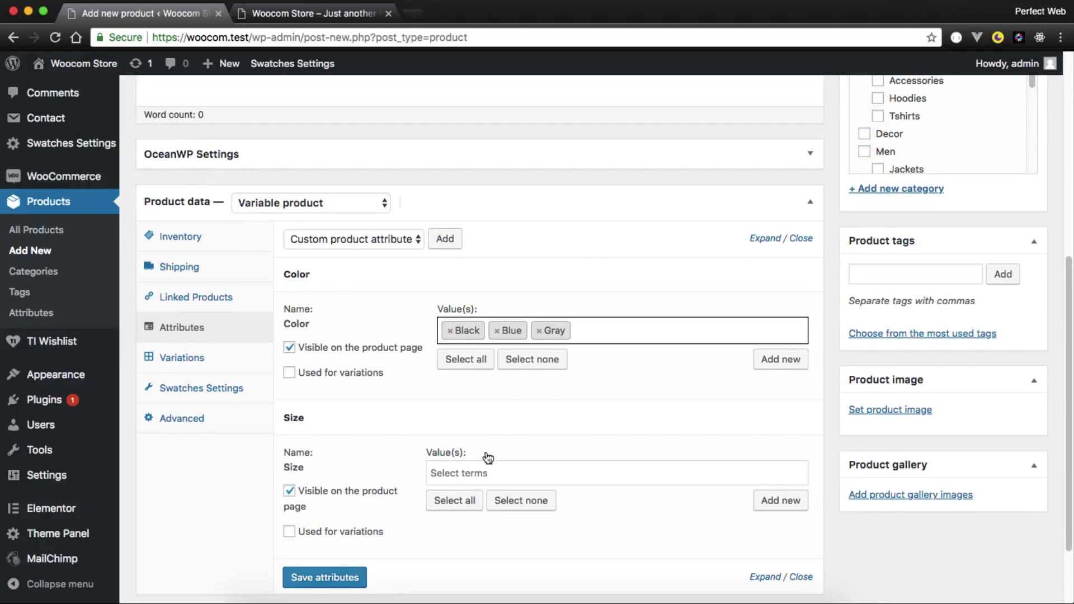
pyautogui.click(487, 468)
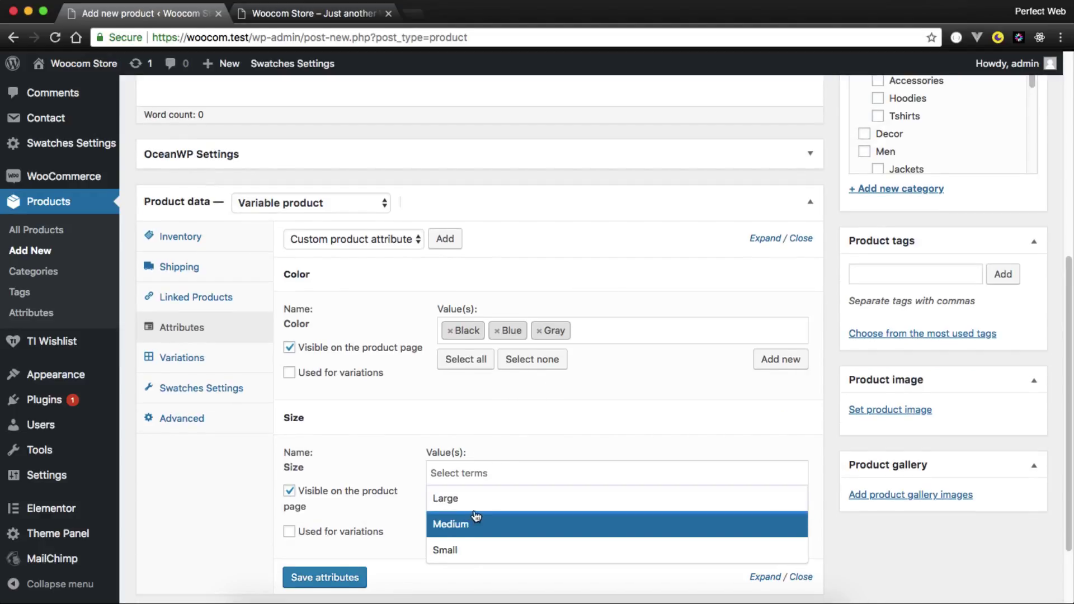
pyautogui.click(491, 497)
pyautogui.click(539, 477)
pyautogui.click(491, 523)
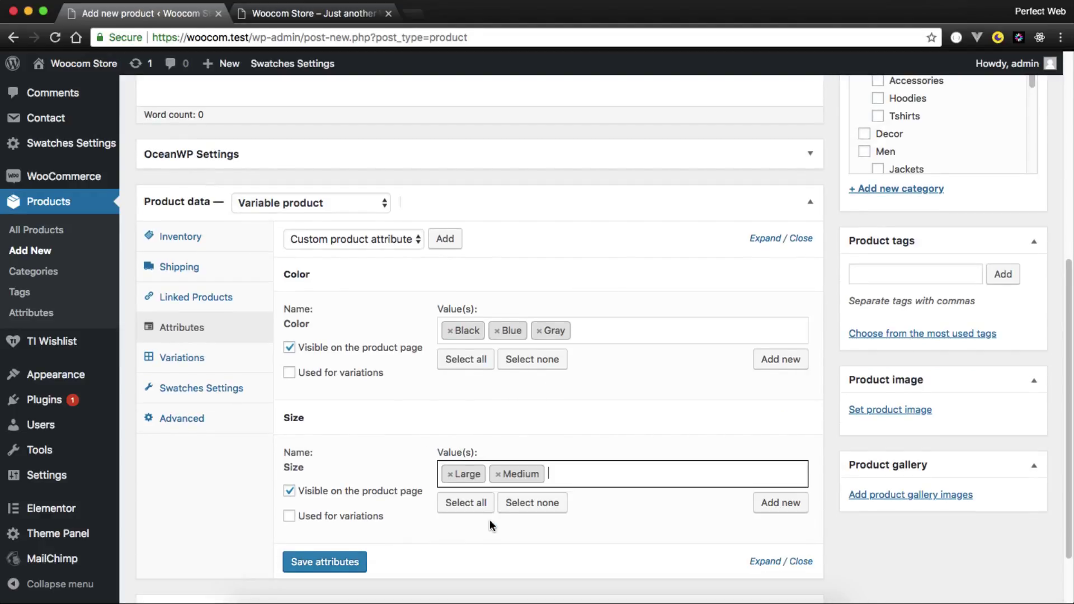
# Step: Mark the Color and Size attributes as used for variations and save the attributes
pyautogui.click(291, 374)
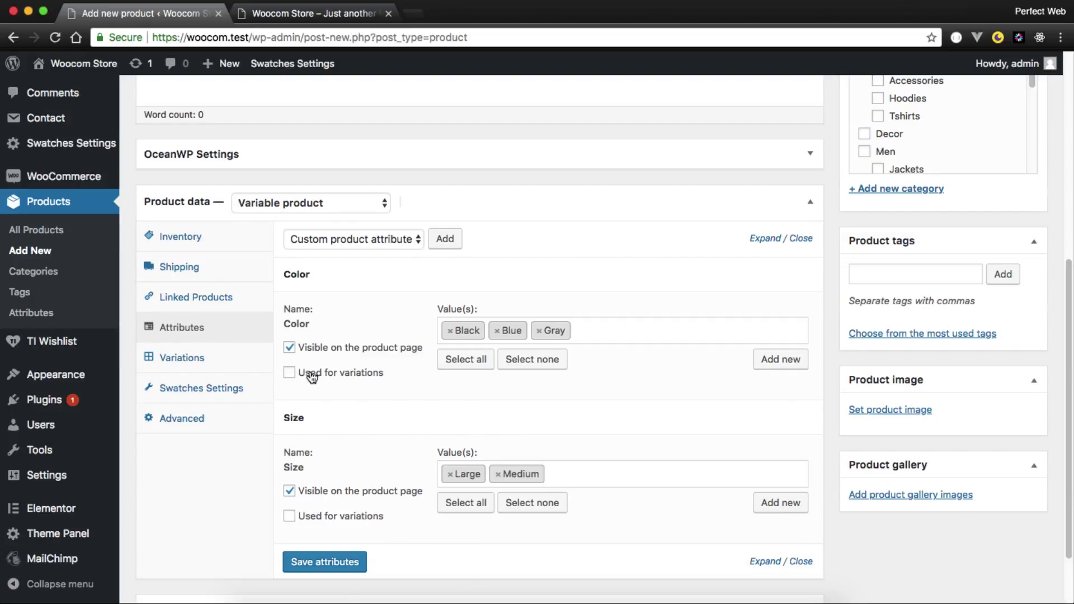
pyautogui.click(291, 516)
pyautogui.click(325, 562)
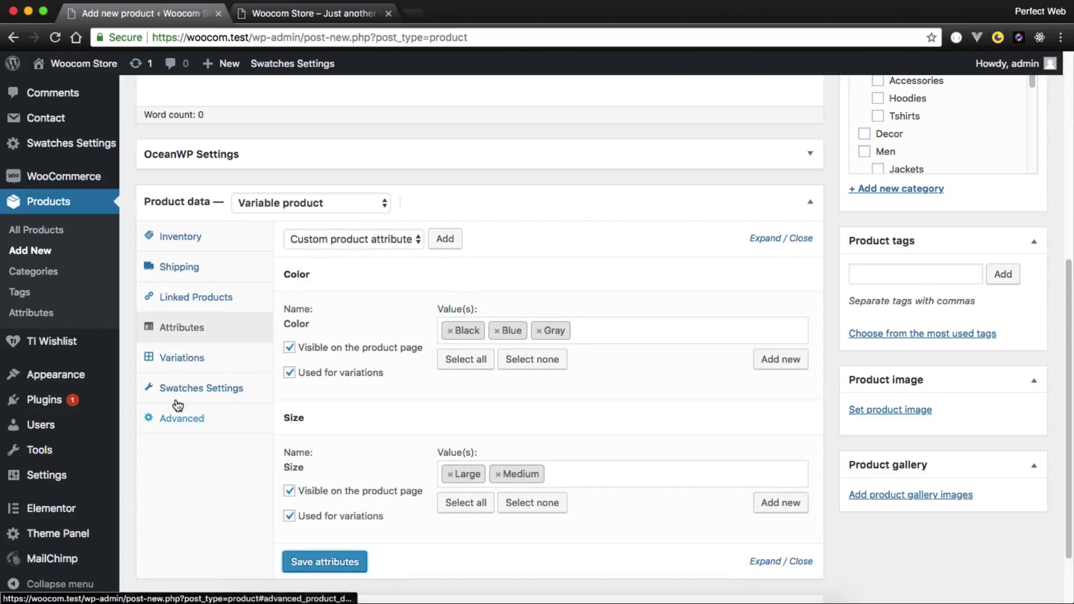
# Step: Create variations from all attributes of the product and accept the confirmations
pyautogui.click(180, 360)
pyautogui.click(425, 268)
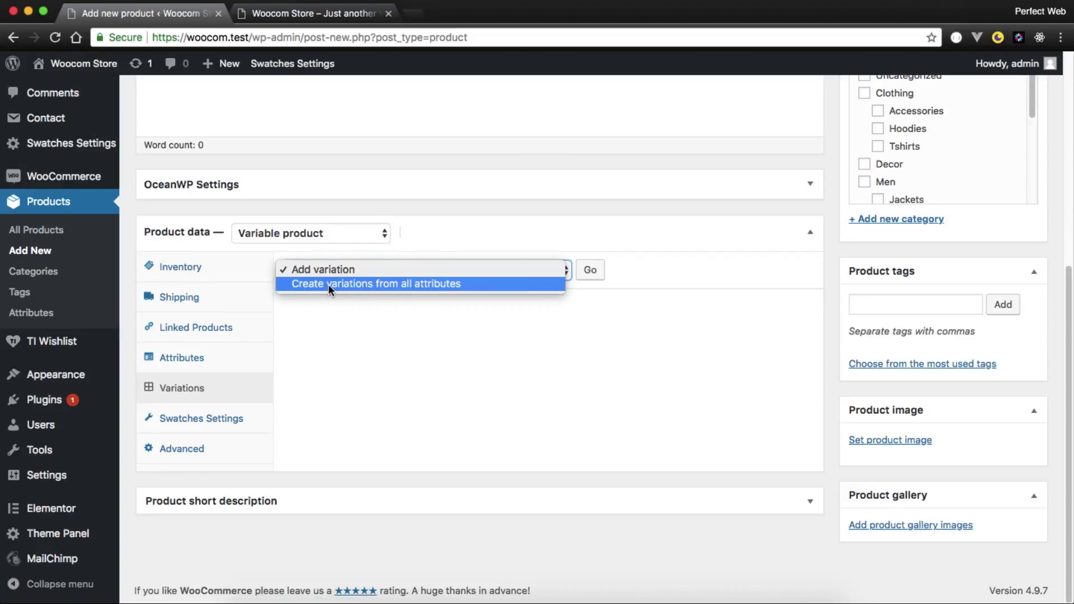
pyautogui.click(391, 285)
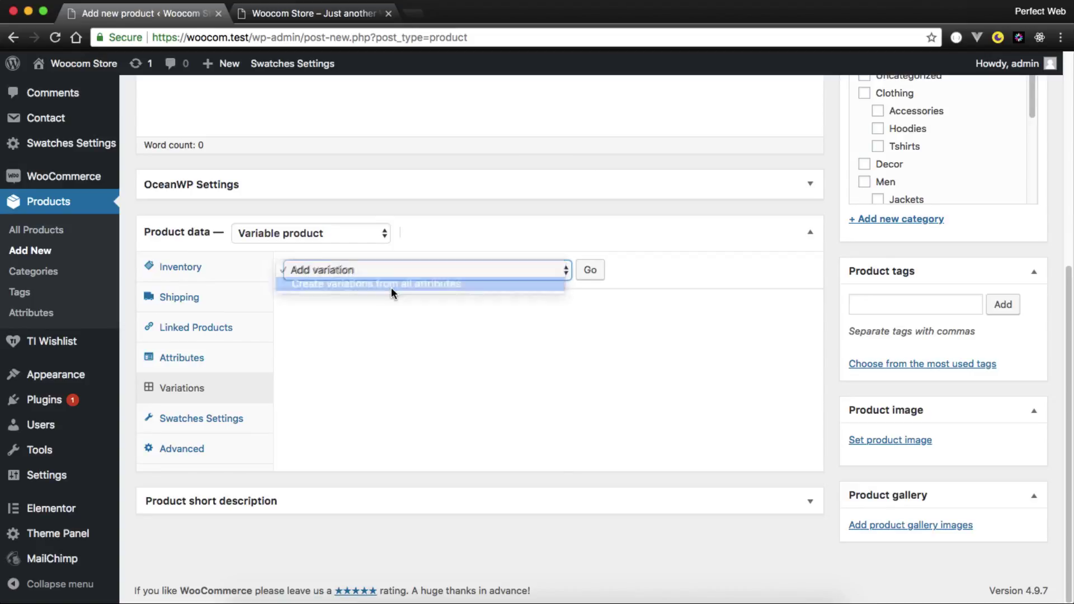
pyautogui.click(591, 272)
pyautogui.click(665, 151)
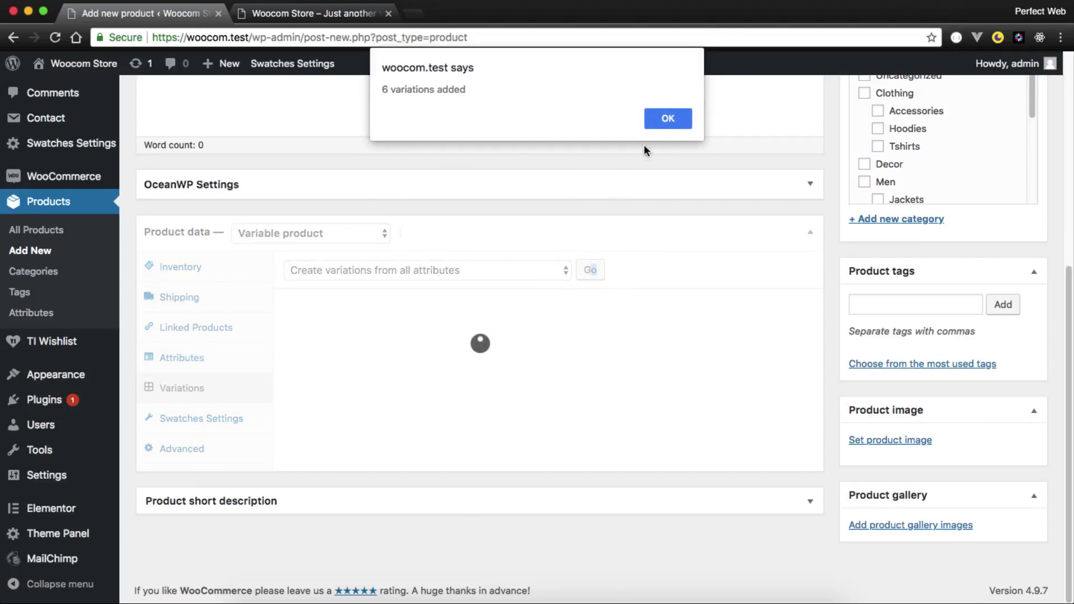
pyautogui.click(664, 123)
# Step: Expand the Black, Large variation and examine its regular price, sale price, stock and shipping fields
pyautogui.scroll(-1, 523, 359)
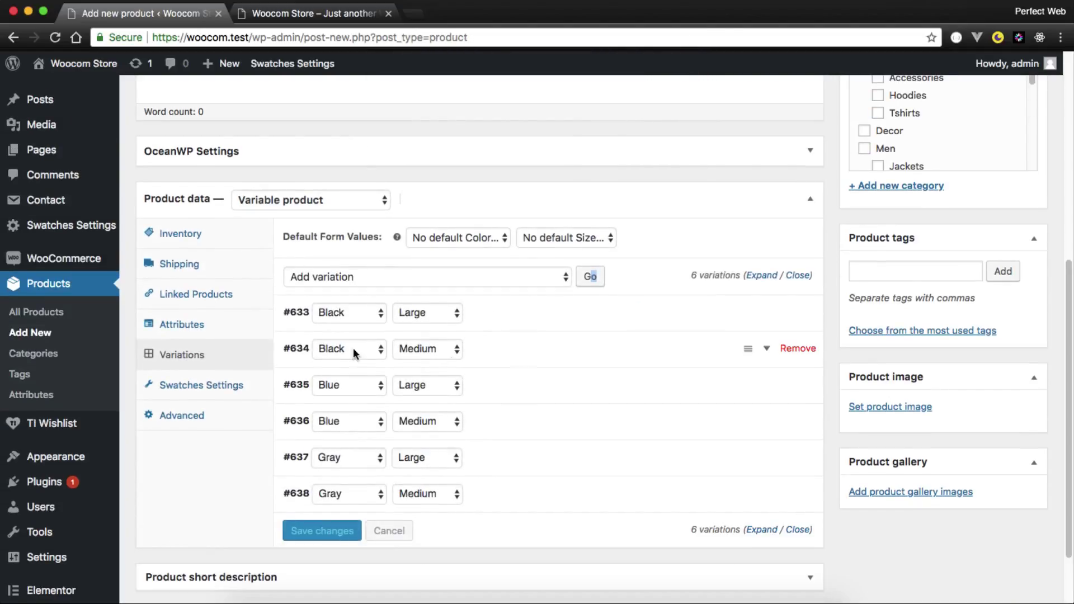
pyautogui.click(545, 320)
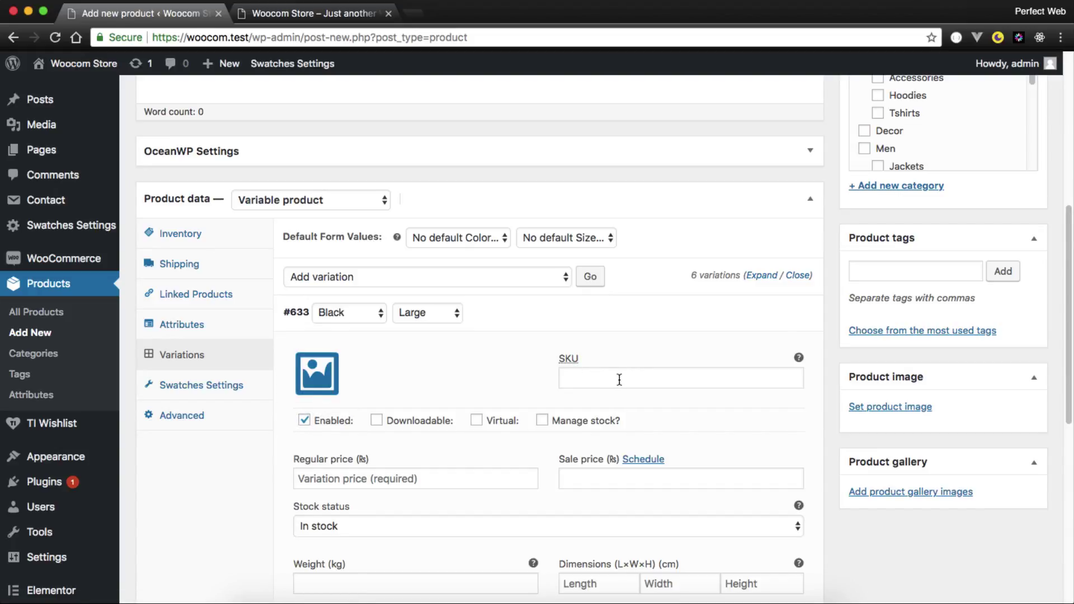
pyautogui.click(365, 485)
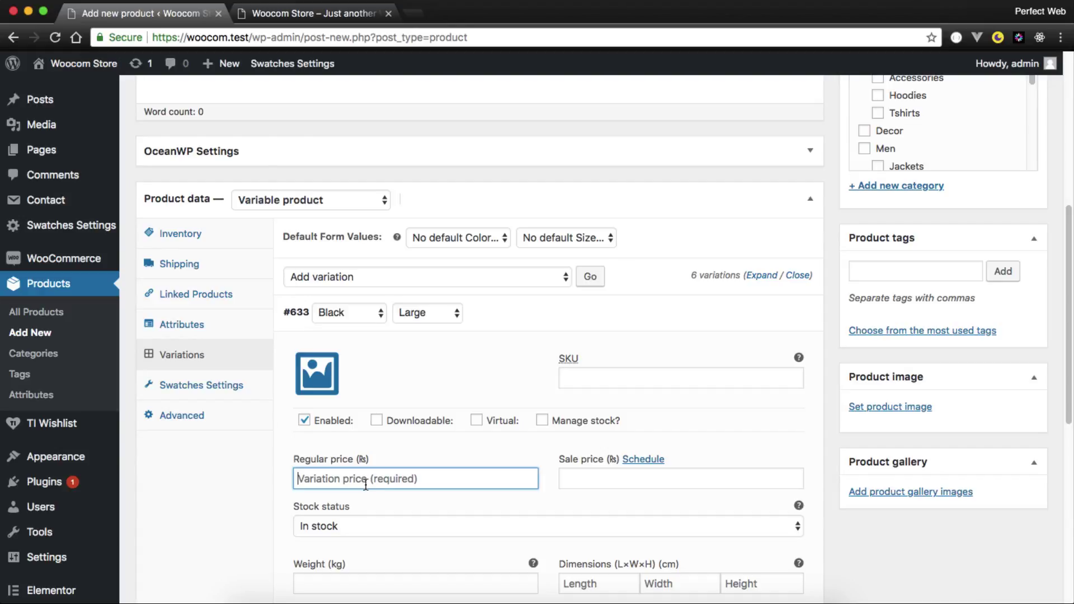
pyautogui.click(619, 480)
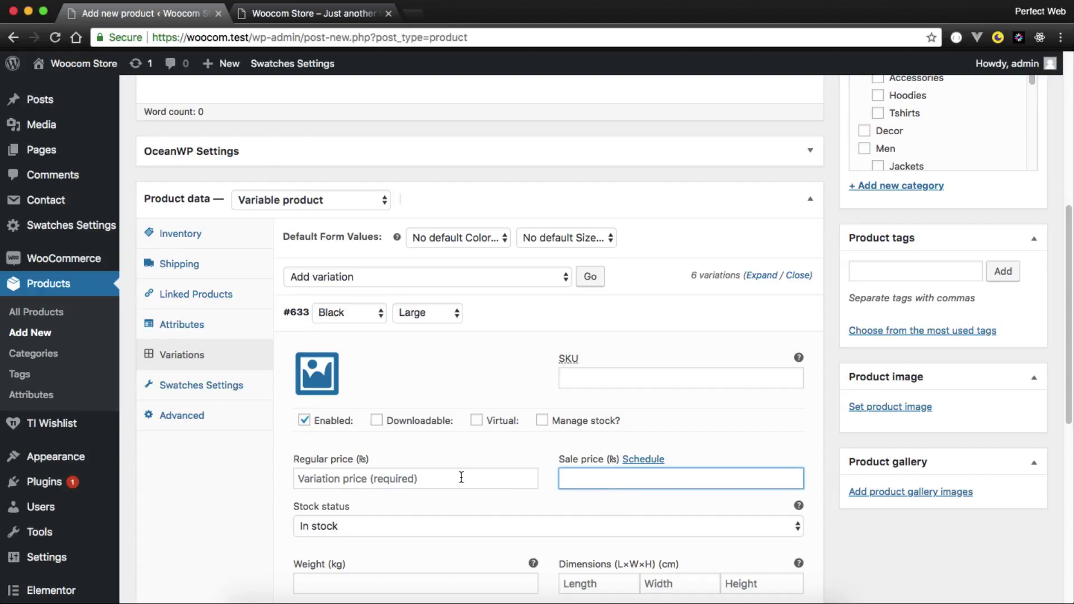
pyautogui.scroll(-2, 447, 475)
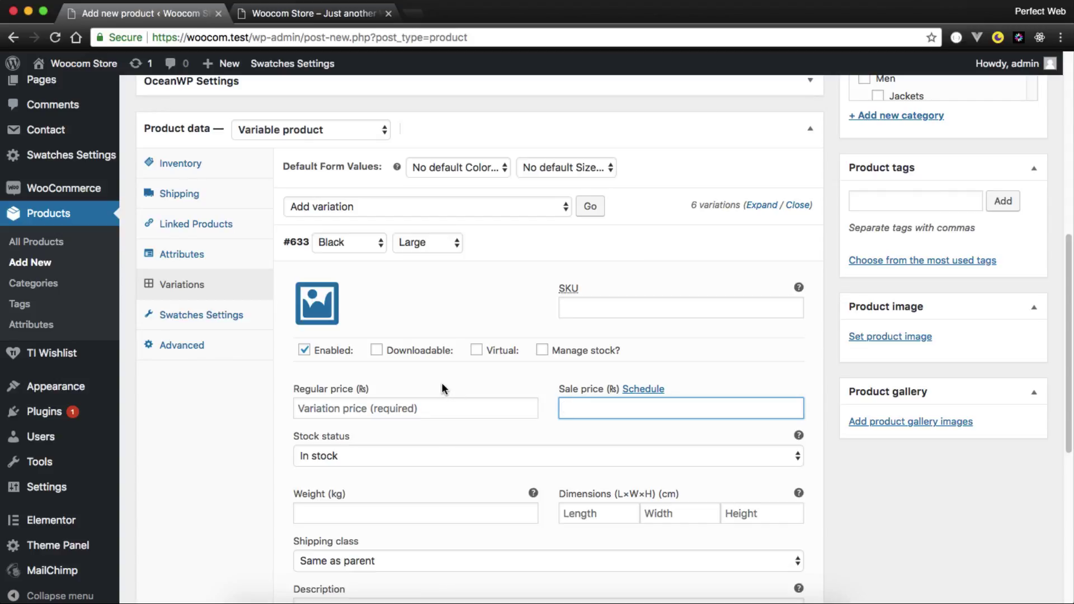
# Step: Open the store's shop page in a new browser tab and switch to it
pyautogui.moveTo(84, 63)
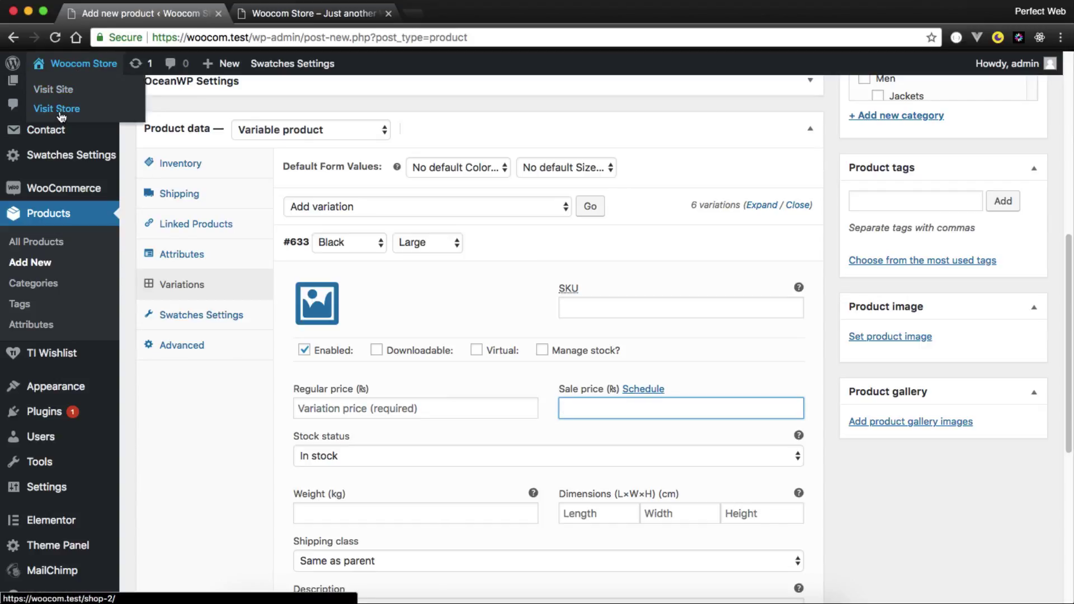
pyautogui.rightClick(71, 110)
pyautogui.click(72, 117)
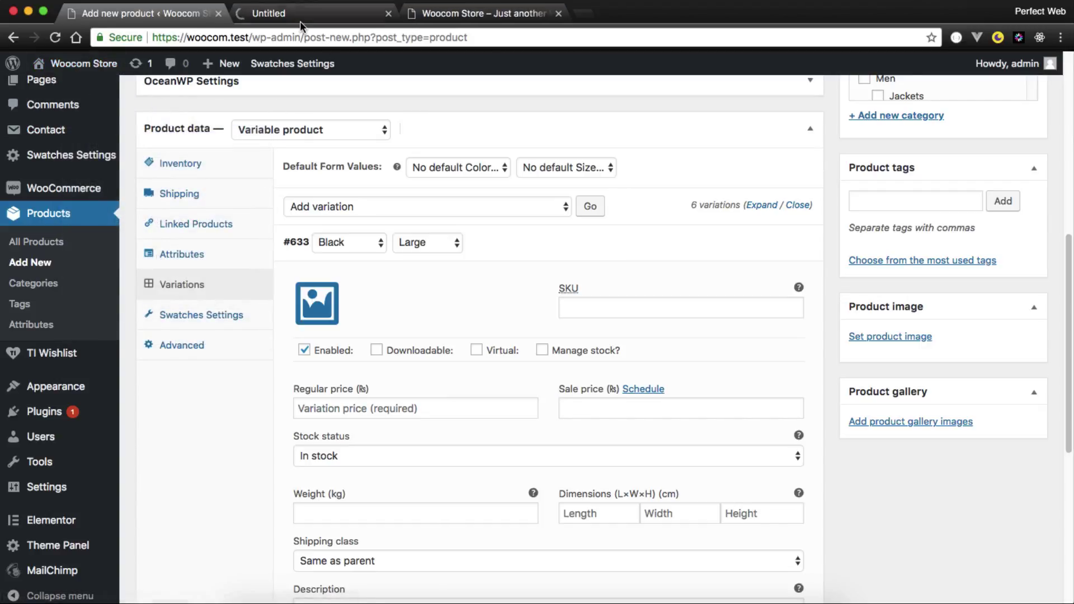
pyautogui.click(300, 21)
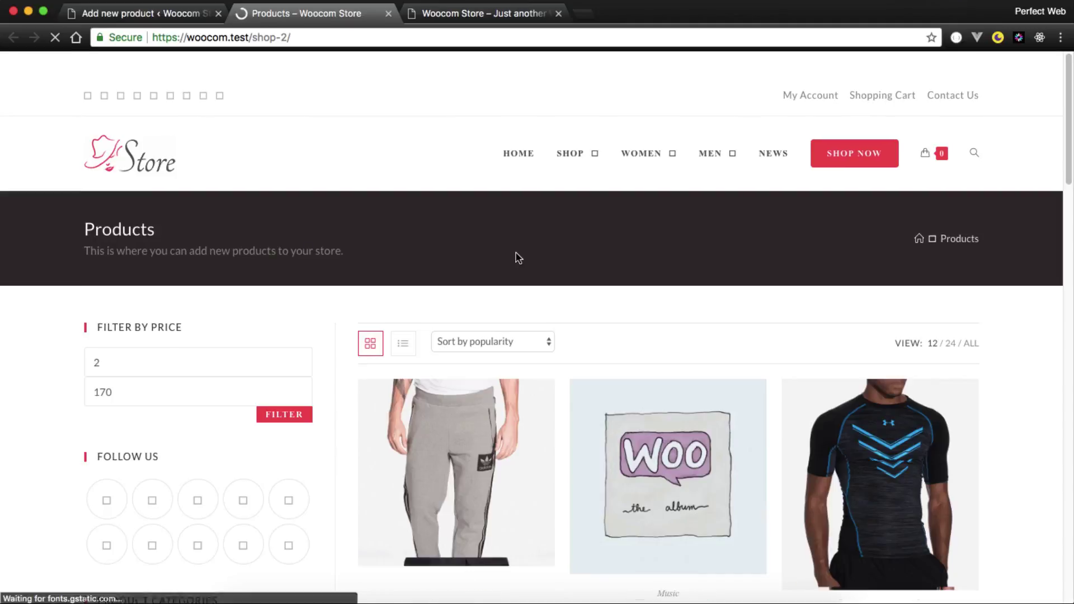
# Step: Look over the products page, load the store's /shop/ address in place of /shop-2/ and examine that page
pyautogui.scroll(-3, 515, 250)
pyautogui.scroll(3, 516, 253)
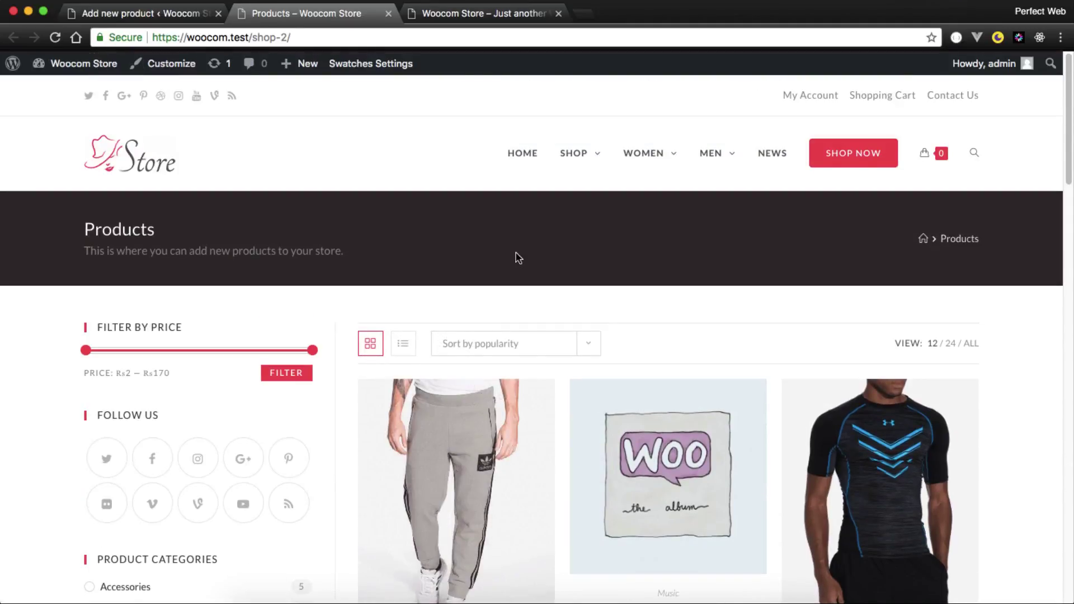
pyautogui.scroll(-1, 516, 253)
pyautogui.scroll(-4, 515, 257)
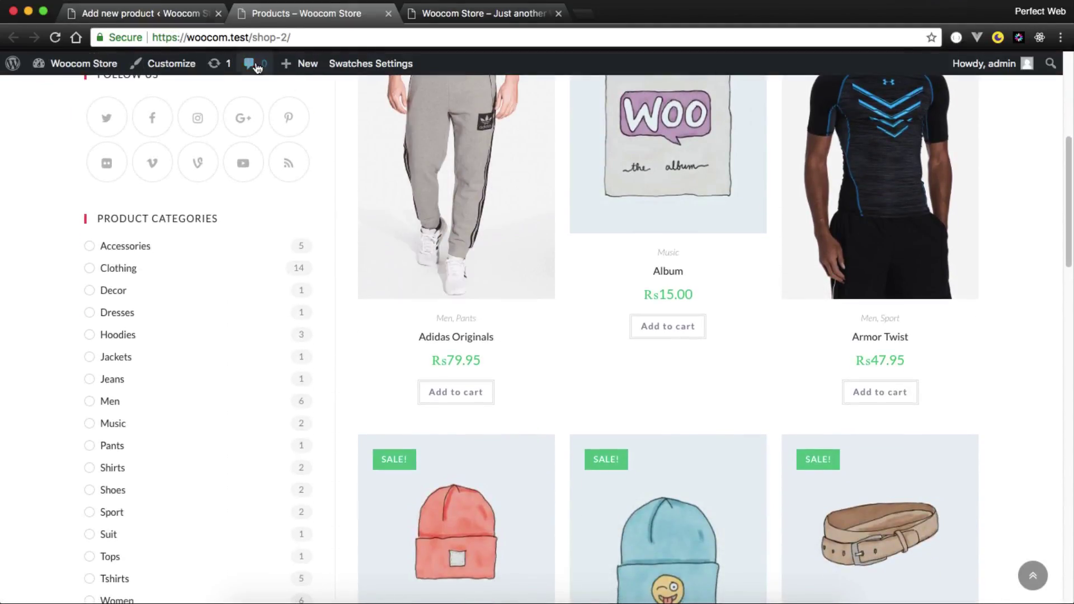
pyautogui.scroll(5, 350, 173)
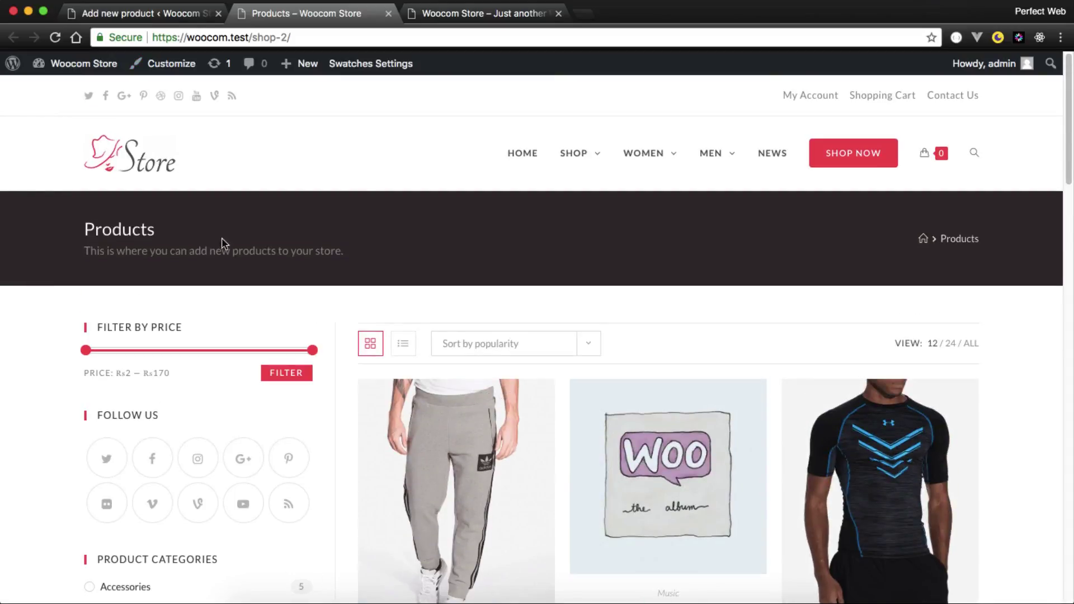
pyautogui.moveTo(280, 36); pyautogui.dragTo(328, 37)
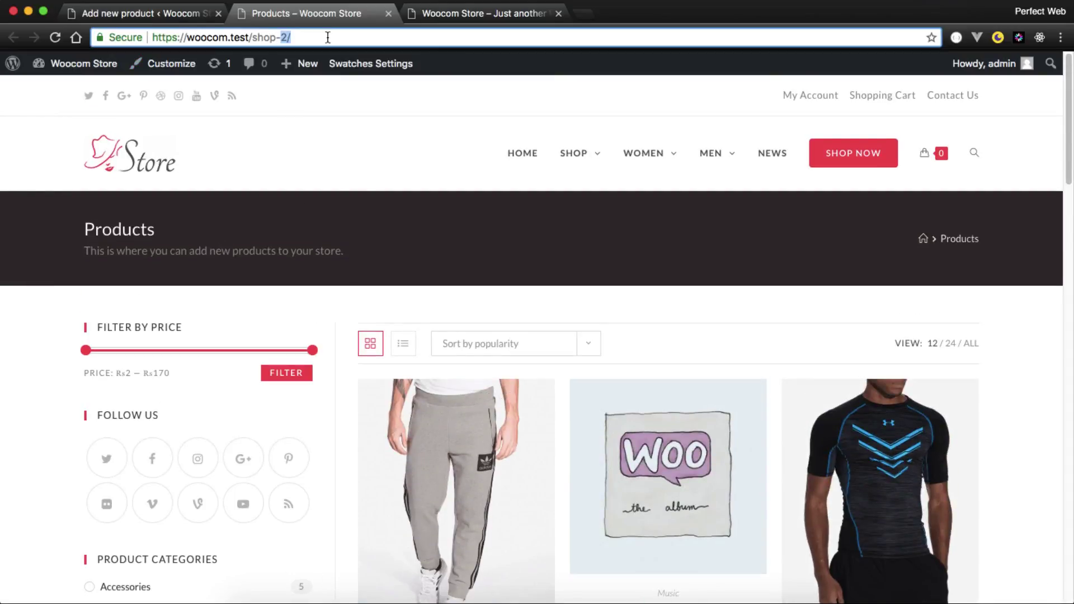
pyautogui.press('BackSpace')
pyautogui.press('BackSpace')
pyautogui.press('Return')
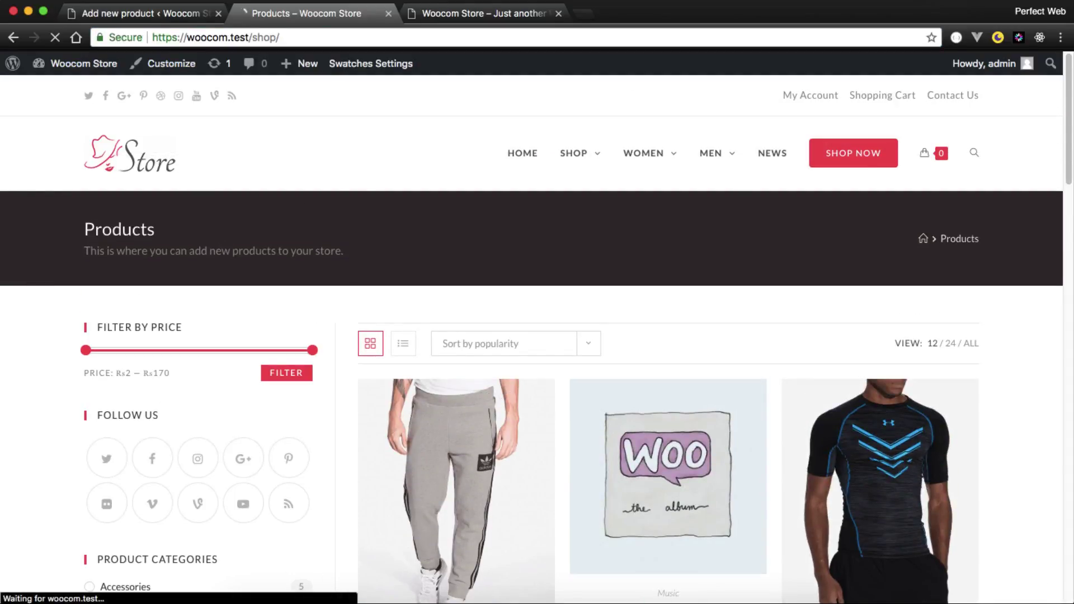
pyautogui.scroll(-3, 488, 173)
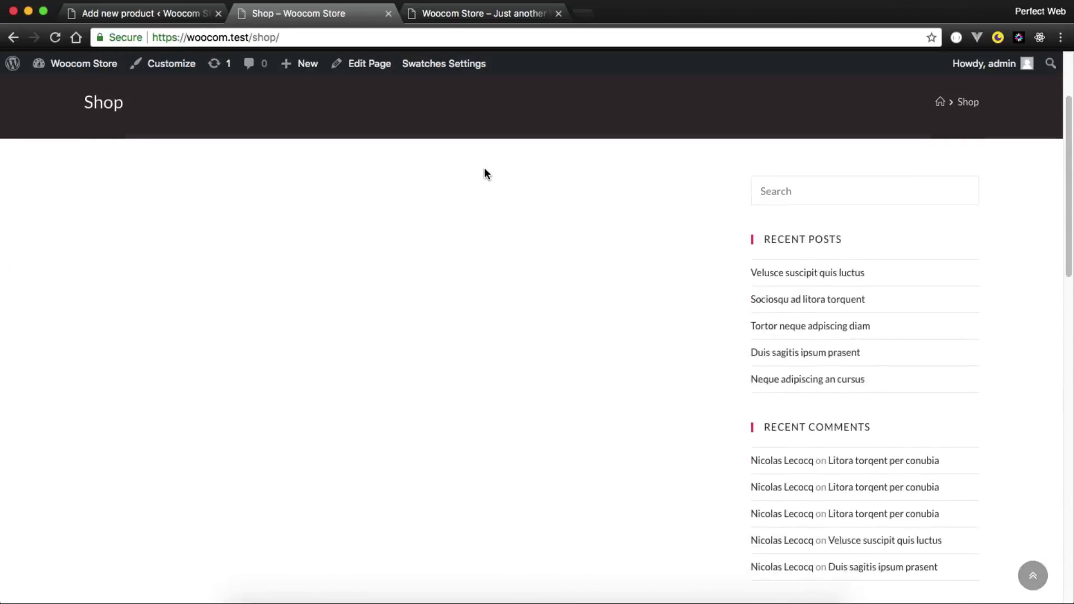
# Step: Return to the products page at the /shop-2/ address
pyautogui.scroll(3, 488, 173)
pyautogui.click(277, 37)
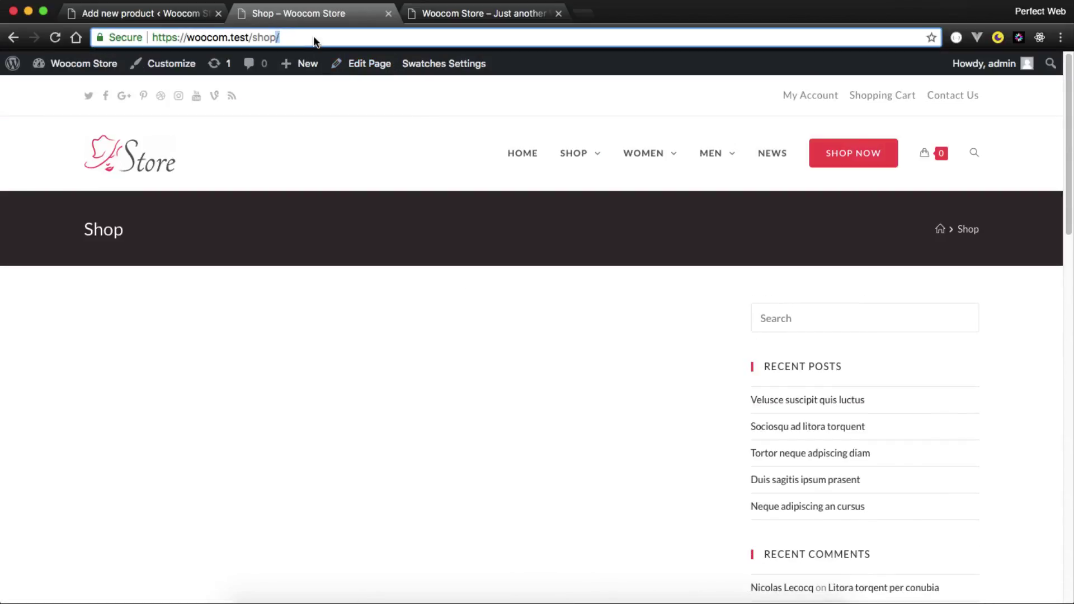
pyautogui.write('-')
pyautogui.press('Return')
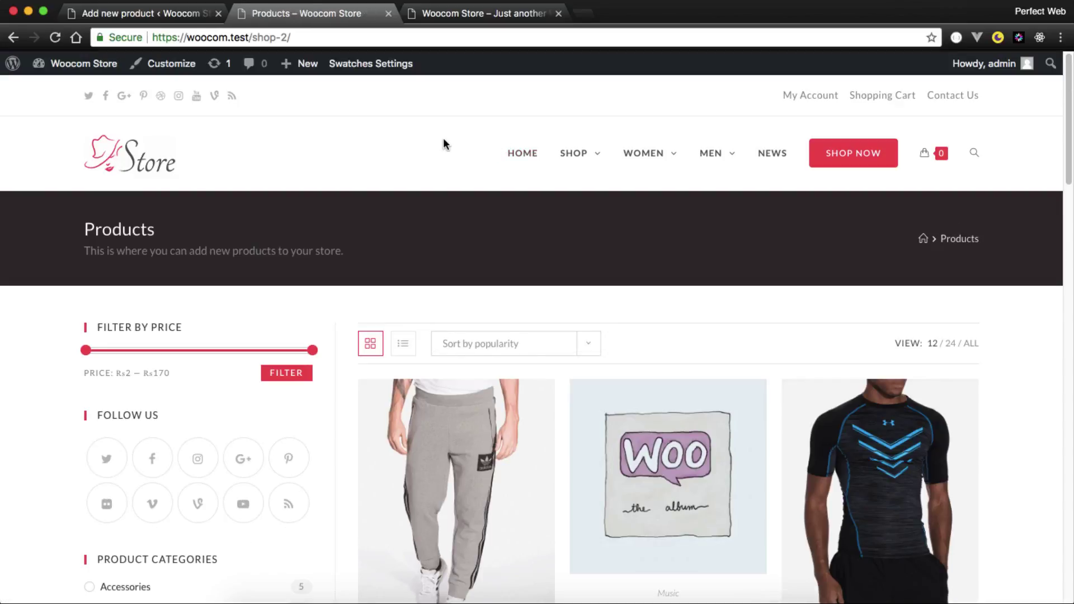
# Step: Browse the shop's product grid and show only the products in the Accessories category
pyautogui.scroll(-10, 394, 177)
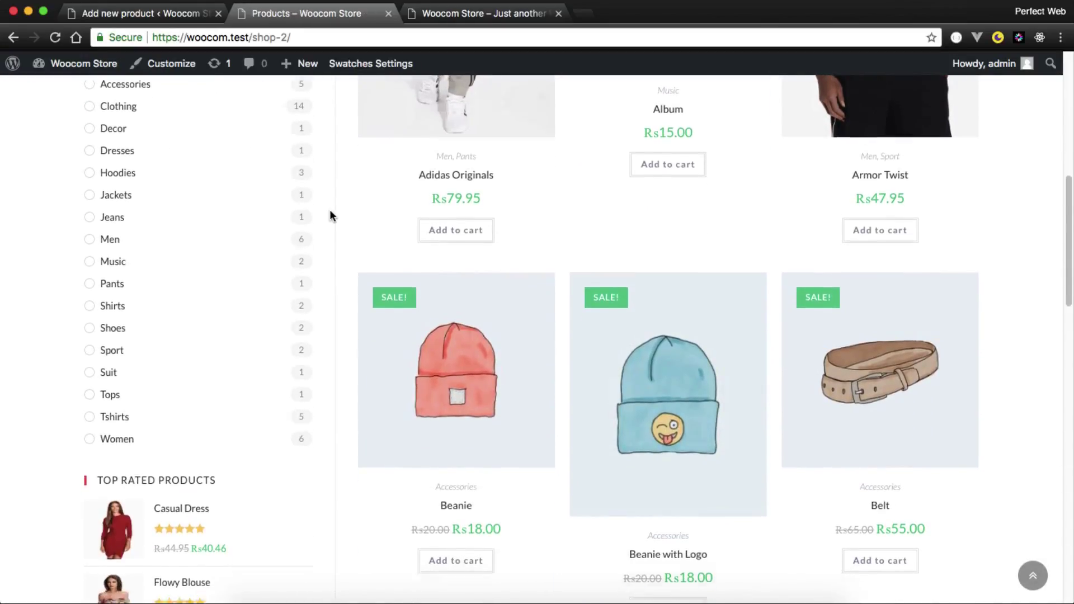
pyautogui.scroll(-2, 330, 216)
pyautogui.scroll(15, 330, 212)
pyautogui.scroll(-6, 330, 212)
pyautogui.scroll(6, 363, 210)
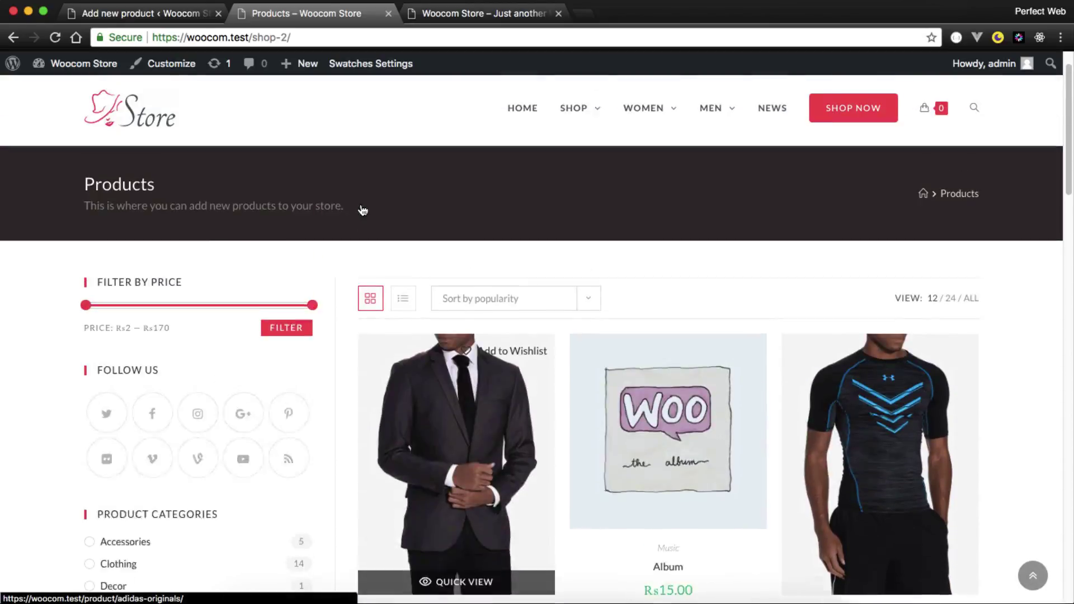
pyautogui.scroll(1, 362, 209)
pyautogui.scroll(-3, 162, 335)
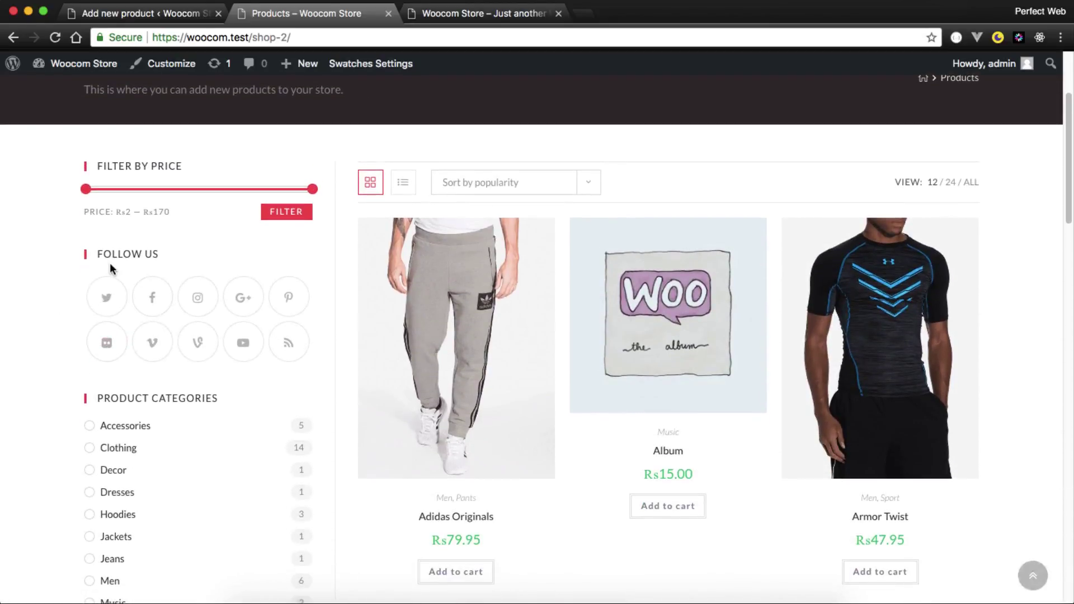
pyautogui.click(88, 428)
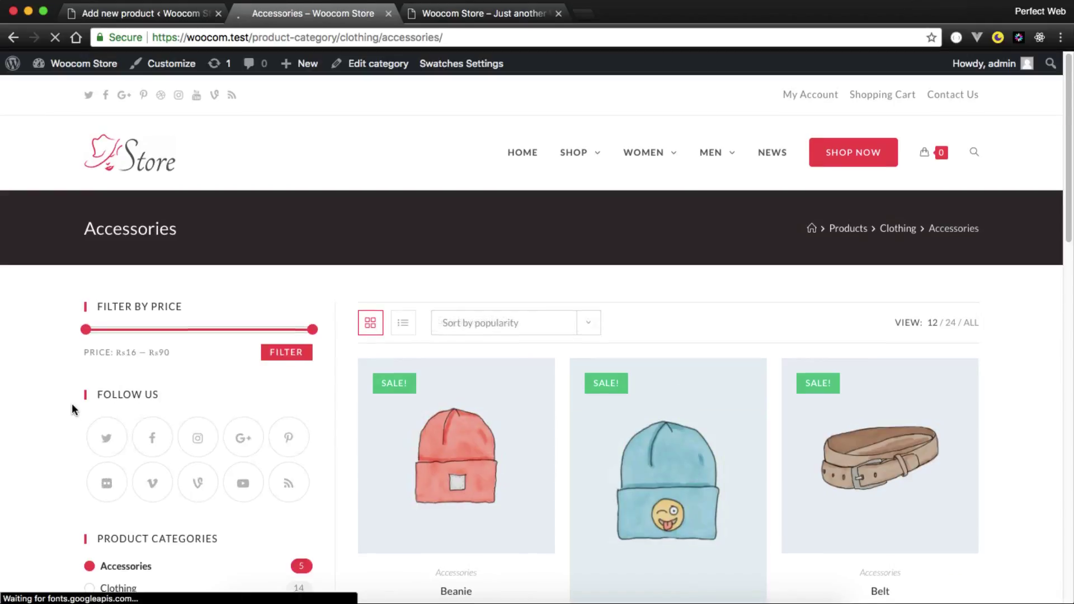
pyautogui.scroll(-7, 71, 404)
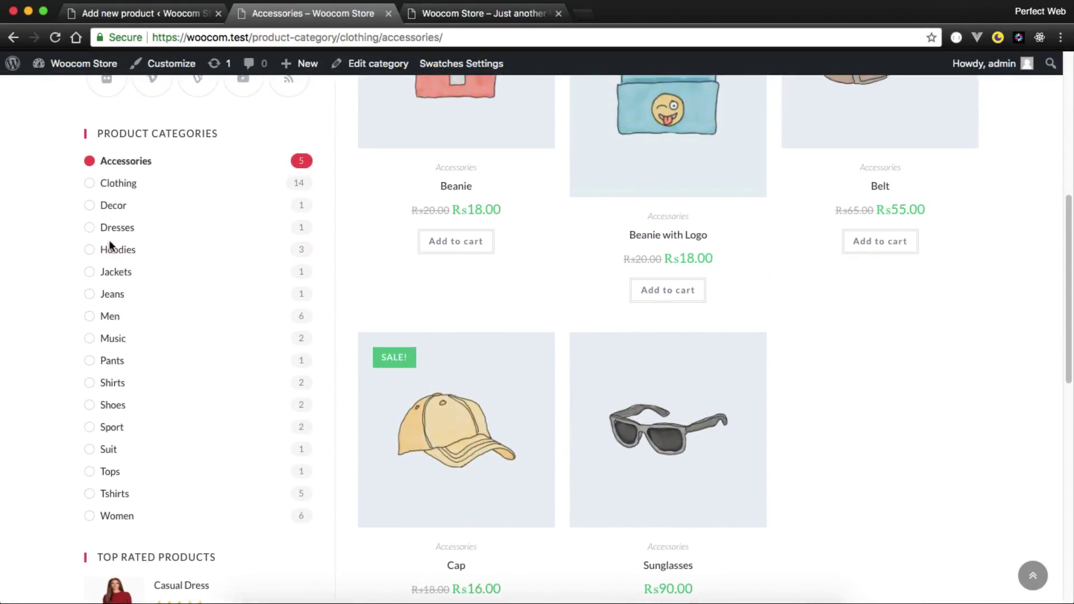
# Step: Switch the category filter to Clothing and browse its products down to the Logo Collection
pyautogui.click(93, 183)
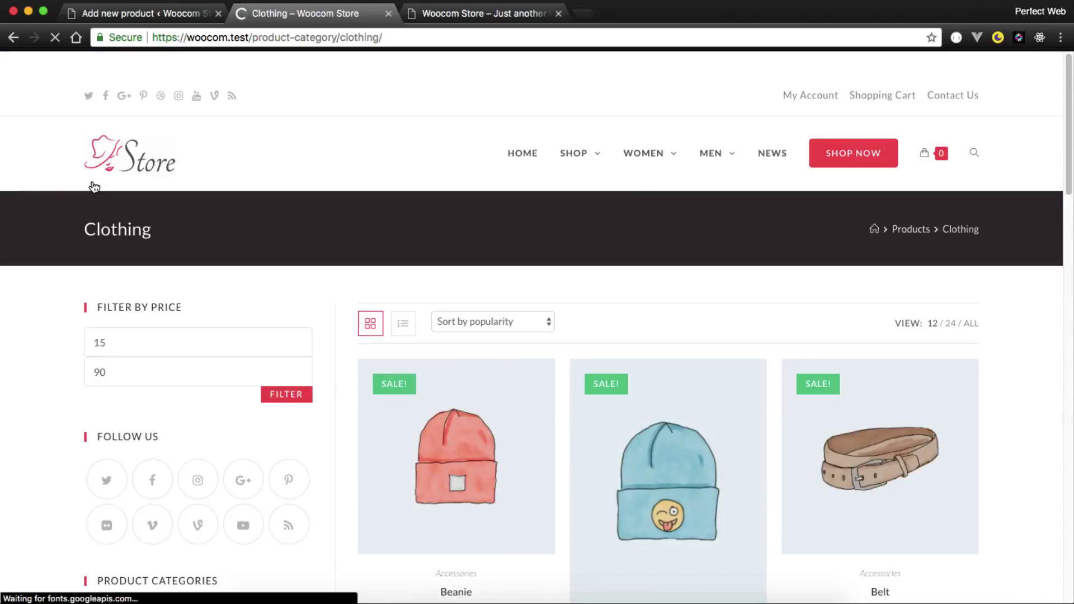
pyautogui.scroll(-3, 10, 448)
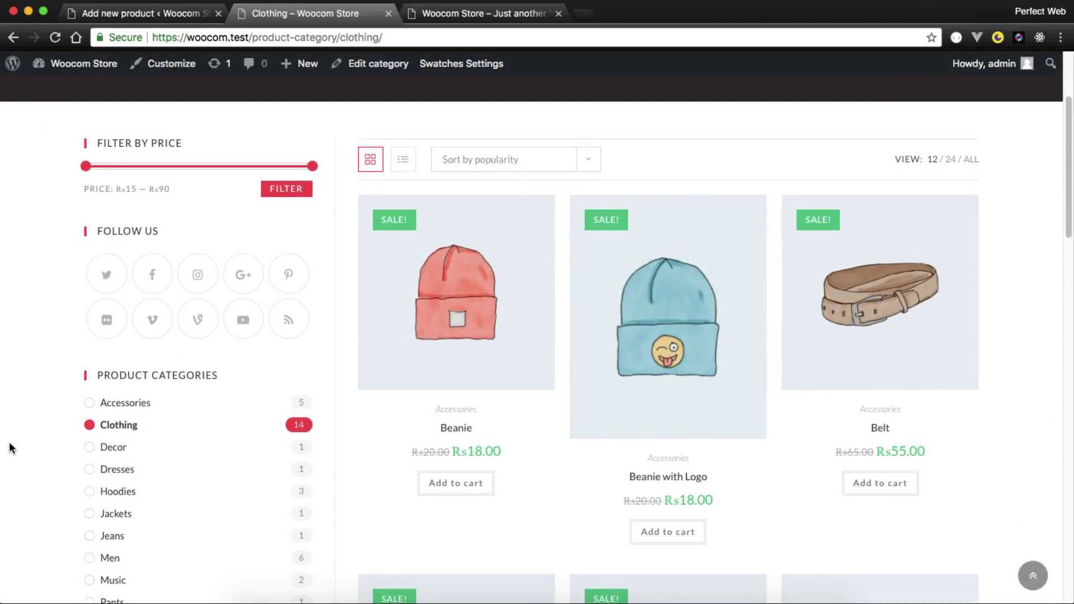
pyautogui.scroll(-8, 10, 447)
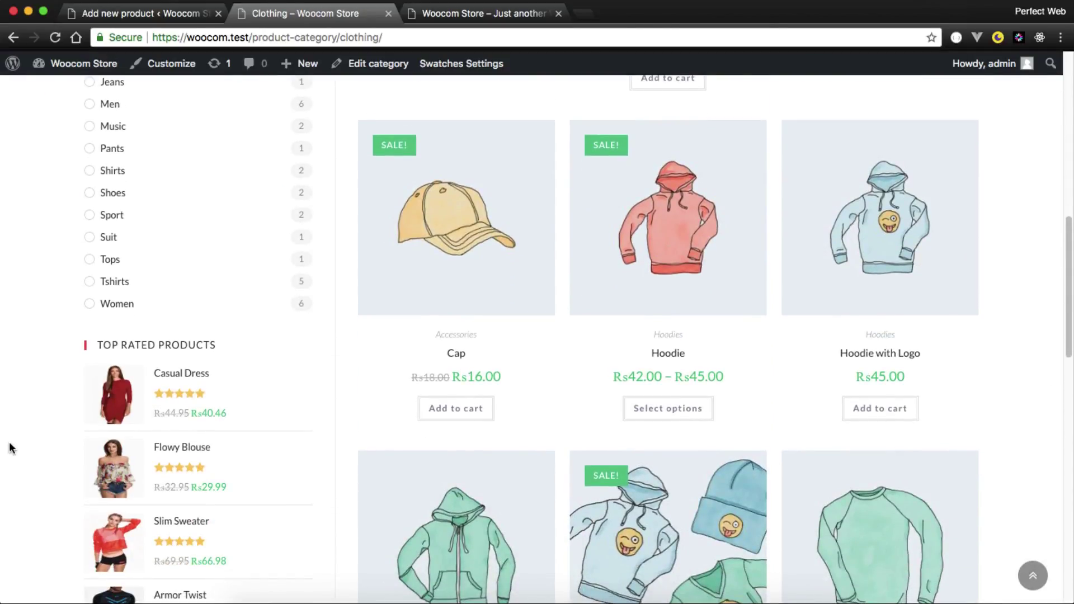
pyautogui.scroll(-6, 45, 392)
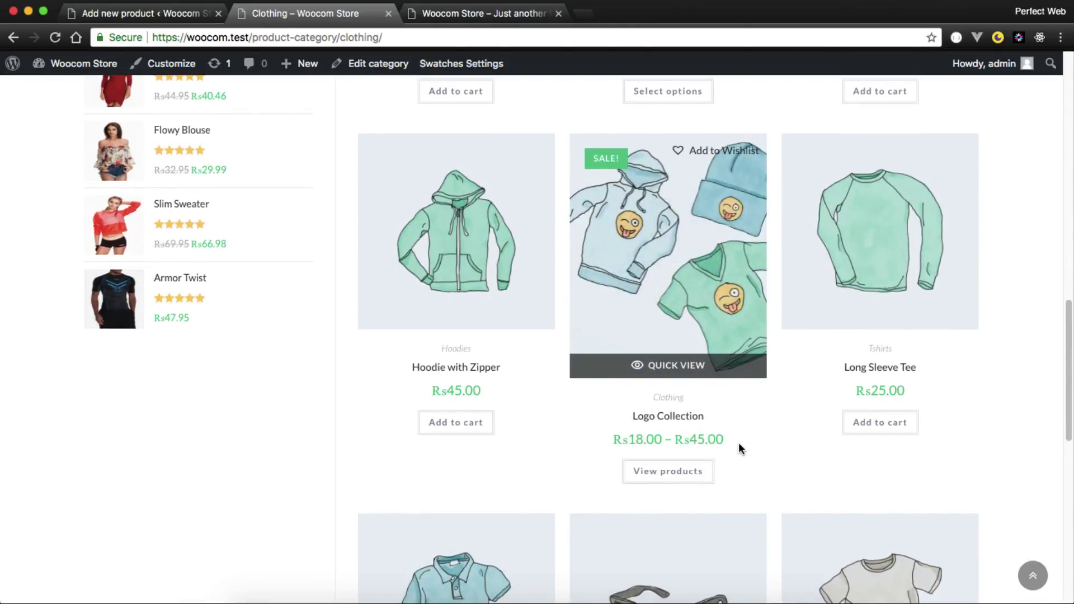
# Step: Open the Logo Collection grouped product and look over its component items
pyautogui.click(670, 475)
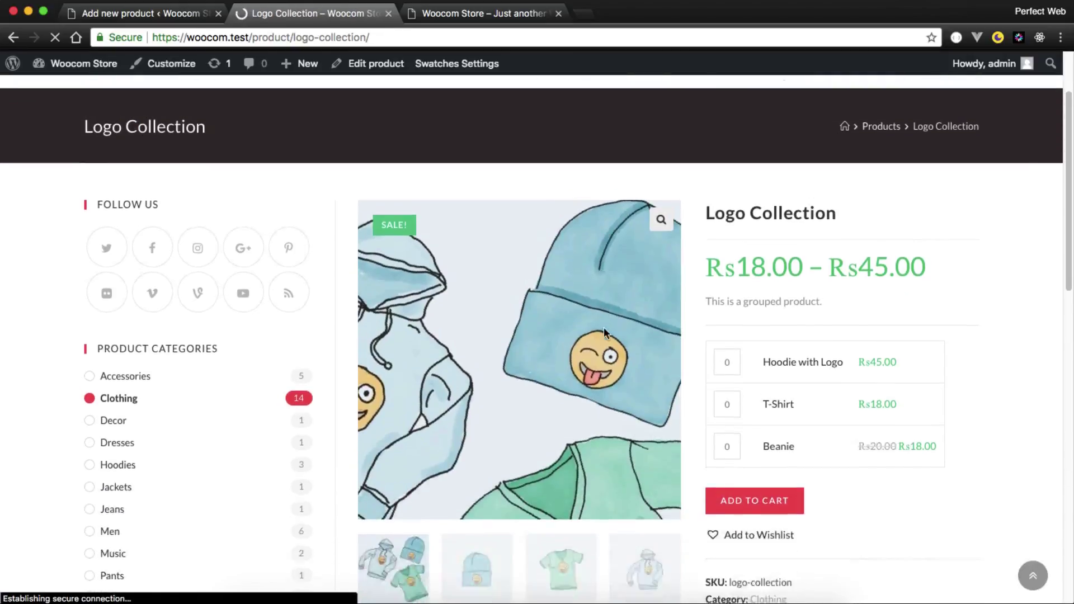
pyautogui.scroll(-6, 603, 326)
pyautogui.scroll(3, 609, 328)
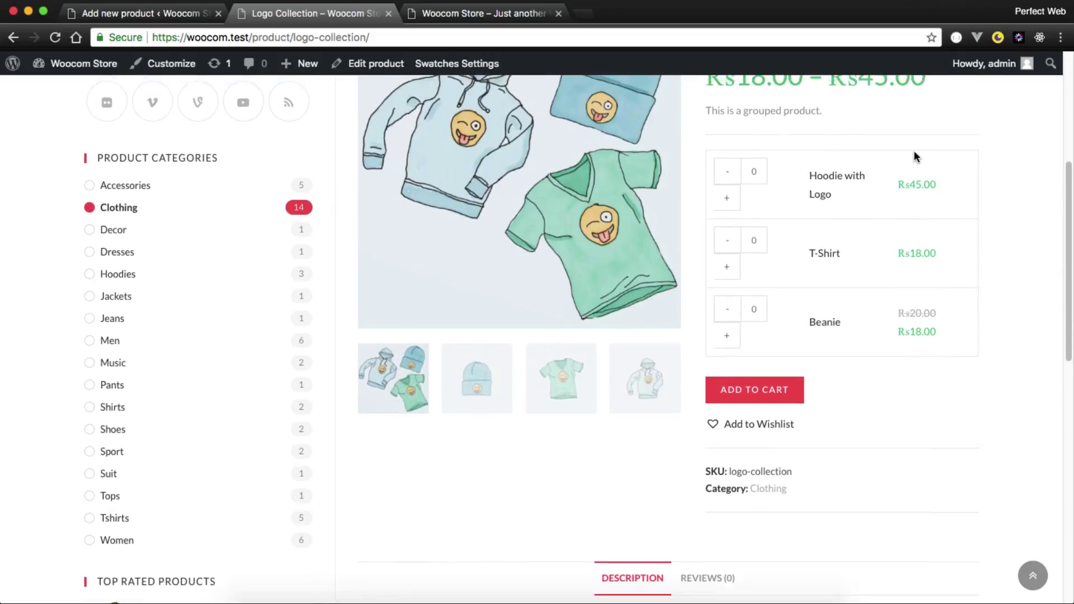
# Step: Set the quantities of Hoodie with Logo, T-Shirt and Beanie to 1 each and add them to the cart
pyautogui.scroll(3, 914, 149)
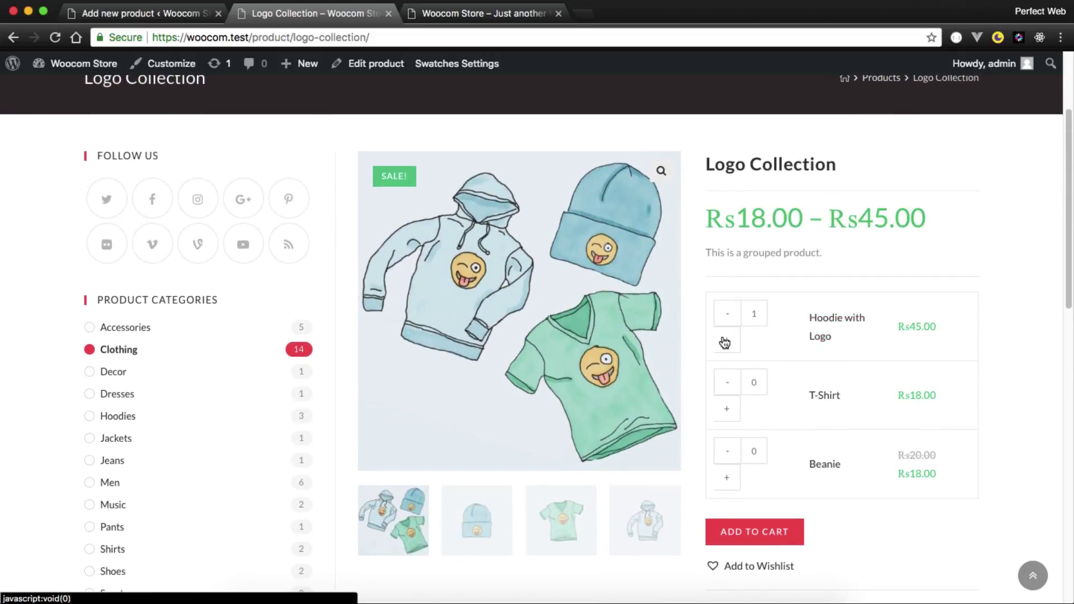
pyautogui.click(726, 408)
pyautogui.click(726, 477)
pyautogui.scroll(-5, 861, 400)
pyautogui.scroll(2, 864, 397)
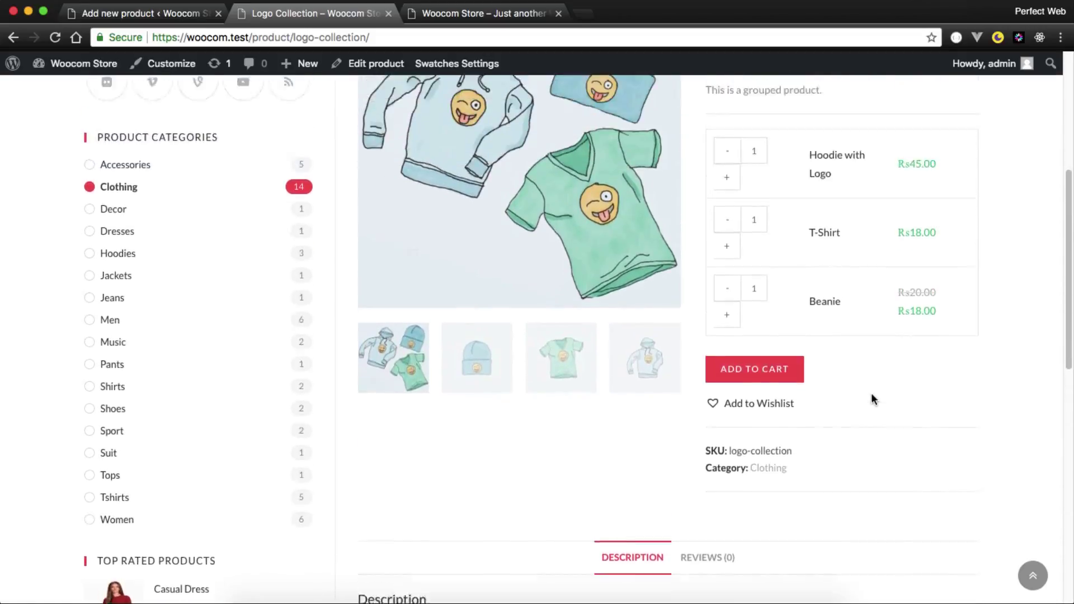
pyautogui.scroll(1, 872, 398)
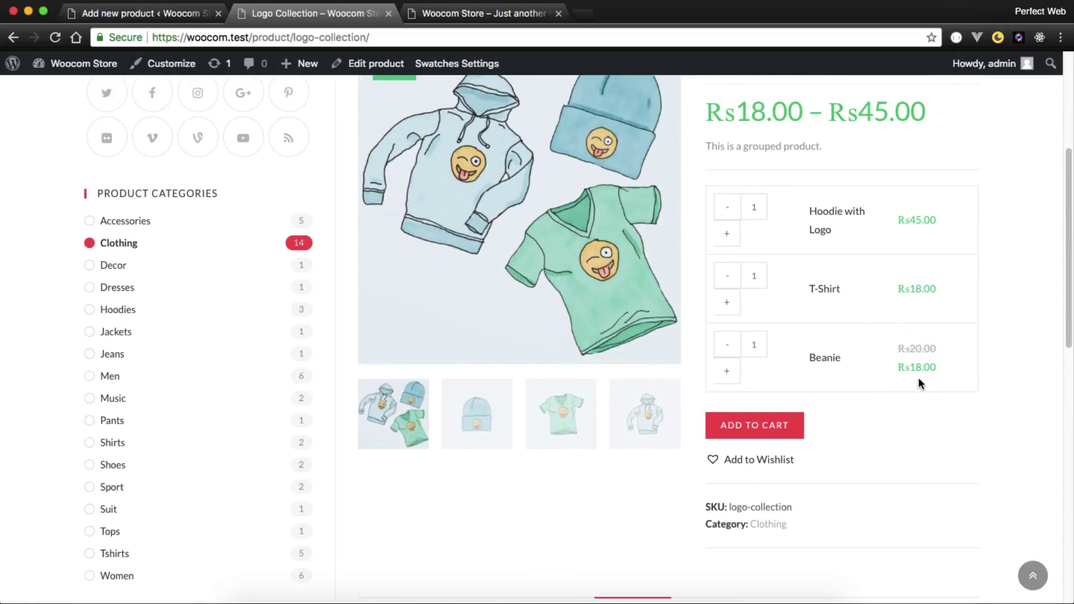
pyautogui.scroll(-4, 919, 383)
pyautogui.scroll(2, 920, 369)
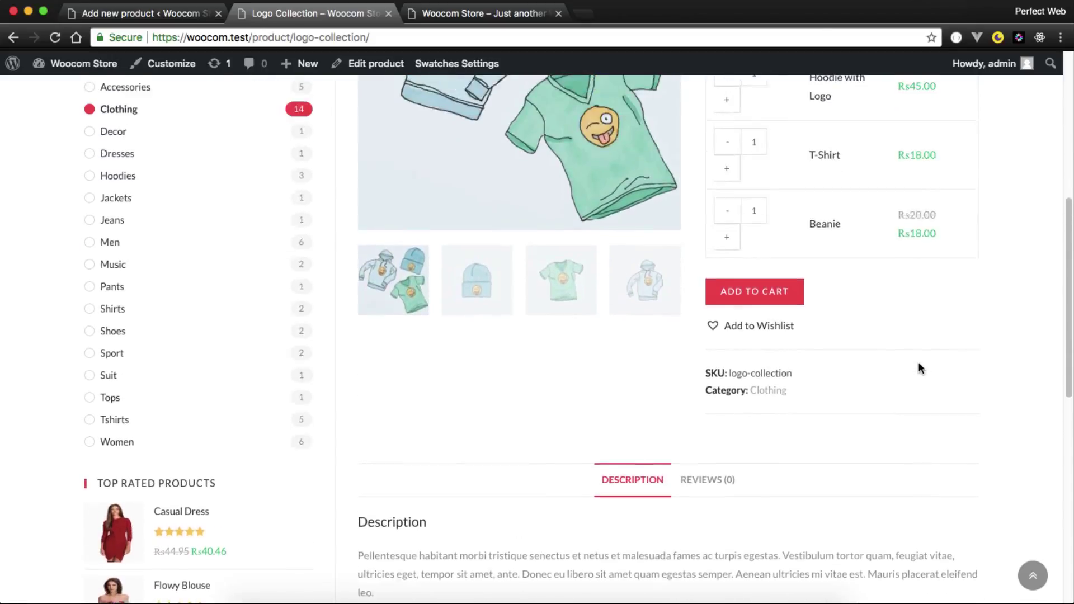
pyautogui.scroll(1, 917, 367)
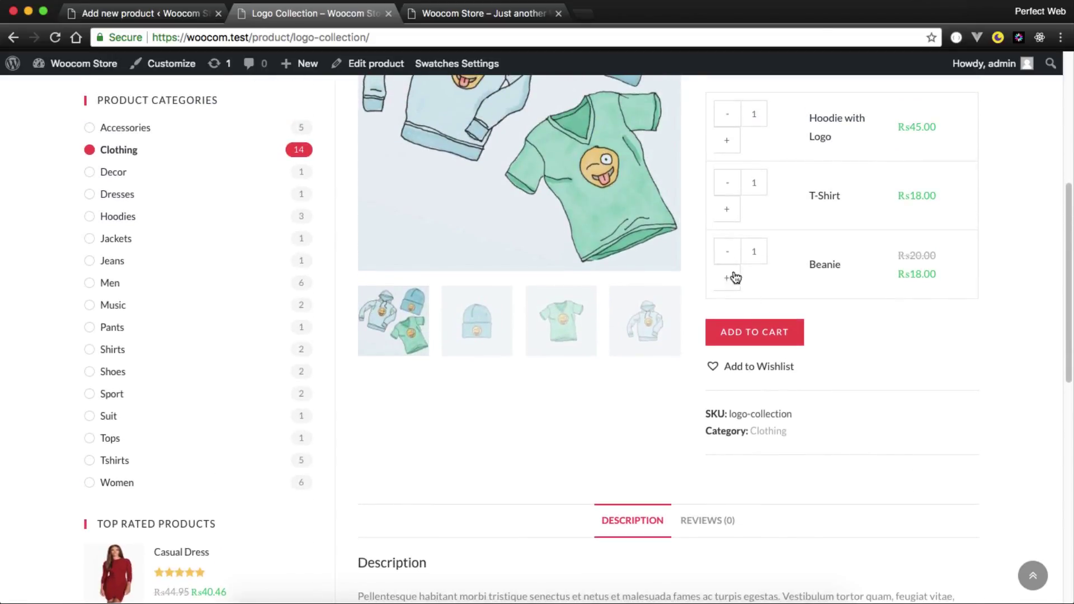
pyautogui.click(772, 334)
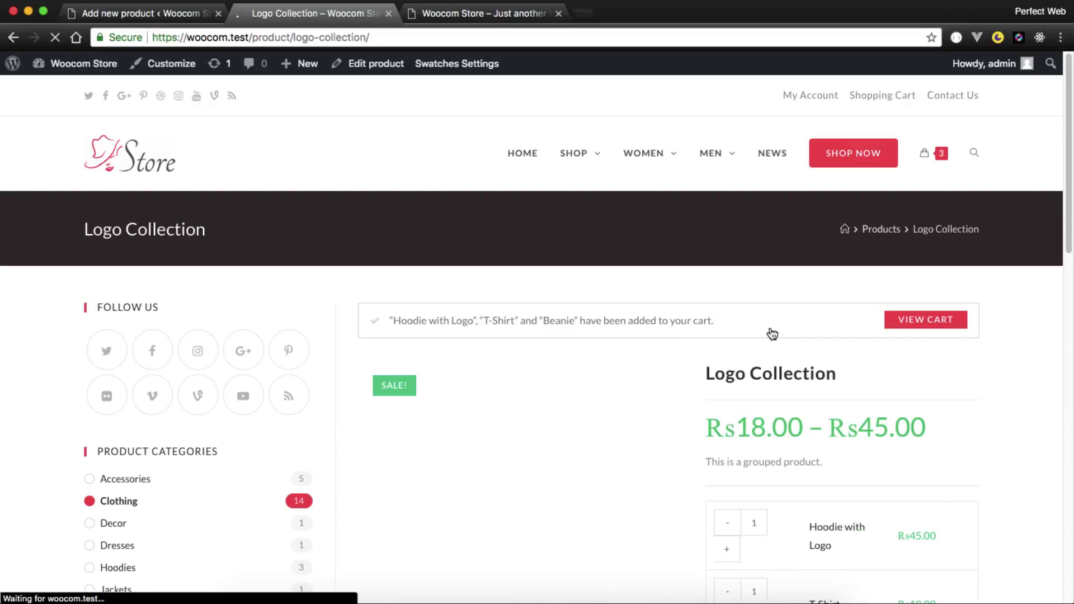
# Step: Examine the added items and the subtotal in the header's mini cart
pyautogui.moveTo(932, 162)
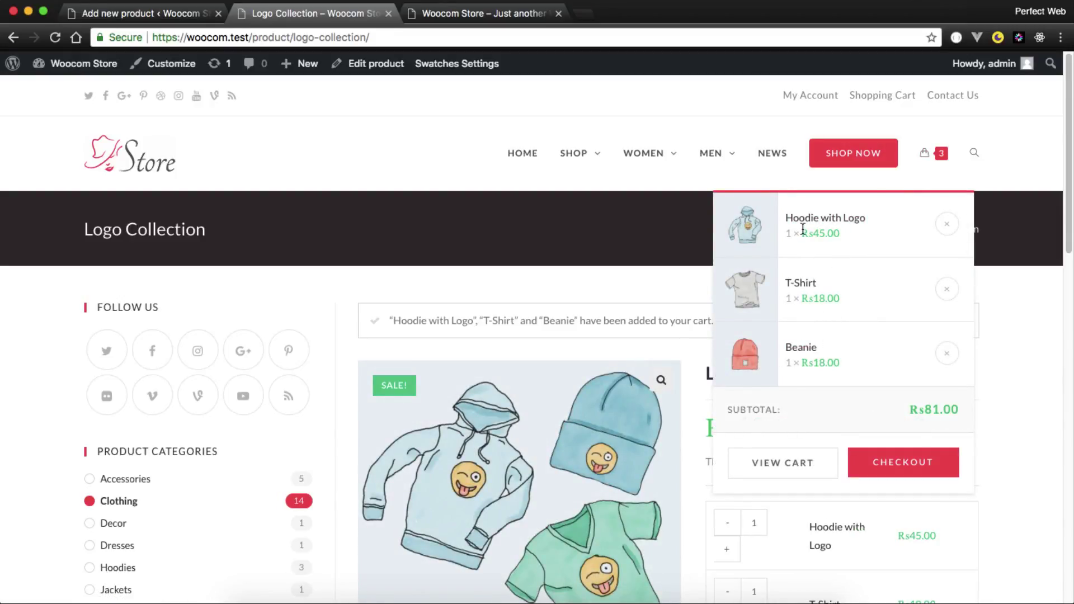
pyautogui.moveTo(923, 408); pyautogui.dragTo(952, 404)
pyautogui.click(941, 403)
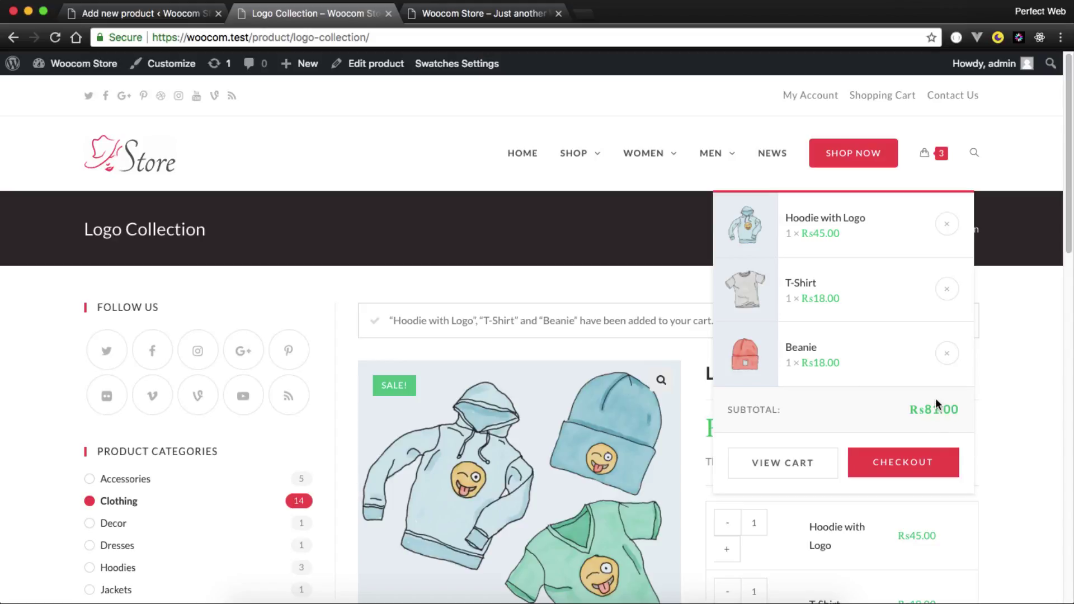
# Step: Open the full cart page and review its items, quantities, shipping and cart totals
pyautogui.click(817, 454)
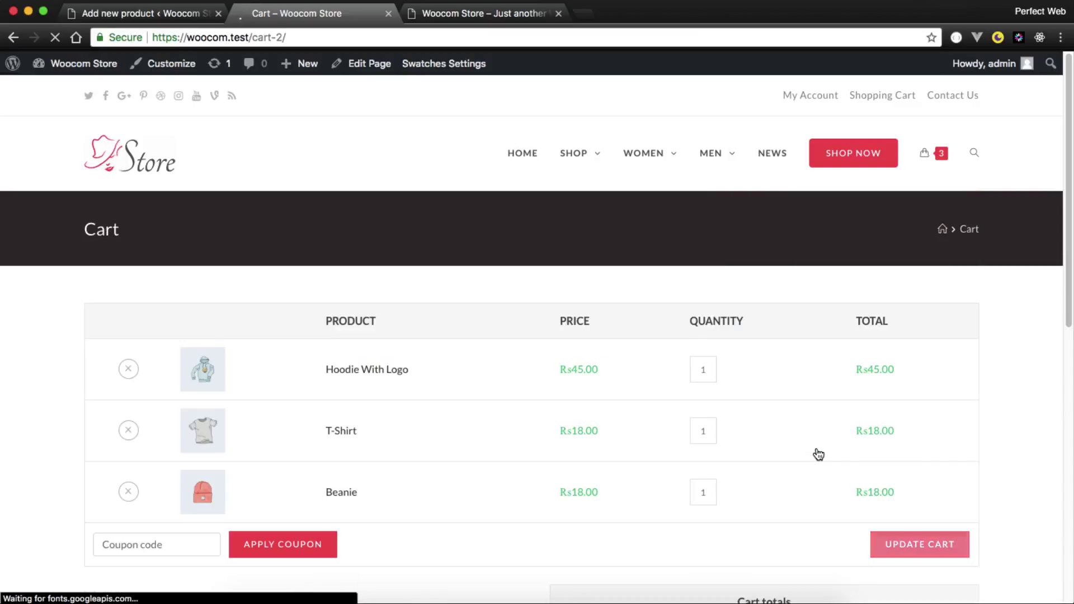
pyautogui.scroll(-3, 649, 294)
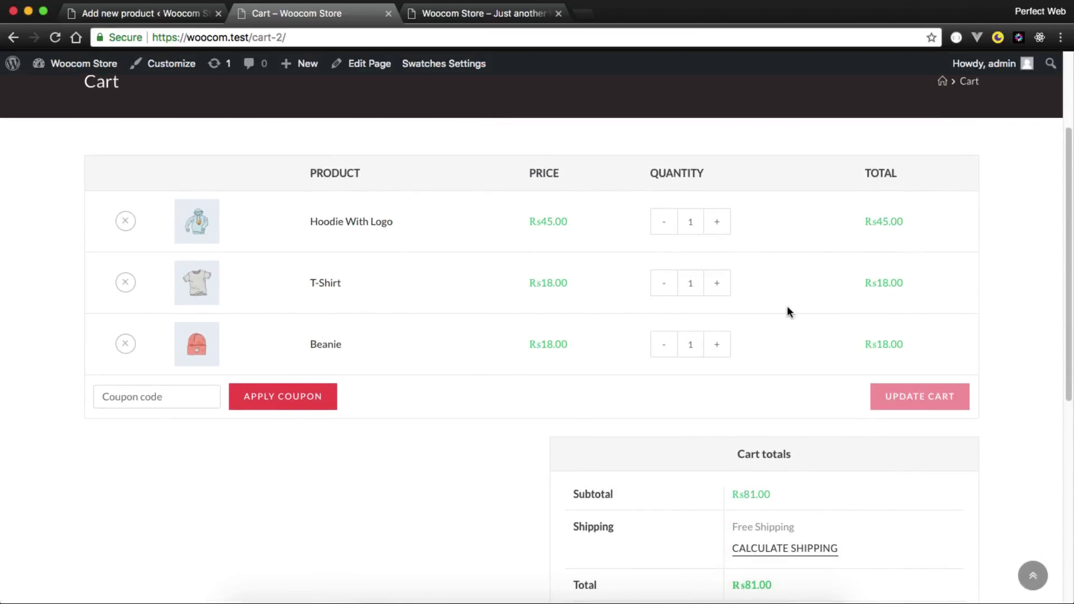
pyautogui.scroll(-7, 783, 336)
pyautogui.scroll(5, 766, 355)
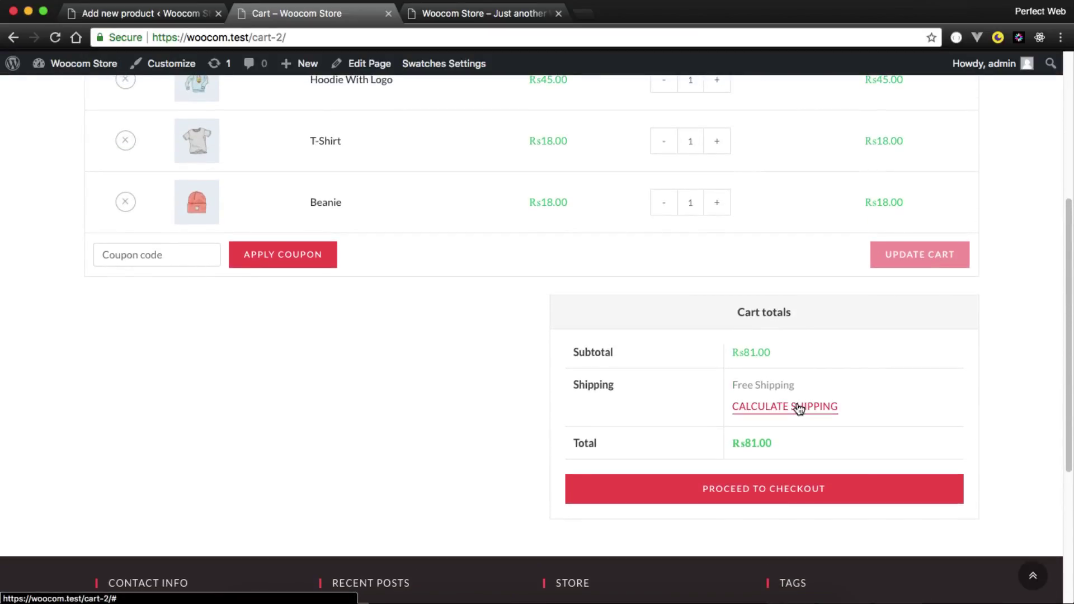
# Step: Proceed to checkout and examine the billing fields, order summary and cash on delivery payment option
pyautogui.click(769, 494)
pyautogui.scroll(-8, 599, 373)
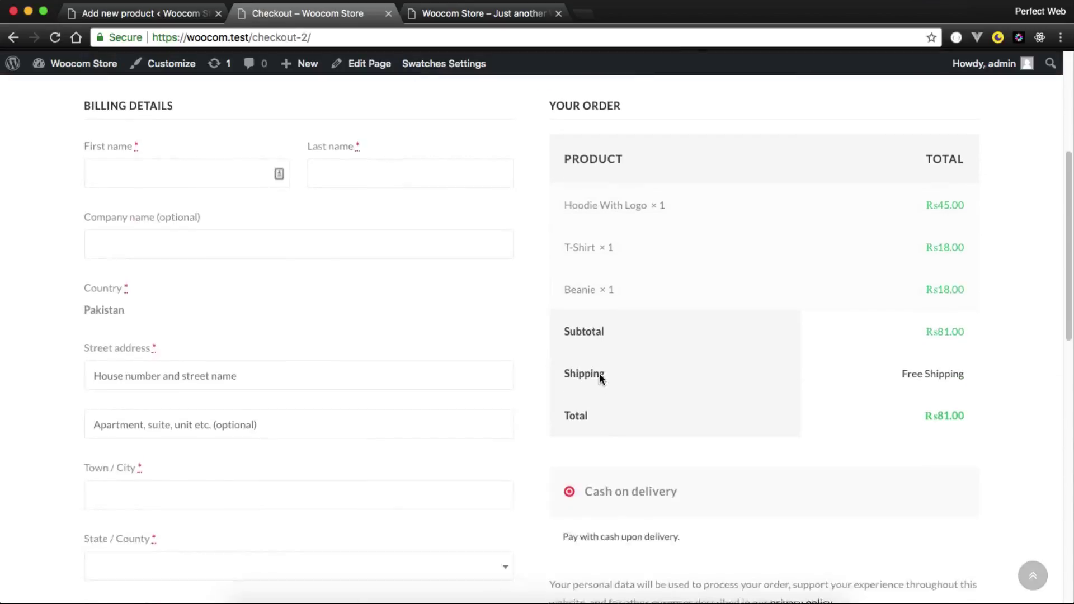
pyautogui.scroll(7, 287, 347)
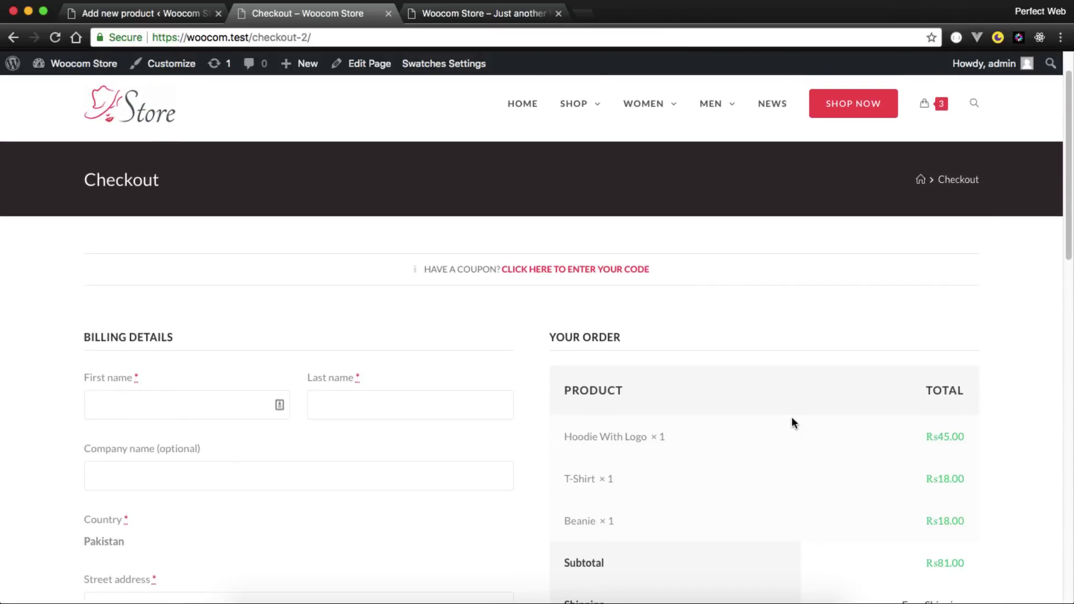
pyautogui.scroll(-3, 792, 418)
pyautogui.scroll(-3, 632, 331)
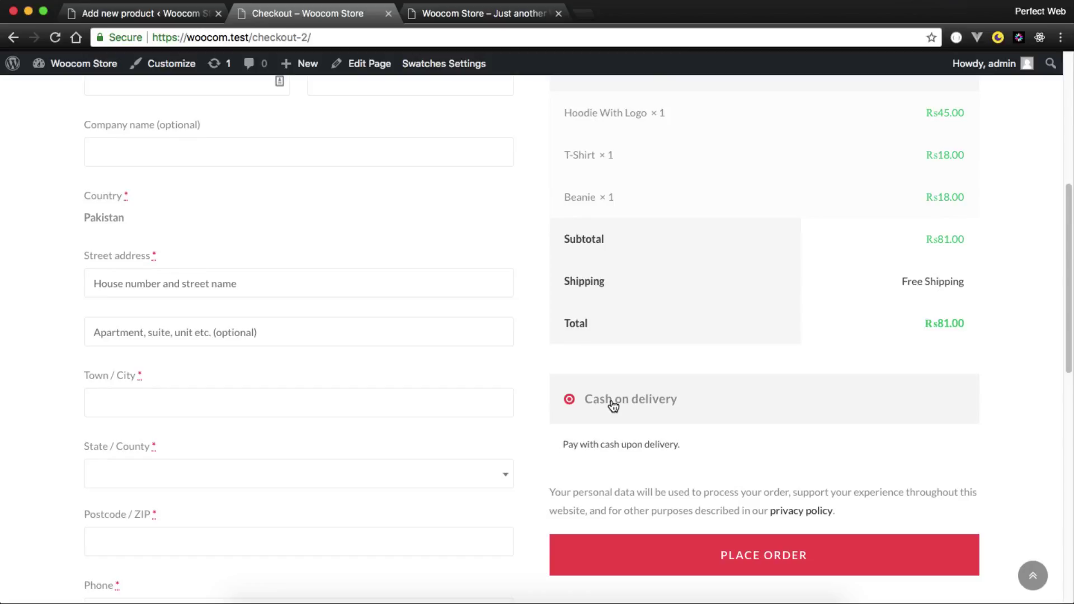
pyautogui.scroll(6, 364, 507)
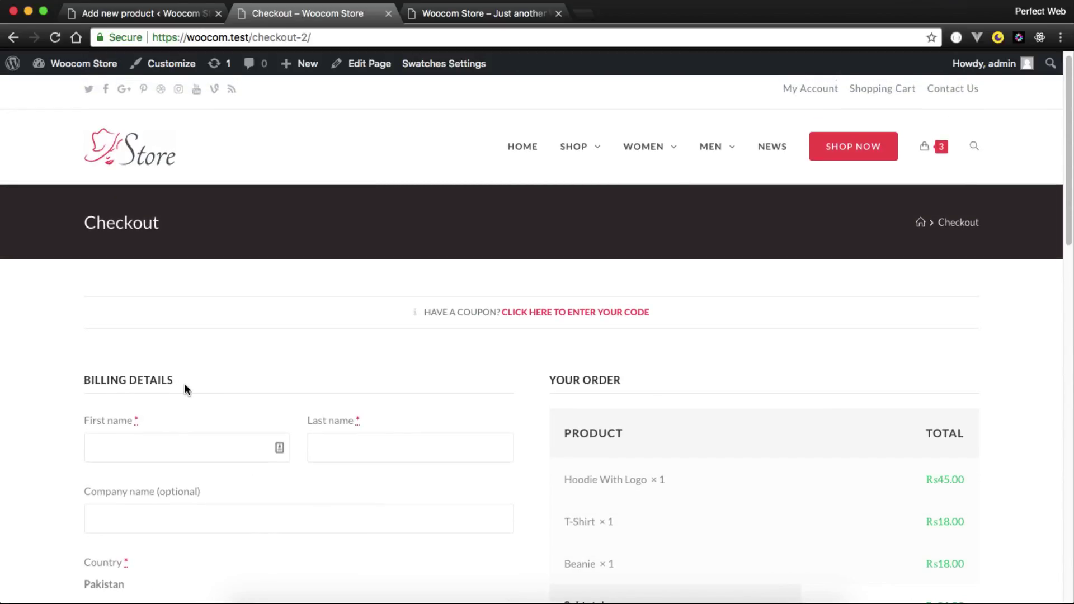
pyautogui.scroll(-10, 61, 374)
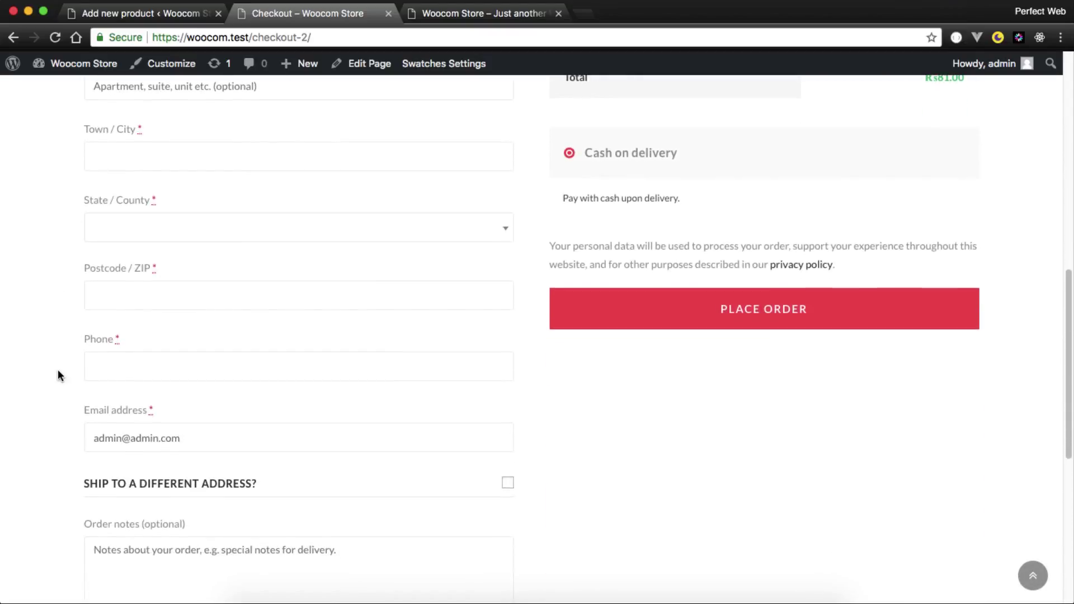
# Step: Fill in the billing details with the saved autofill profile and place the order with cash on delivery
pyautogui.scroll(-5, 59, 374)
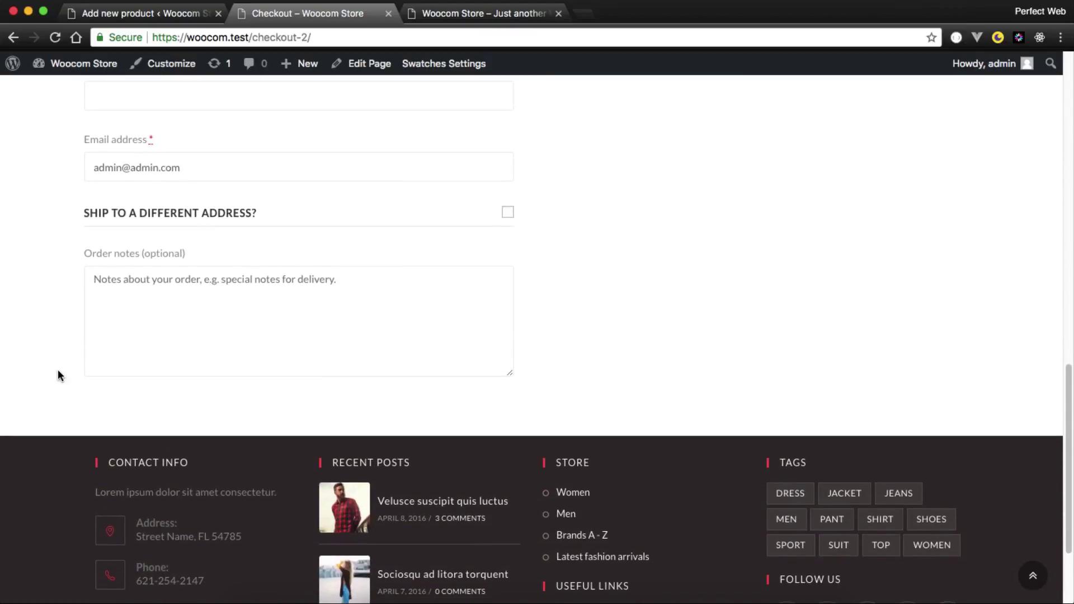
pyautogui.scroll(8, 58, 374)
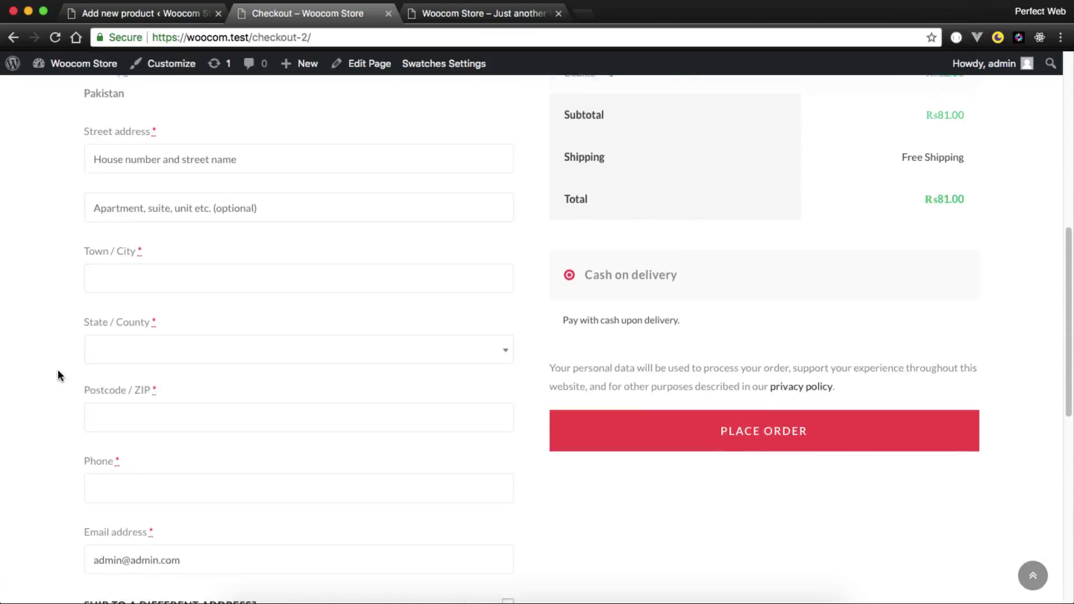
pyautogui.scroll(3, 151, 220)
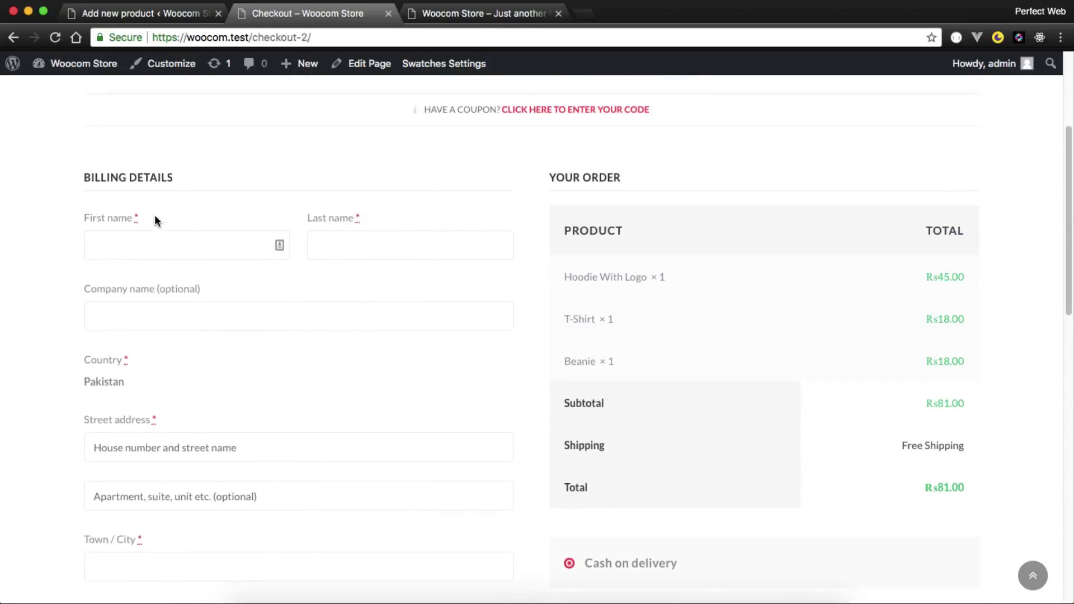
pyautogui.doubleClick(84, 383)
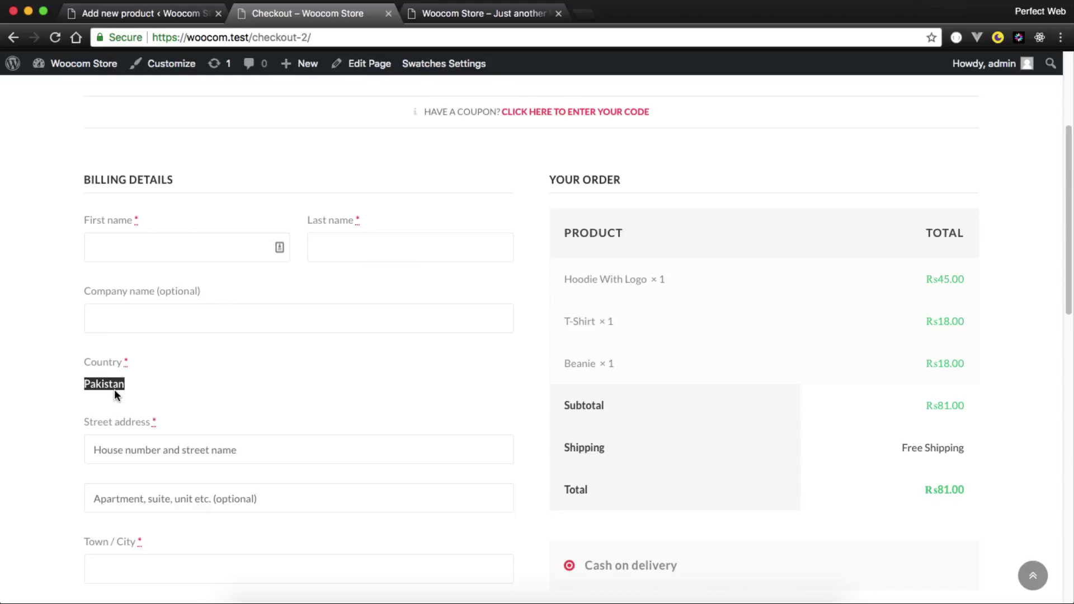
pyautogui.click(177, 246)
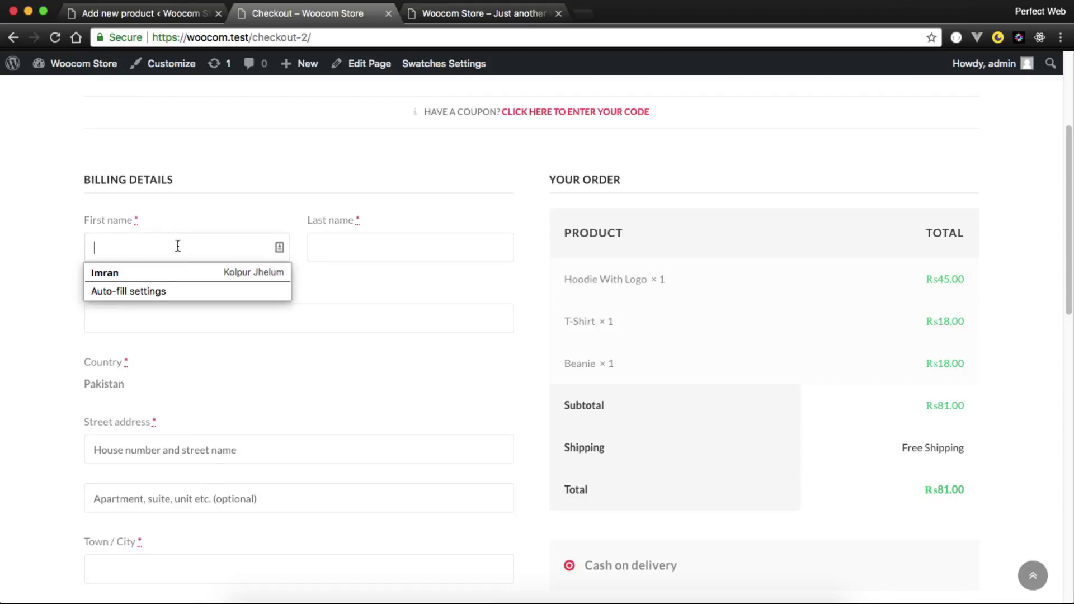
pyautogui.click(163, 273)
pyautogui.scroll(-8, 83, 300)
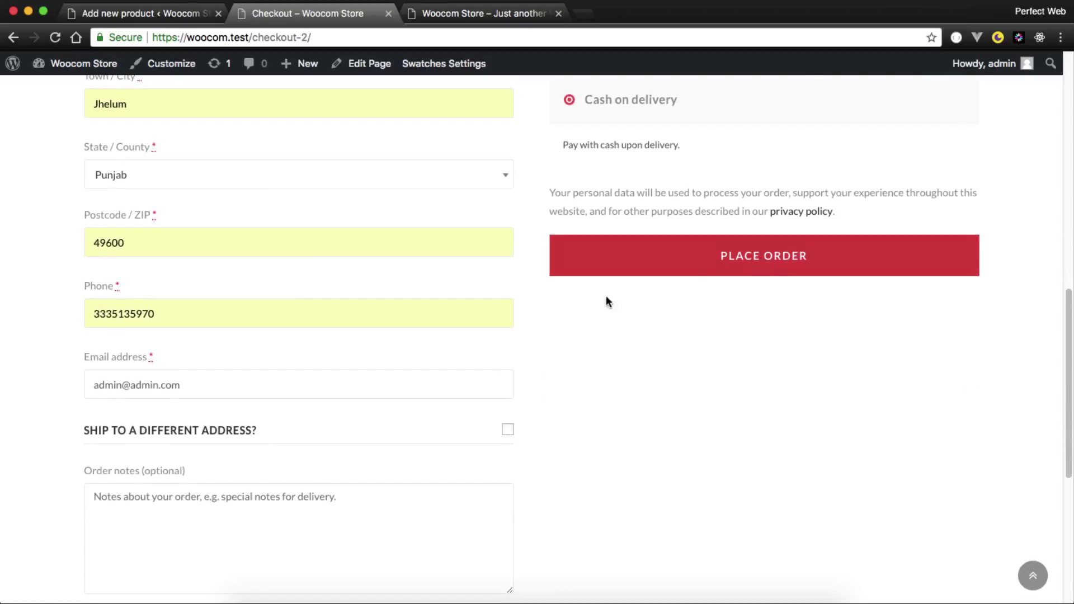
pyautogui.click(723, 260)
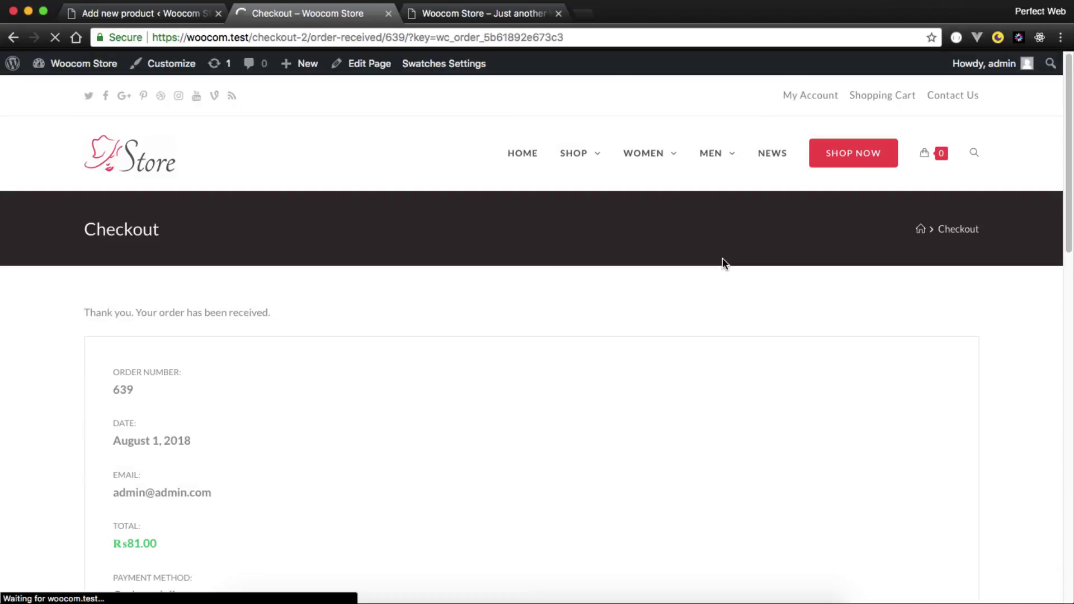
# Step: Review the order confirmation and compare its order number with the newest entry in the WooCommerce orders list
pyautogui.scroll(-5, 663, 305)
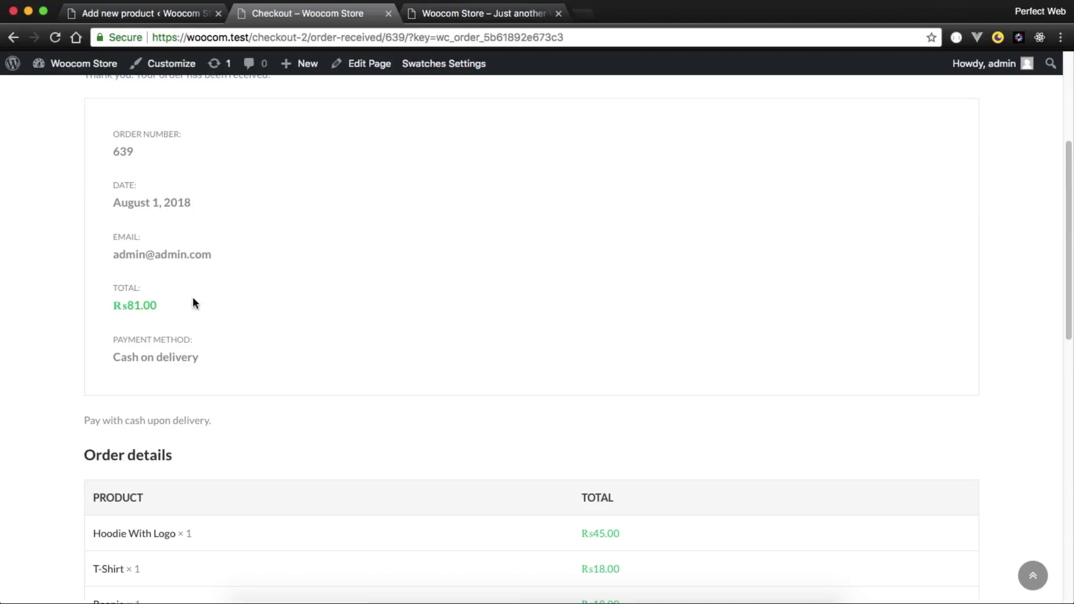
pyautogui.moveTo(122, 356); pyautogui.dragTo(210, 357)
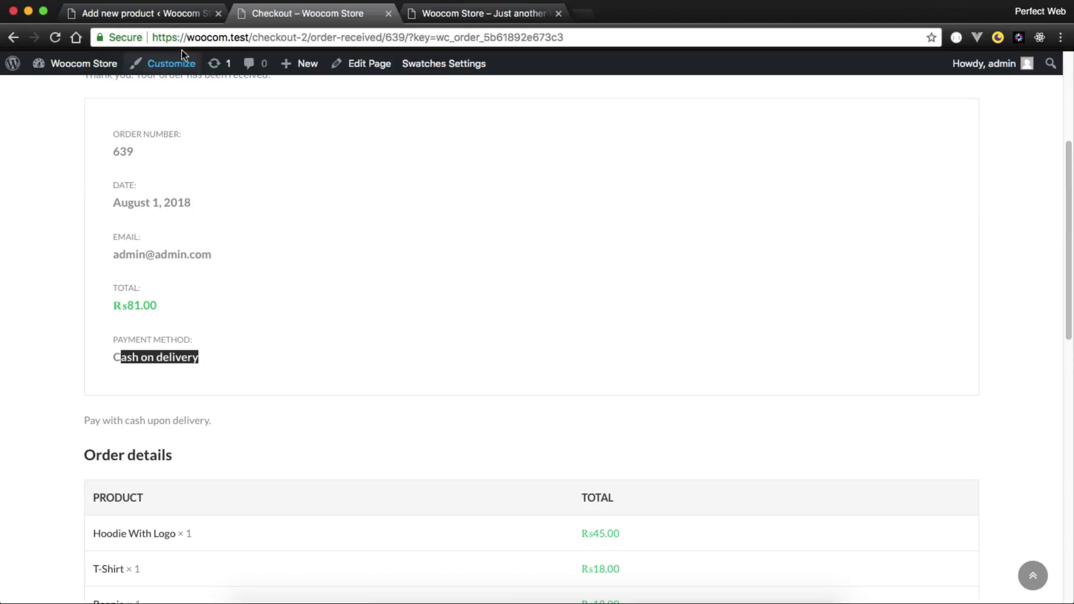
pyautogui.click(175, 13)
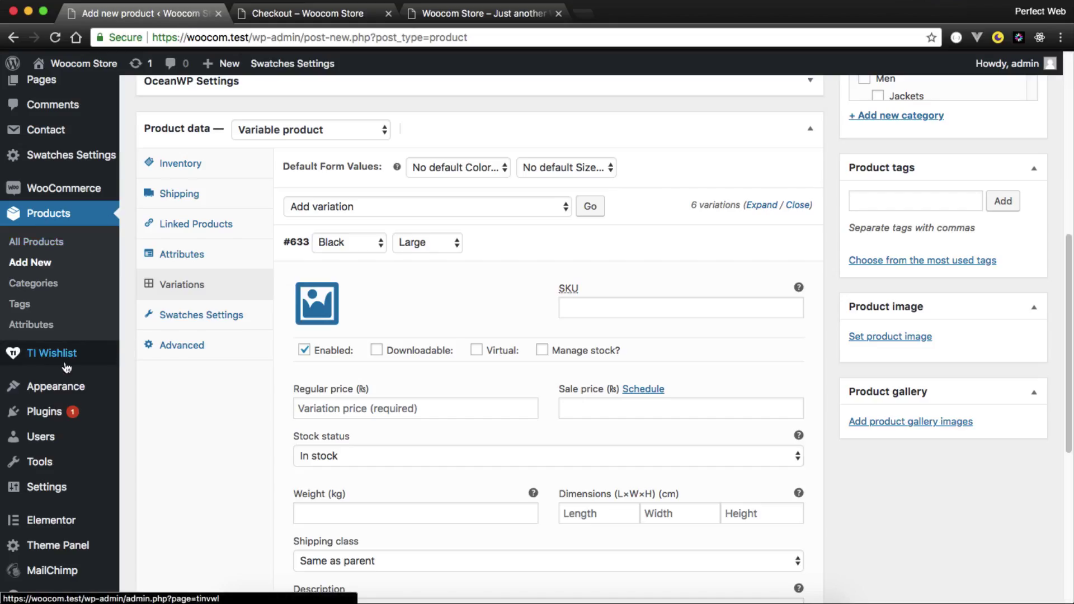
pyautogui.moveTo(66, 185)
pyautogui.click(144, 191)
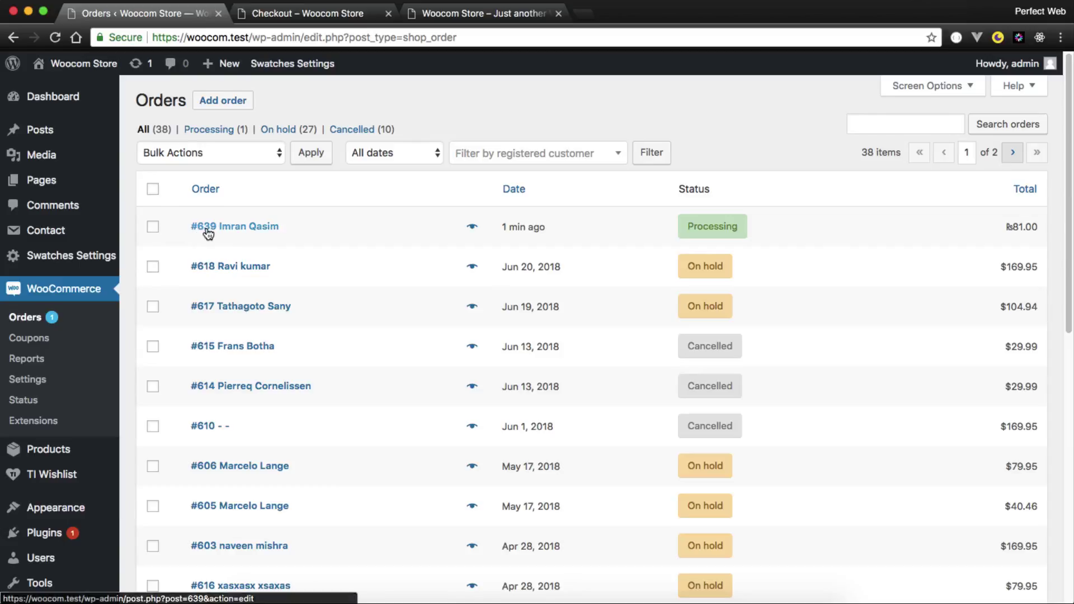
pyautogui.click(334, 16)
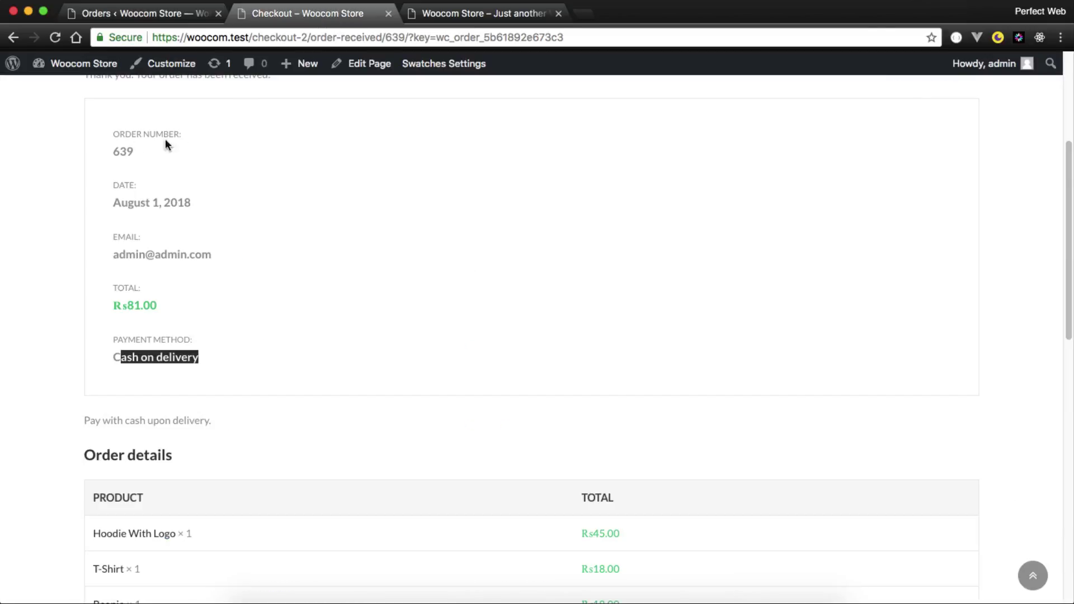
pyautogui.moveTo(112, 150); pyautogui.dragTo(143, 150)
pyautogui.click(137, 13)
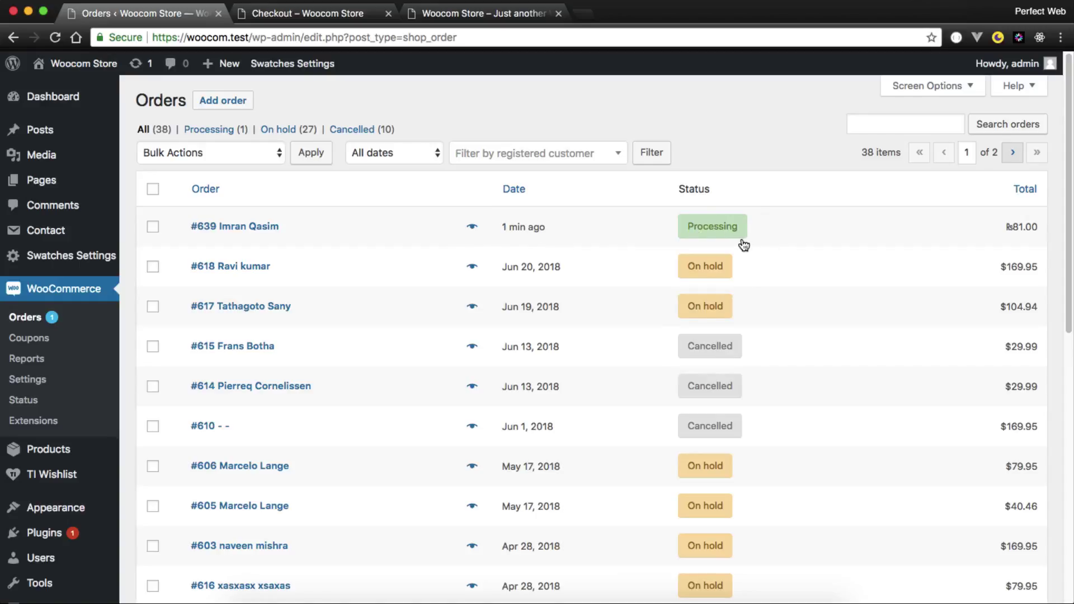
# Step: Set the newest order's status to Completed and update it with the action Email invoice / order details to customer
pyautogui.click(245, 229)
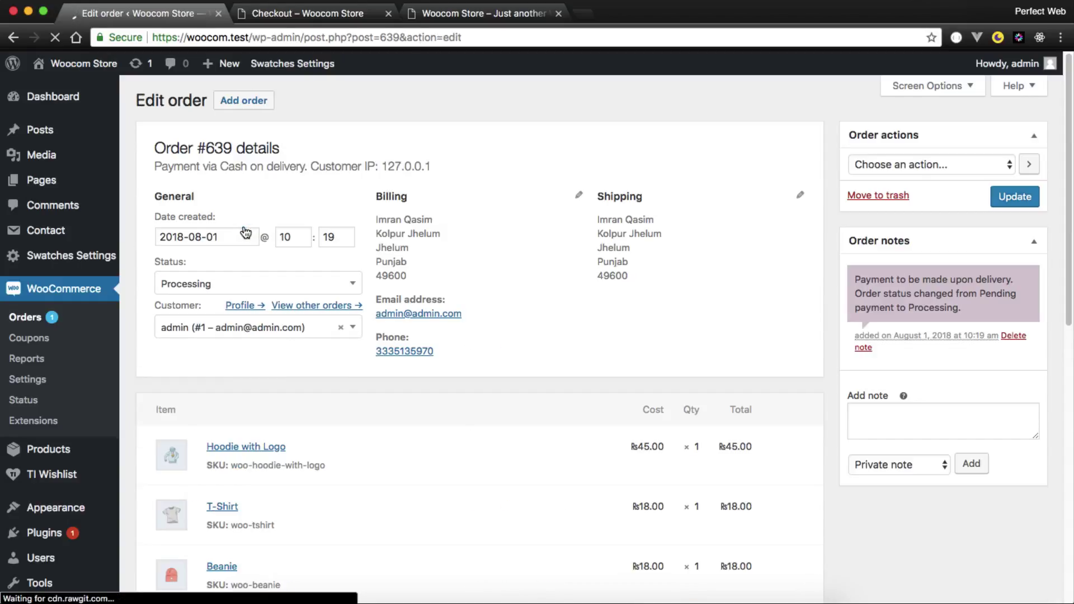
pyautogui.click(310, 284)
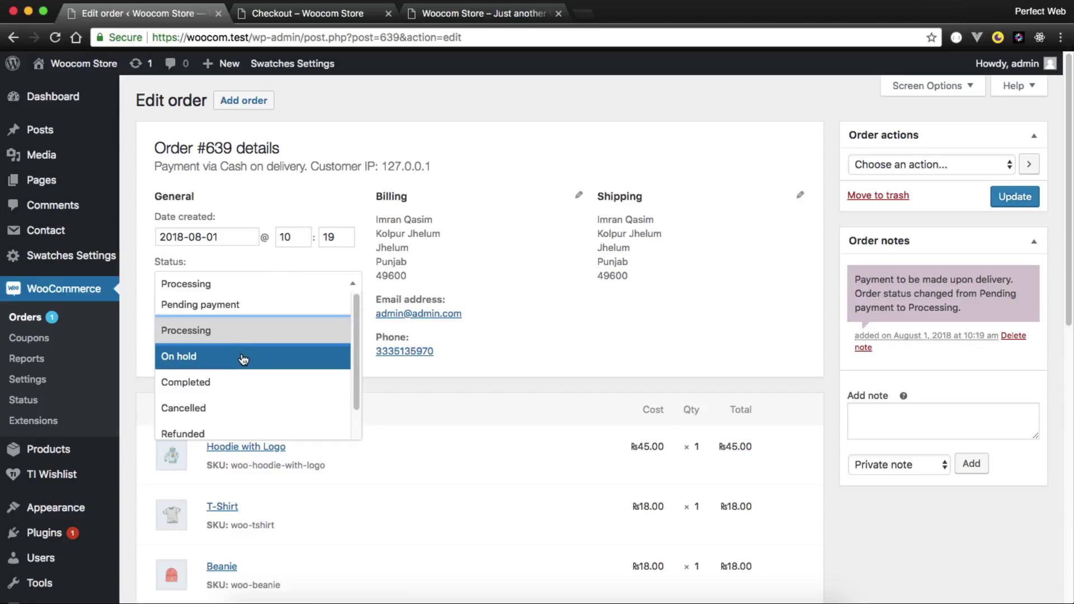
pyautogui.click(230, 385)
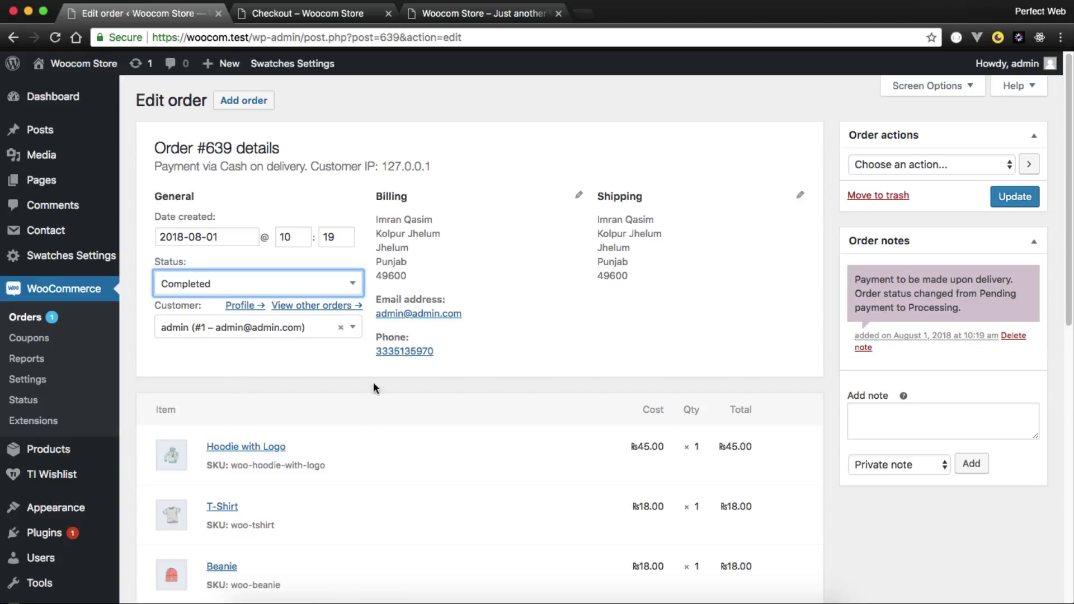
pyautogui.click(947, 164)
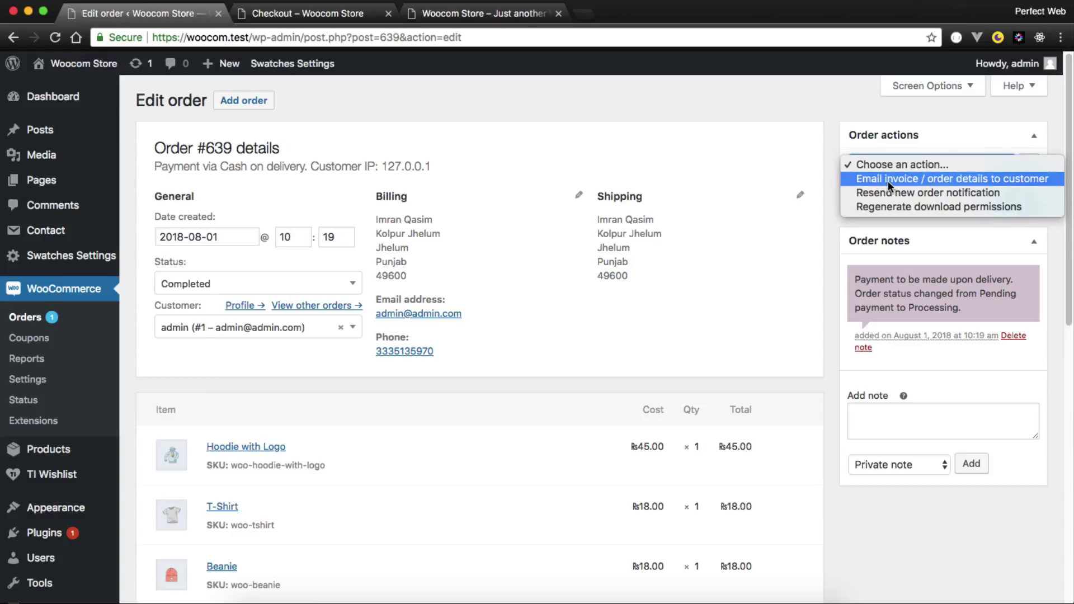
pyautogui.click(908, 179)
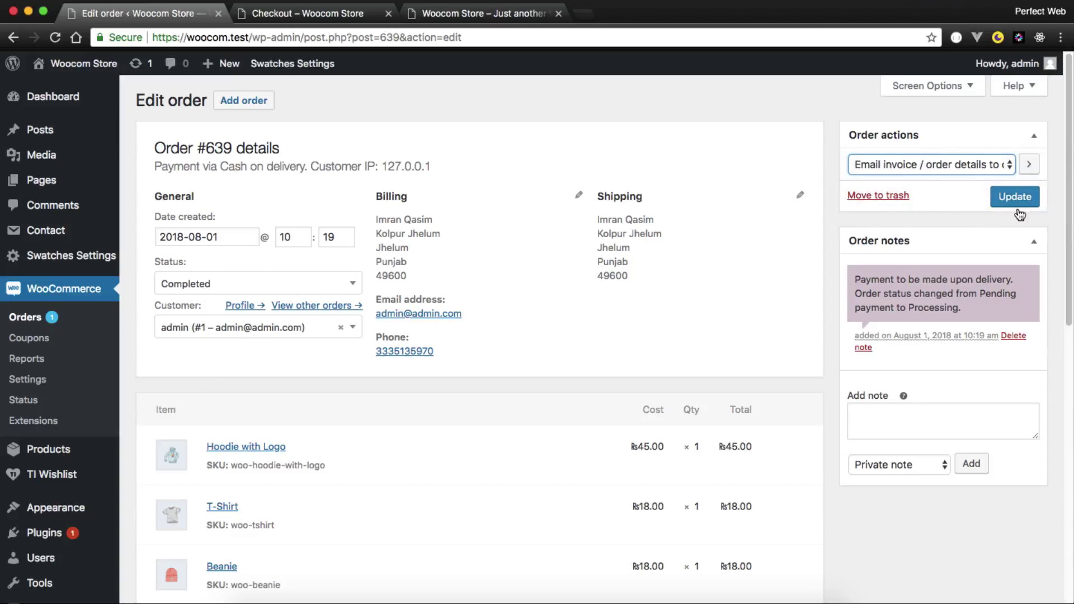
pyautogui.click(1014, 198)
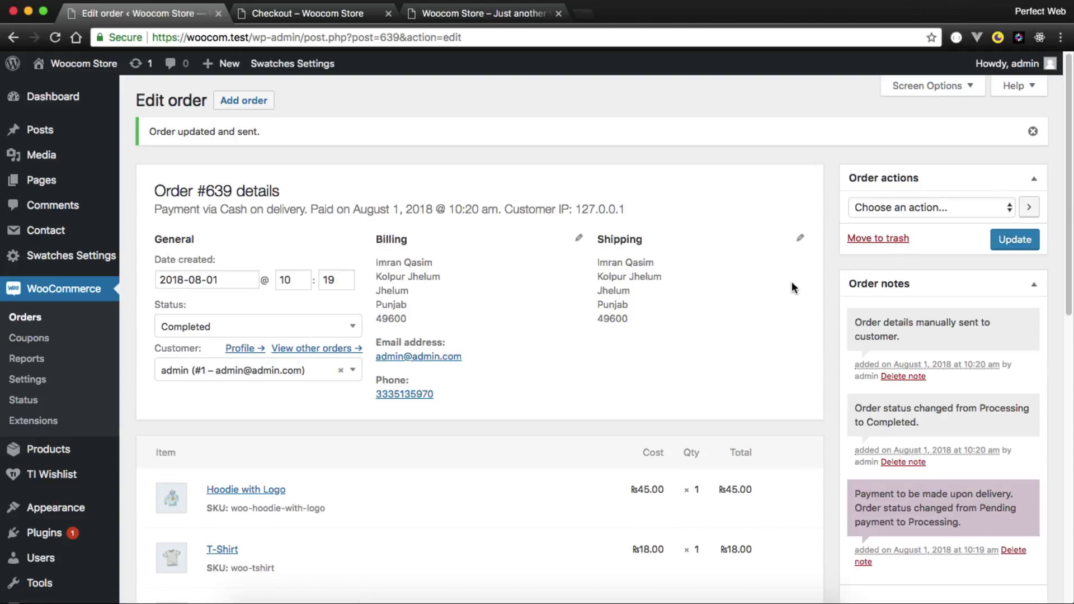
# Step: Review the updated order's details and check its status in the orders list
pyautogui.scroll(-7, 790, 280)
pyautogui.scroll(-4, 793, 288)
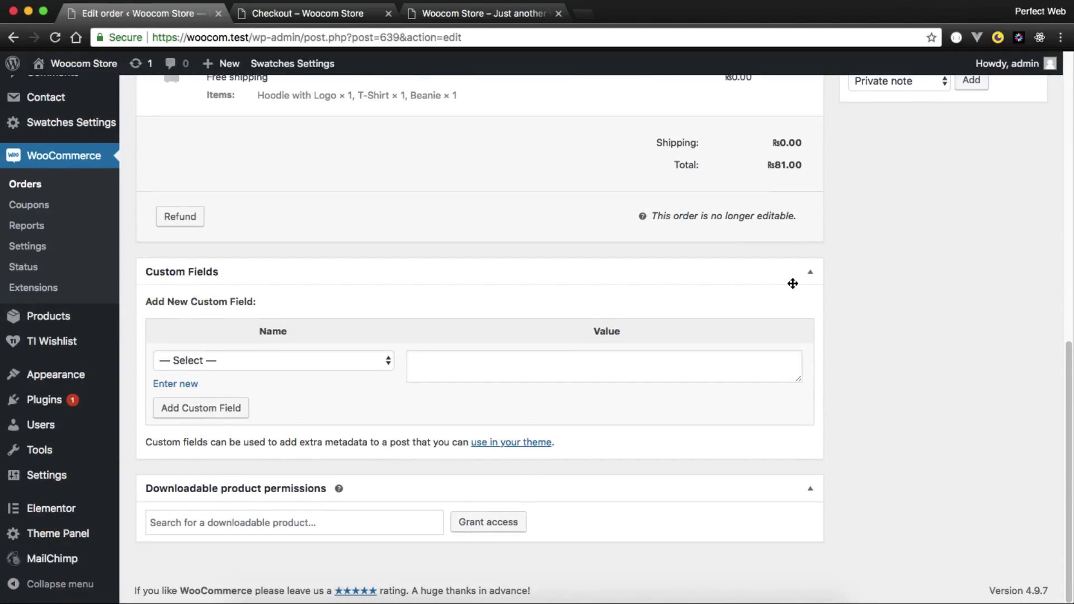
pyautogui.scroll(11, 793, 287)
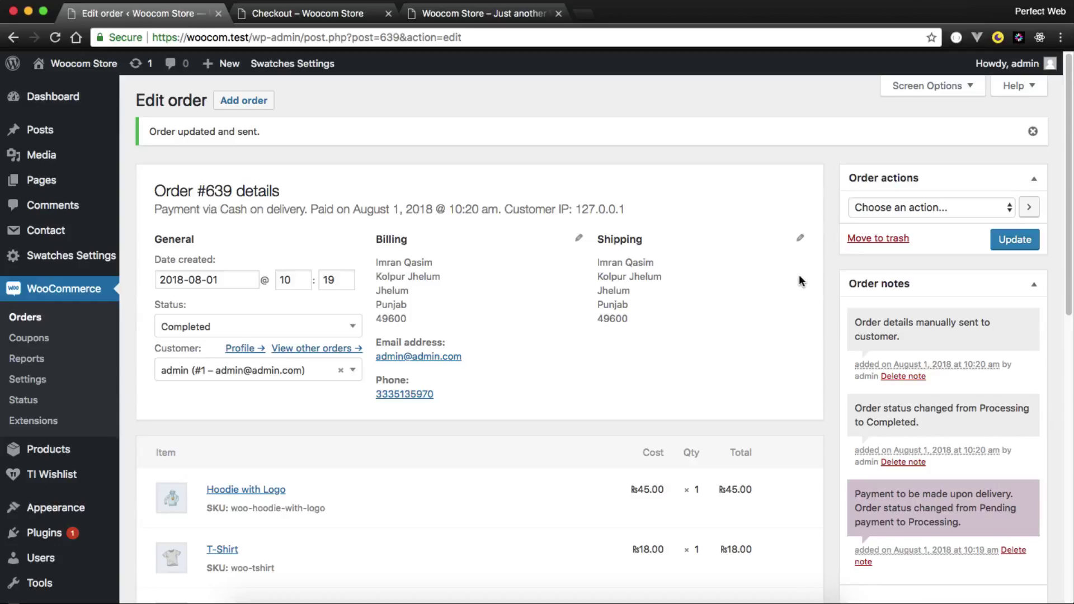
pyautogui.click(40, 320)
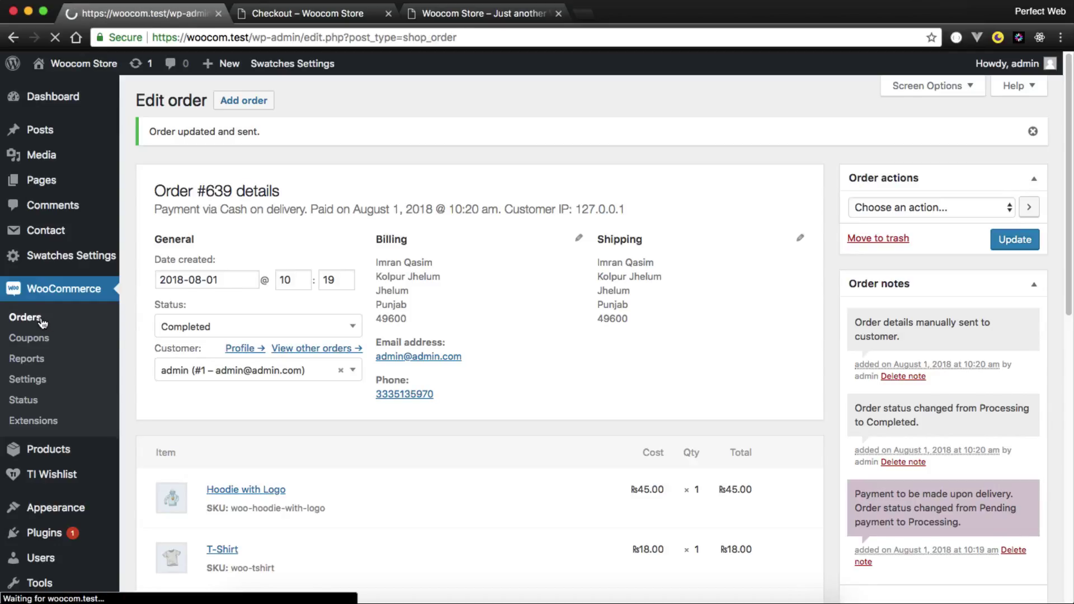
pyautogui.moveTo(696, 230)
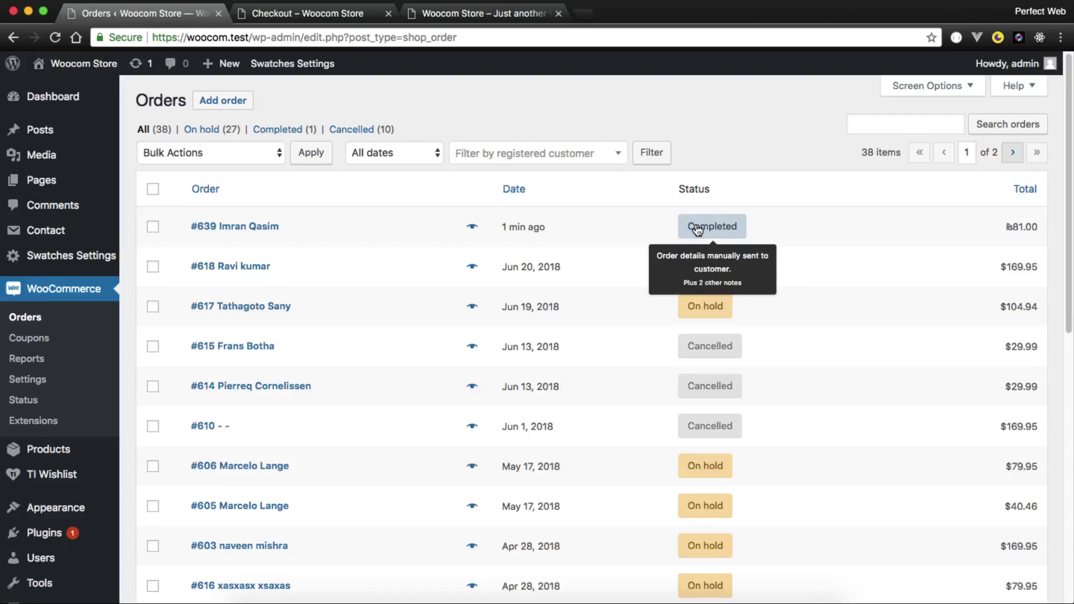
# Step: Open the WooCommerce reports and examine the sales by date for the last 7 days
pyautogui.click(28, 359)
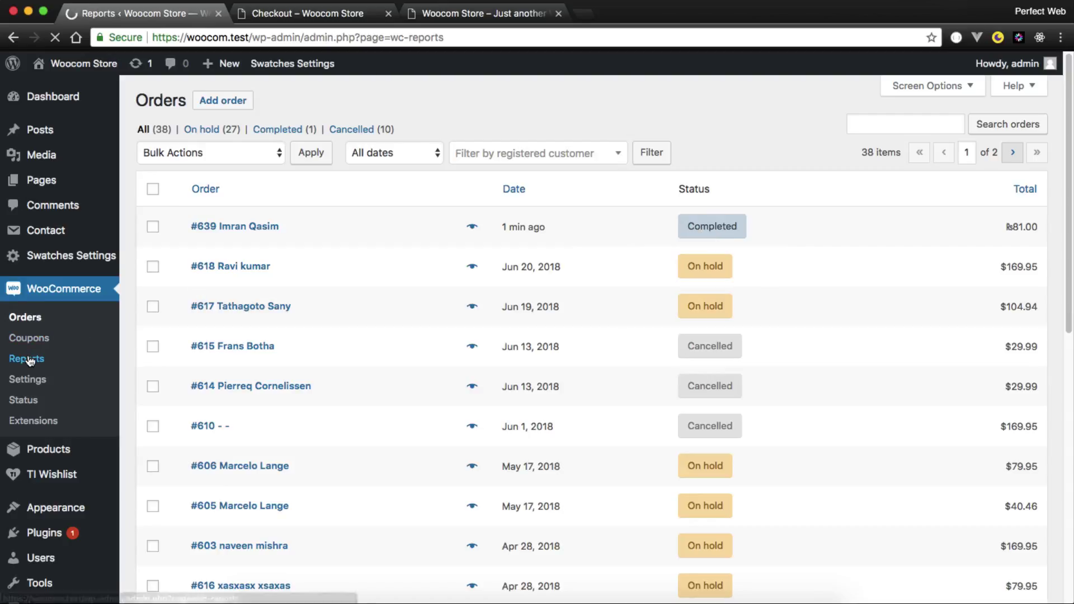
pyautogui.moveTo(974, 230)
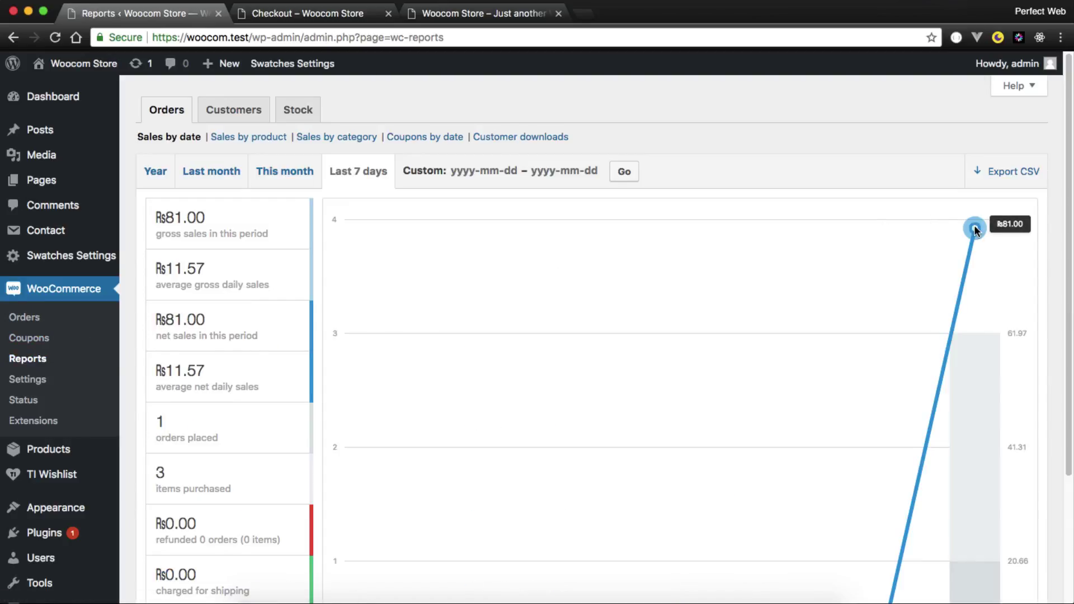
pyautogui.scroll(-4, 534, 312)
pyautogui.scroll(4, 531, 315)
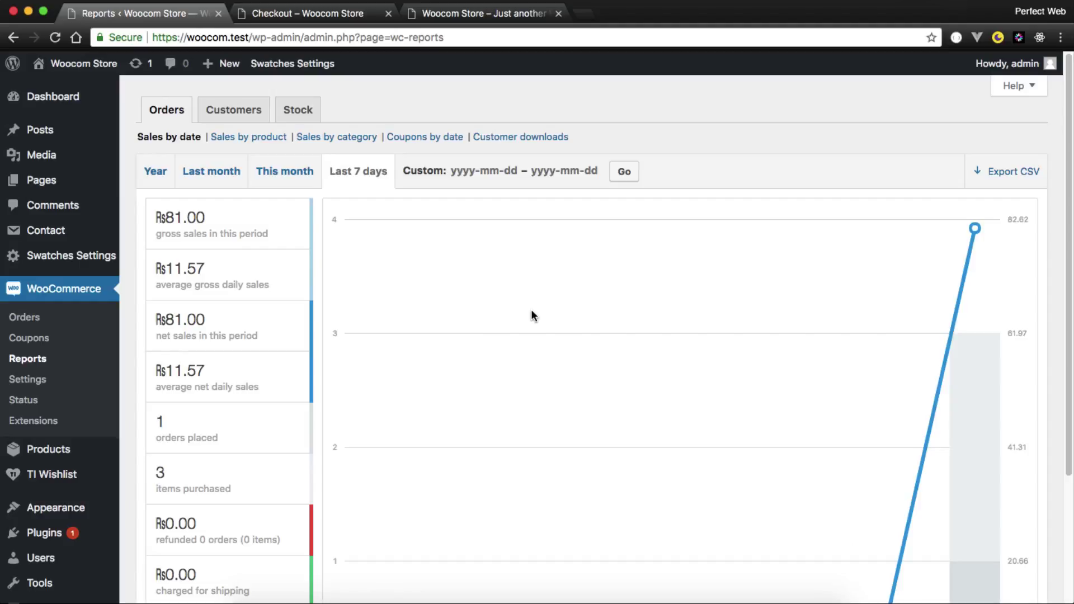
# Step: Return to the storefront's home page and open it for editing with Elementor
pyautogui.moveTo(48, 449)
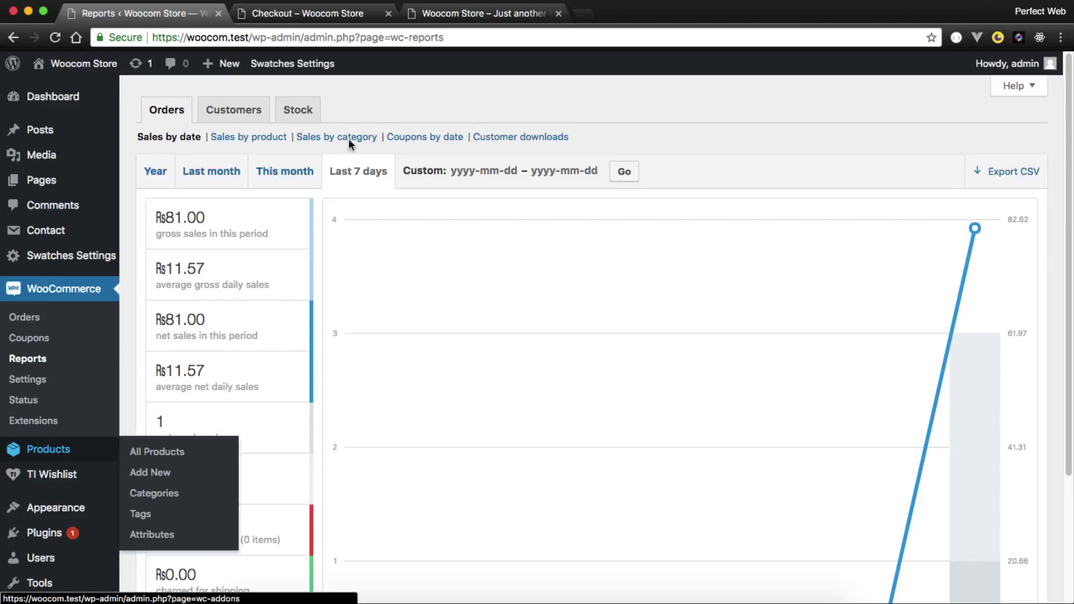
pyautogui.click(350, 12)
pyautogui.scroll(5, 454, 127)
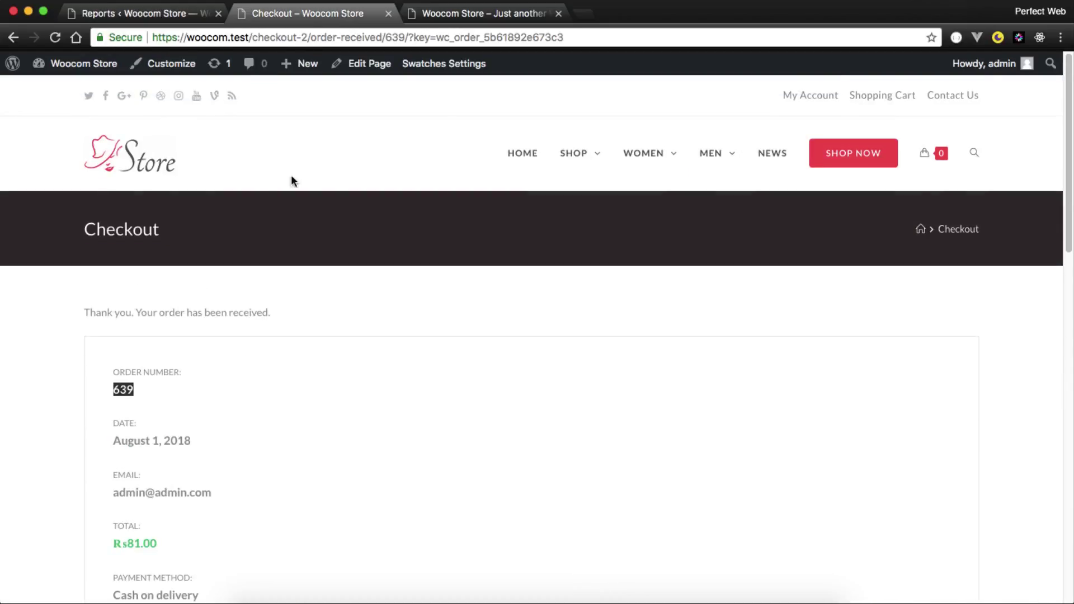
pyautogui.click(152, 166)
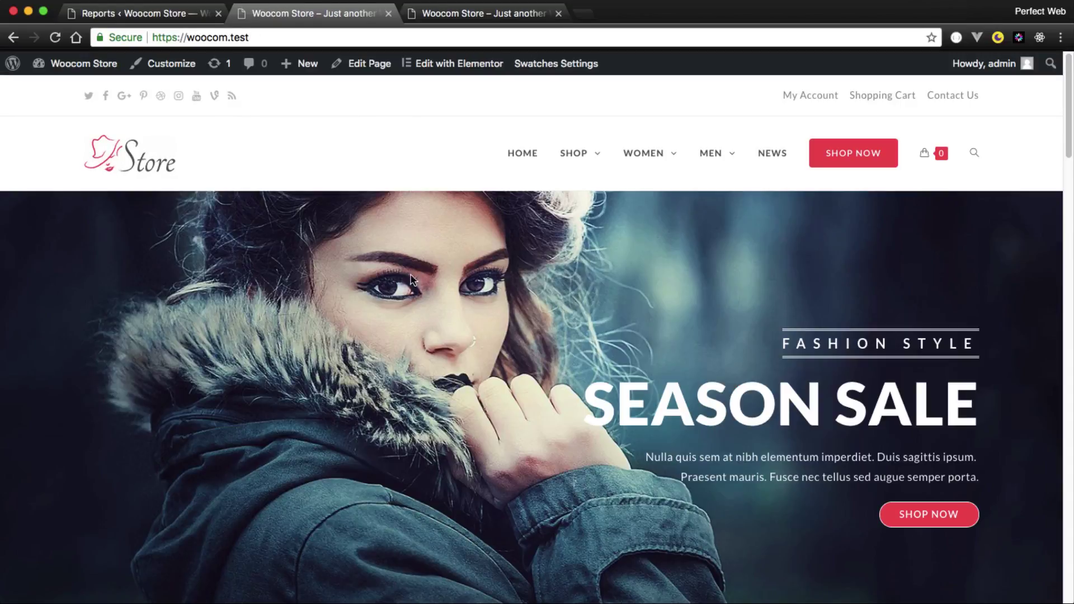
pyautogui.click(443, 68)
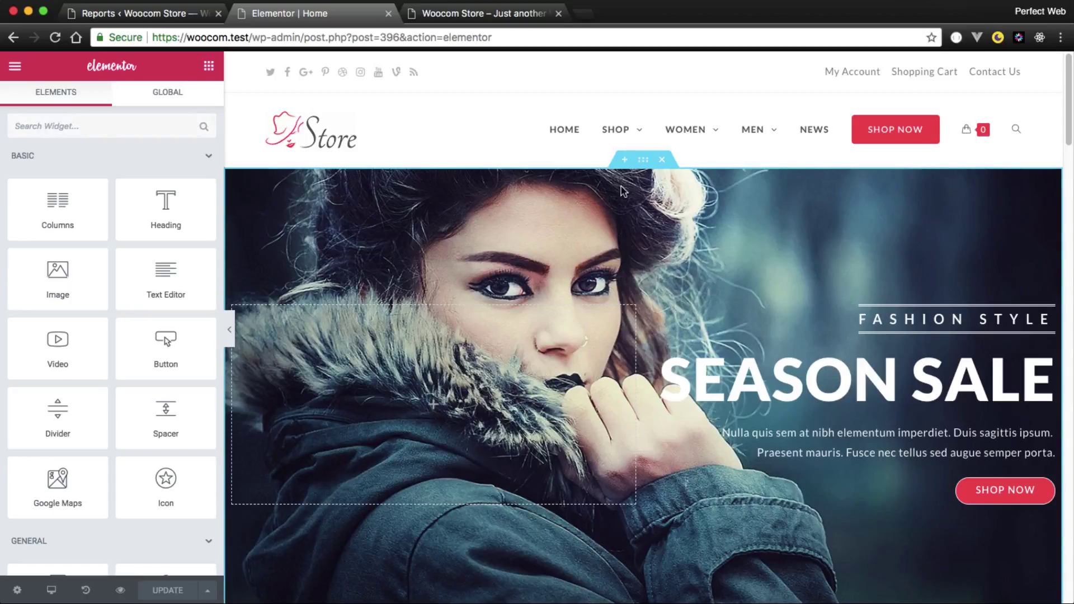
# Step: Select the hero's Season Sale heading and examine its title settings
pyautogui.scroll(-5, 829, 351)
pyautogui.scroll(3, 829, 351)
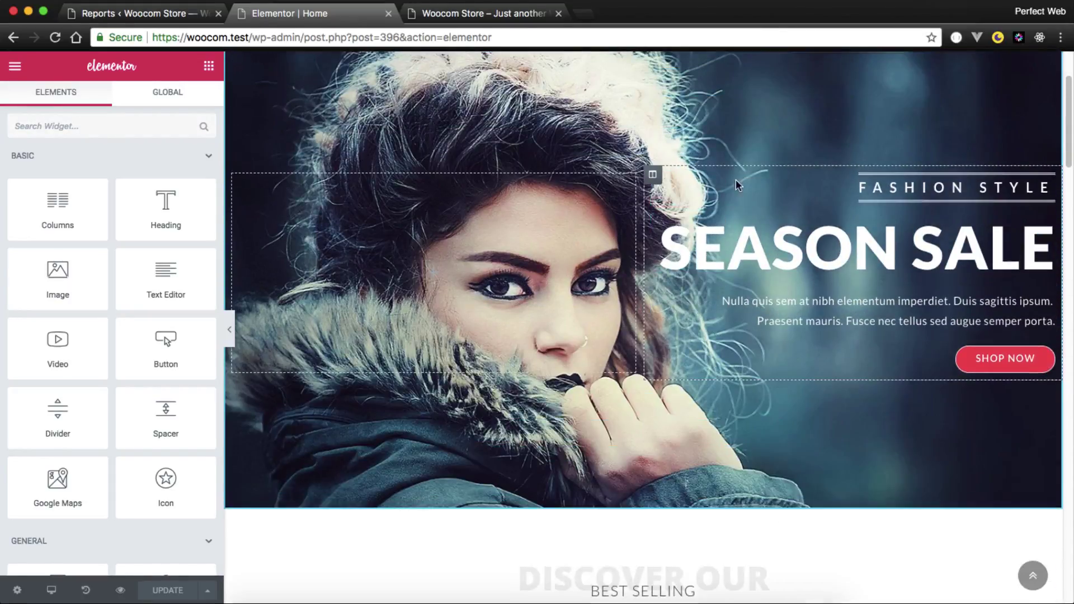
pyautogui.click(786, 241)
pyautogui.tripleClick(87, 198)
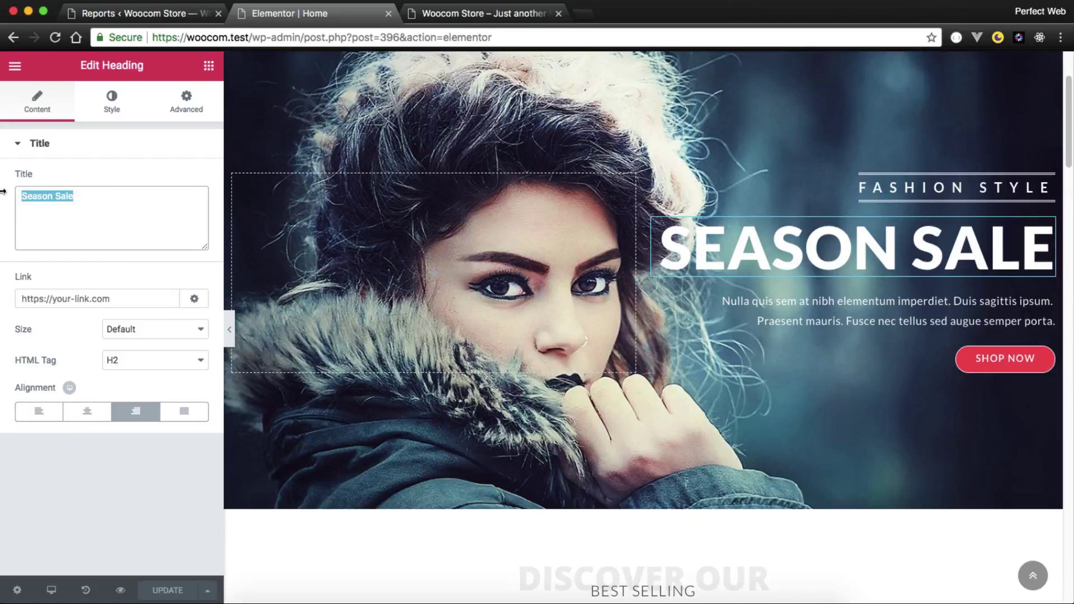
pyautogui.scroll(3, 460, 93)
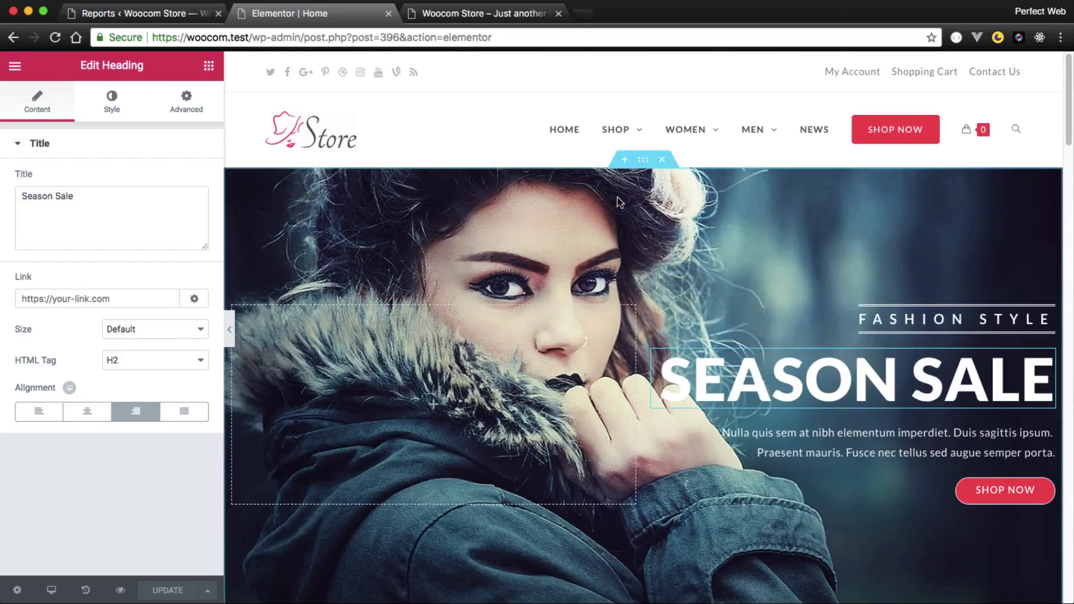
# Step: Turn on Stretch Section for the hero section and update the page
pyautogui.click(642, 161)
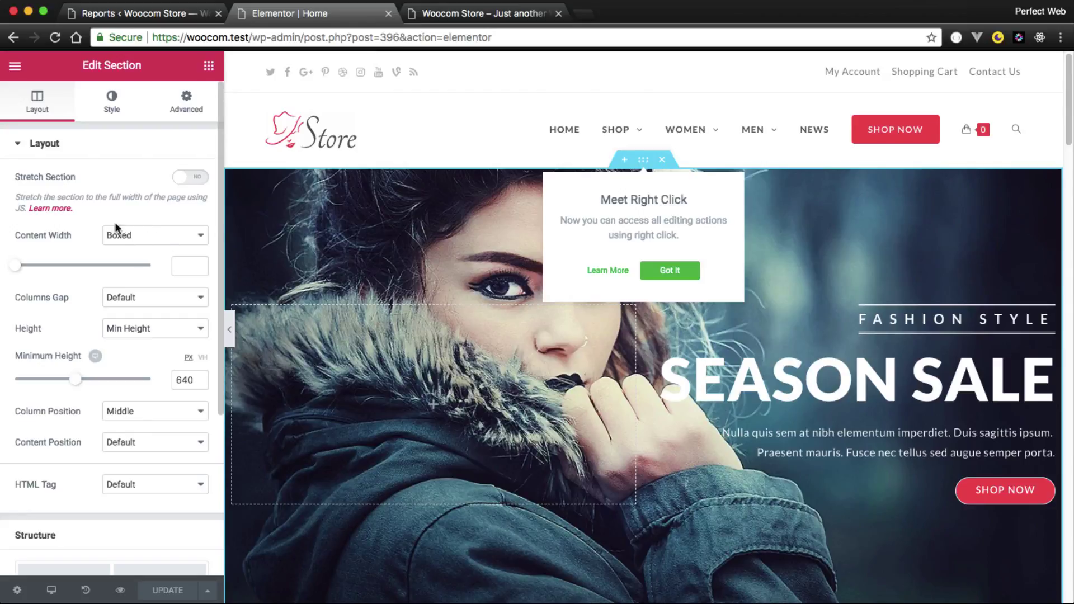
pyautogui.click(196, 178)
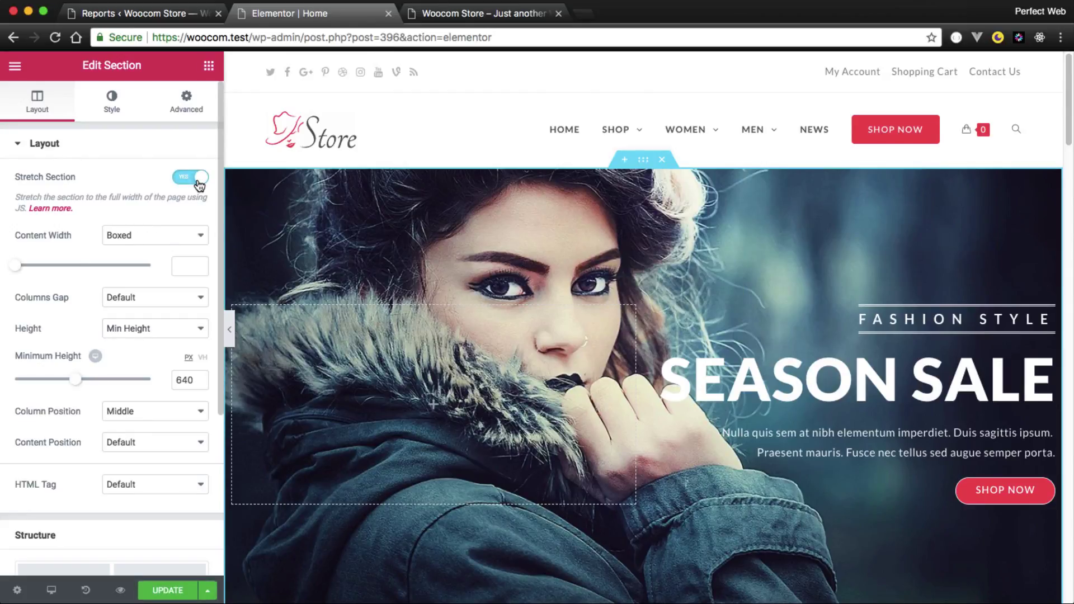
pyautogui.click(157, 594)
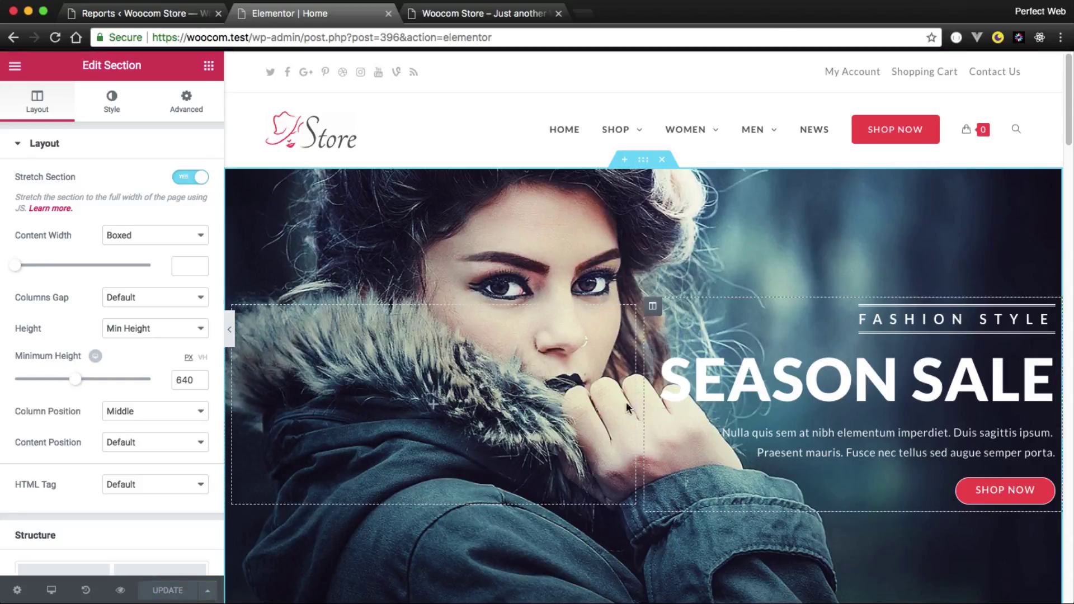
# Step: Preview the updated home page and look through its sections from the hero to the lower collection banners
pyautogui.click(119, 591)
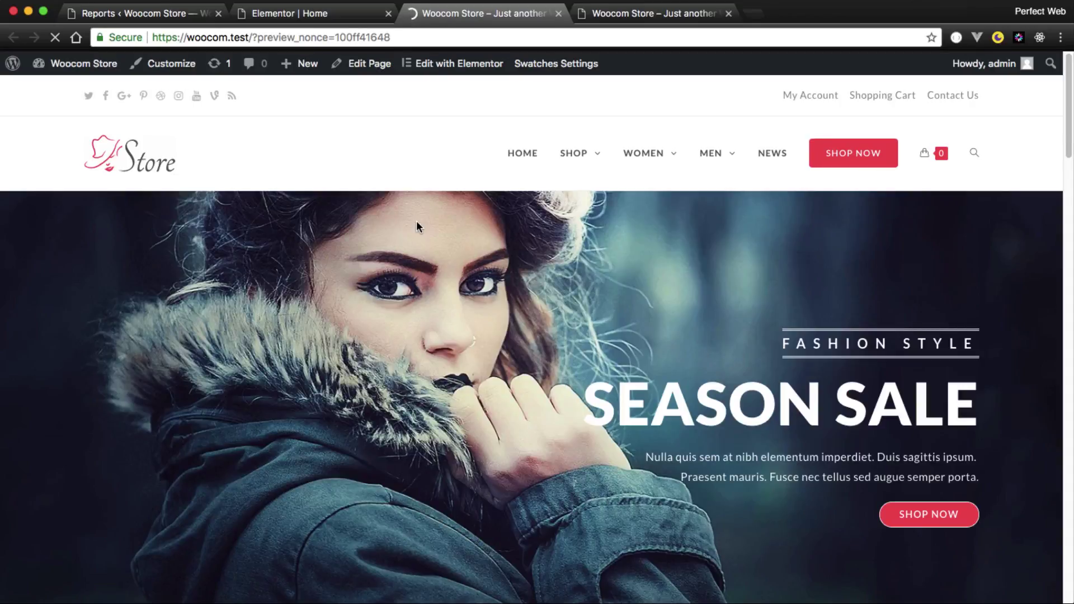
pyautogui.scroll(-10, 417, 222)
pyautogui.scroll(-15, 417, 221)
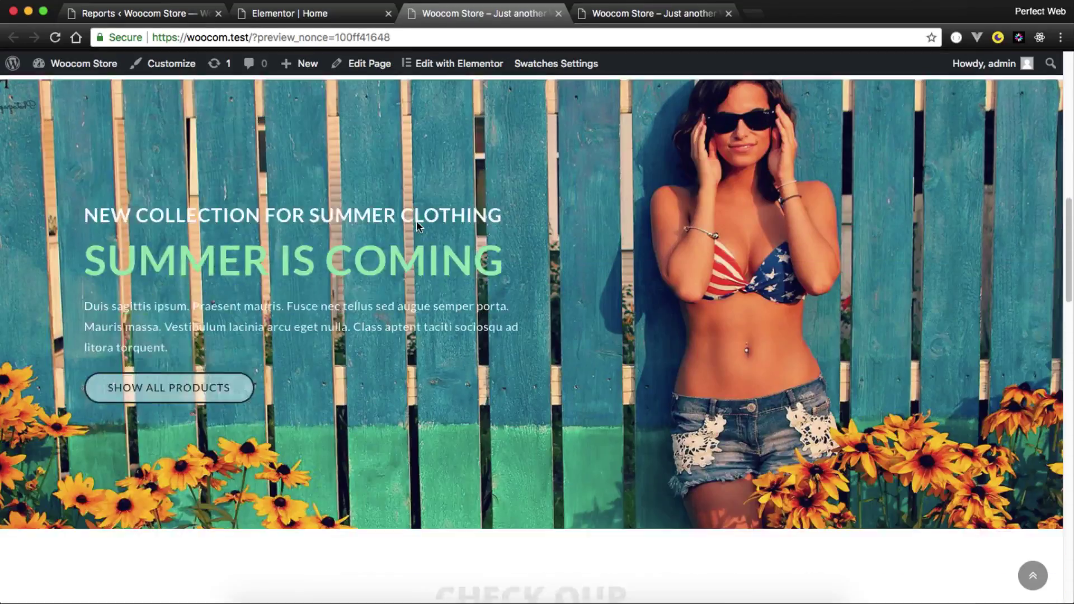
pyautogui.scroll(-8, 416, 220)
pyautogui.scroll(15, 416, 220)
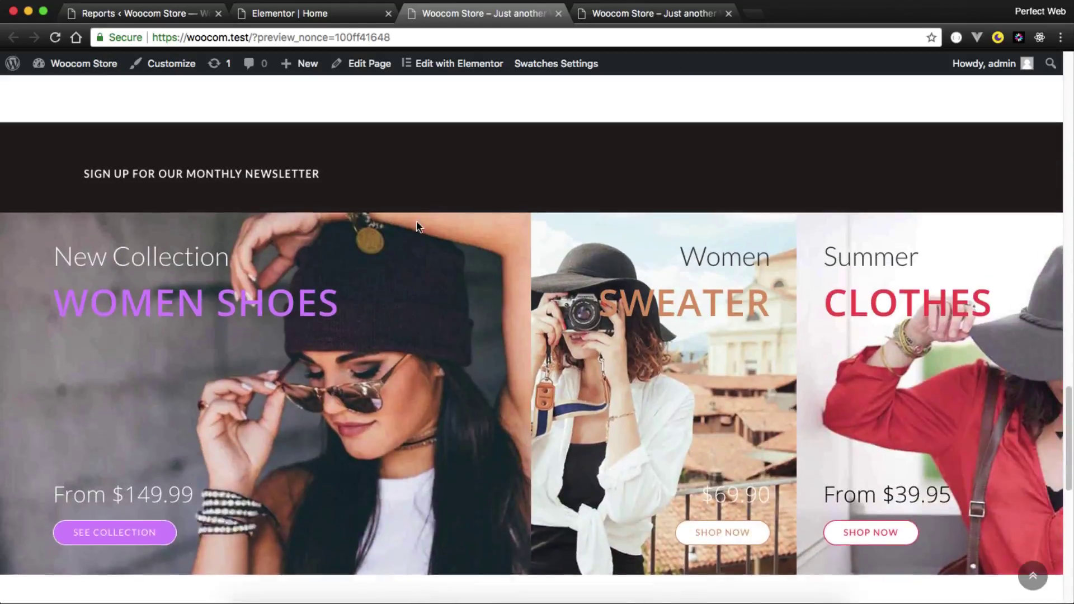
pyautogui.scroll(6, 416, 222)
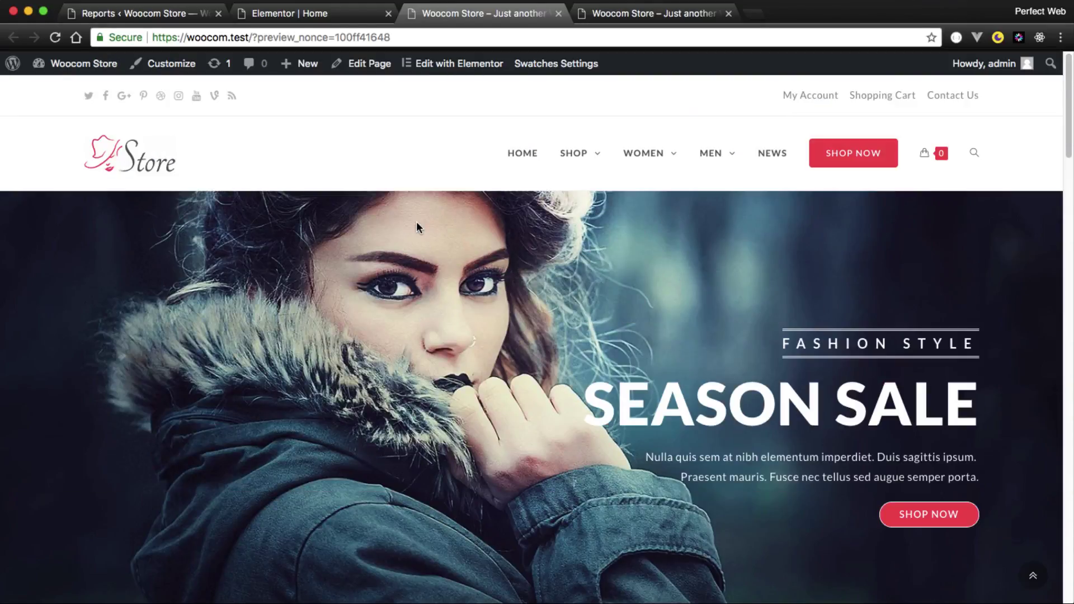